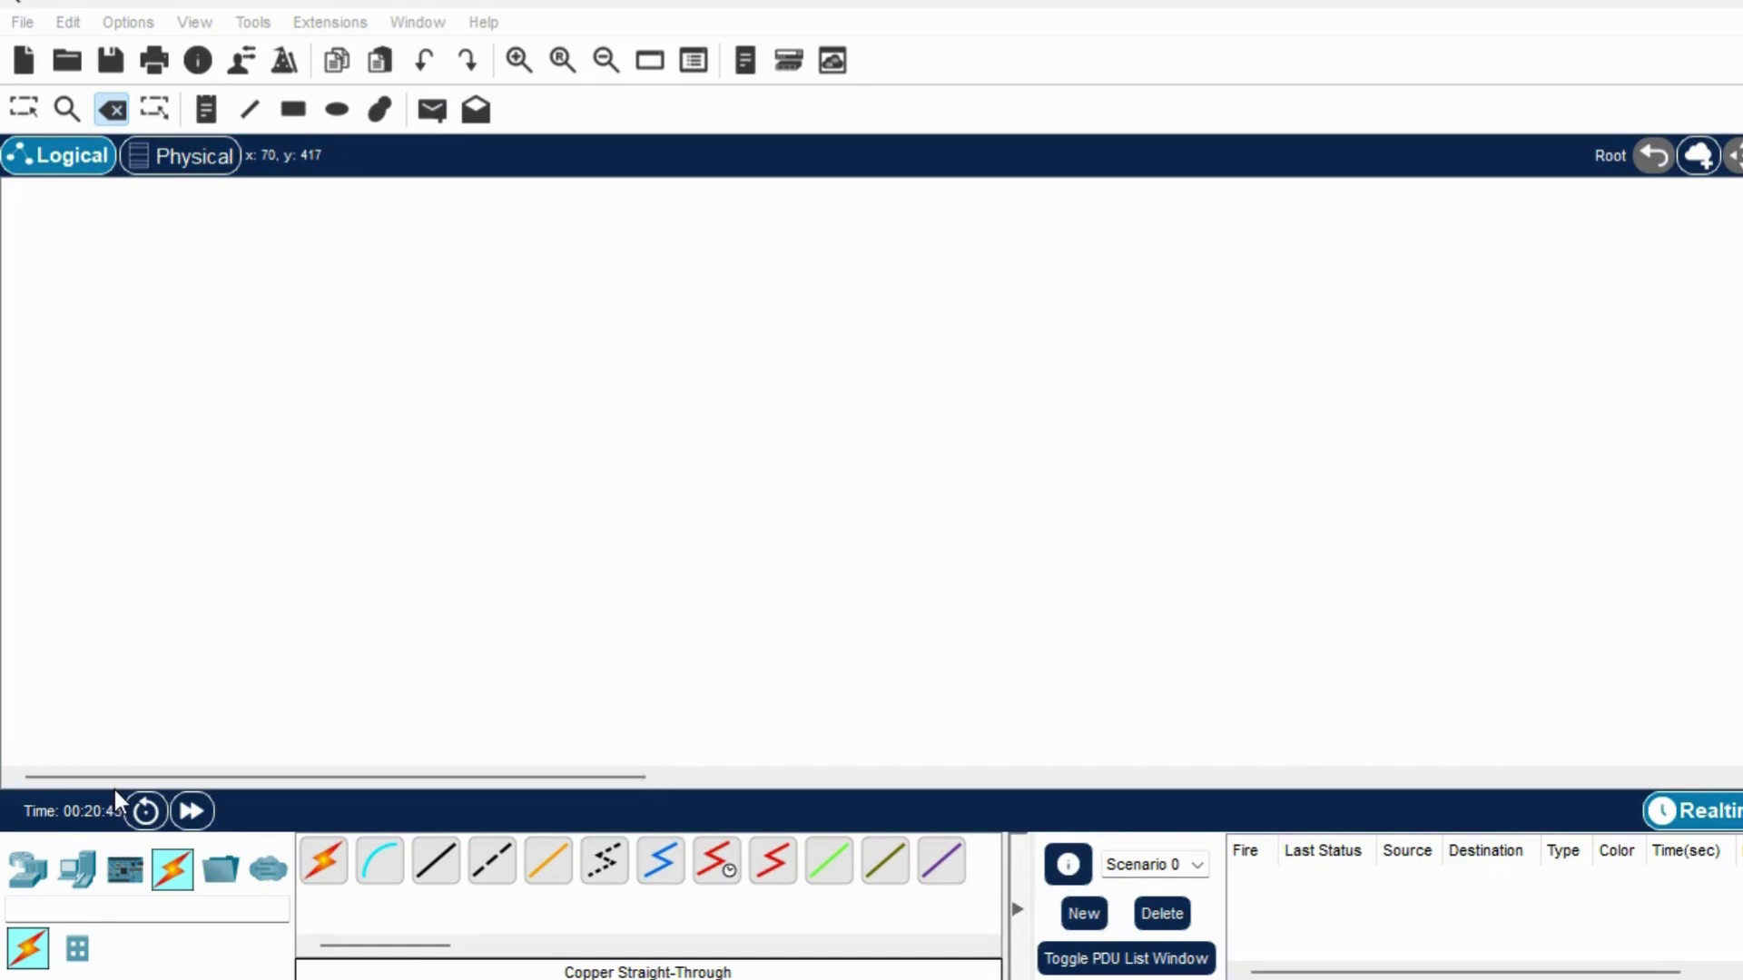
Place an ISR4331 router near the top of the empty logical workspace.
left_click(28, 869)
left_click(325, 873)
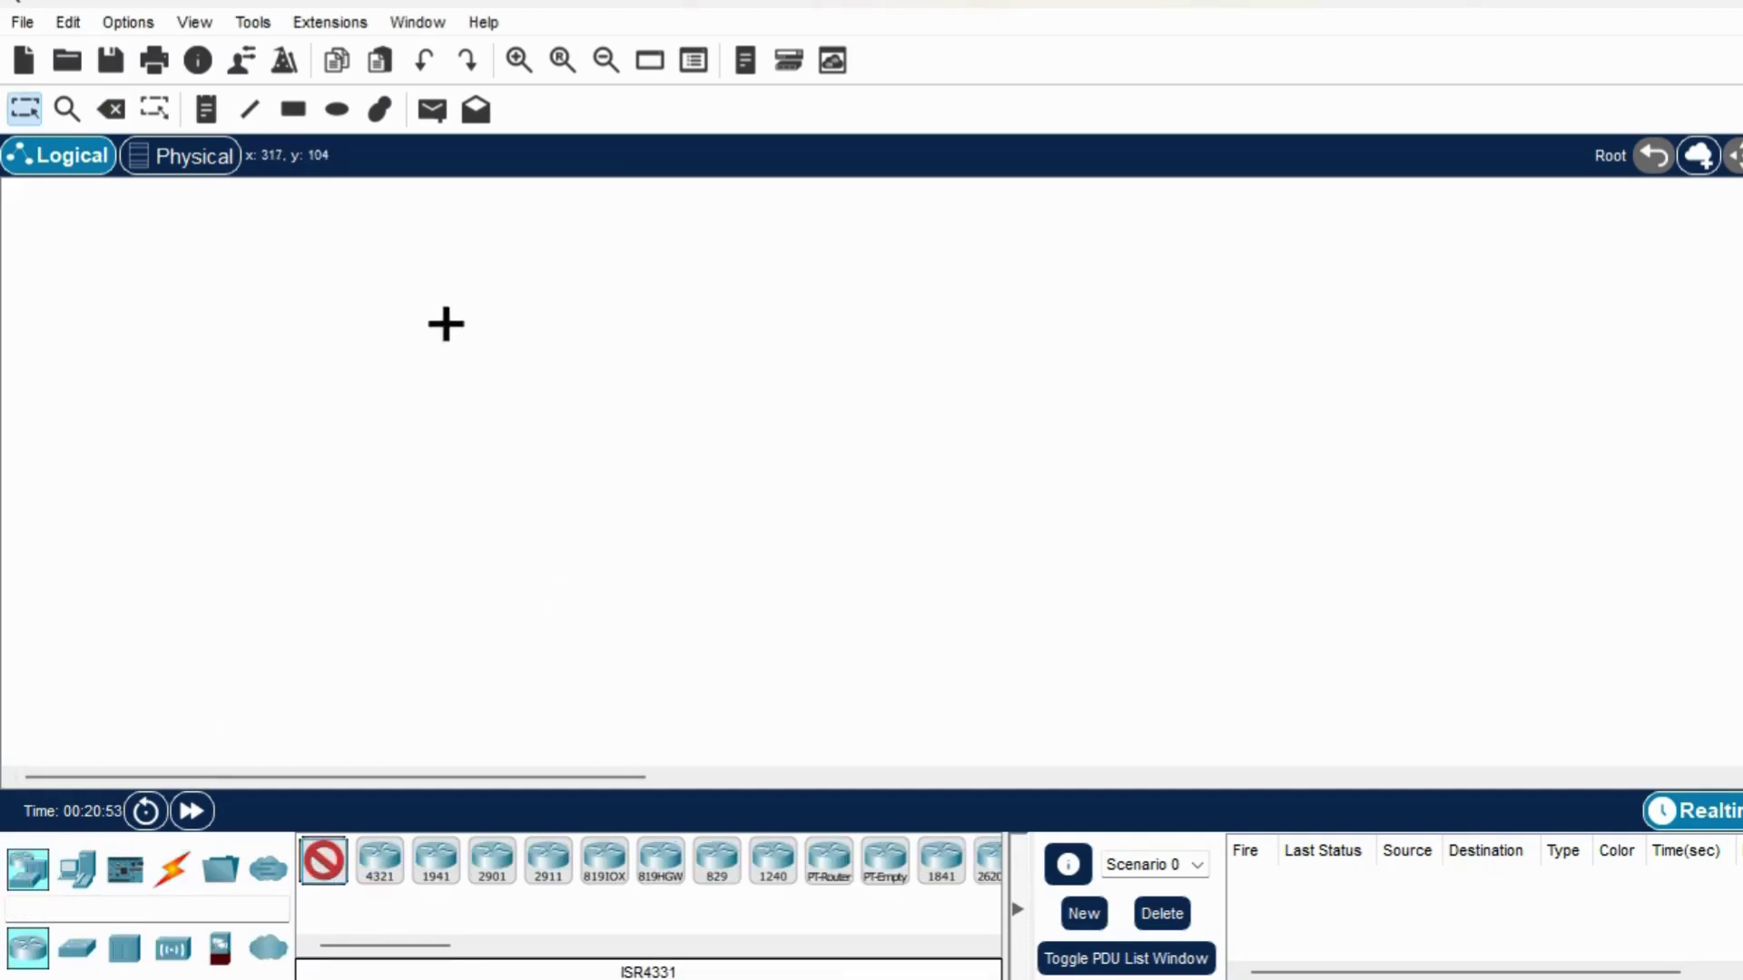
left_click(483, 243)
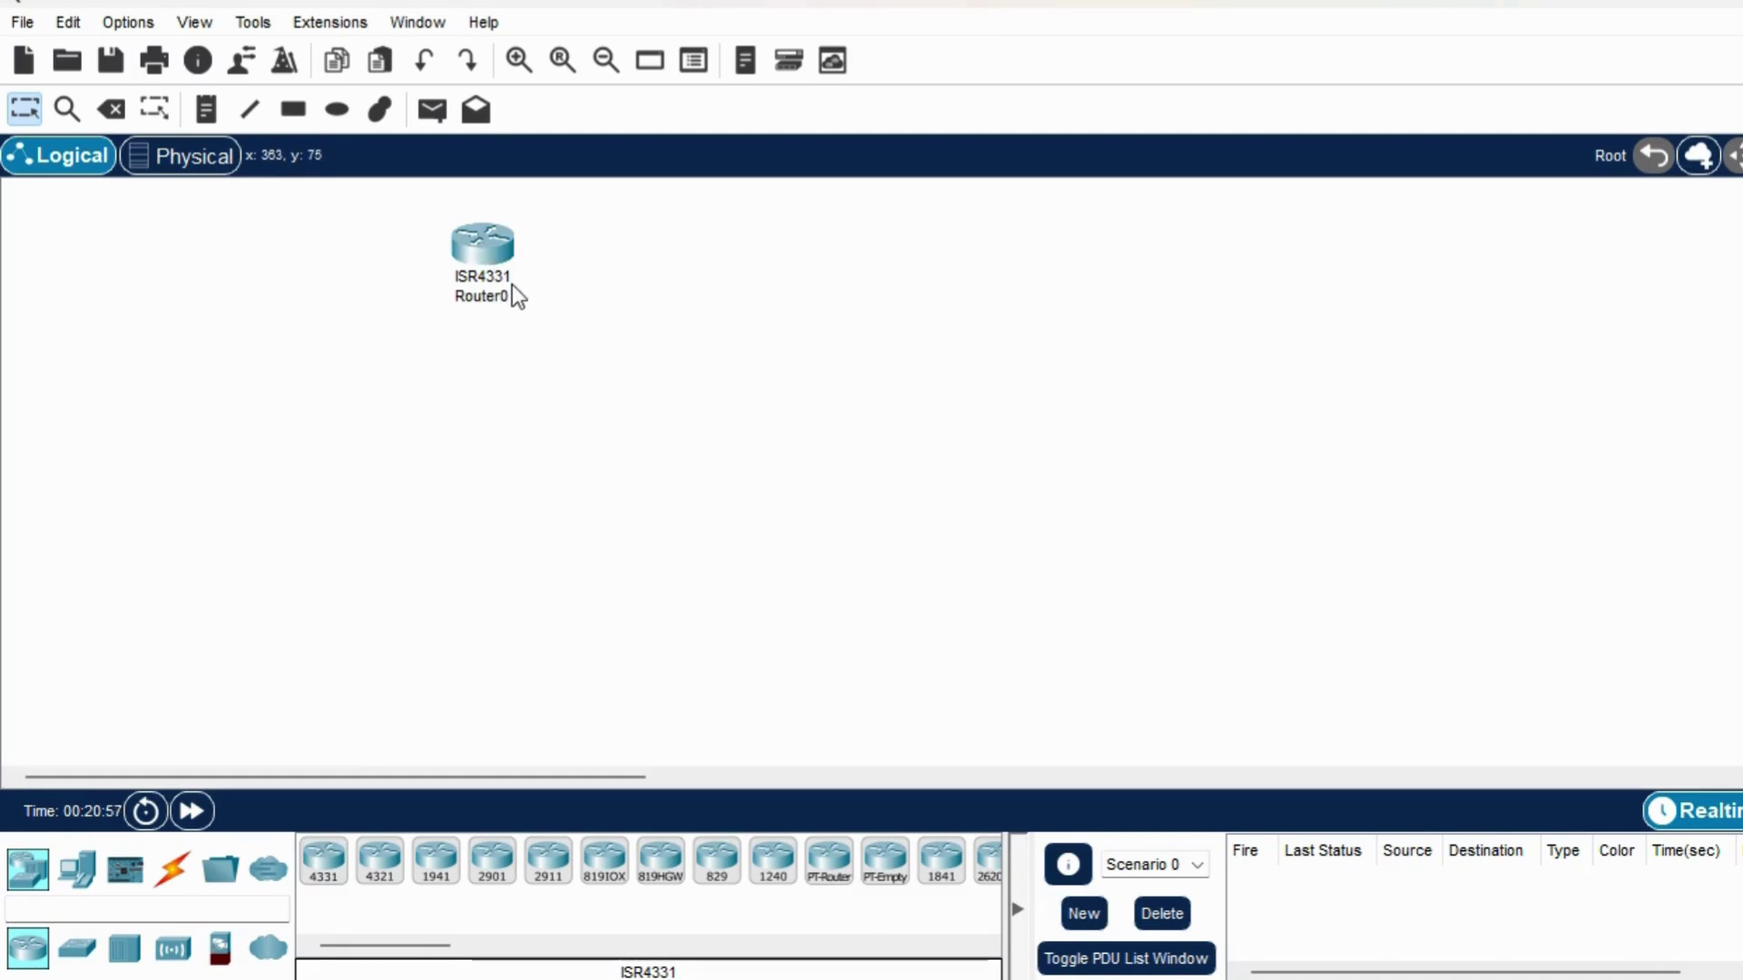
Place two 2960 switches side by side below the router, one on each side of it.
left_click(80, 951)
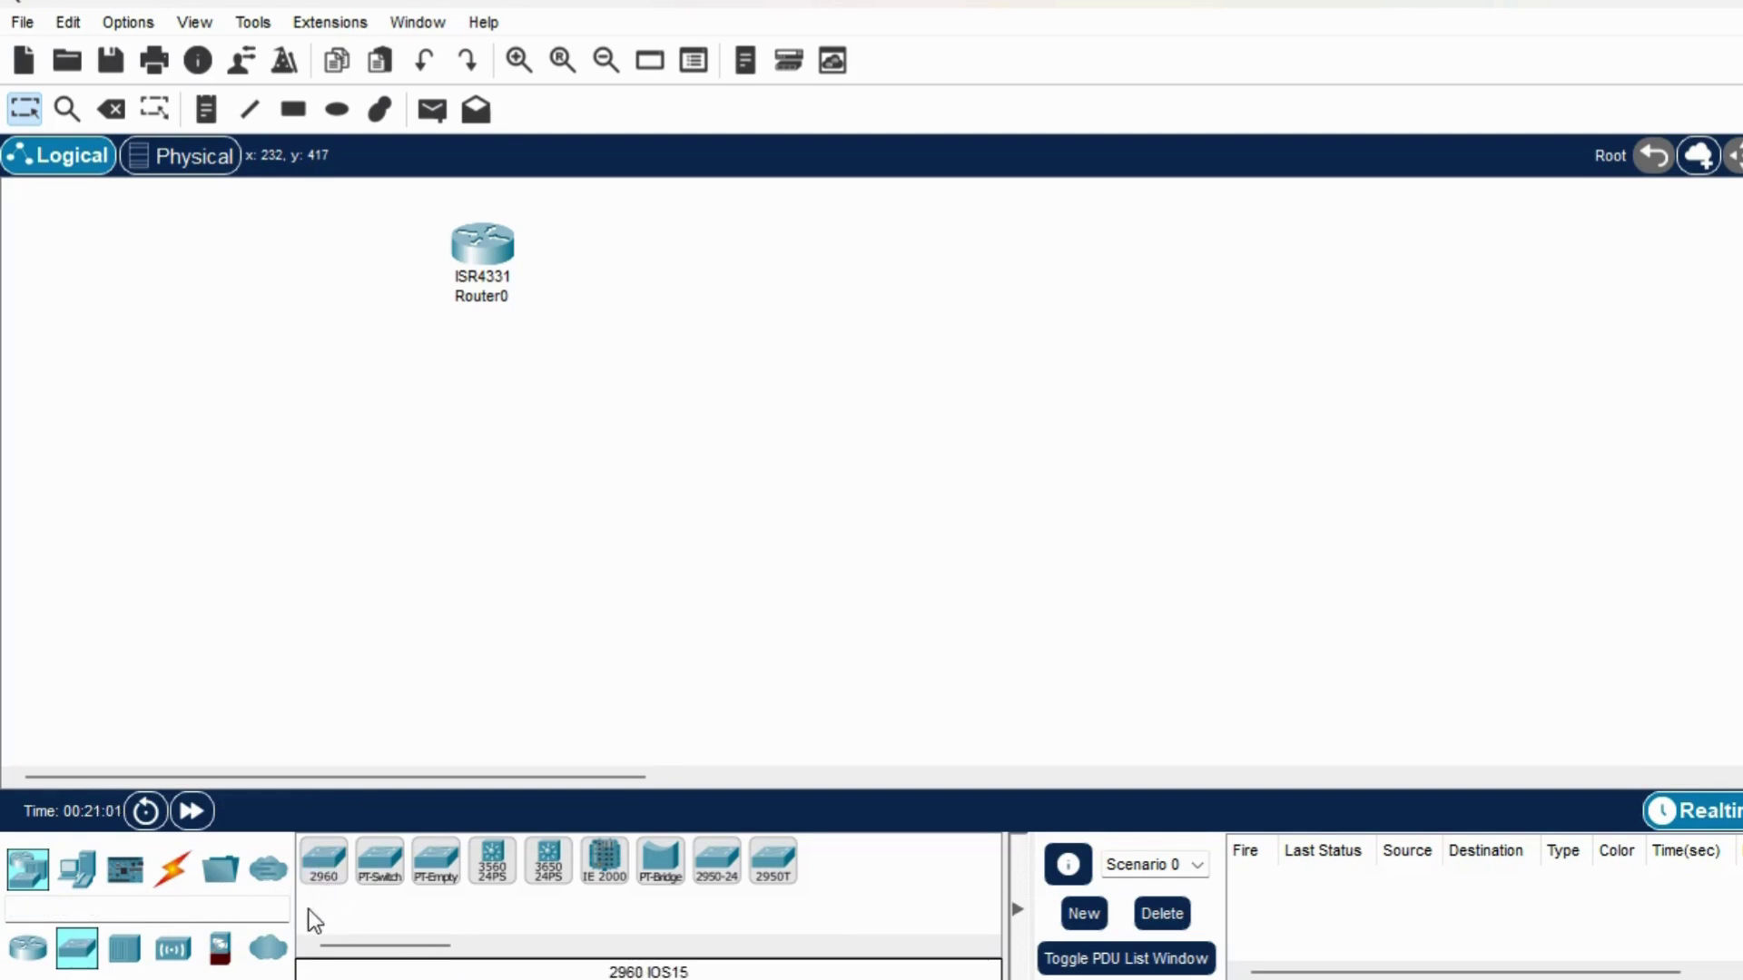
left_click(322, 873)
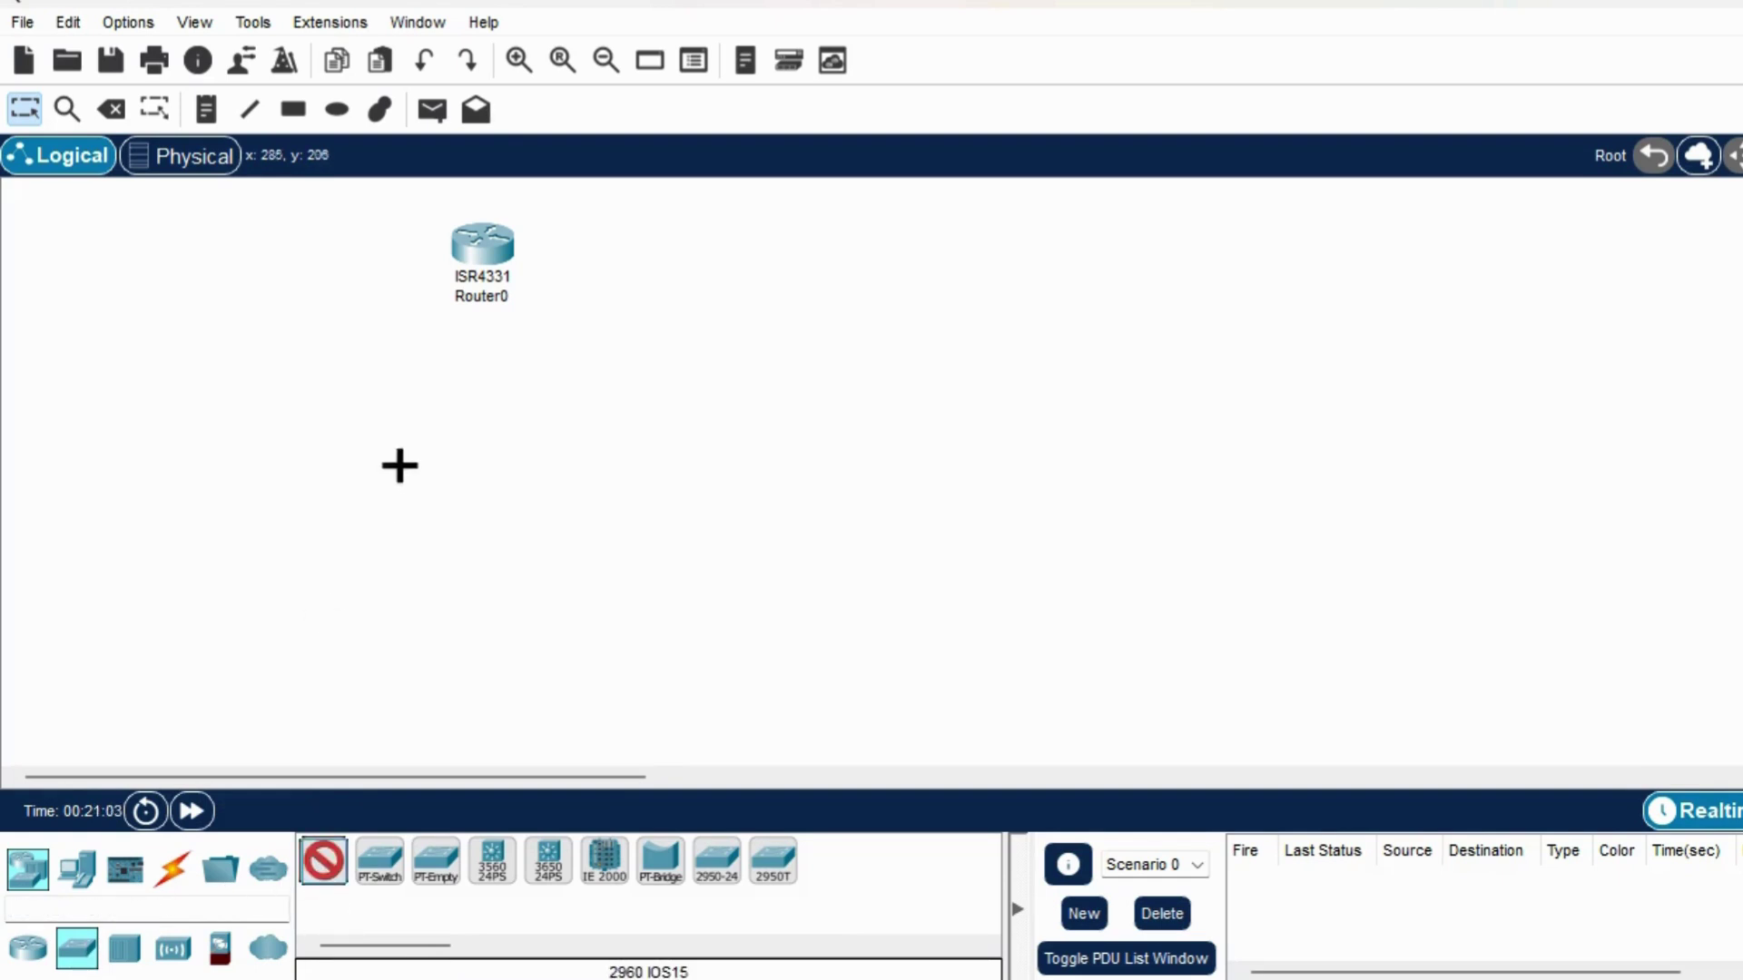
left_click(320, 399)
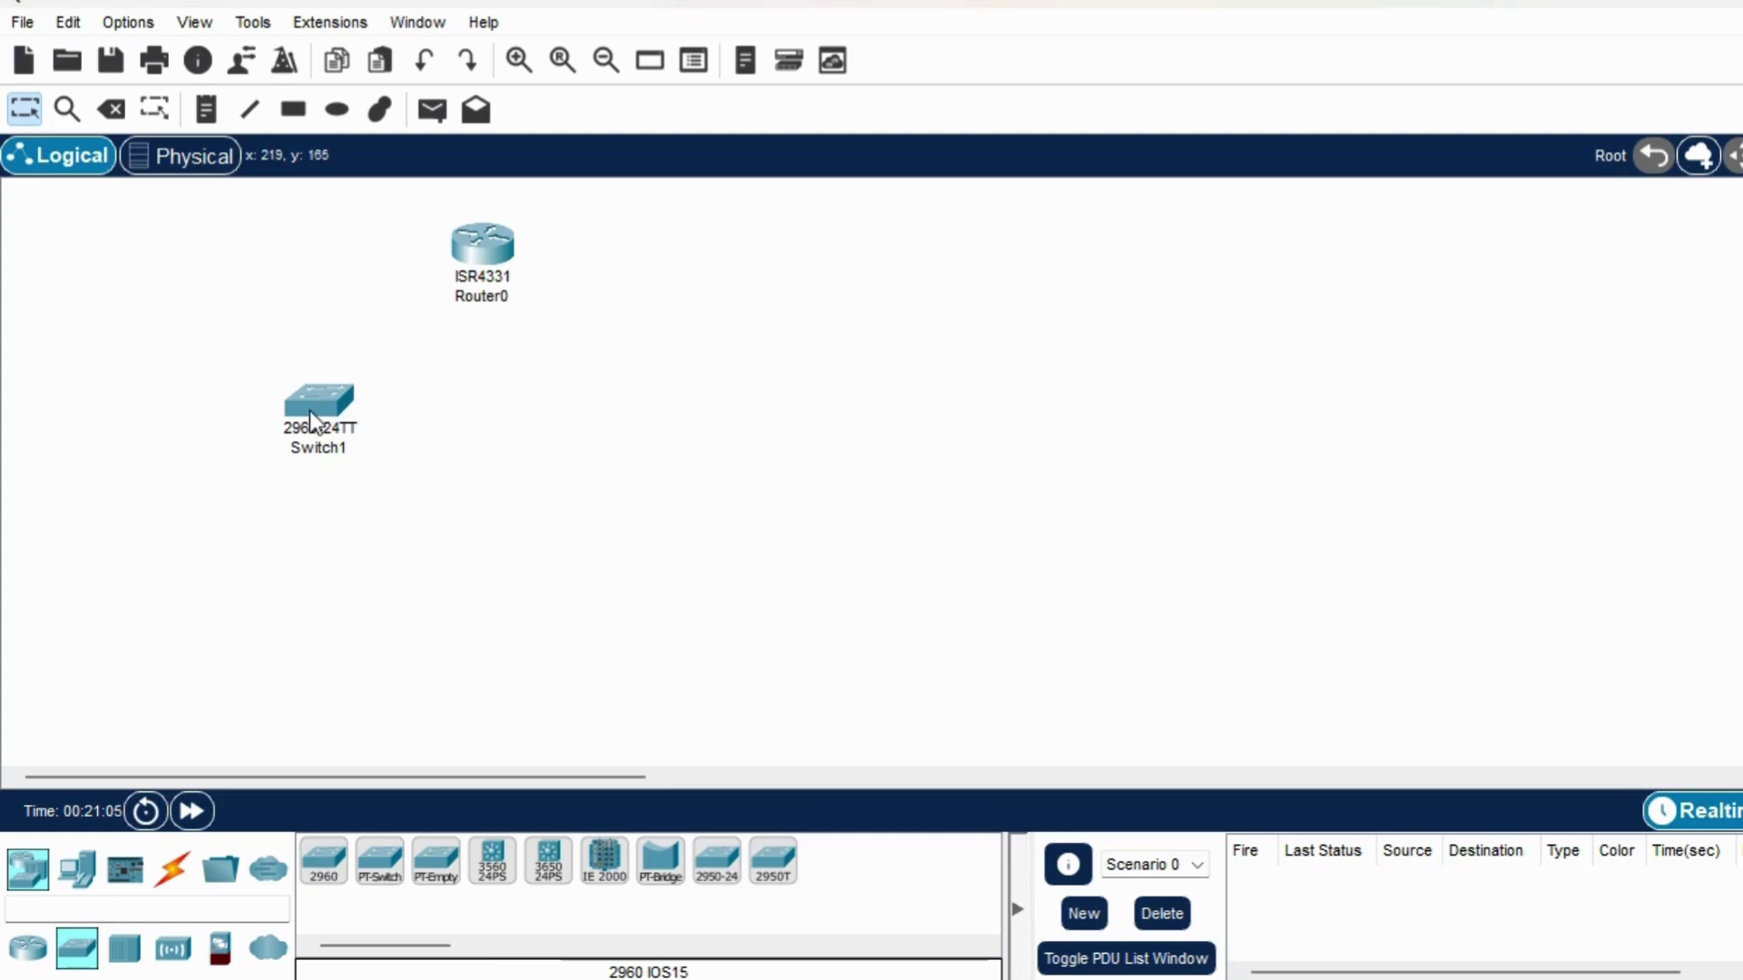
left_click(323, 870)
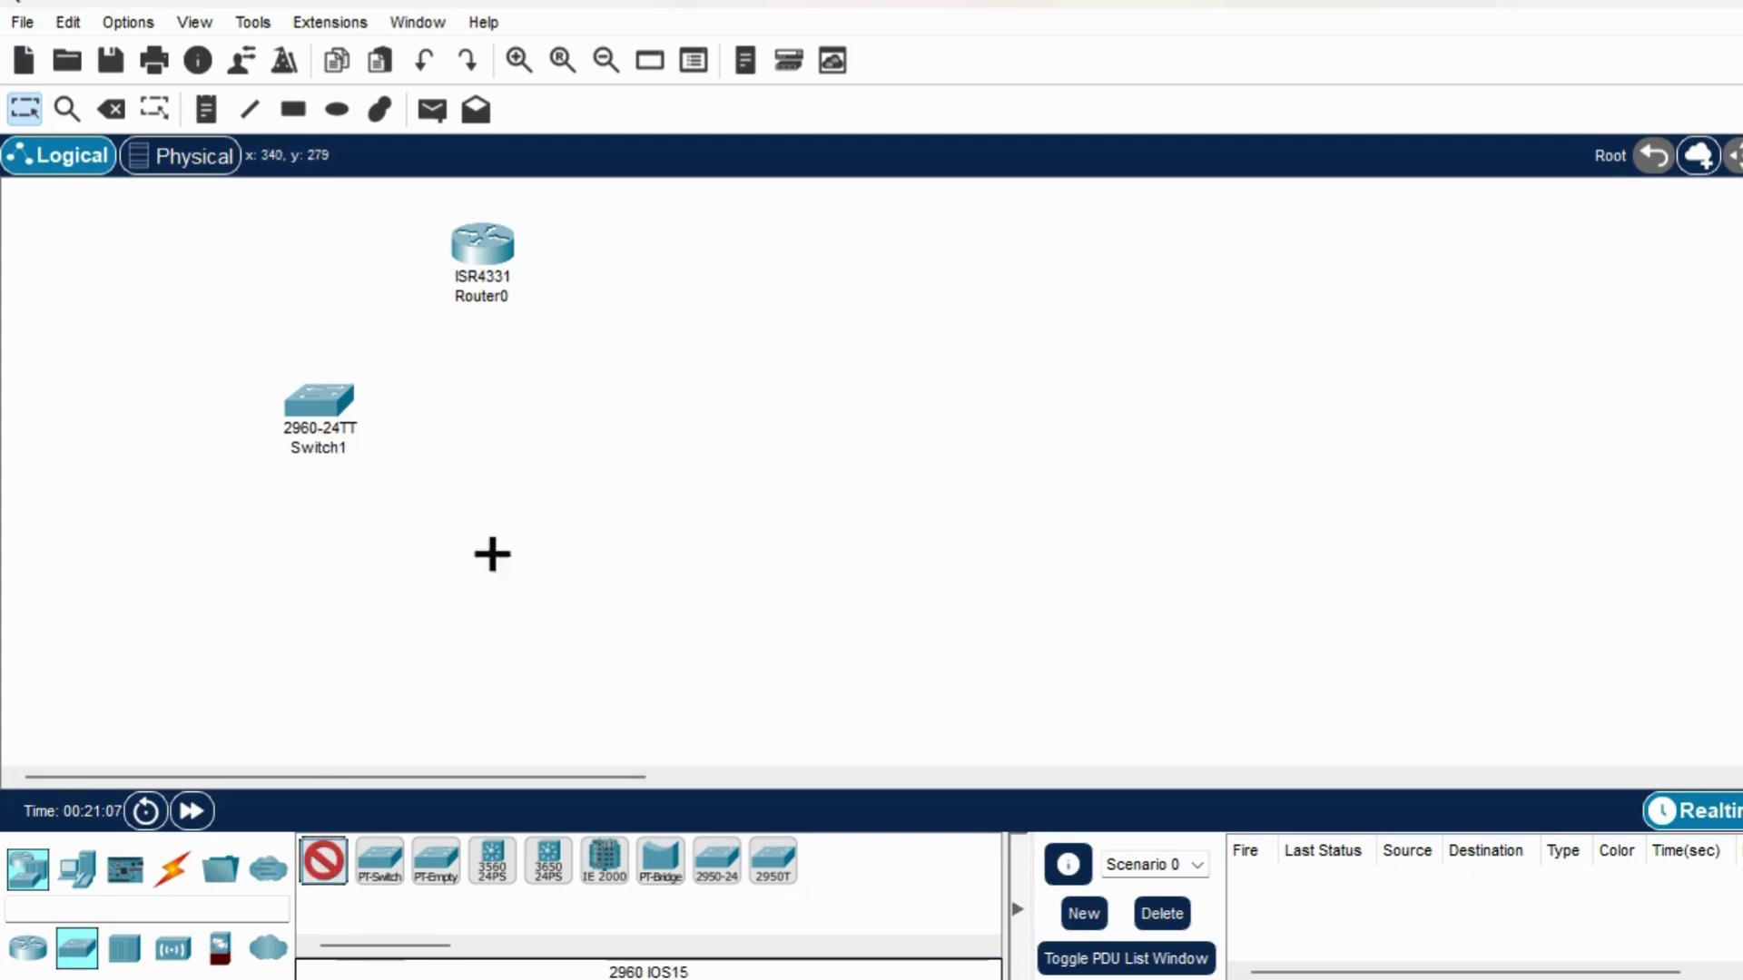
left_click(559, 400)
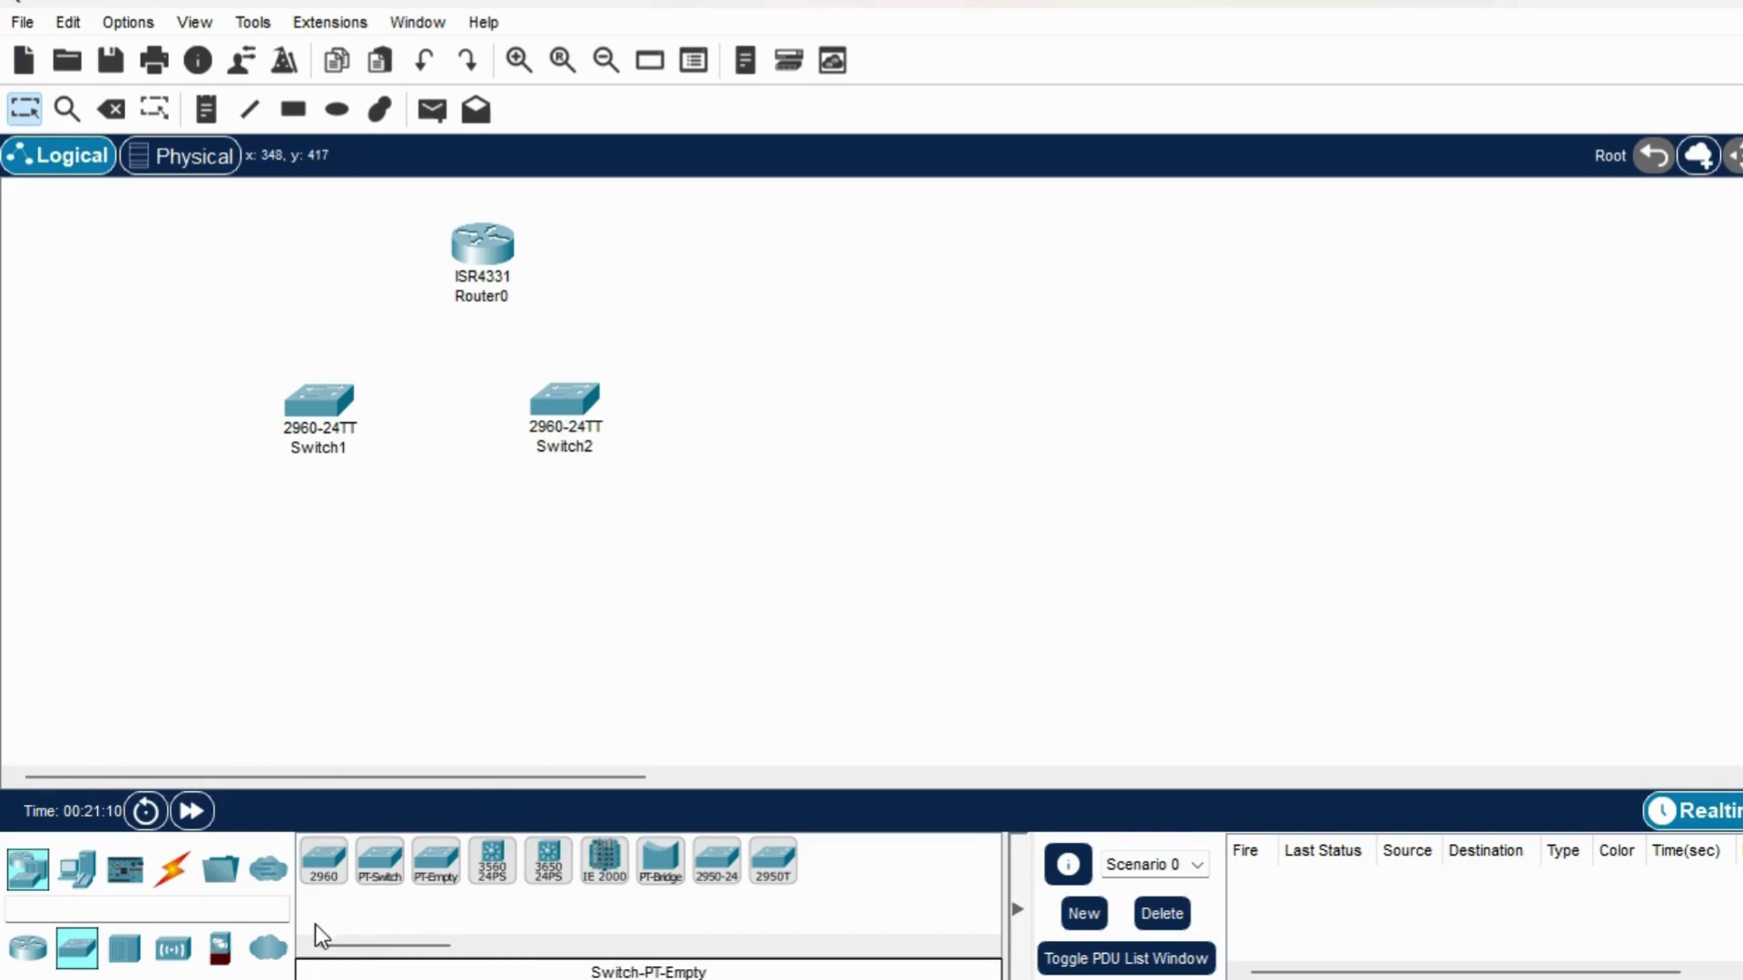
Place two PCs side by side below Switch1.
left_click(76, 869)
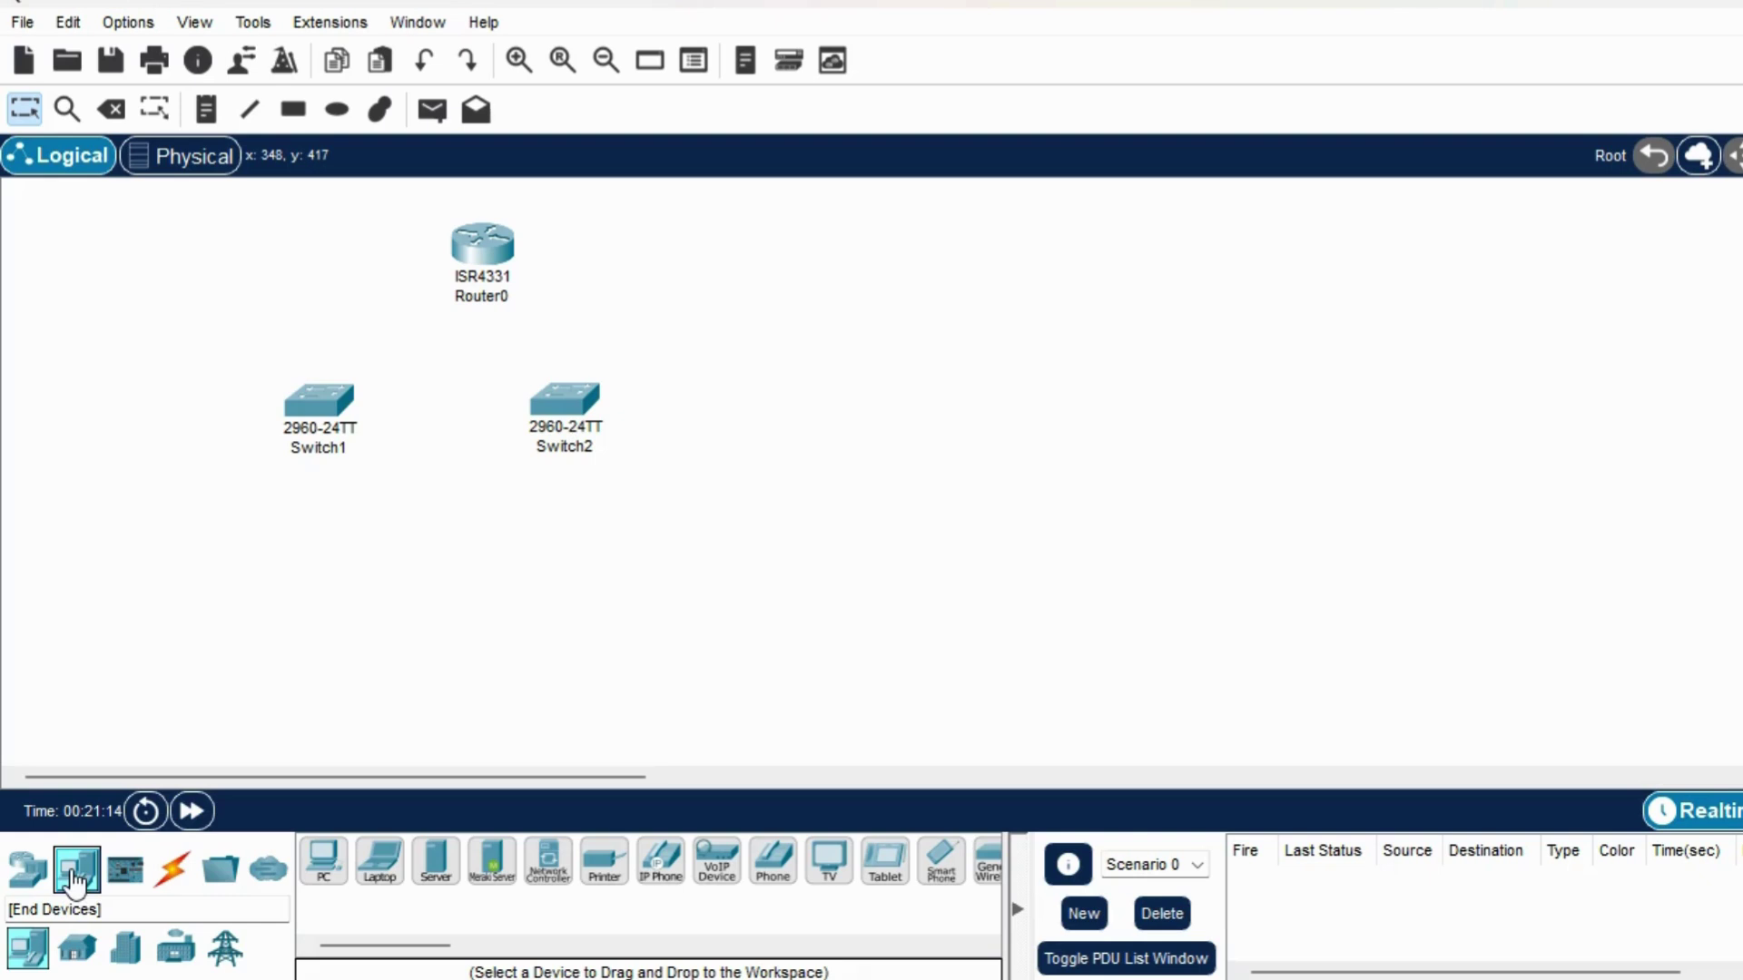
left_click(323, 871)
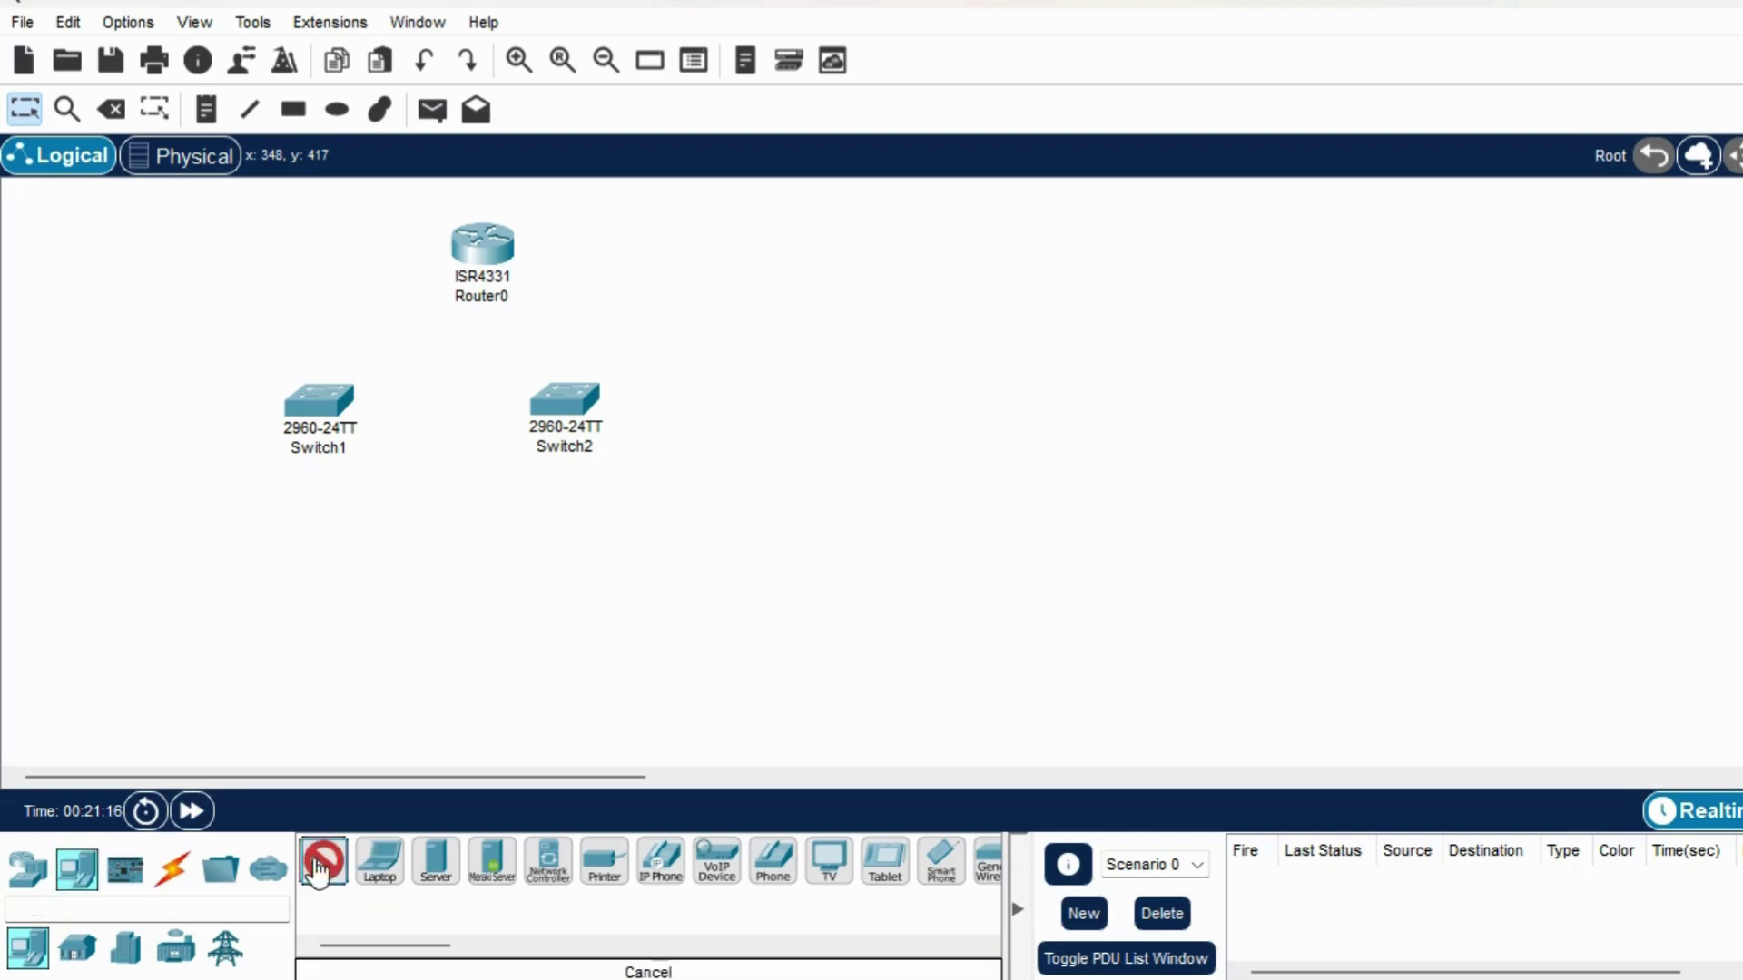
left_click(189, 571)
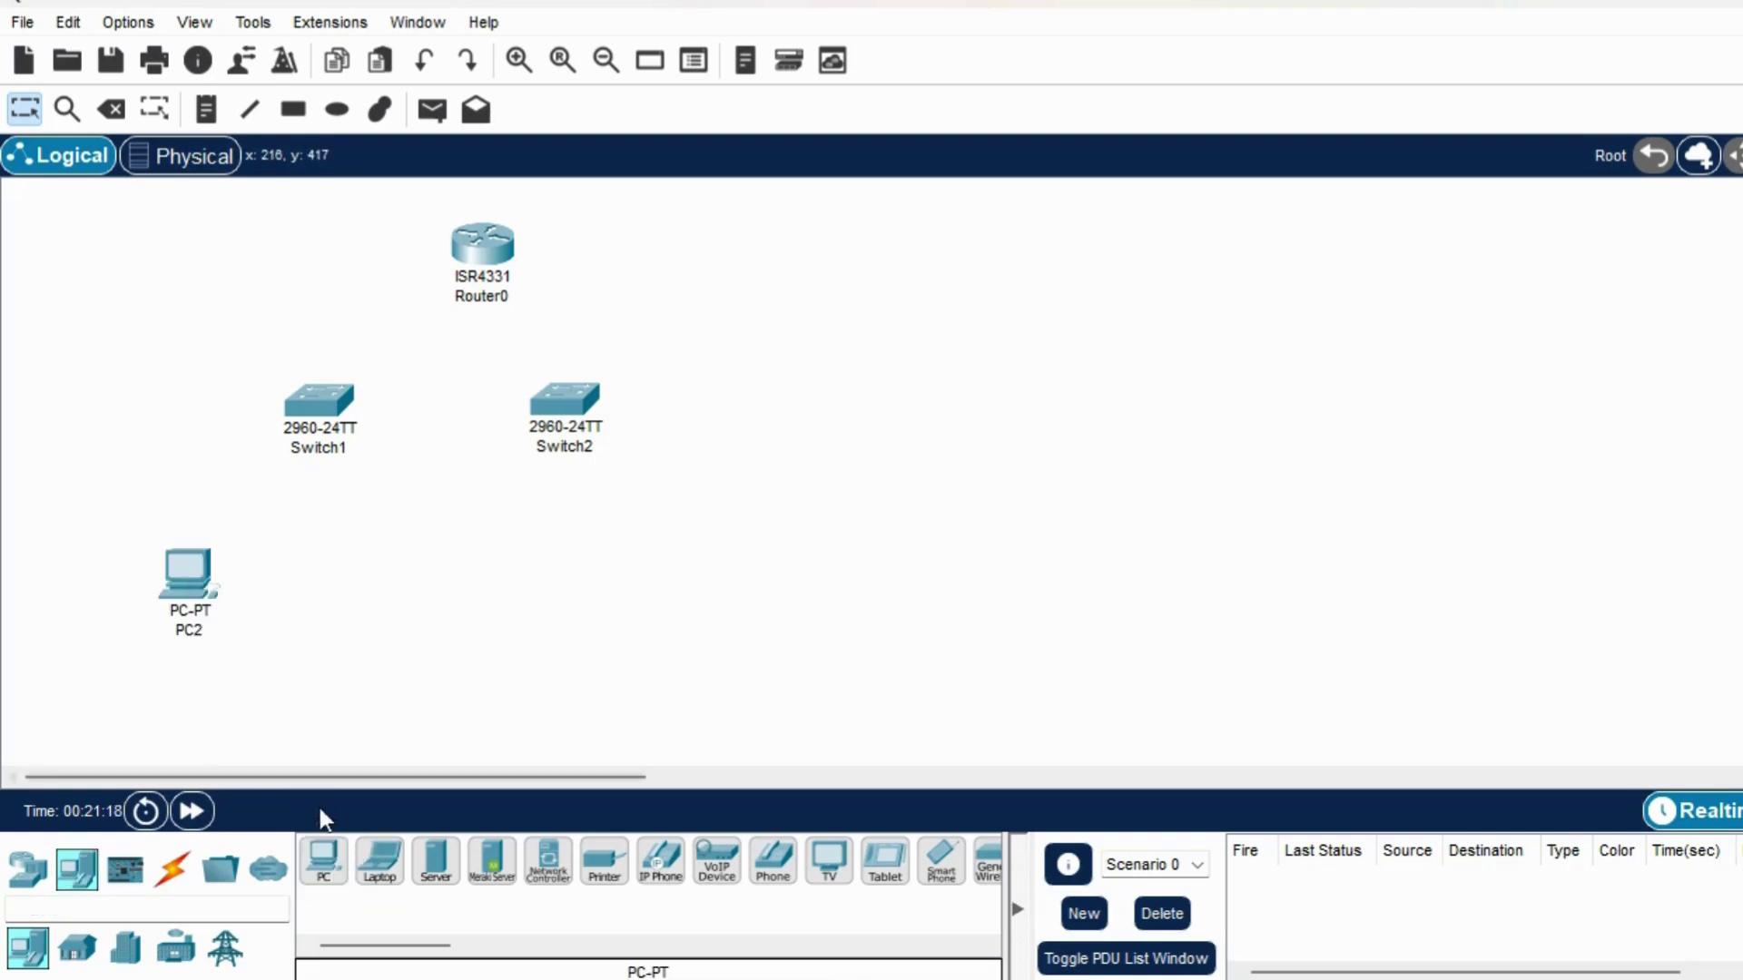
left_click(323, 867)
left_click(300, 581)
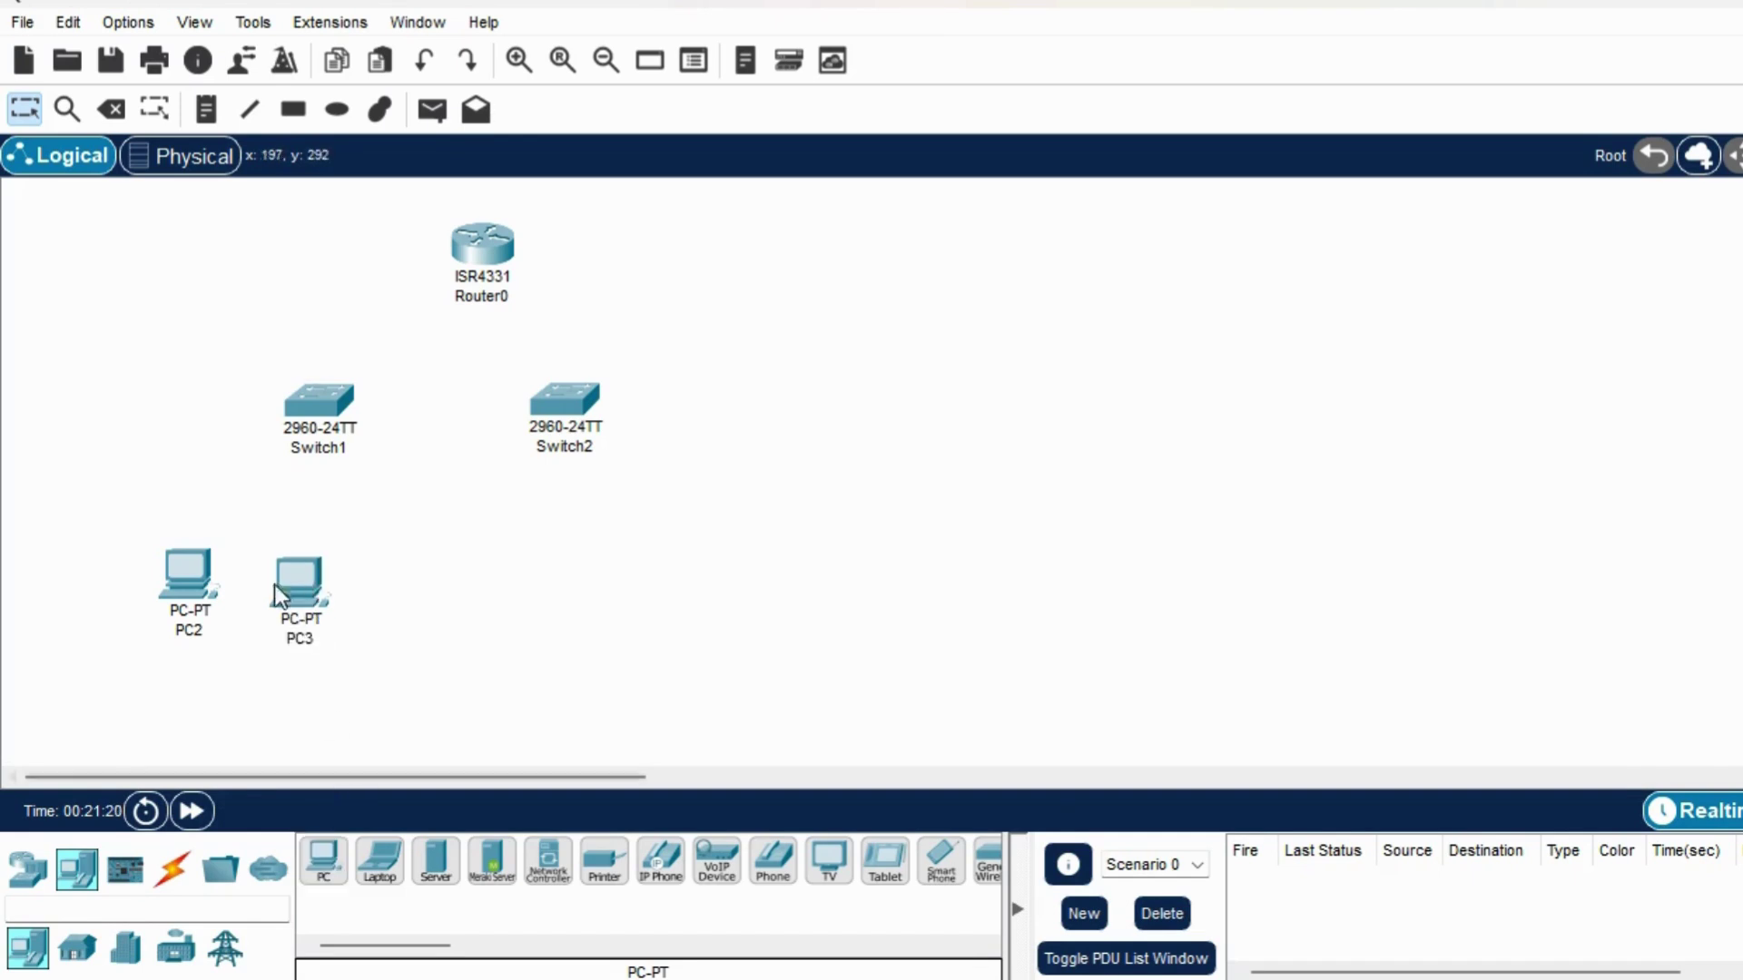
Add two more PCs side by side below Switch2.
left_click(326, 872)
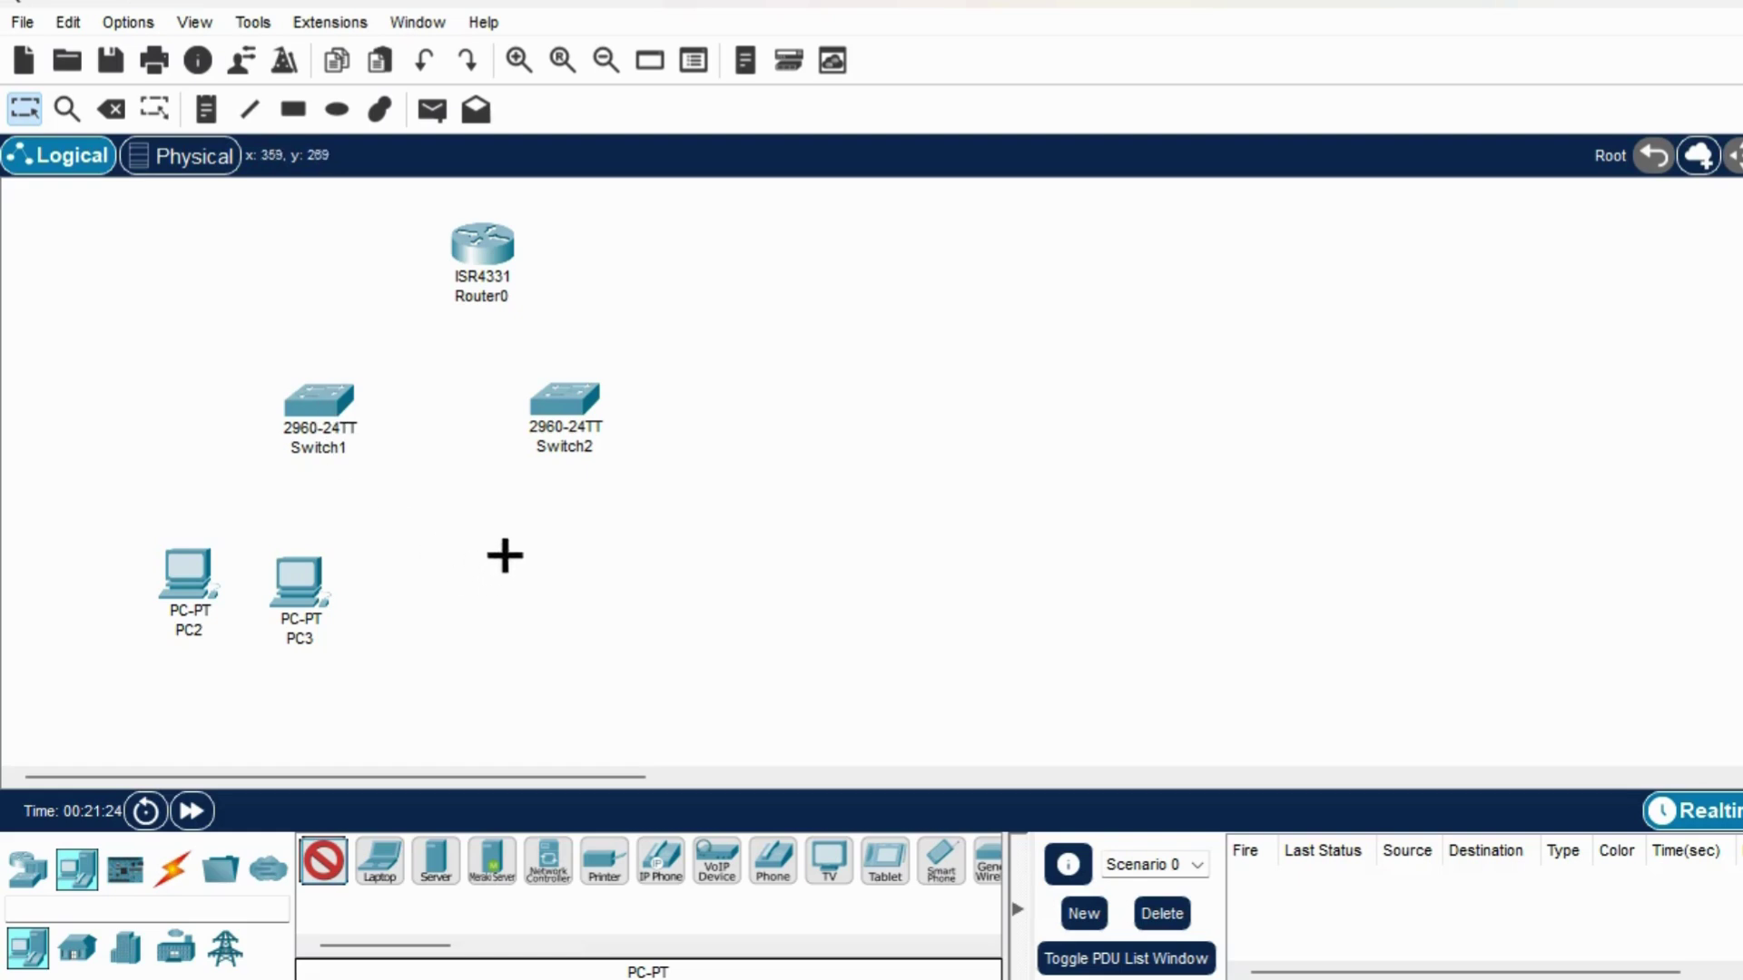
left_click(547, 566)
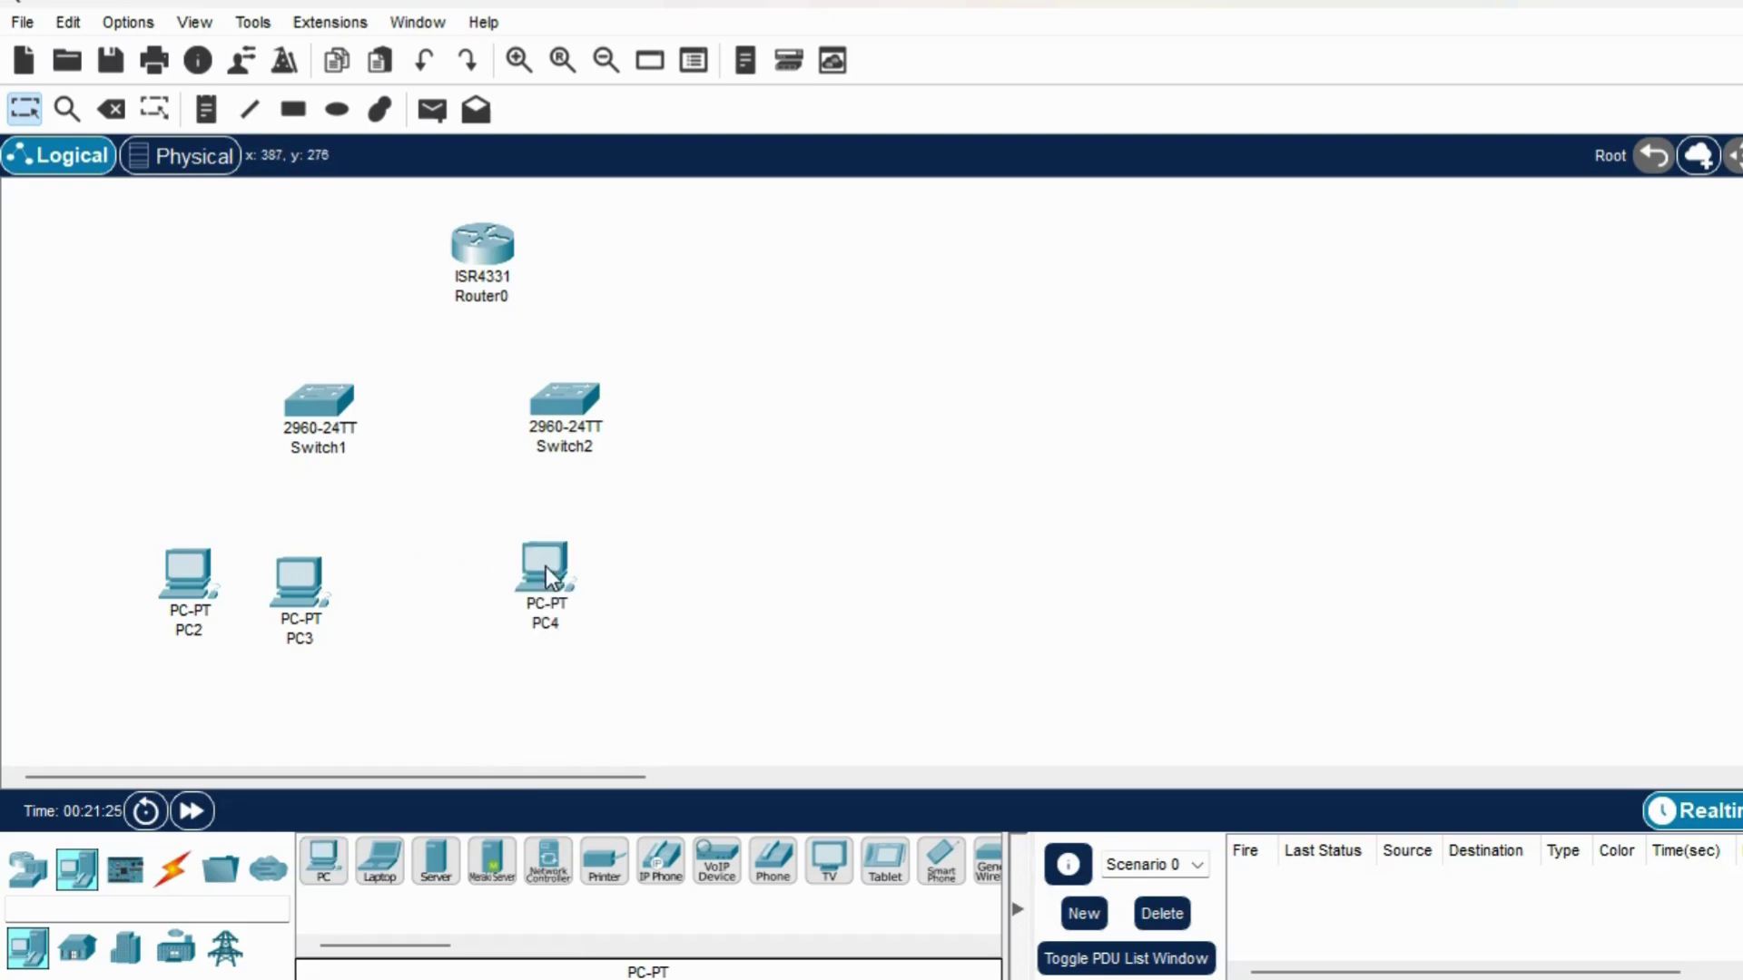
left_click(327, 876)
left_click(698, 572)
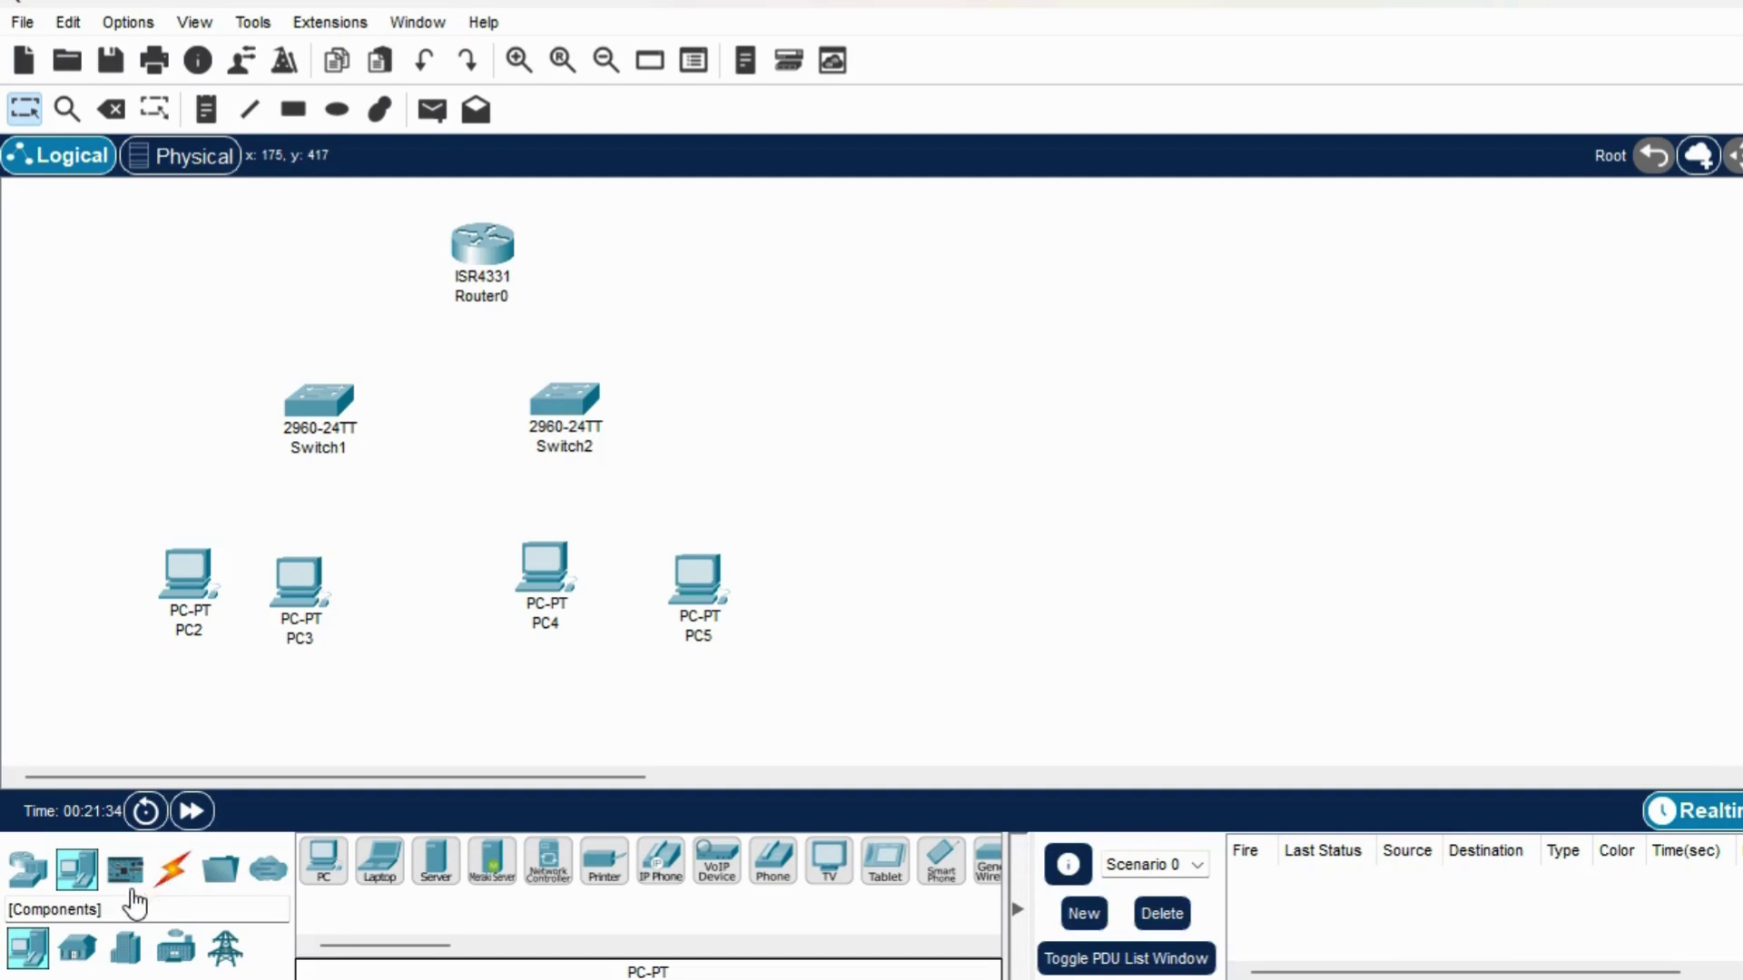
Connect PC2's FastEthernet0 to Switch1's FastEthernet0/1 with a copper straight-through cable.
left_click(176, 876)
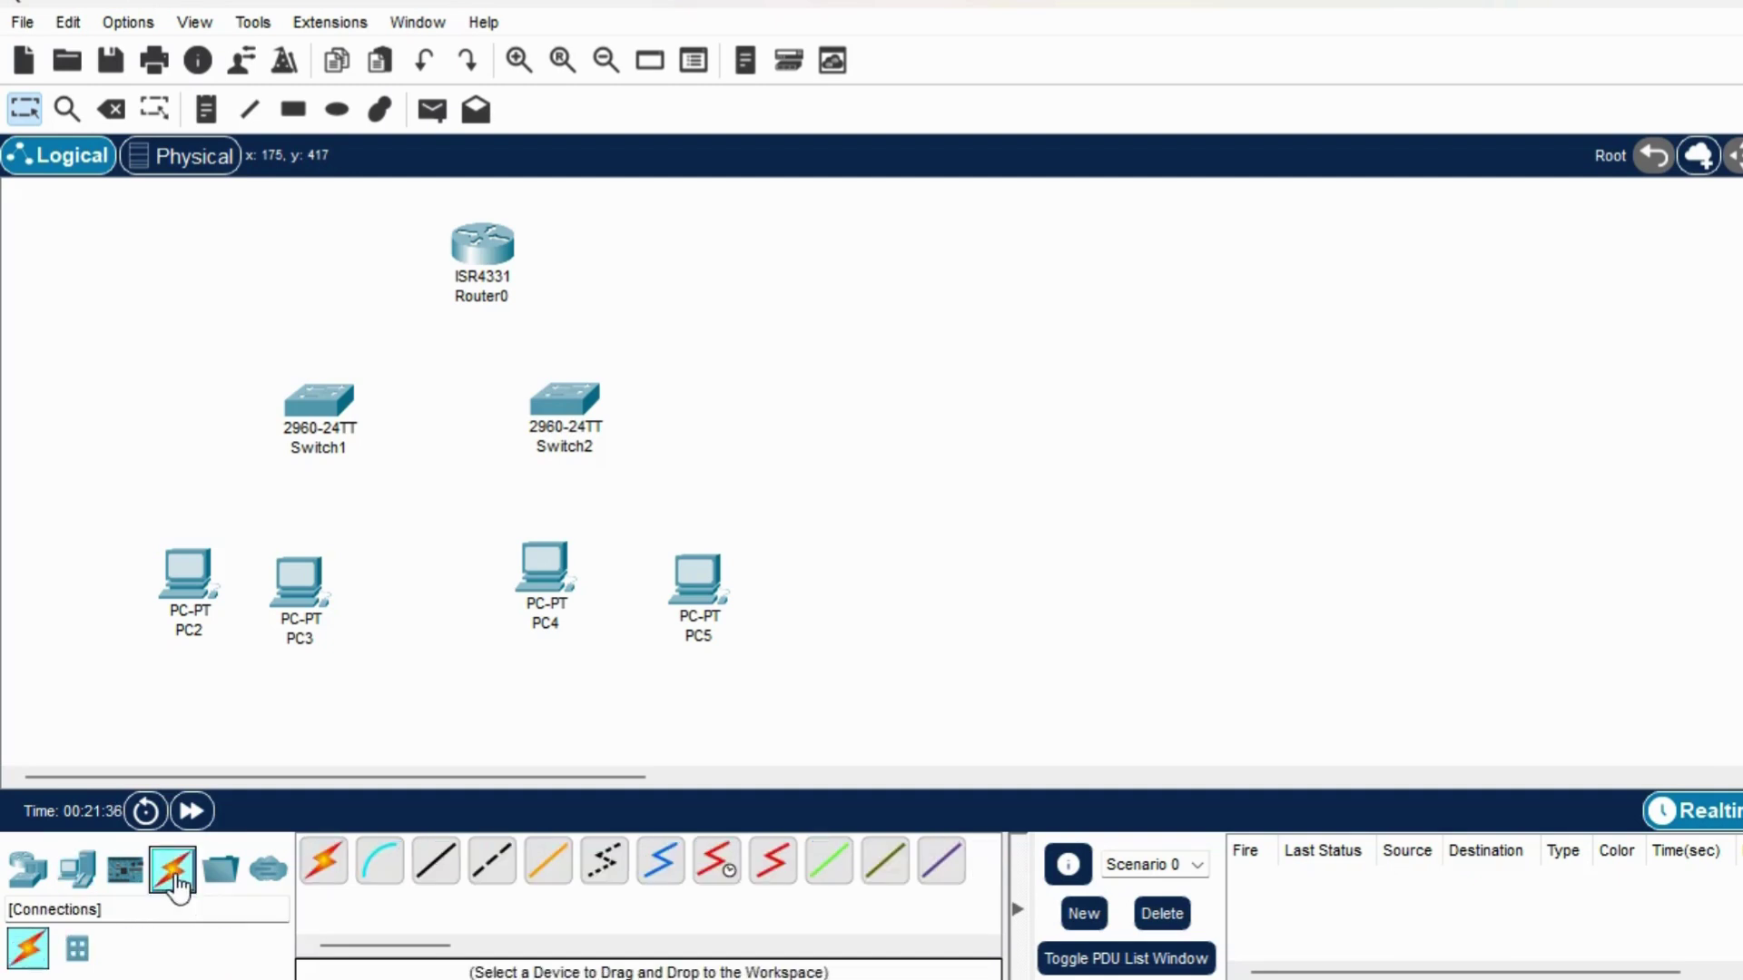
left_click(446, 875)
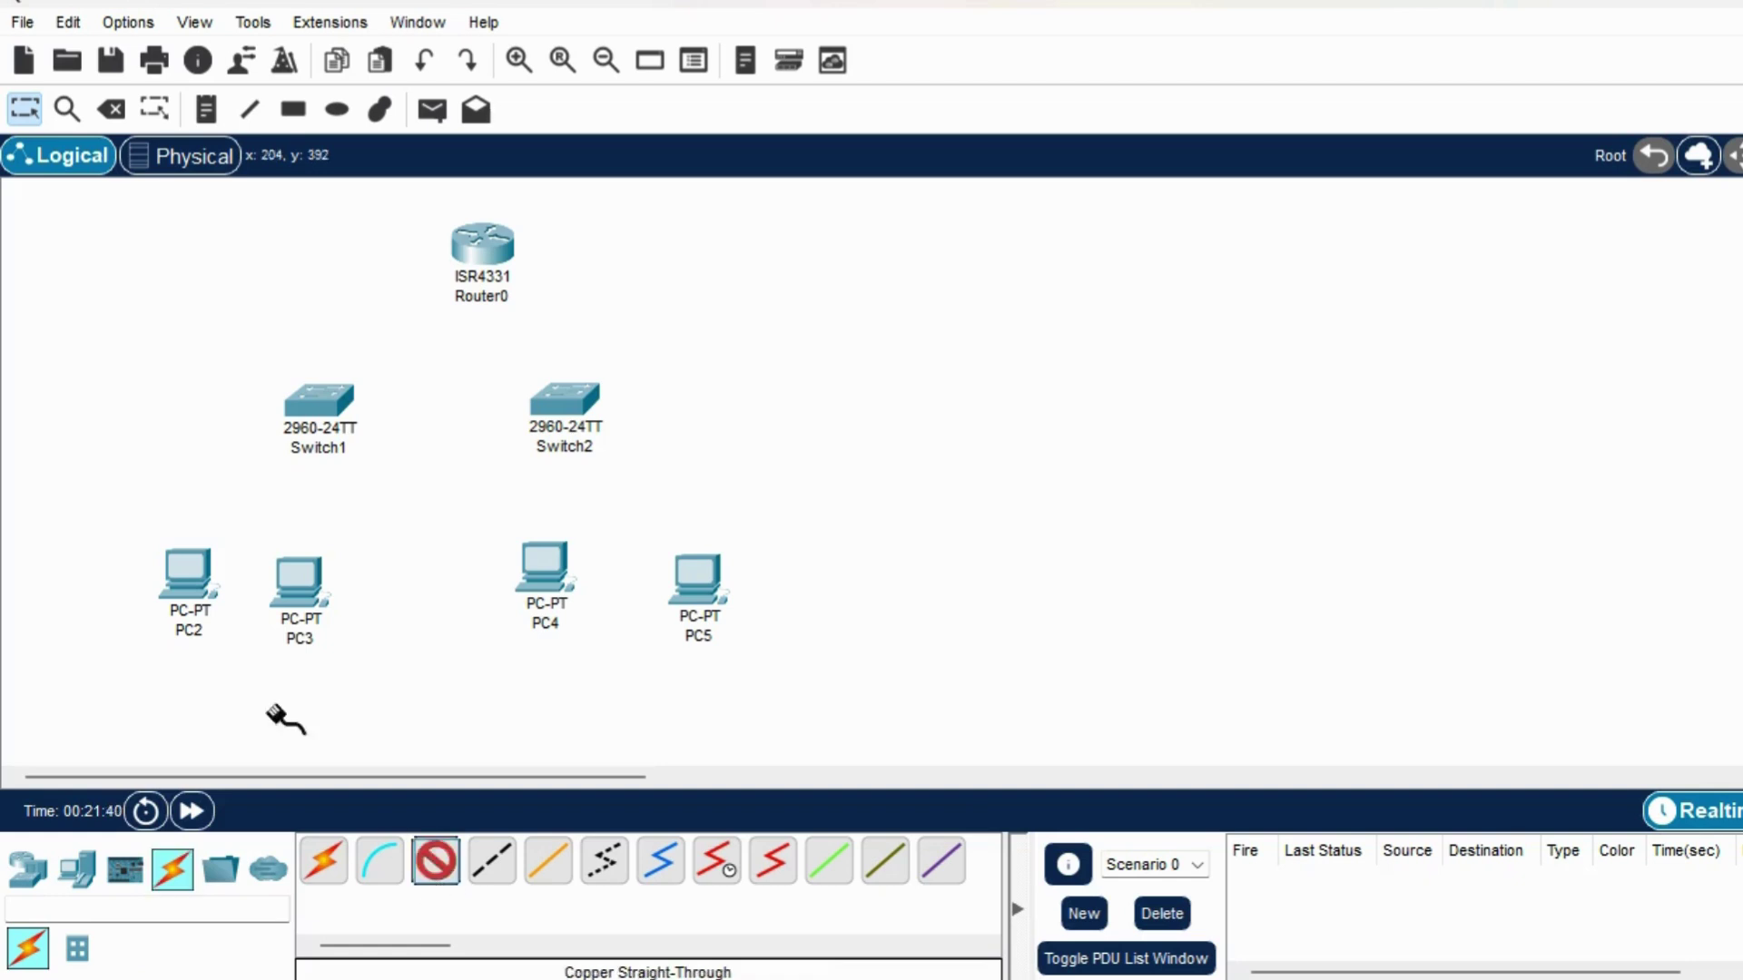
left_click(199, 567)
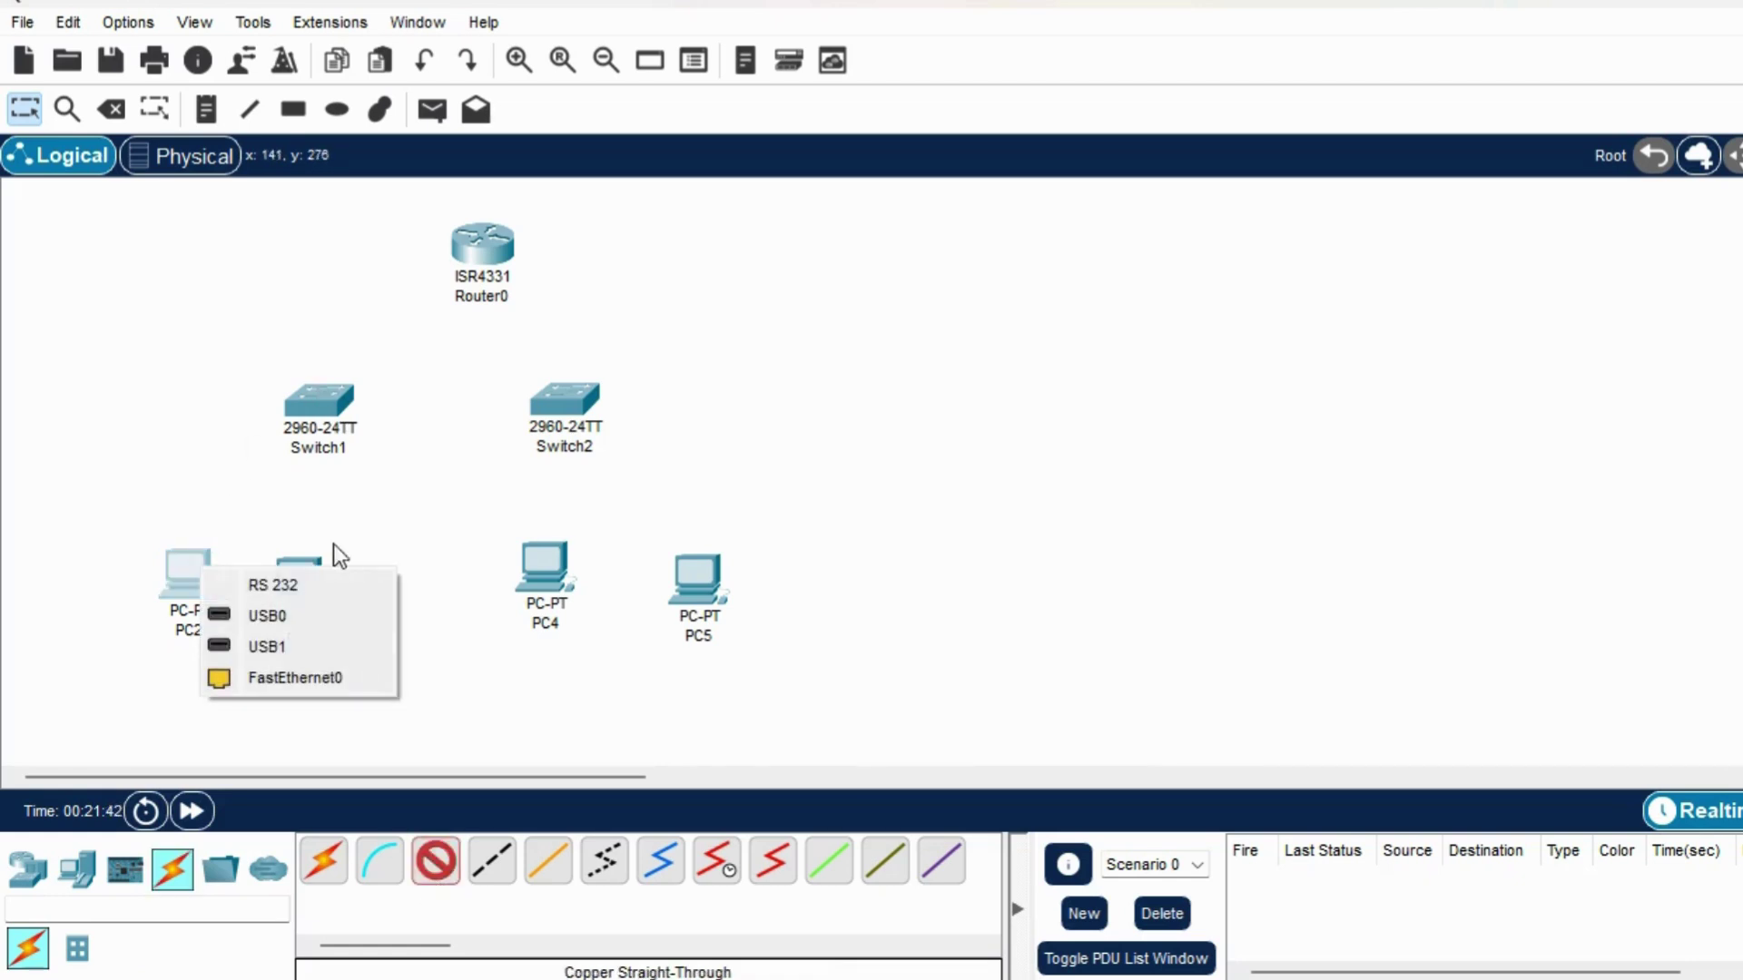
left_click(302, 688)
left_click(323, 395)
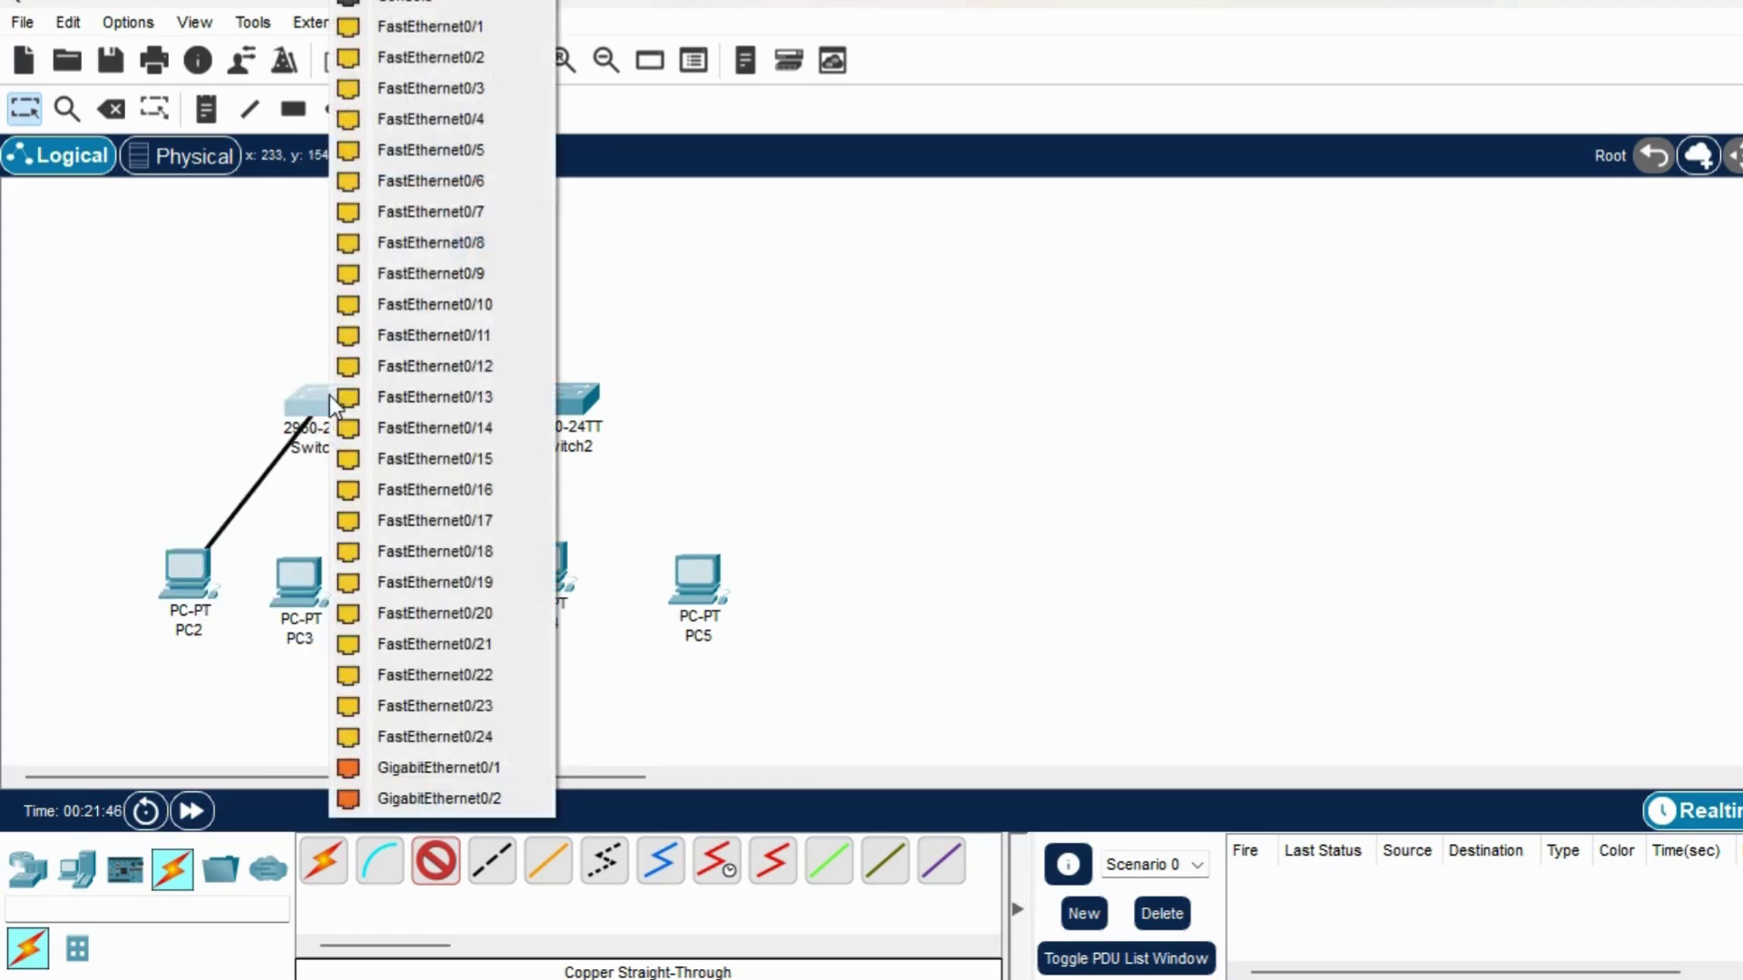
left_click(481, 25)
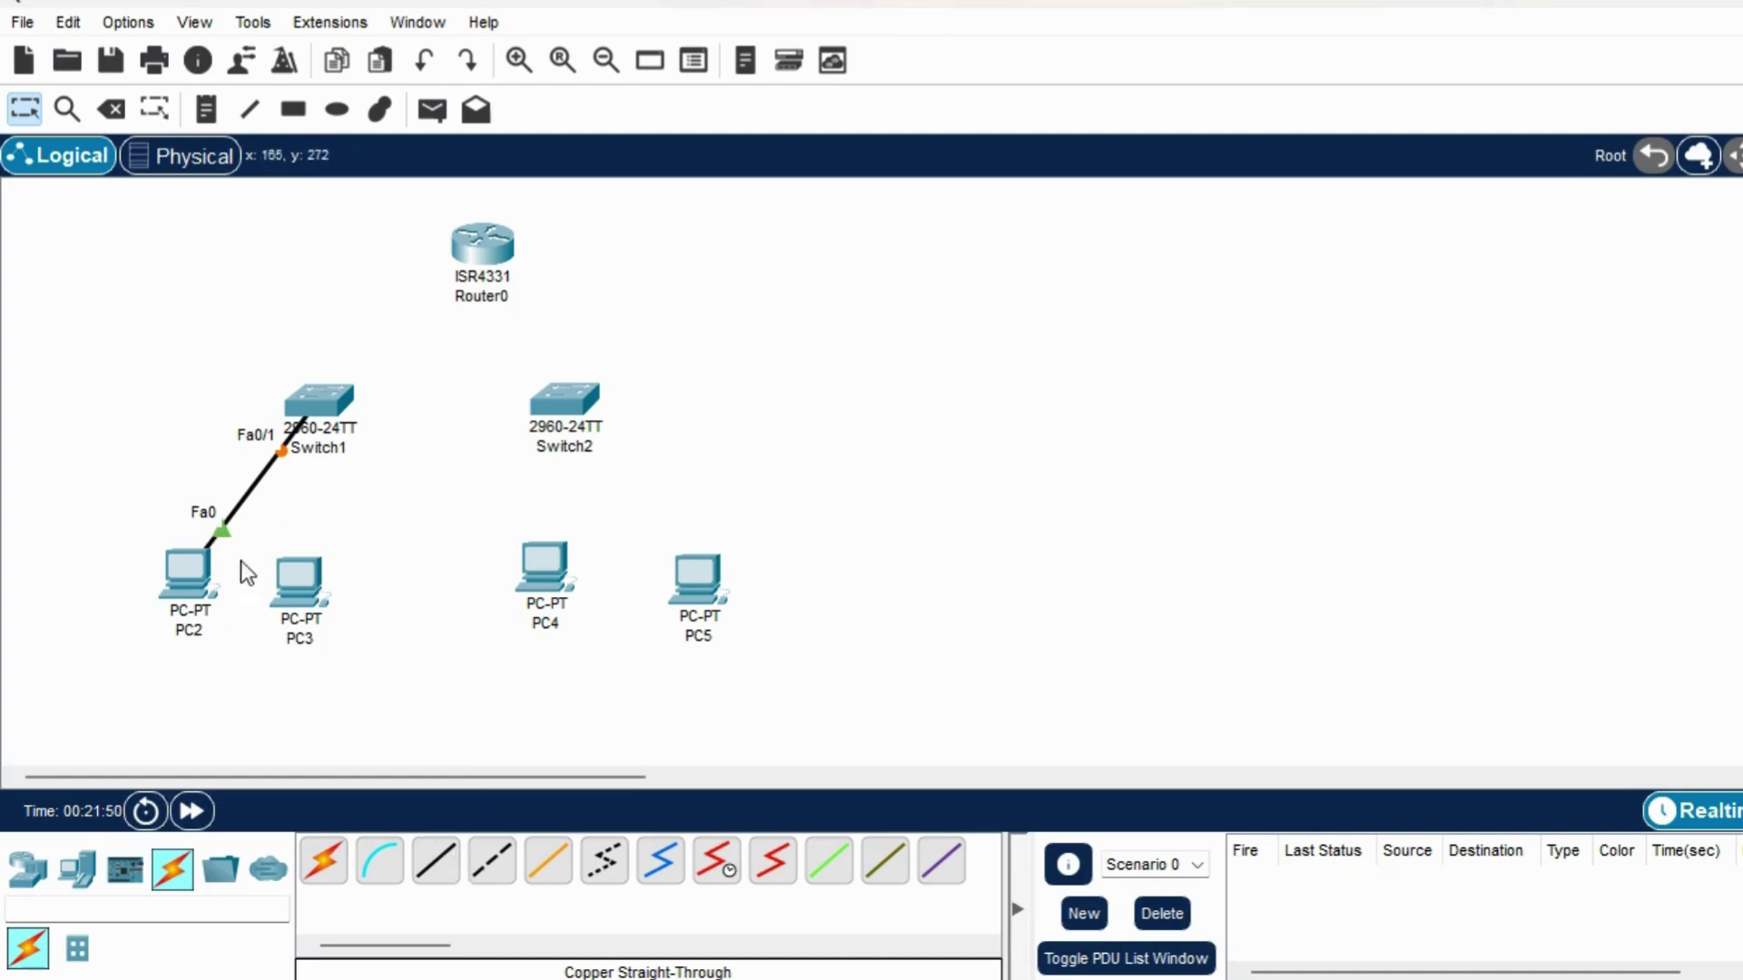
Connect PC3's FastEthernet0 to Switch1's FastEthernet0/2 with a copper straight-through cable.
left_click(433, 869)
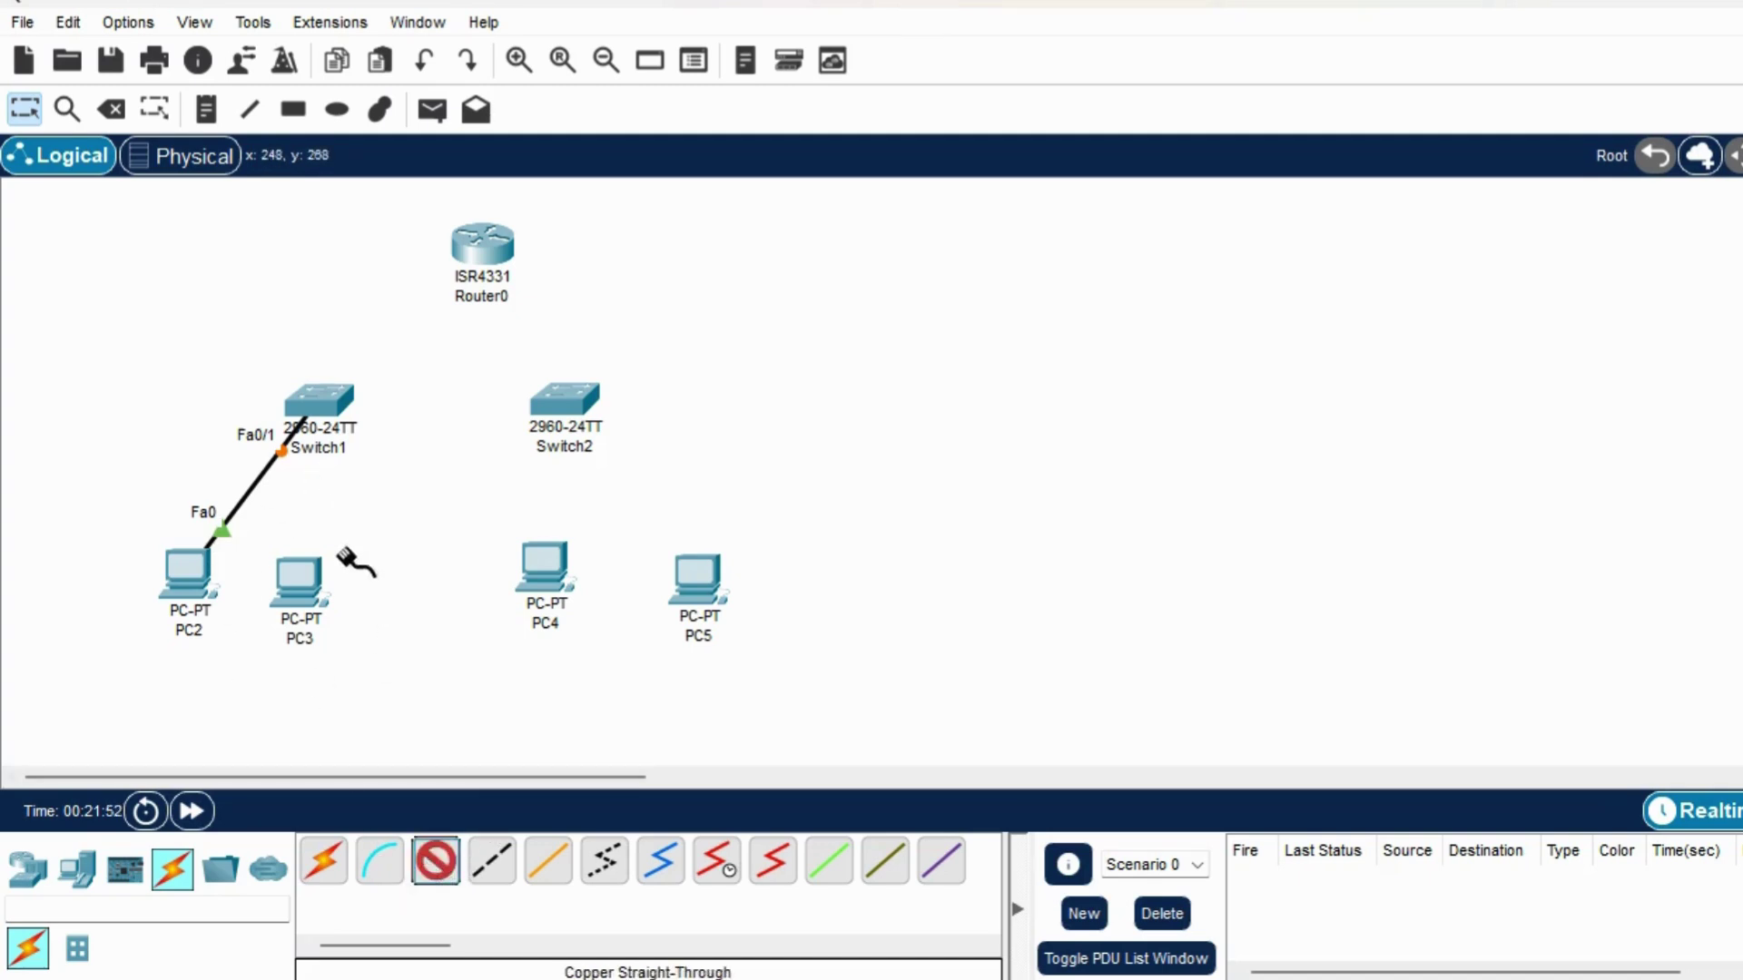
left_click(312, 588)
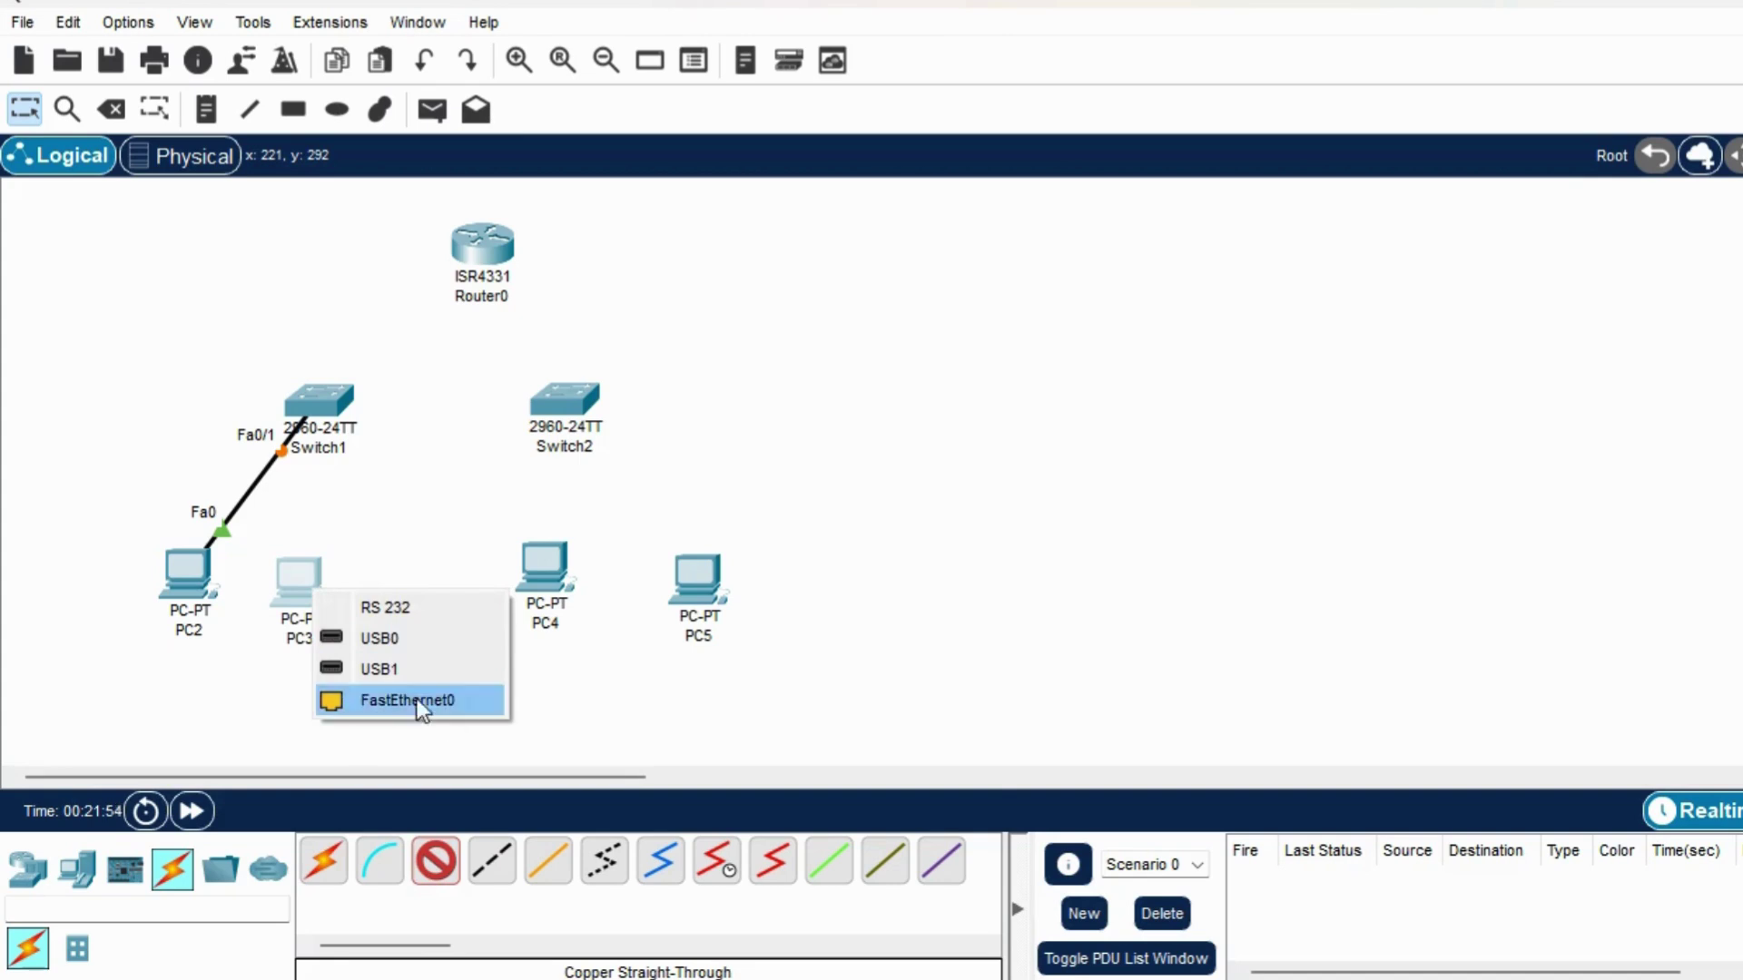
left_click(380, 699)
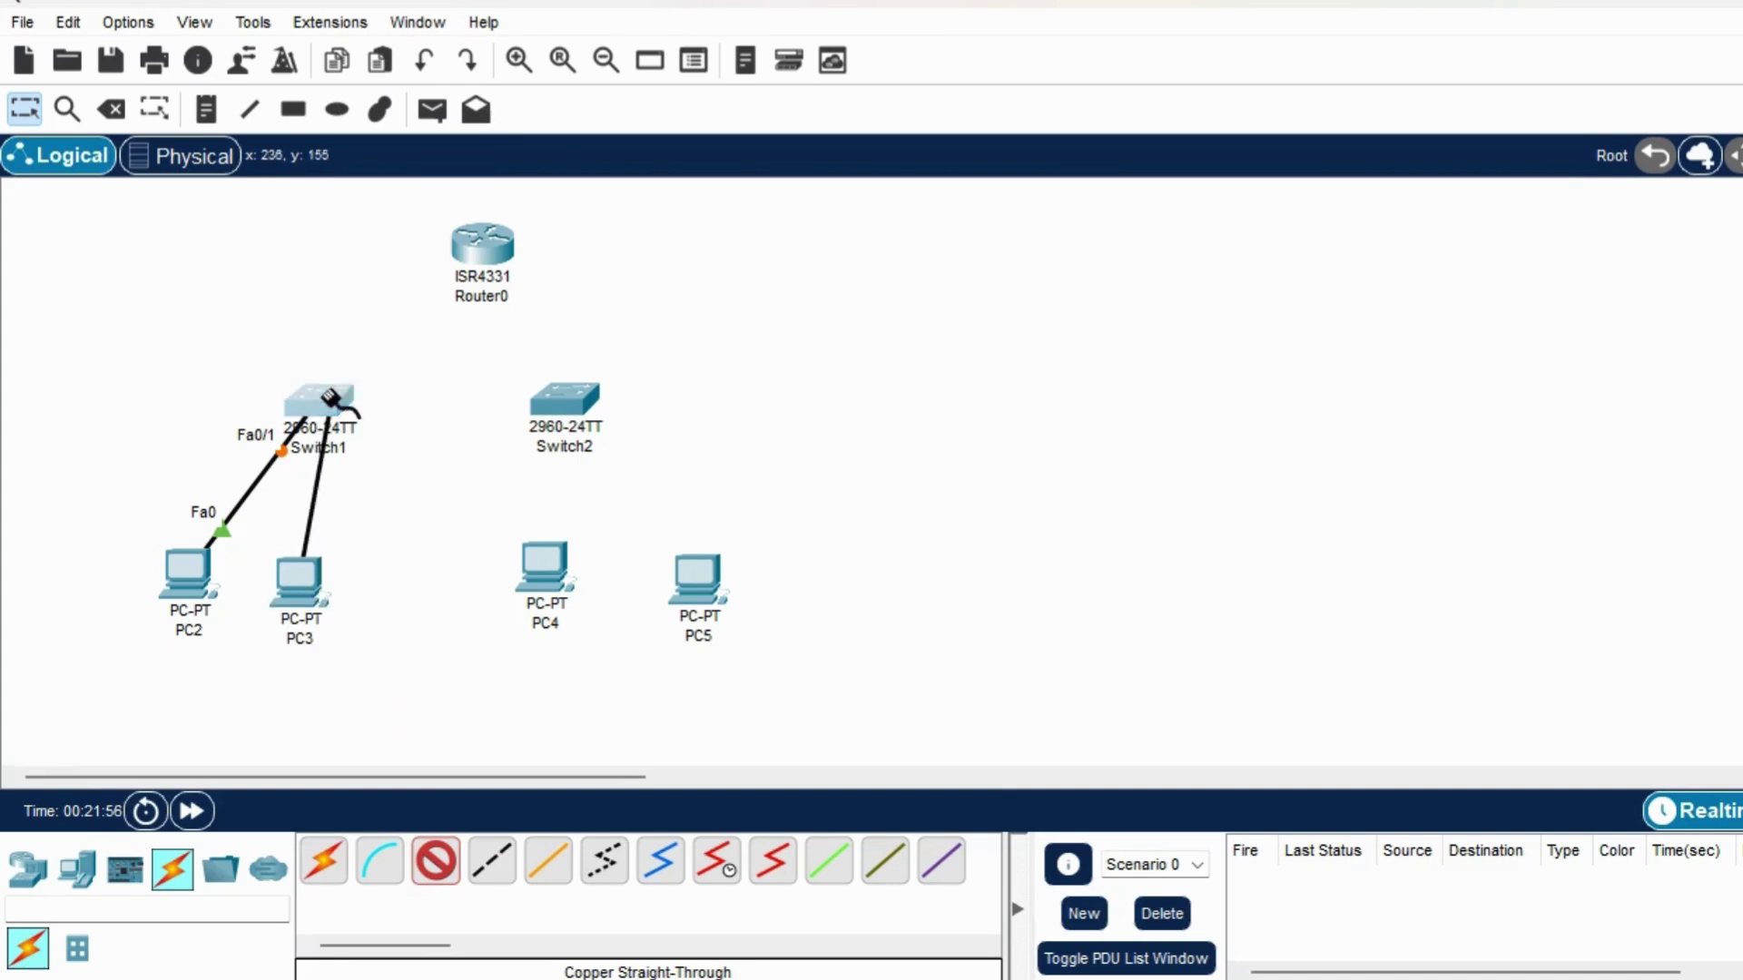
left_click(318, 398)
left_click(421, 35)
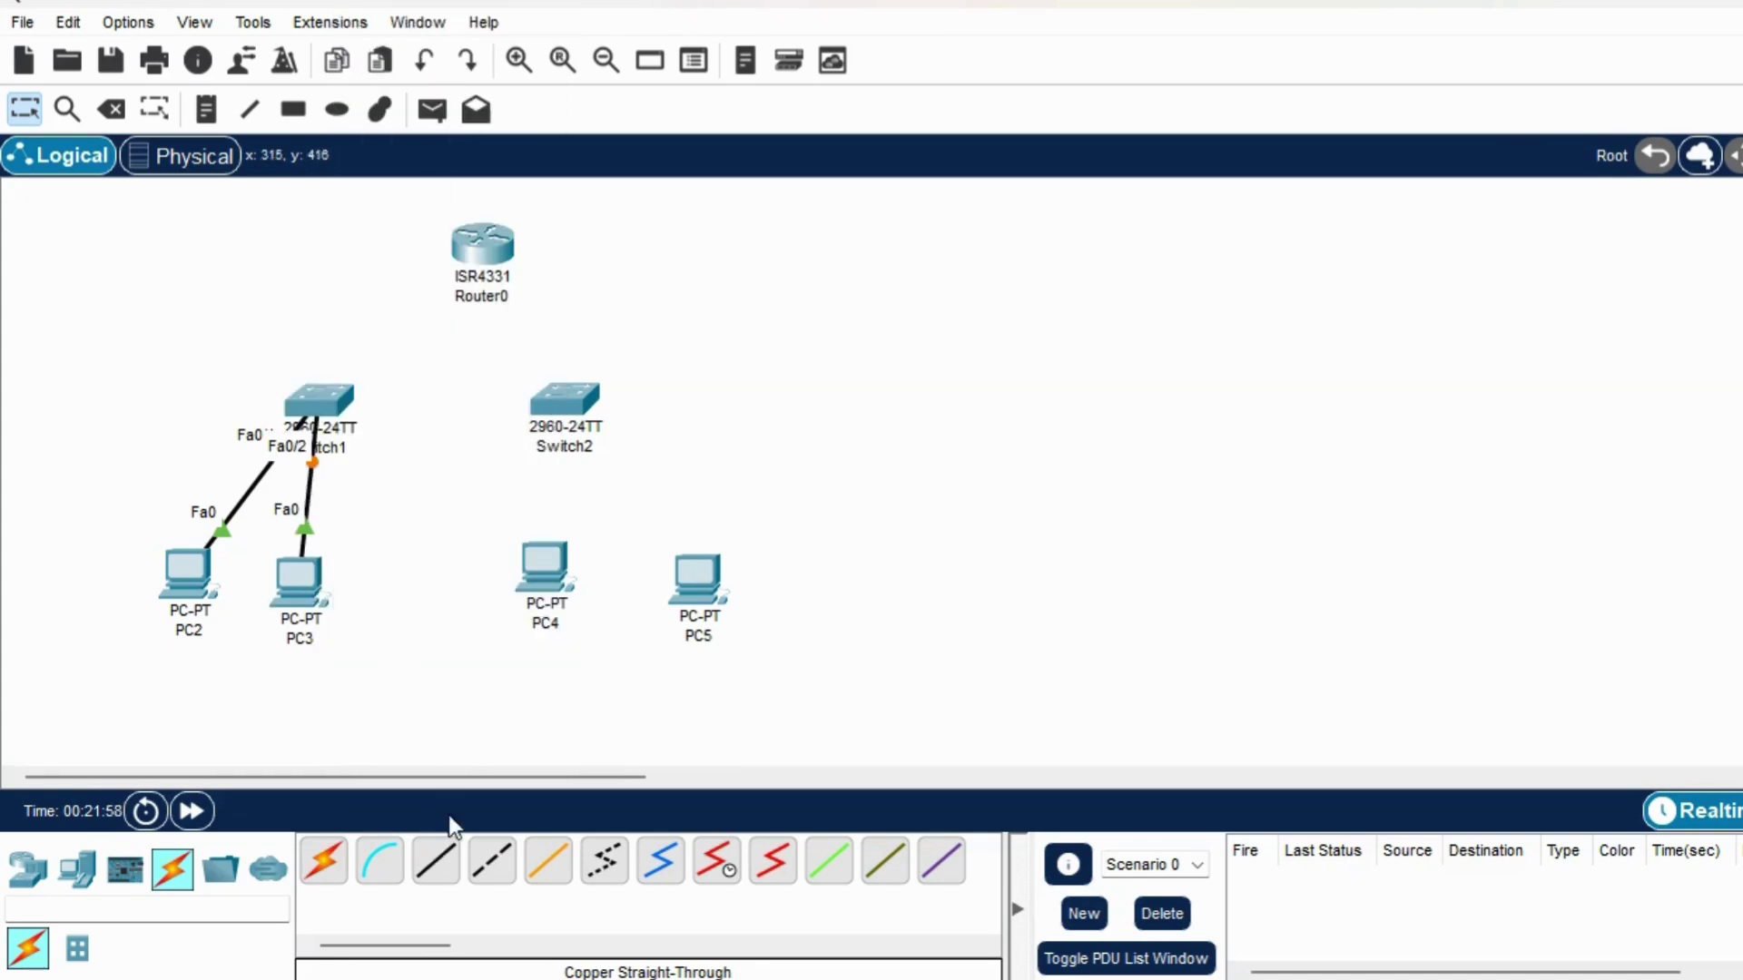
Connect PC4's FastEthernet0 to Switch2's FastEthernet0/1 with a copper straight-through cable.
left_click(427, 880)
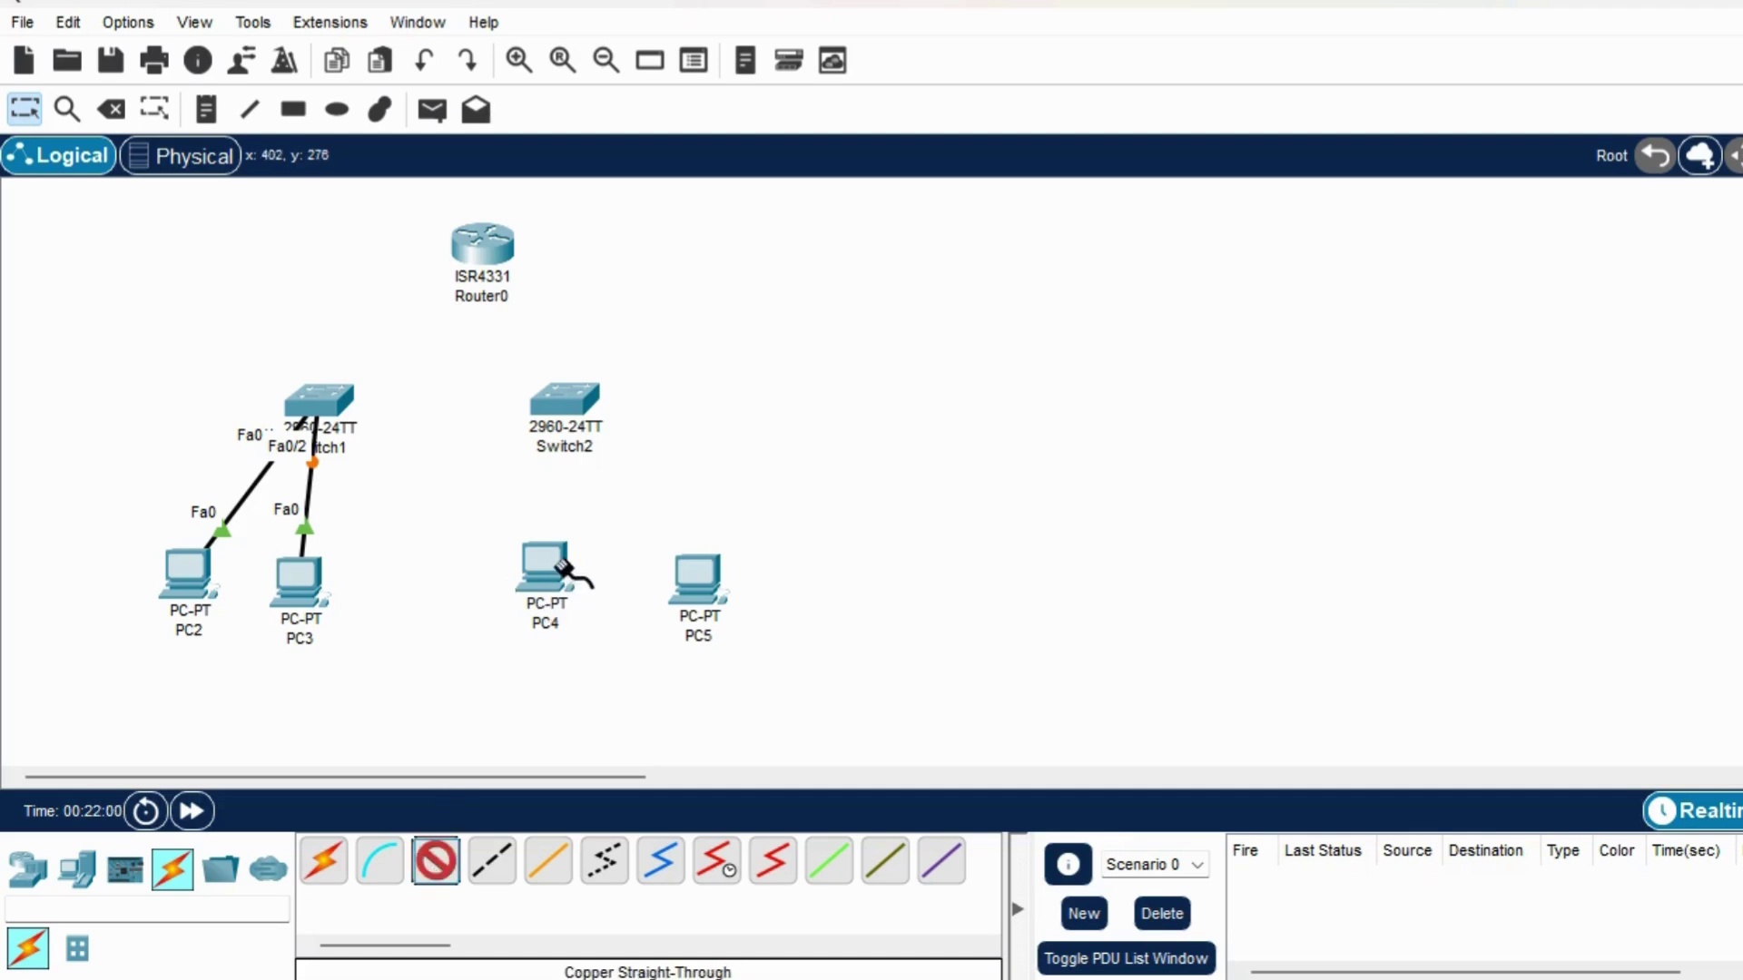
left_click(551, 575)
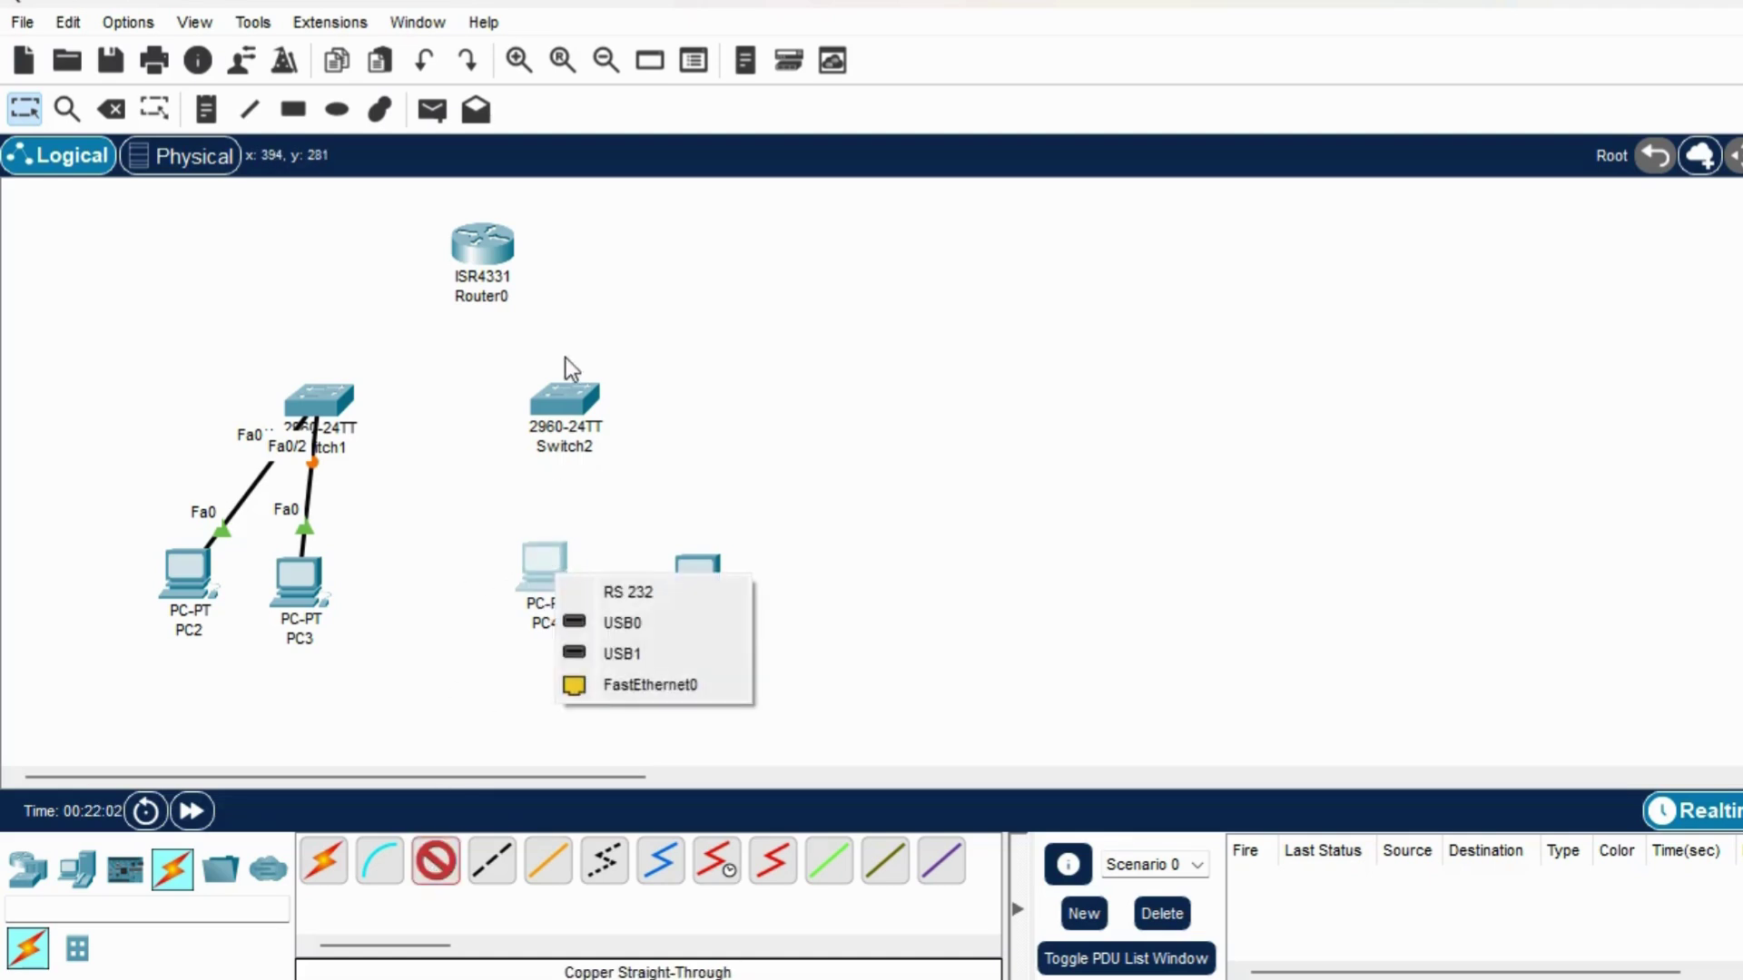
left_click(600, 679)
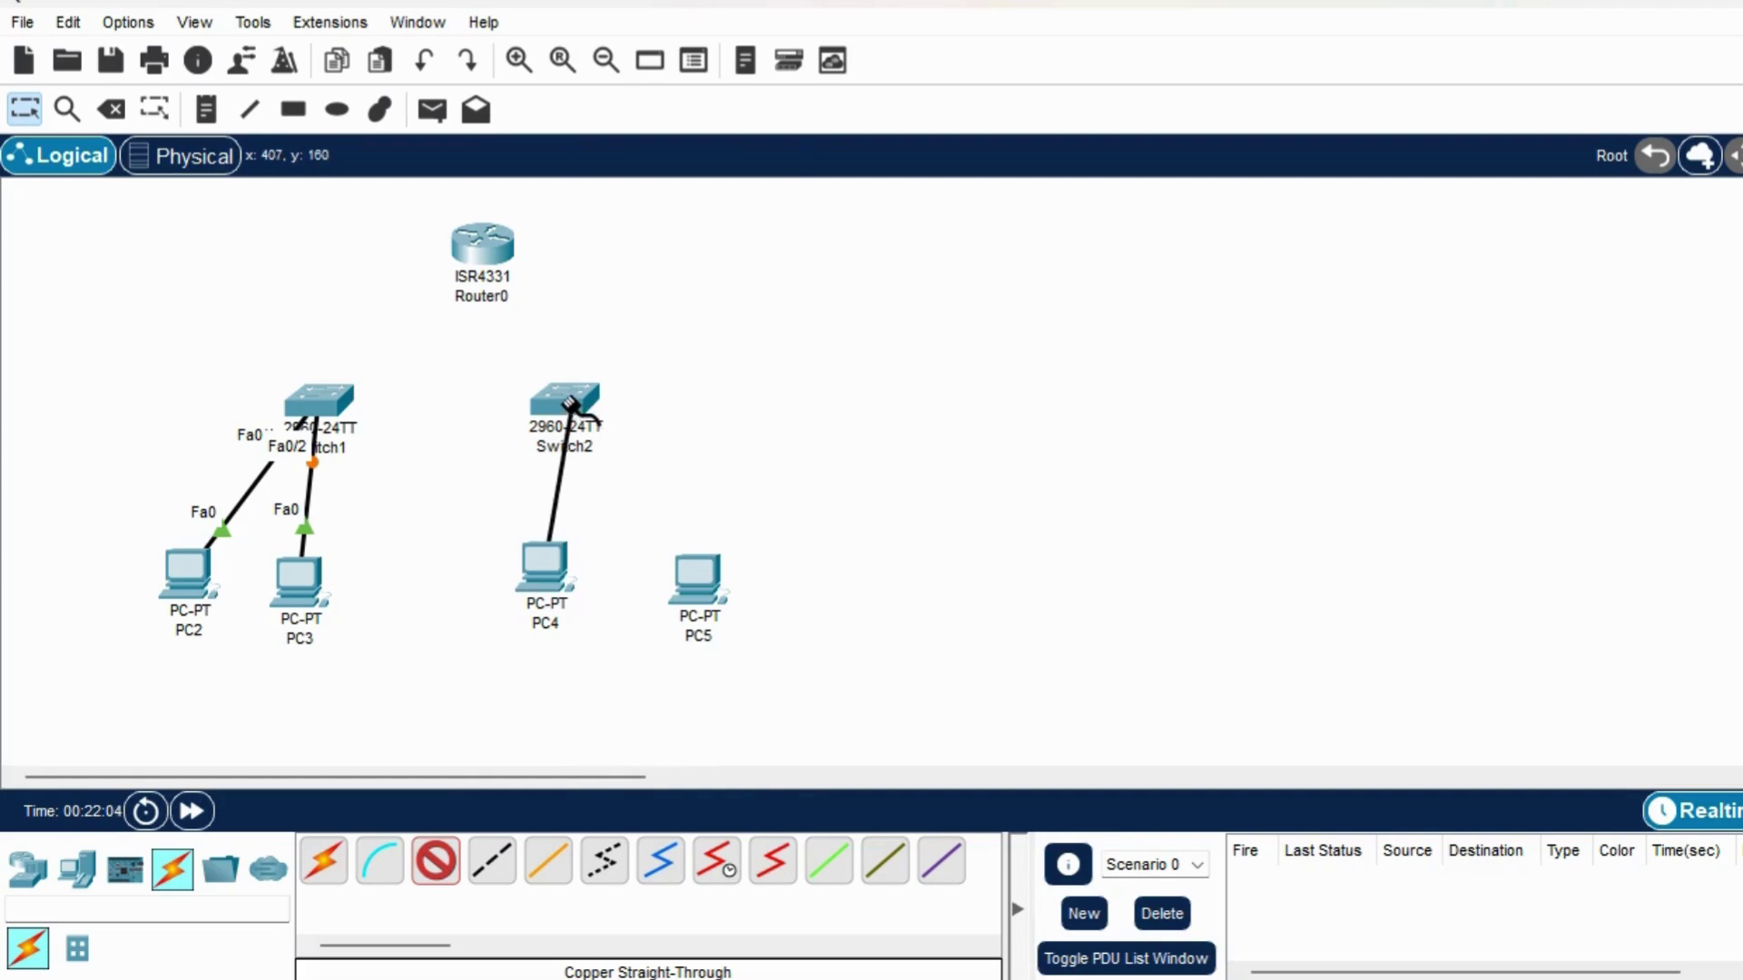
left_click(572, 405)
left_click(688, 36)
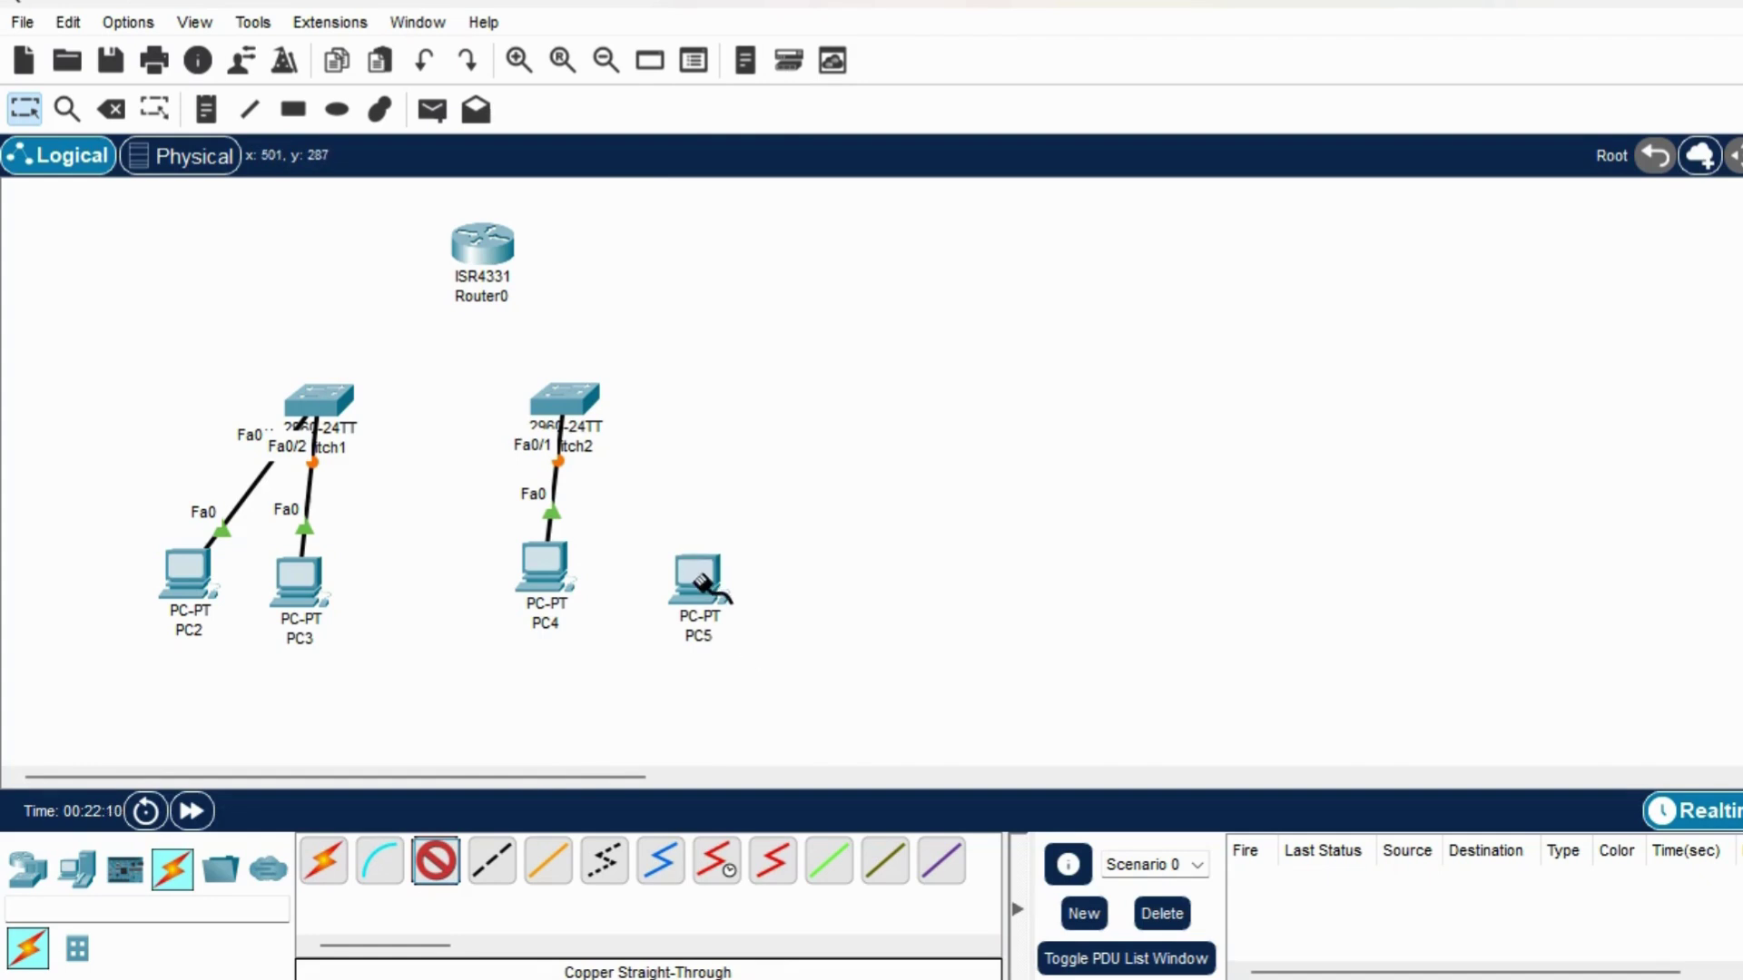
Connect PC5's FastEthernet0 to Switch2's FastEthernet0/2 with a copper straight-through cable.
left_click(701, 578)
left_click(761, 697)
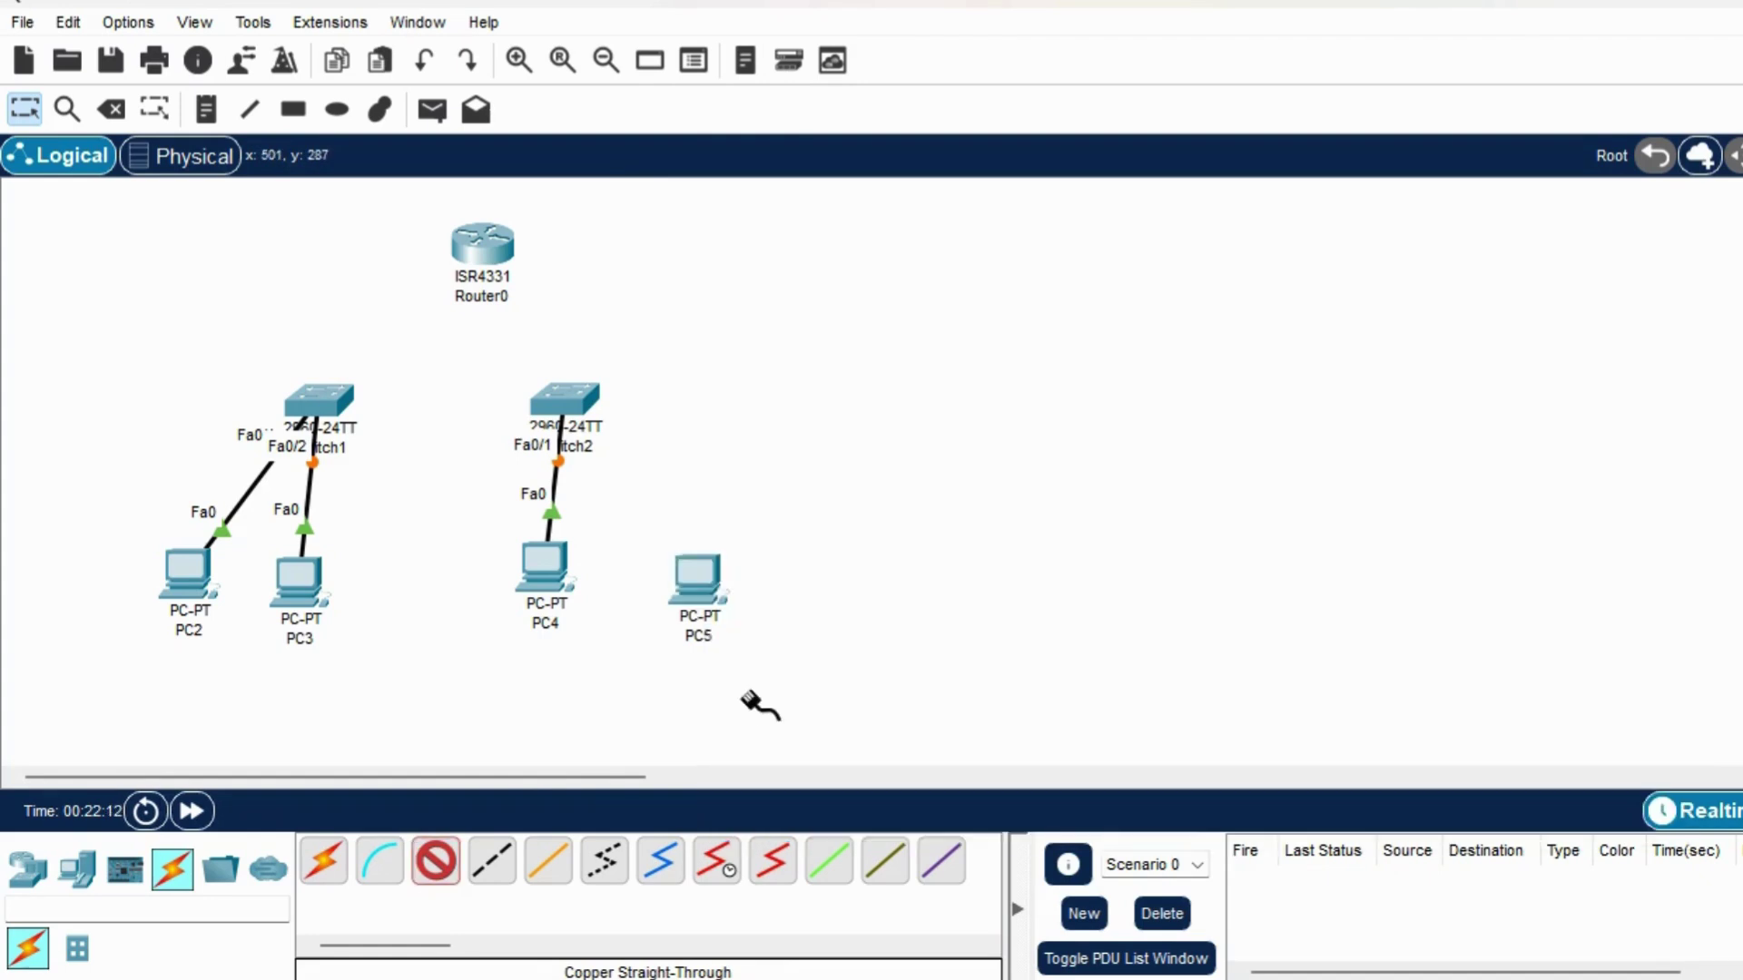
left_click(560, 417)
left_click(707, 29)
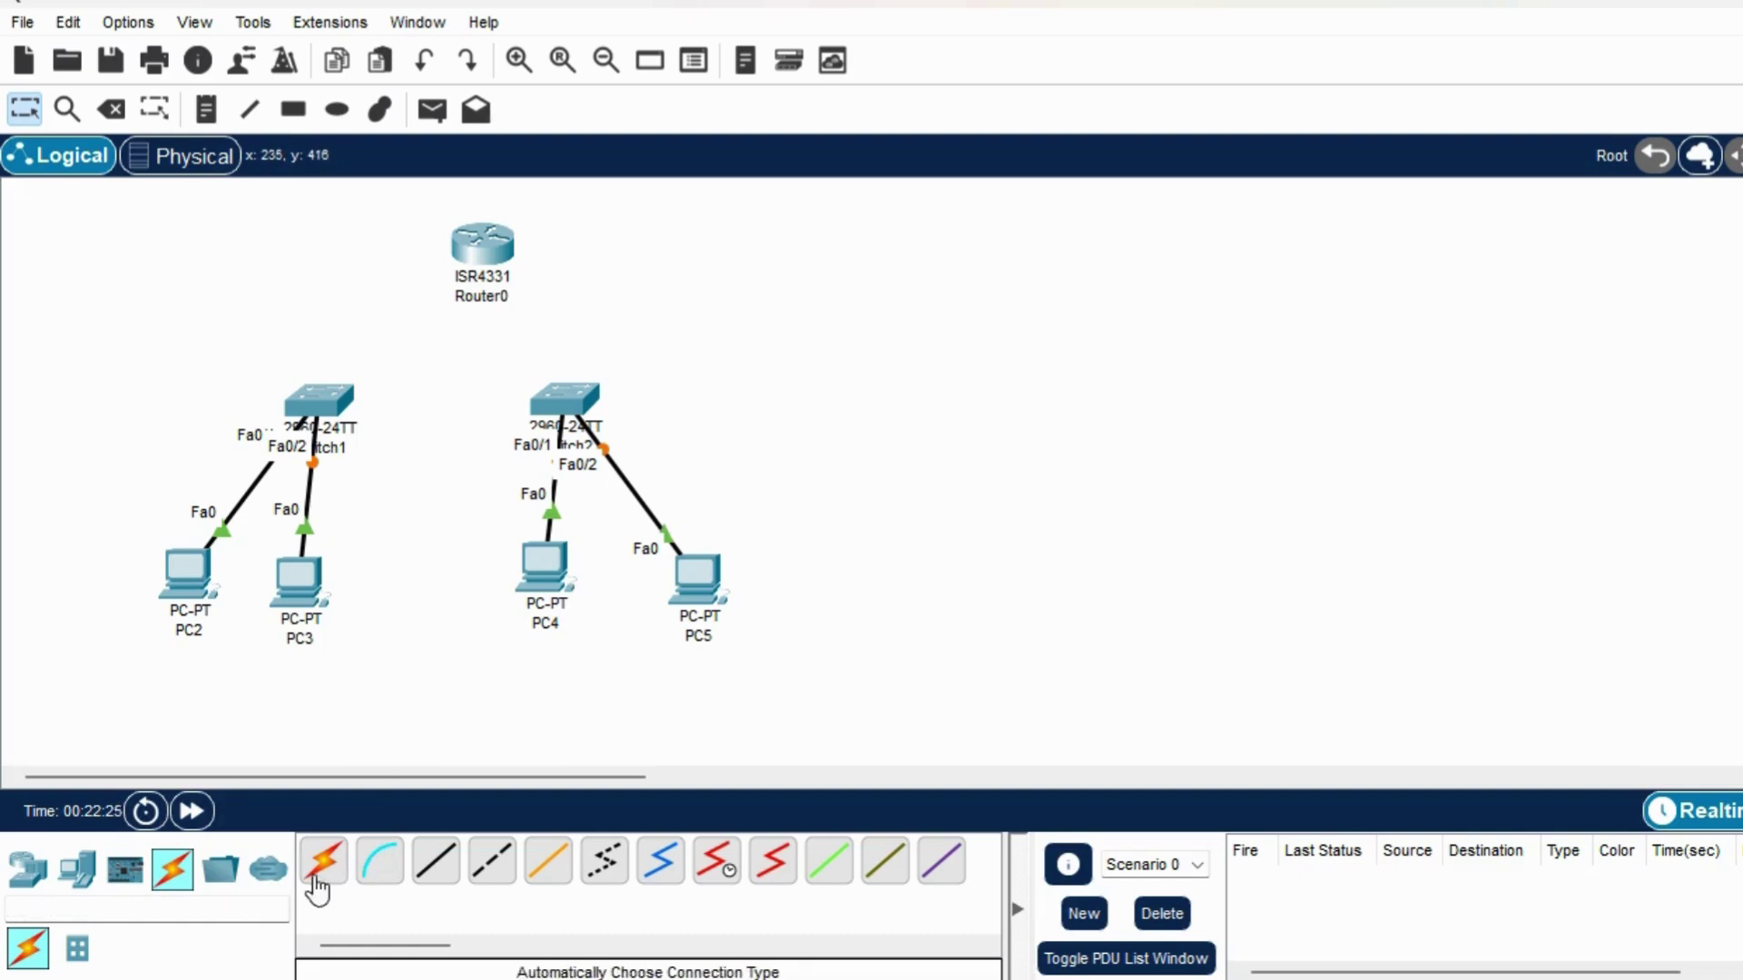
Connect Switch1's GigabitEthernet0/1 to Router0's GigabitEthernet0/0/0 with a copper straight-through cable.
left_click(423, 873)
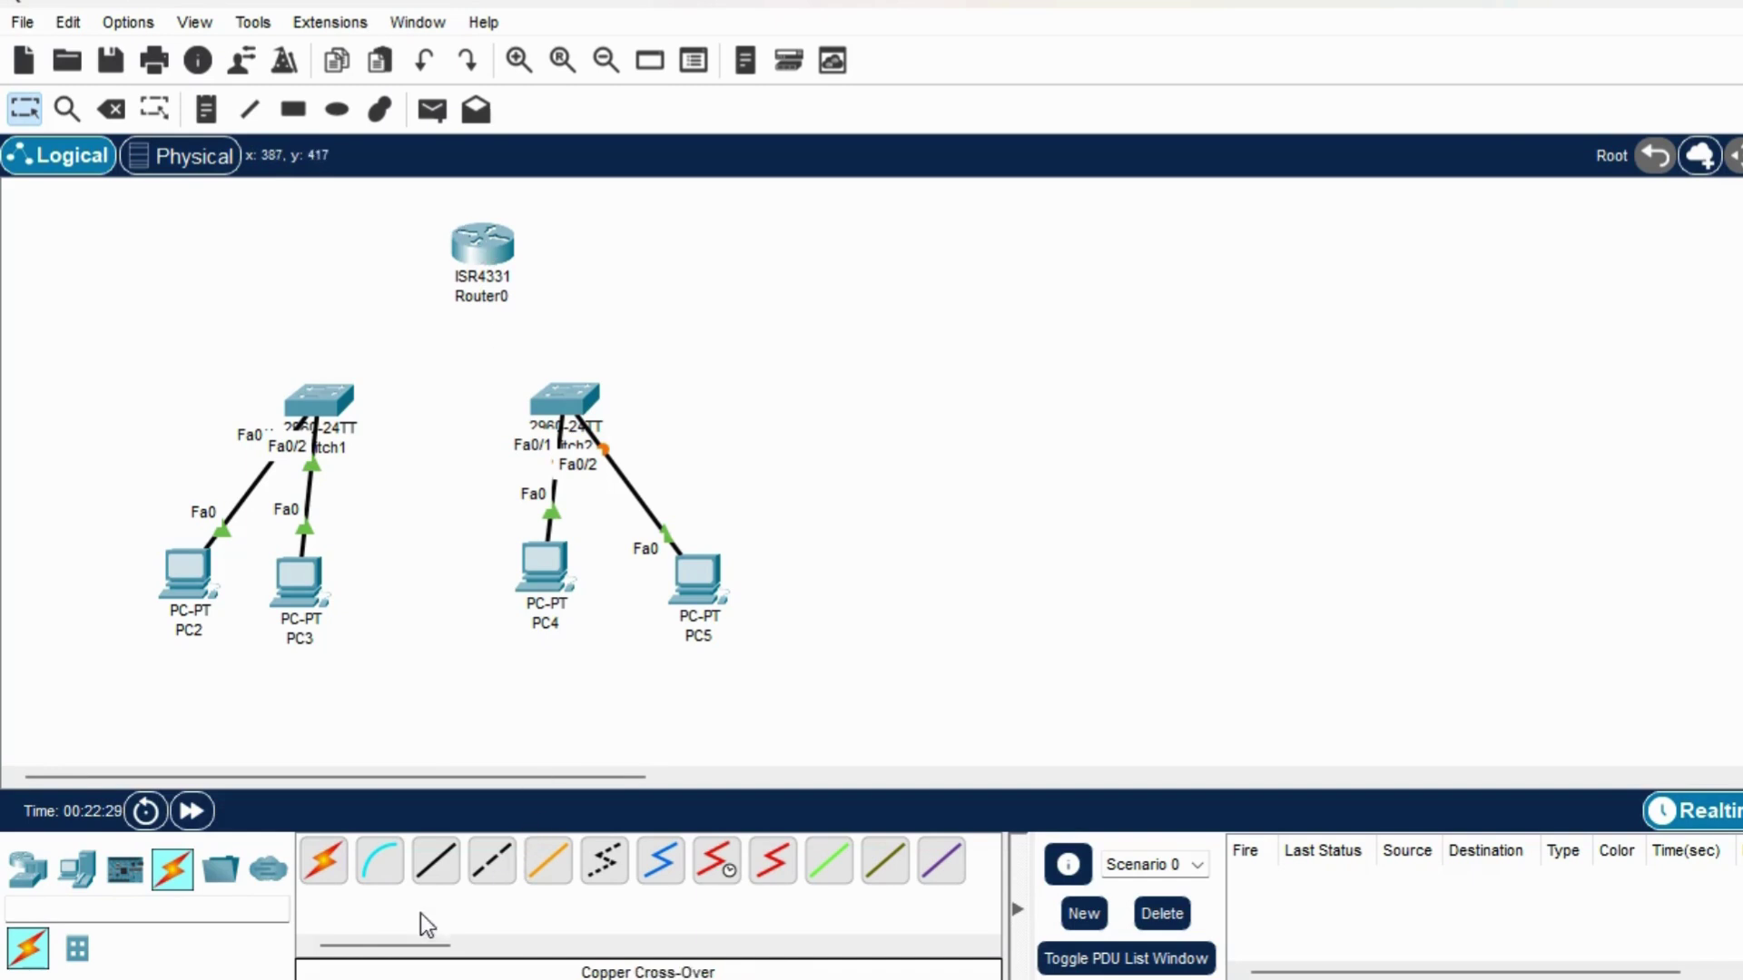
left_click(431, 877)
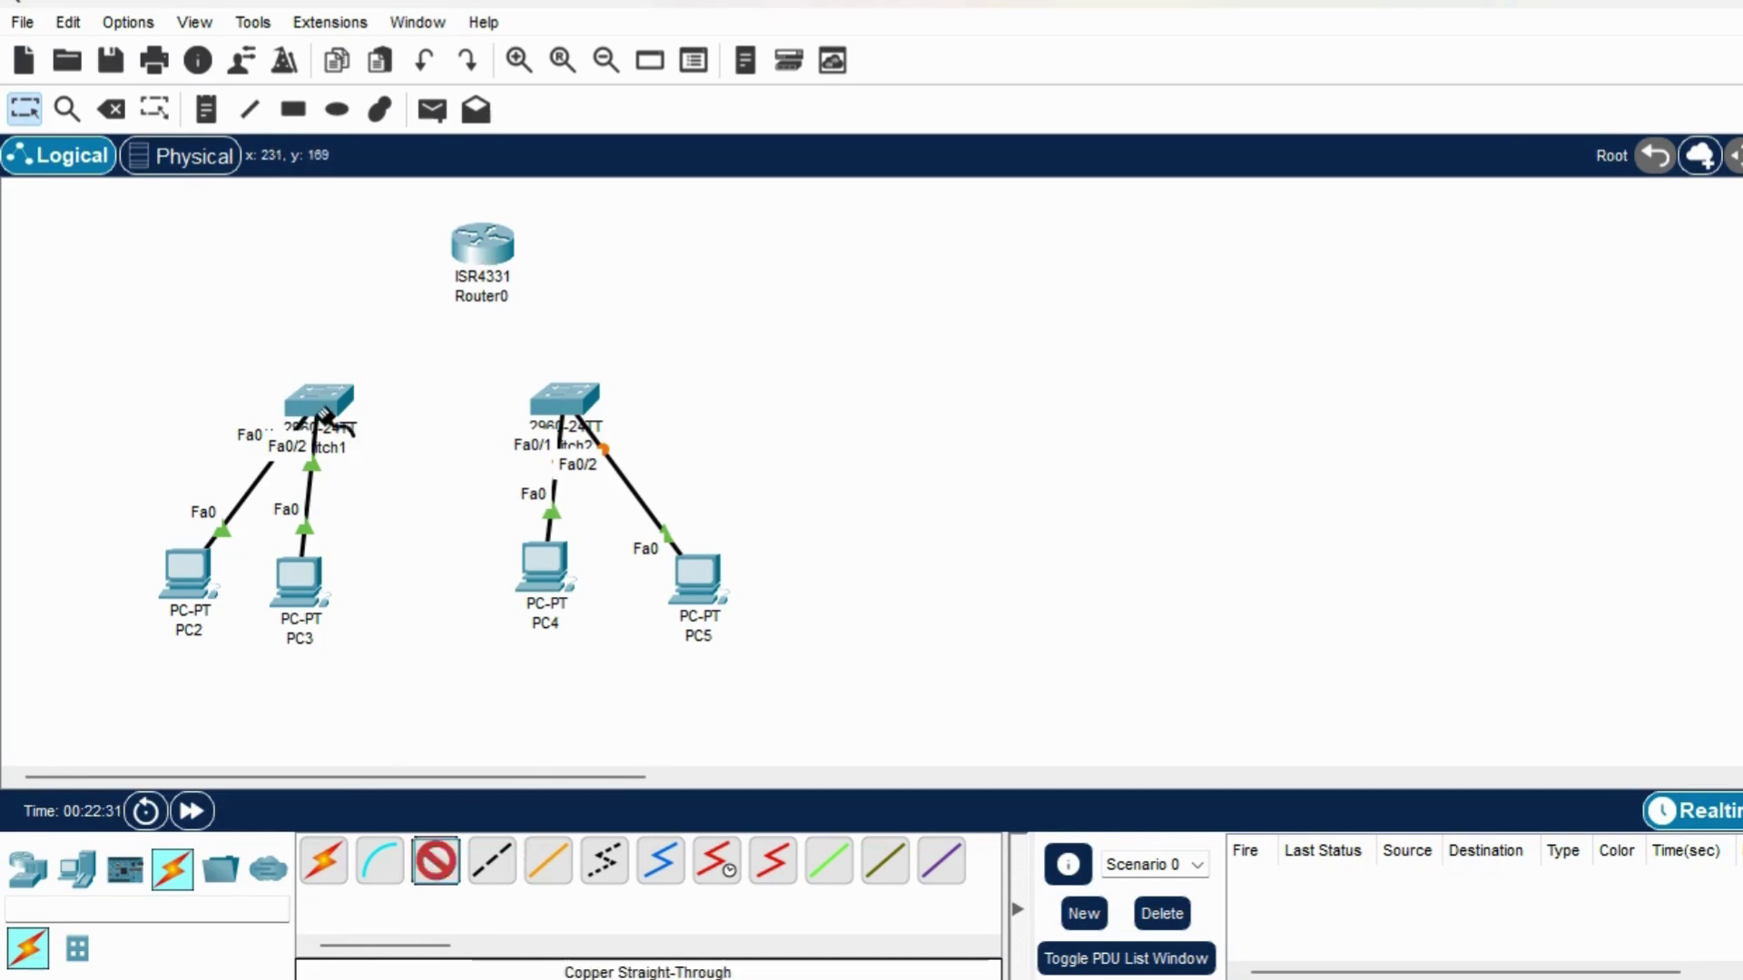
left_click(319, 400)
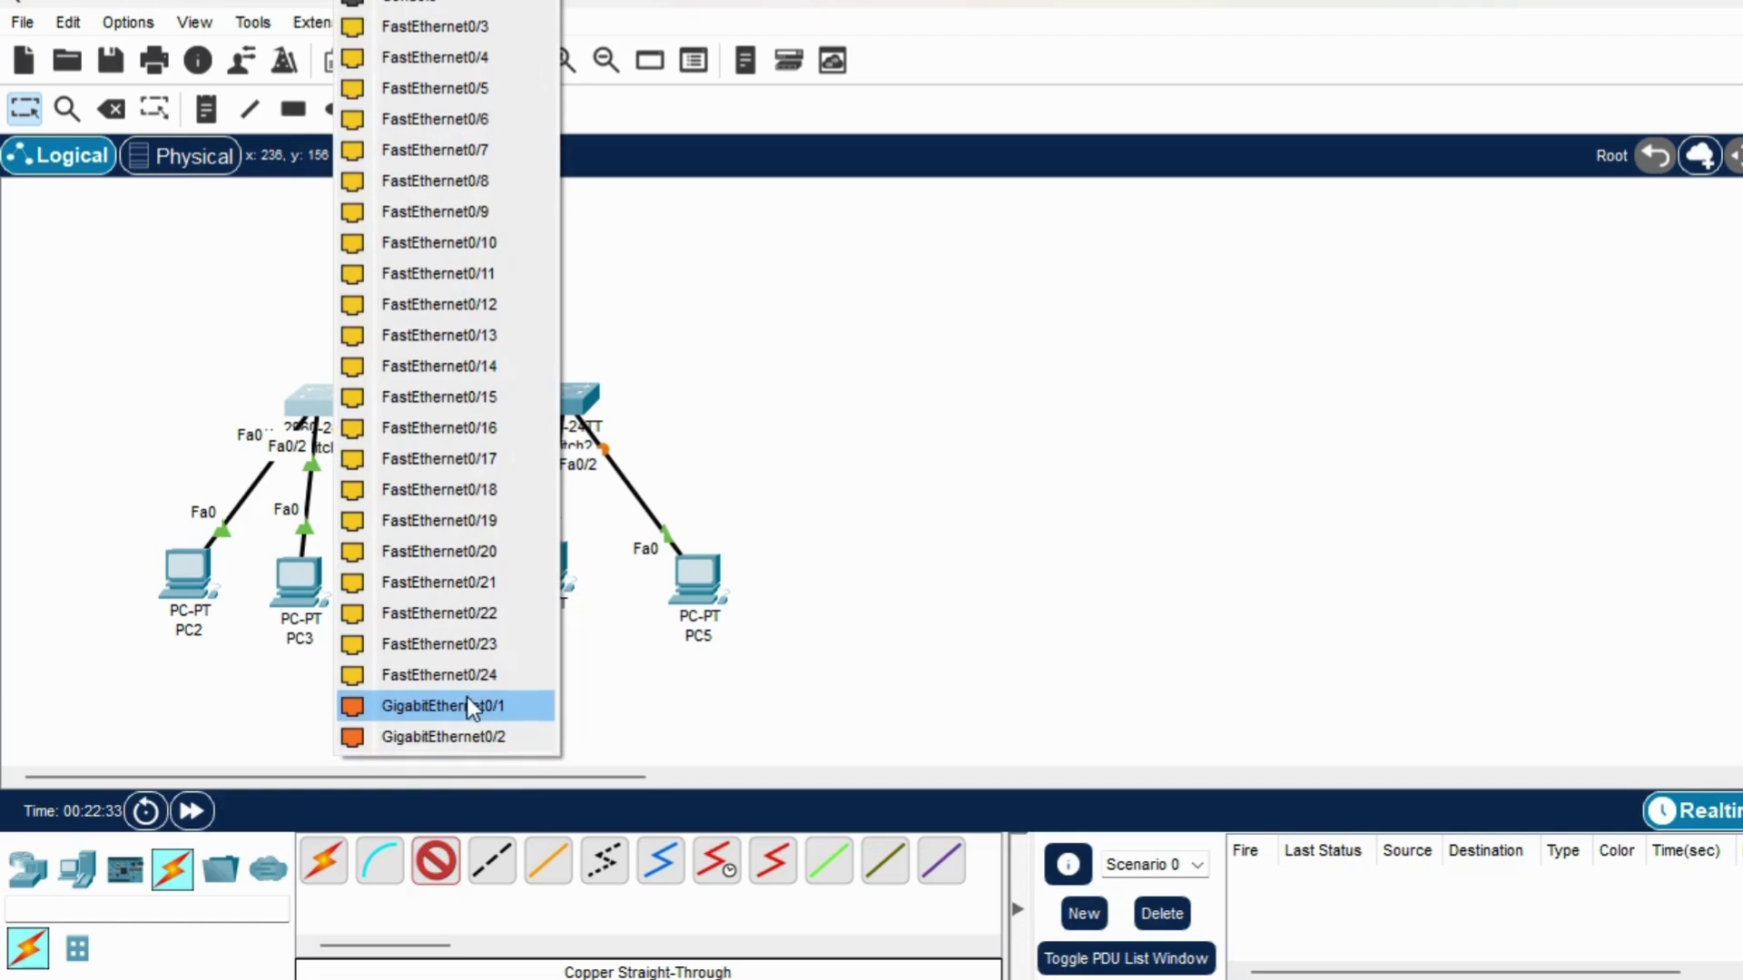
left_click(517, 706)
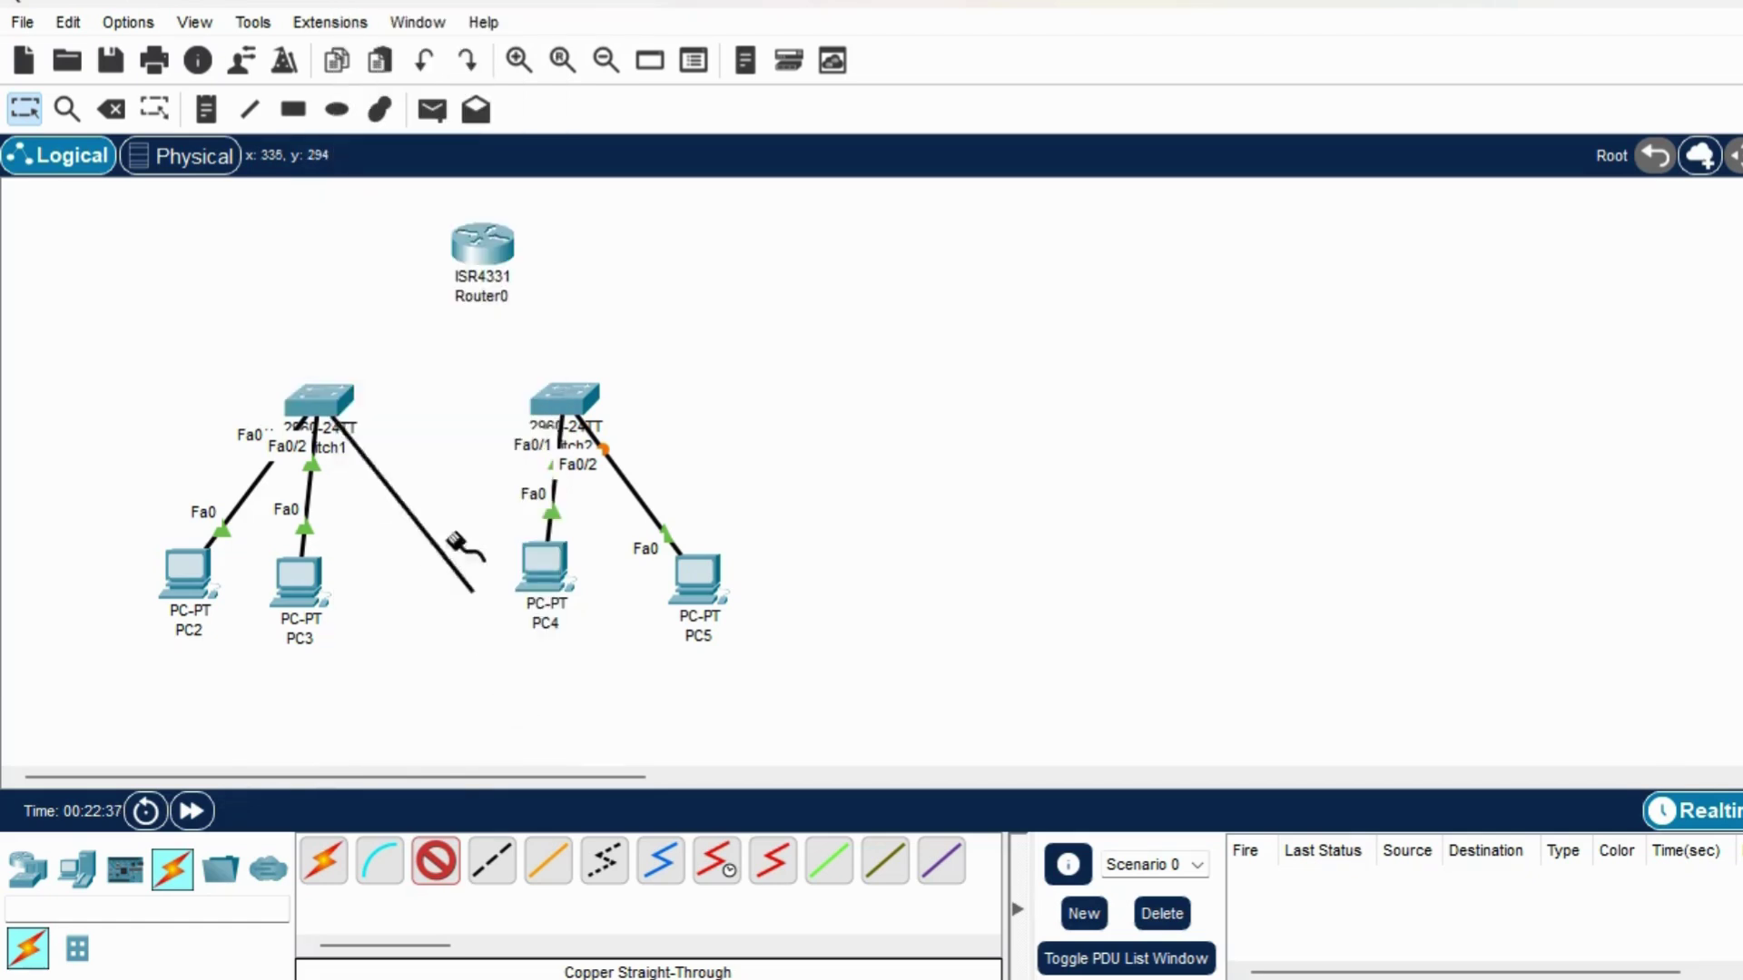
left_click(483, 247)
left_click(481, 245)
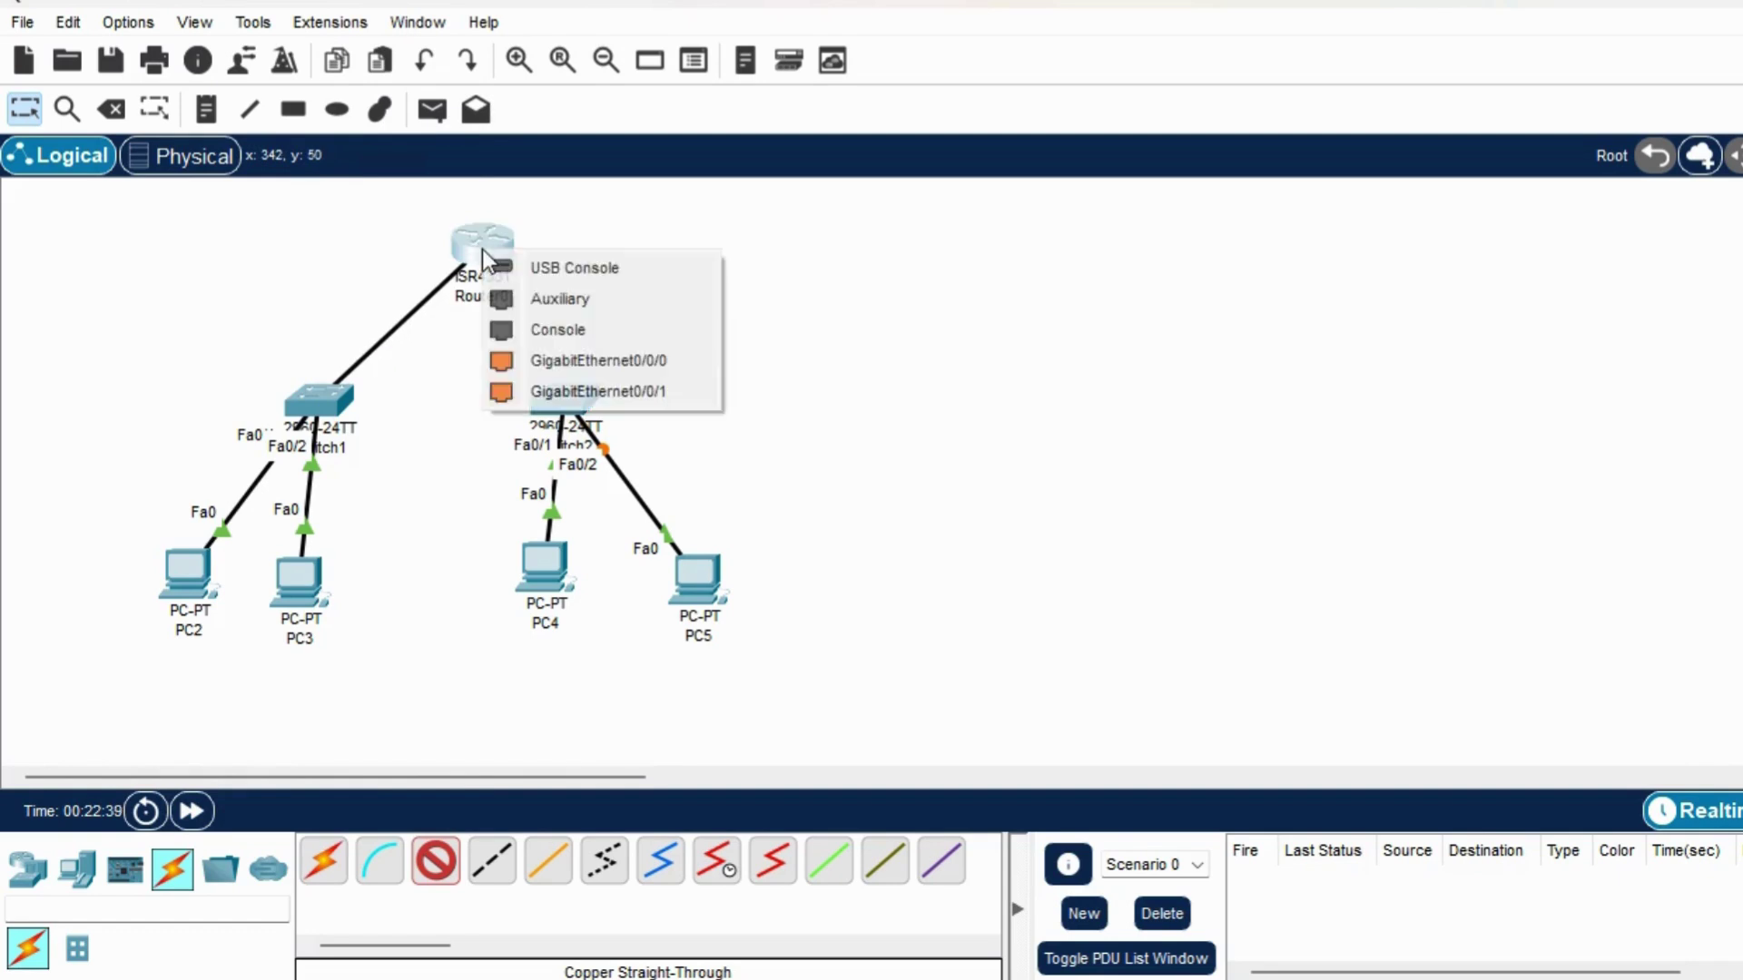
left_click(574, 372)
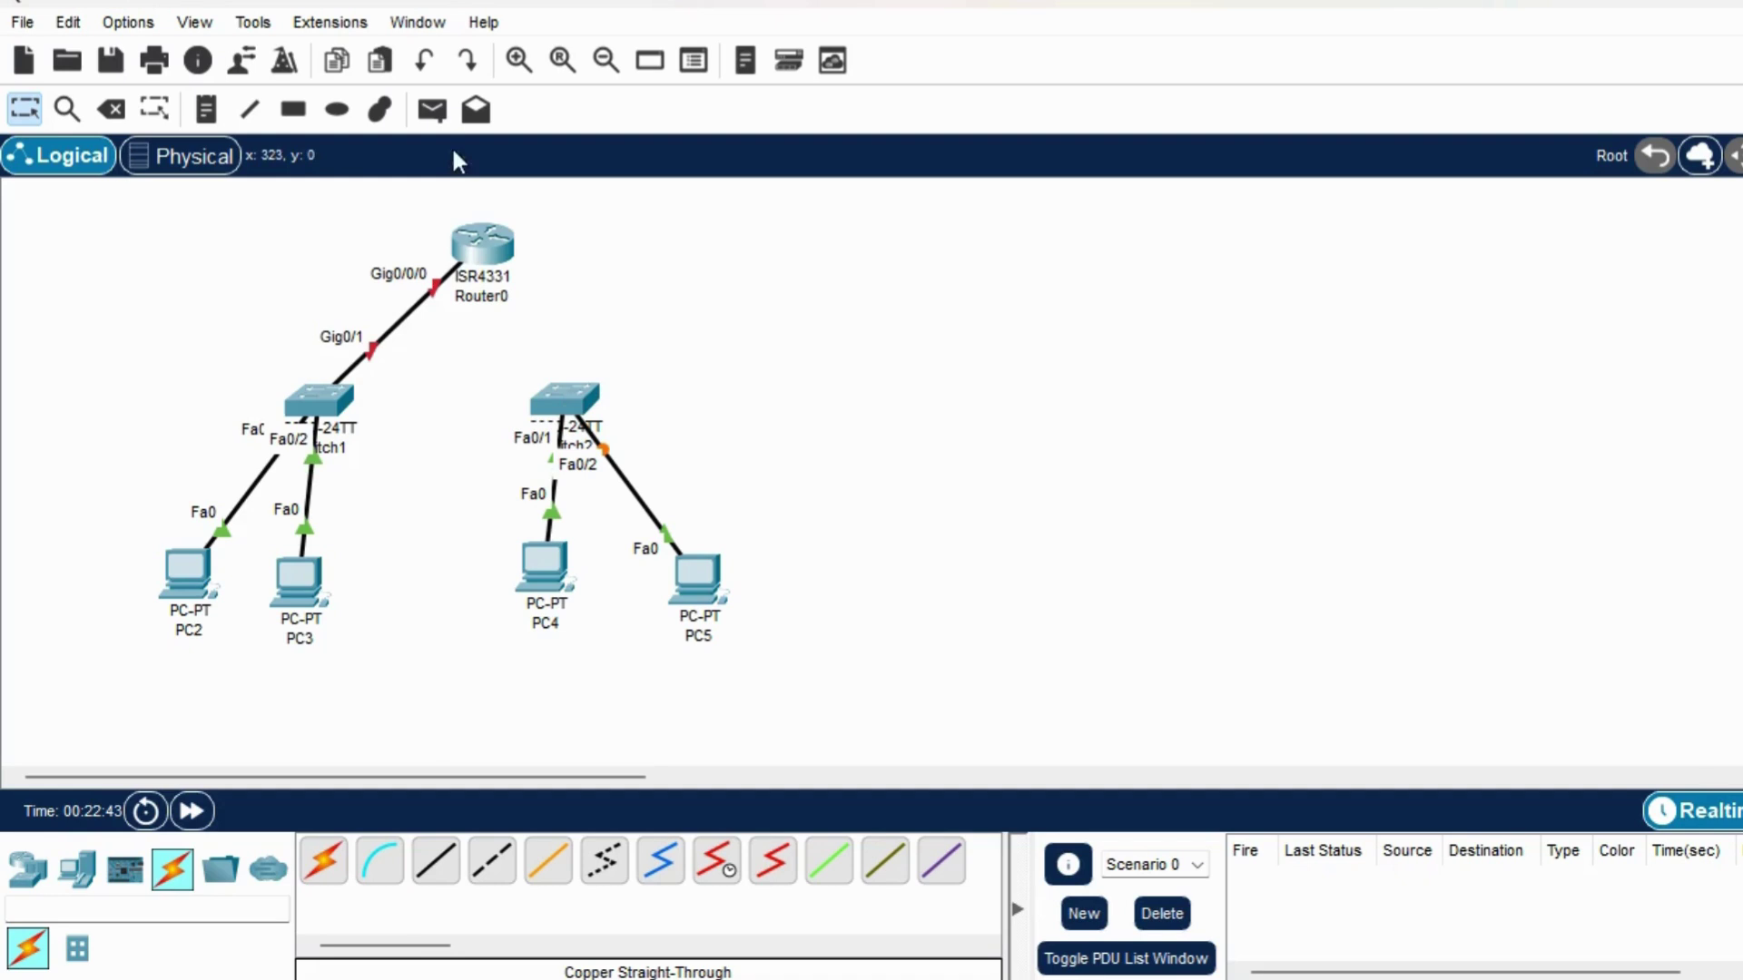
left_click(325, 871)
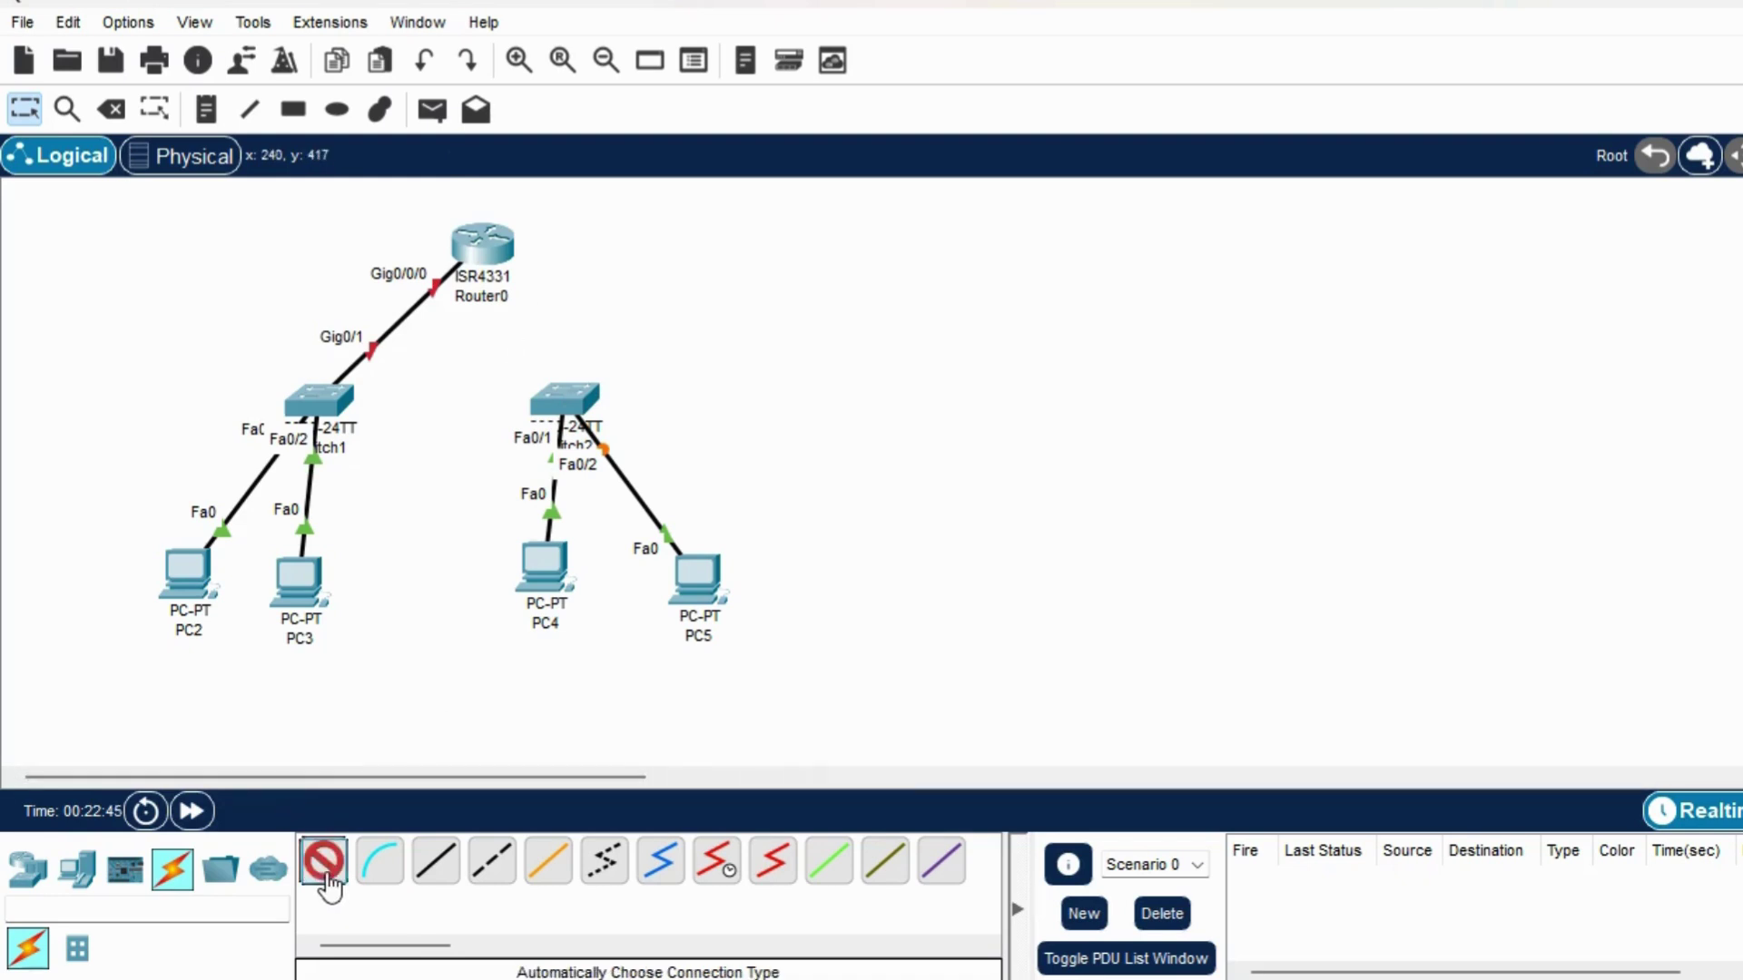
left_click(564, 395)
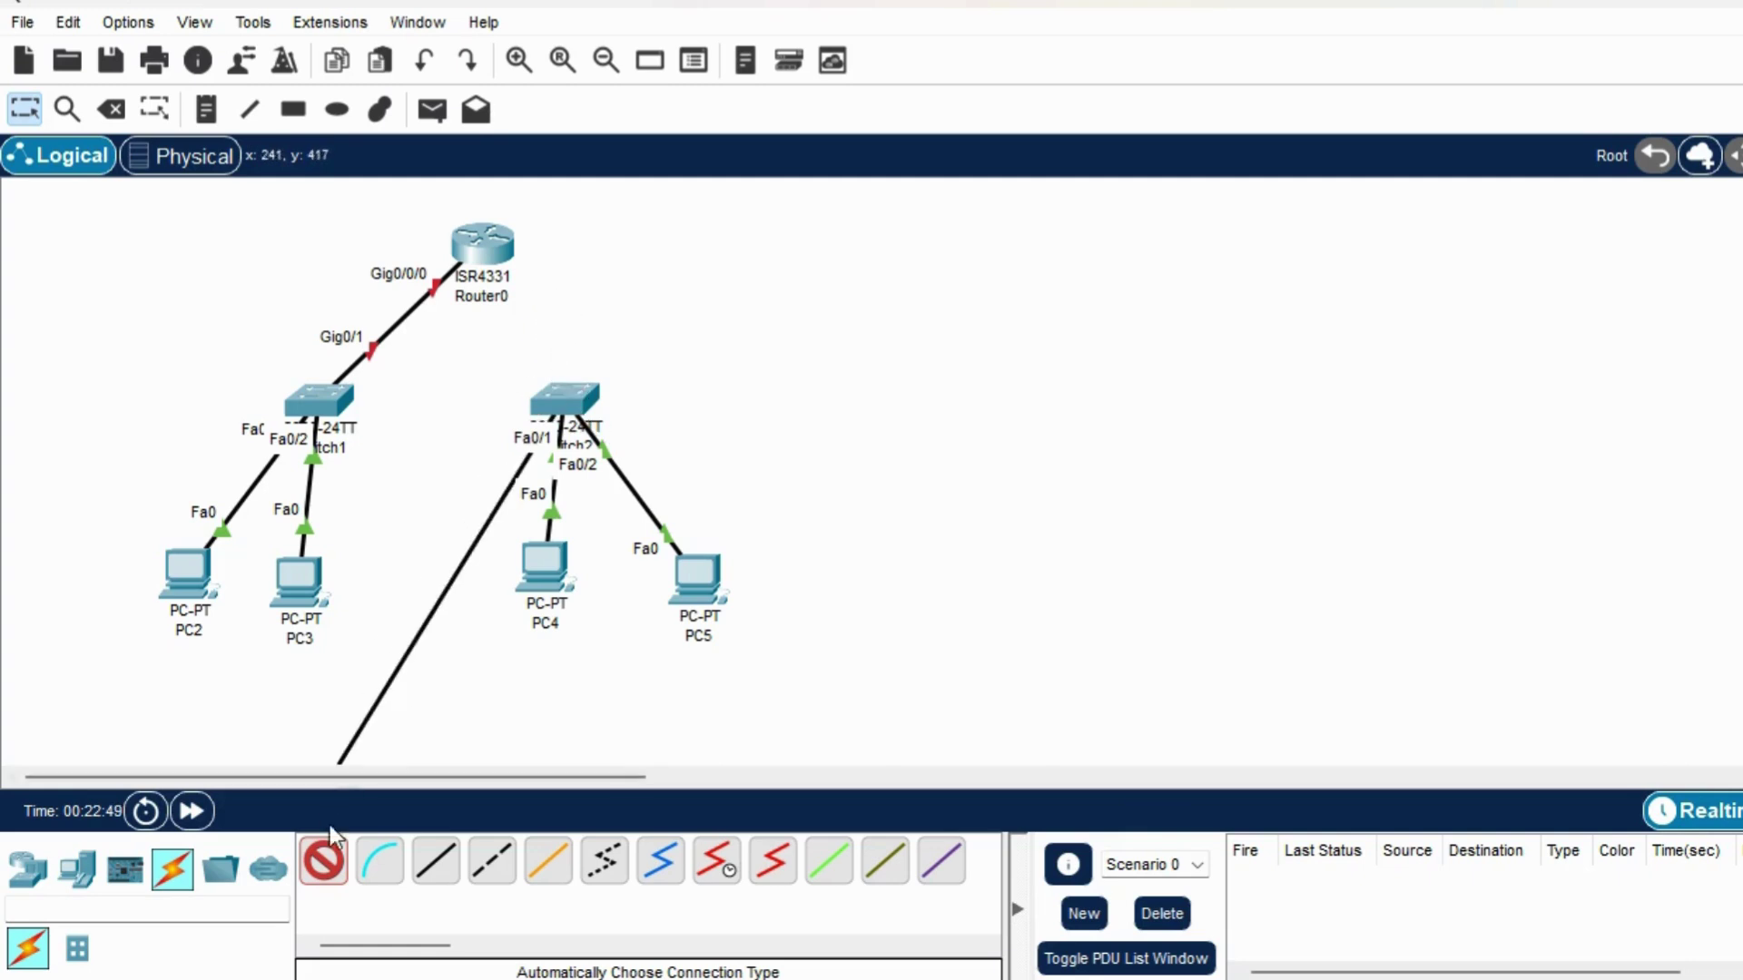
left_click(324, 861)
Connect Switch2's GigabitEthernet0/1 to Router0's GigabitEthernet0/0/1 with a copper straight-through cable.
left_click(435, 861)
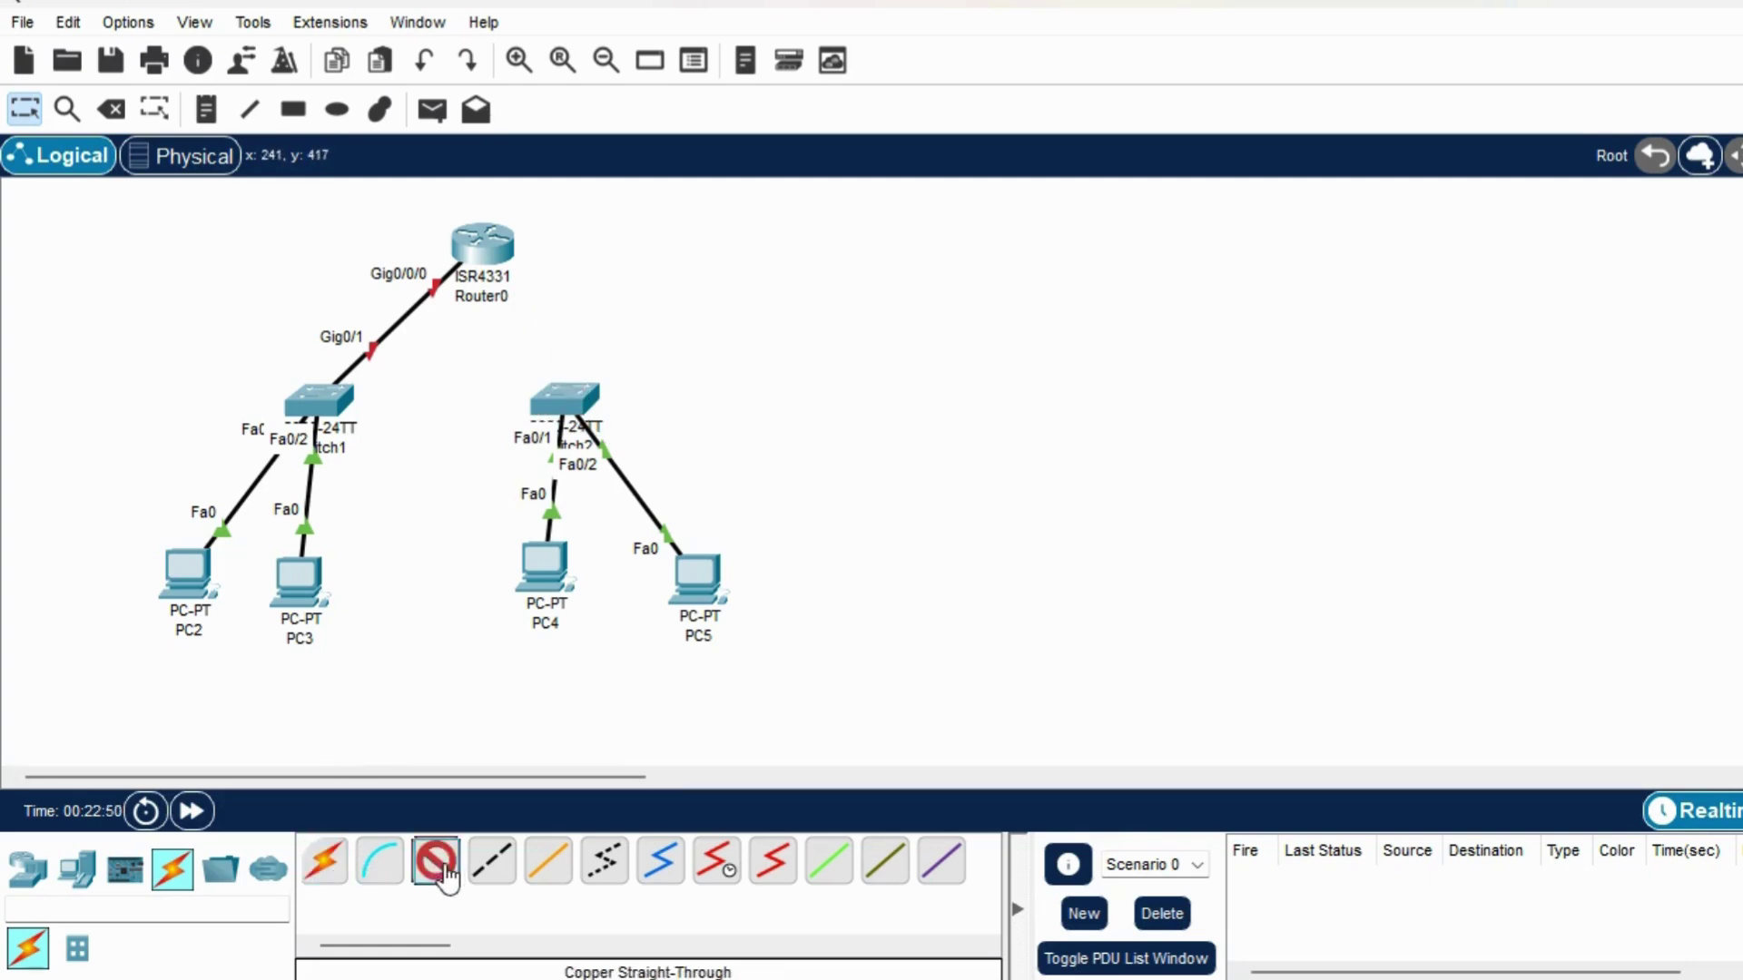
left_click(563, 405)
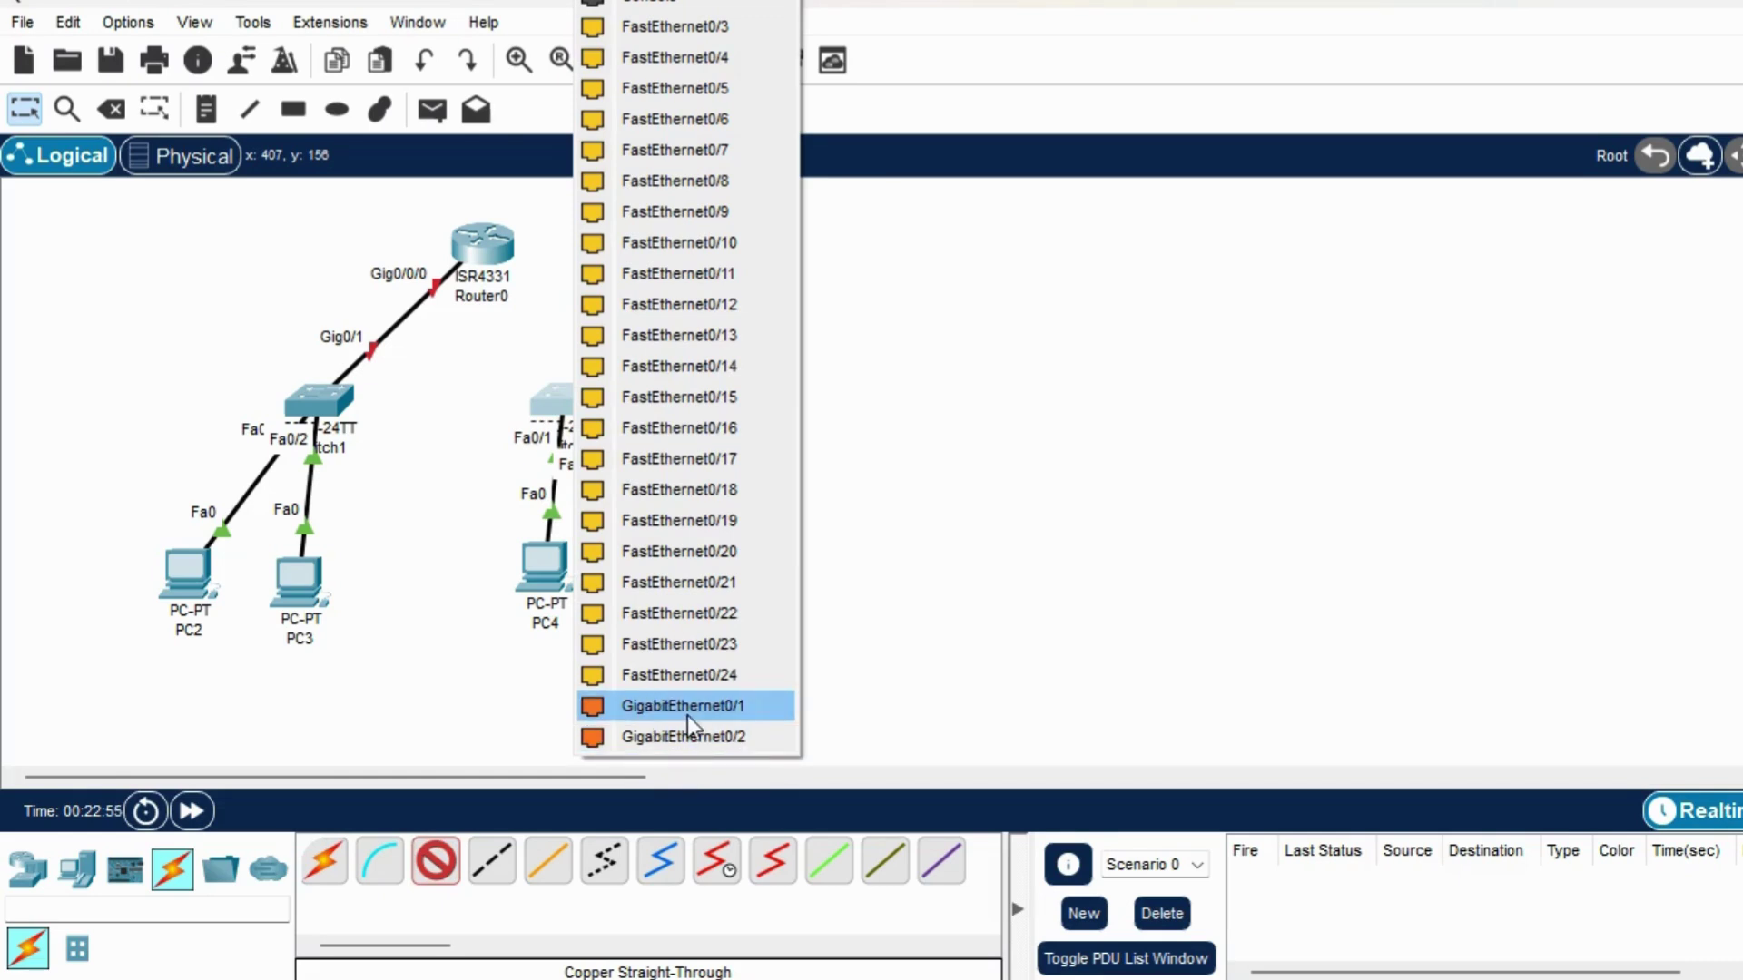
left_click(688, 706)
left_click(491, 252)
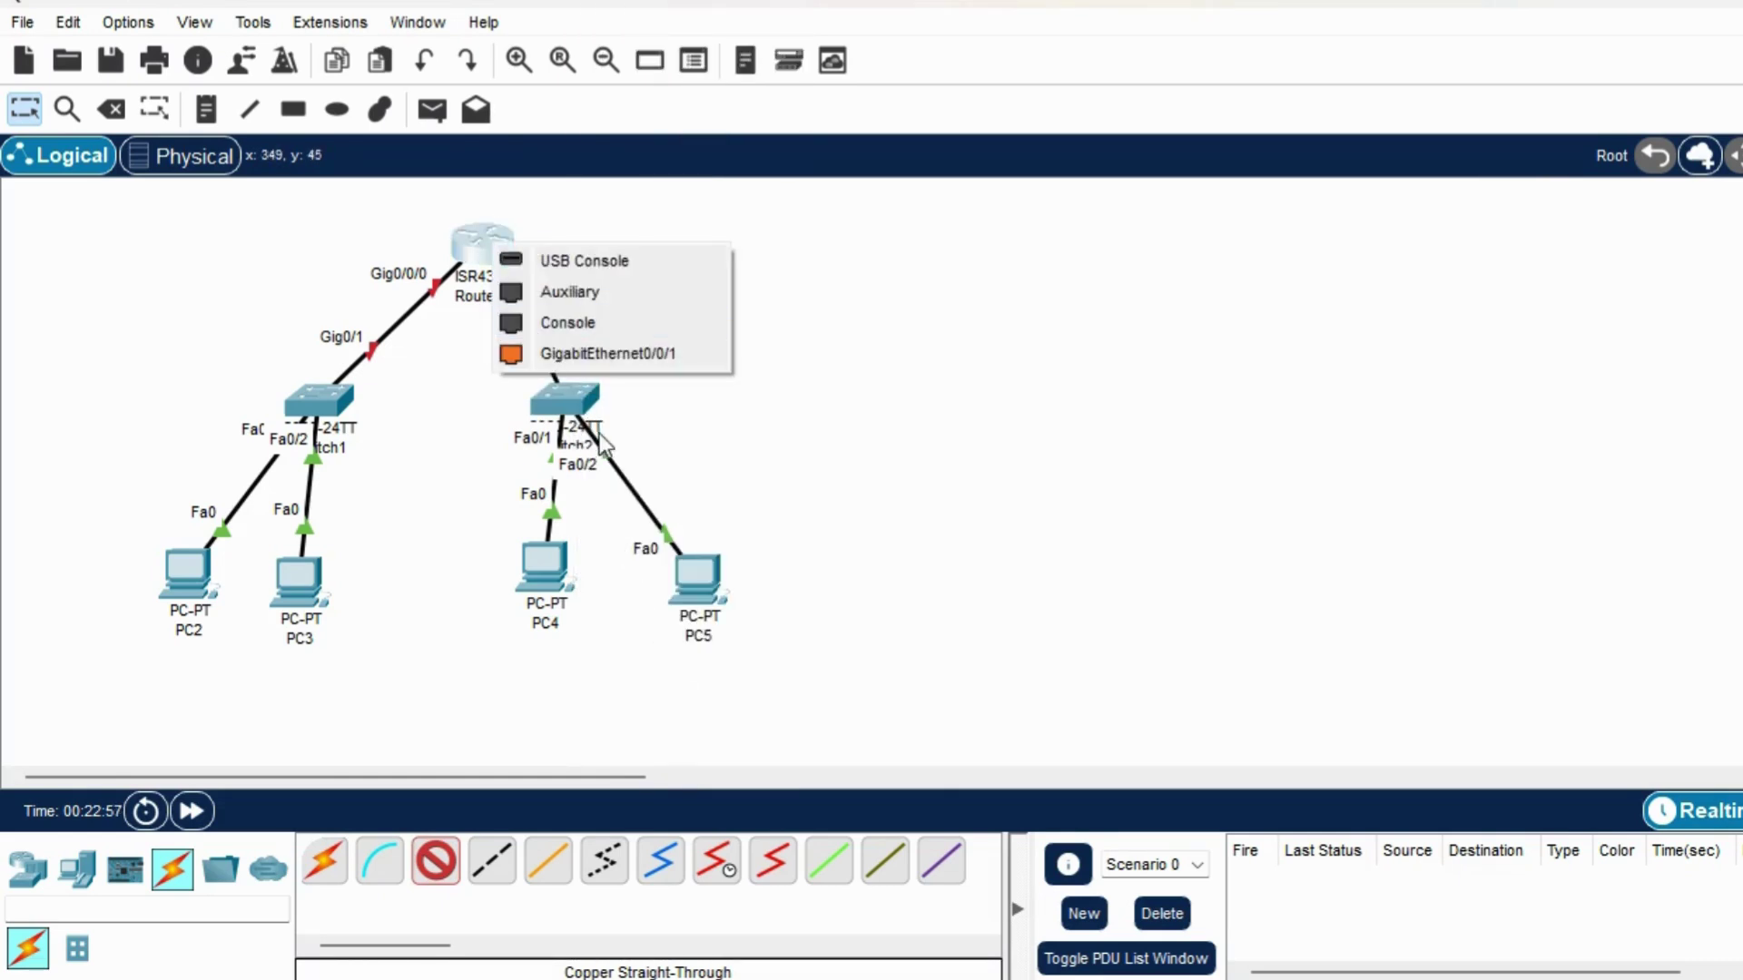
left_click(619, 354)
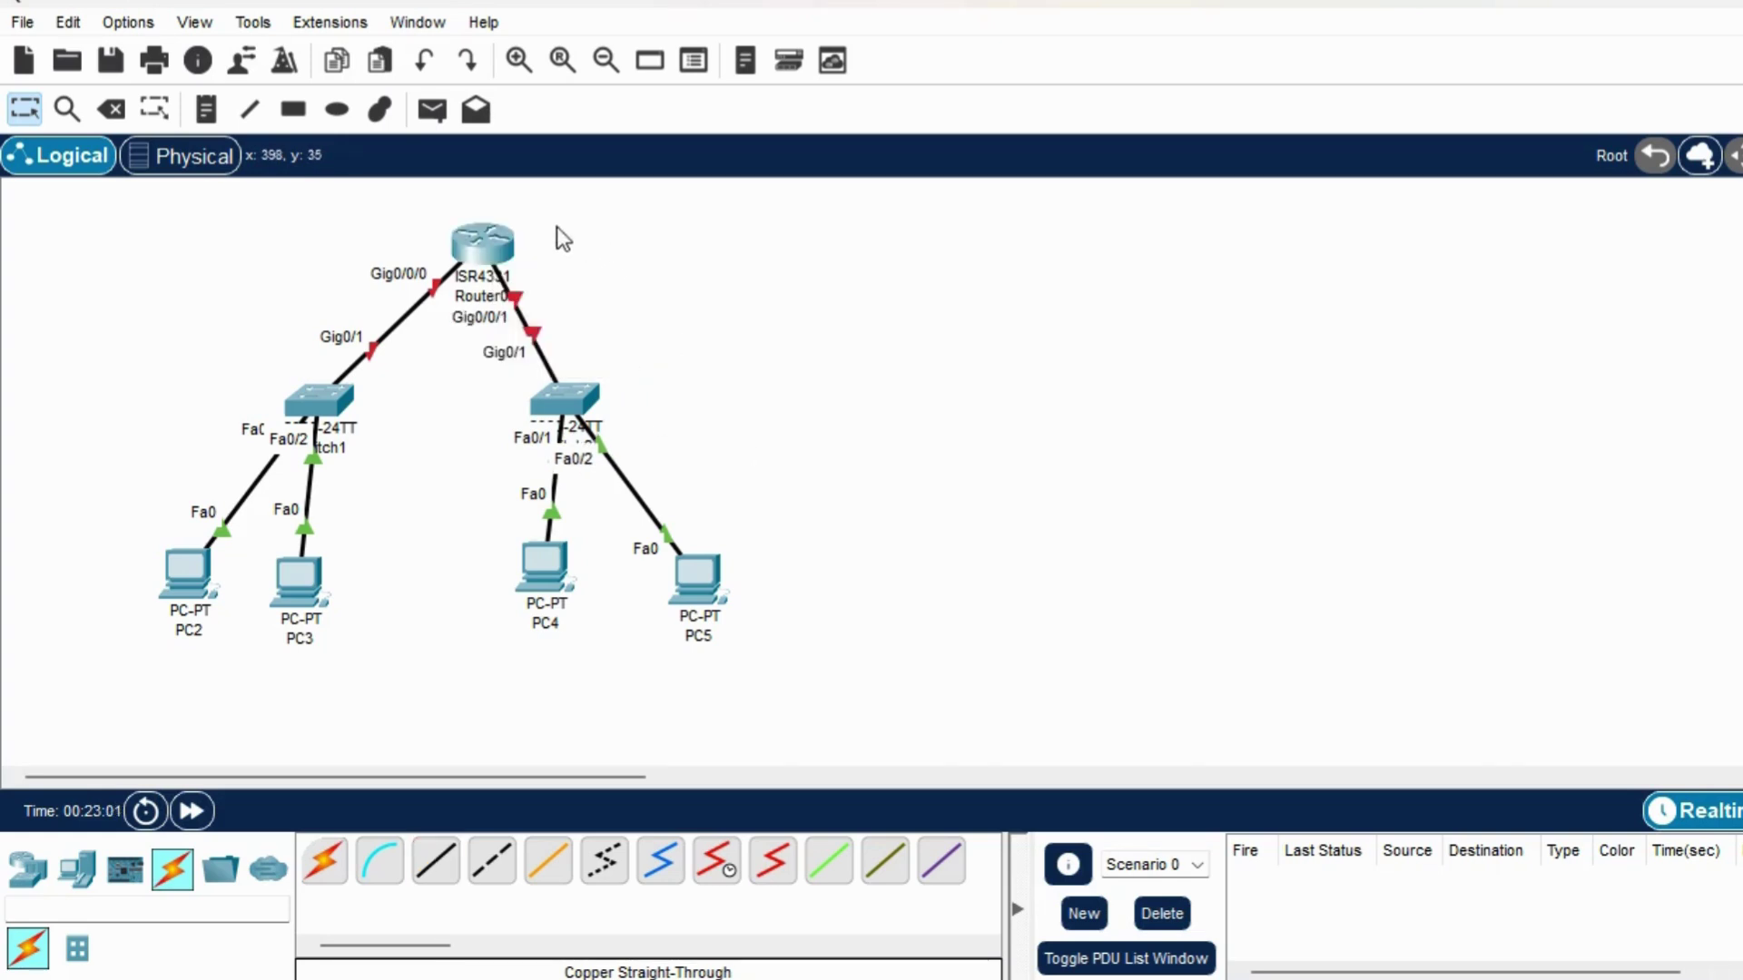
Reposition Router0 centrally above the two switches and shift PC4 slightly lower in the topology.
left_click_drag(489, 233, 449, 217)
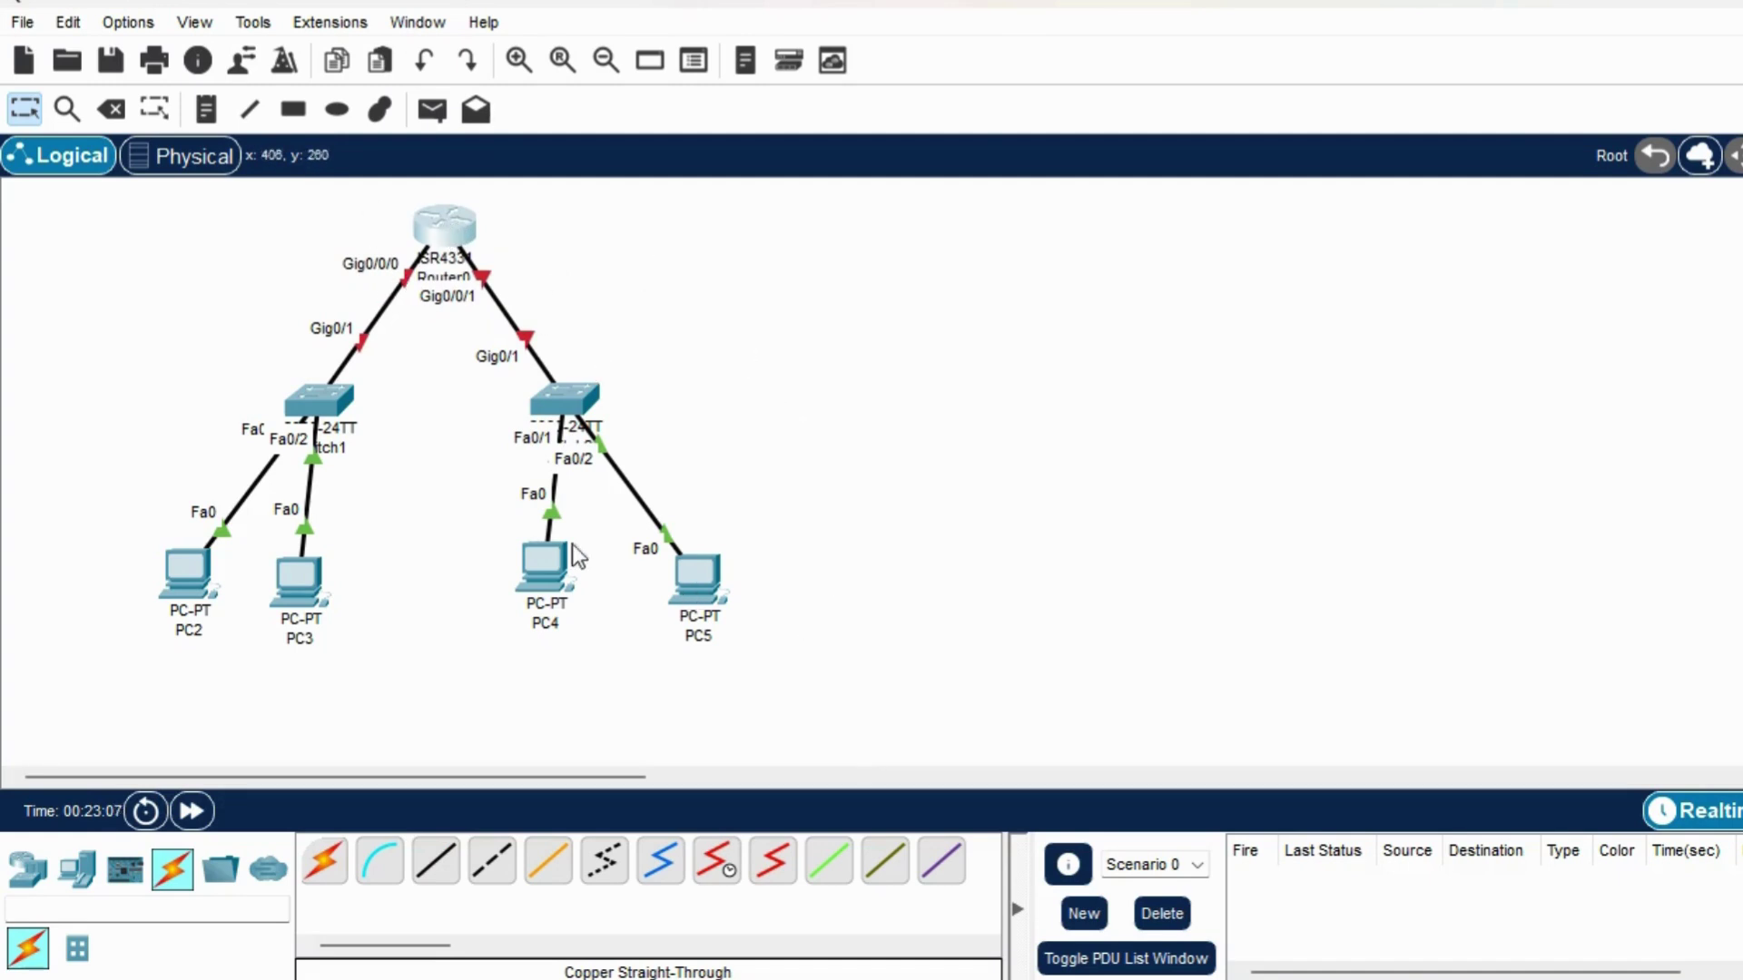
left_click_drag(550, 568, 548, 580)
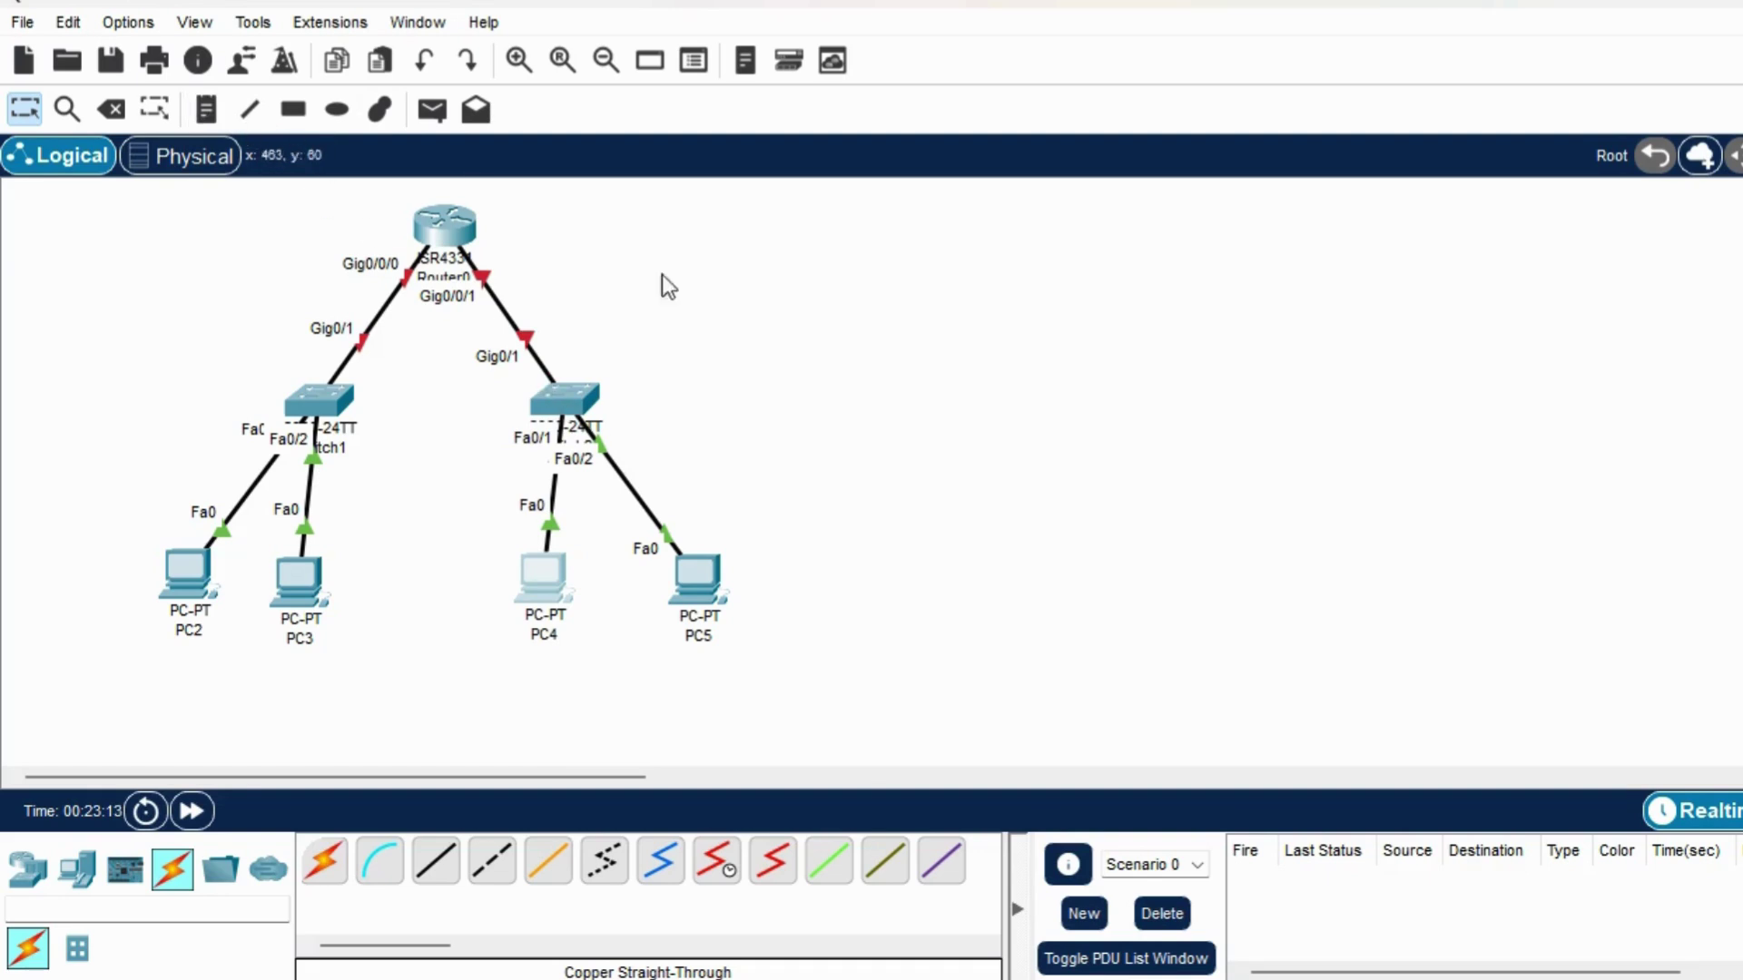
Place the notes 192.168.1.1 on the Switch1 side and 192.168.2.1 on the Switch2 side of the router.
left_click(206, 109)
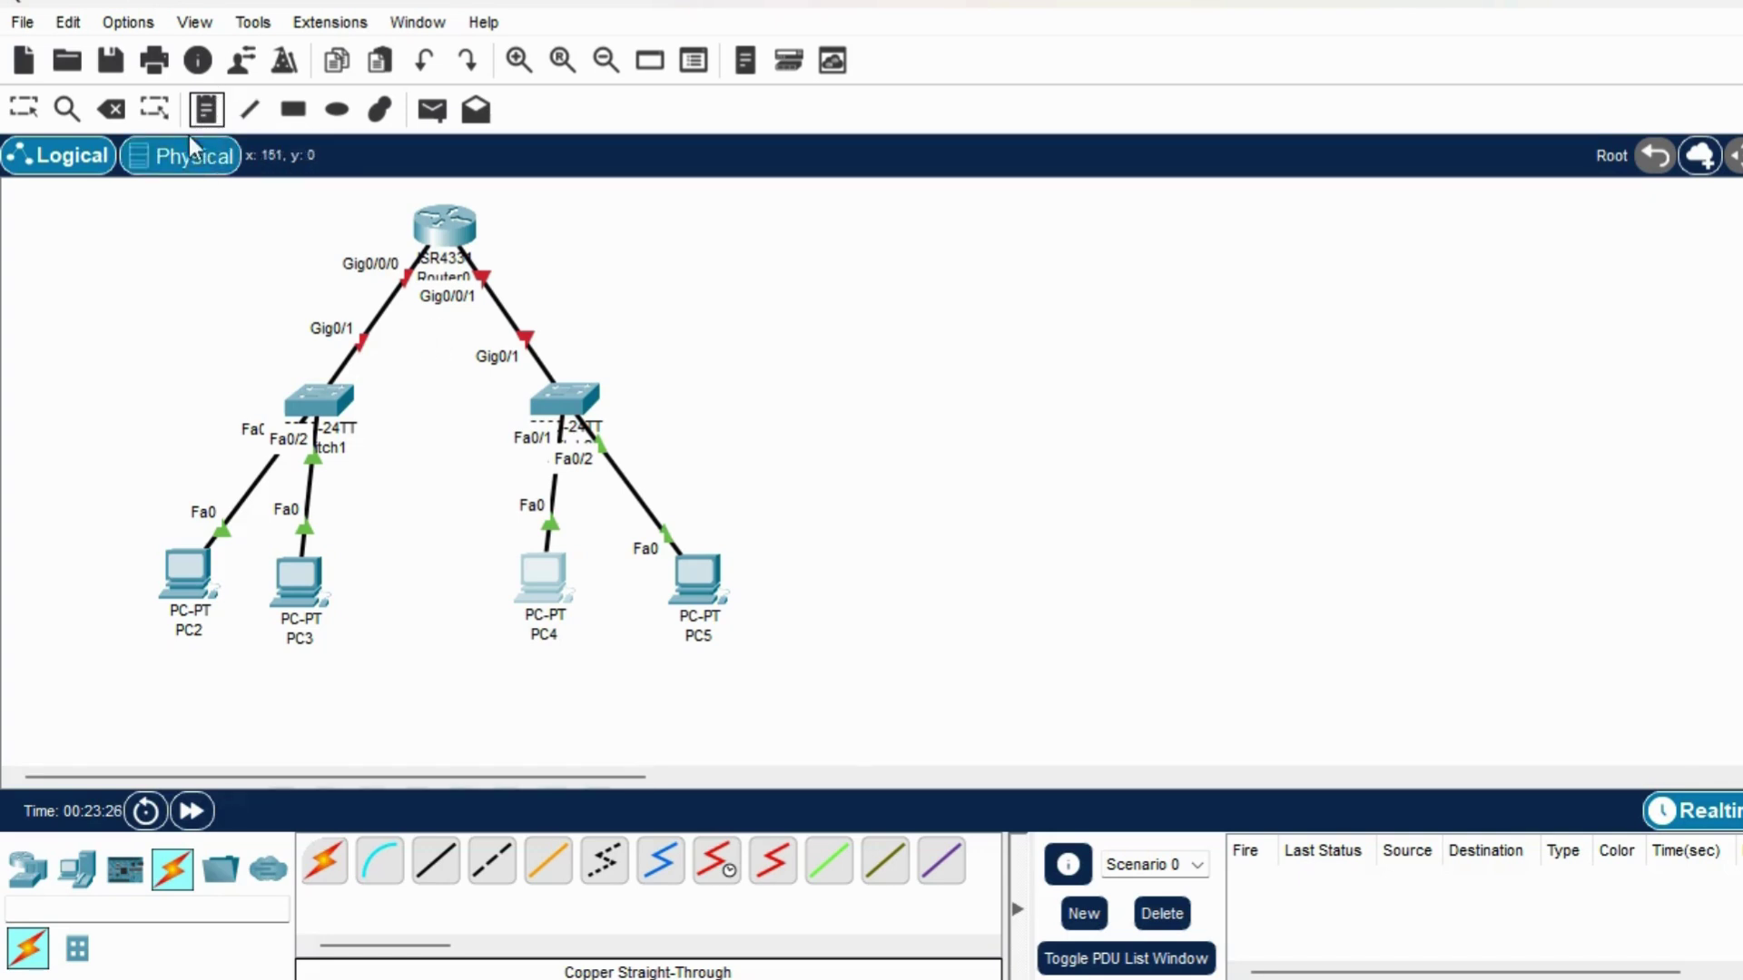
left_click(198, 274)
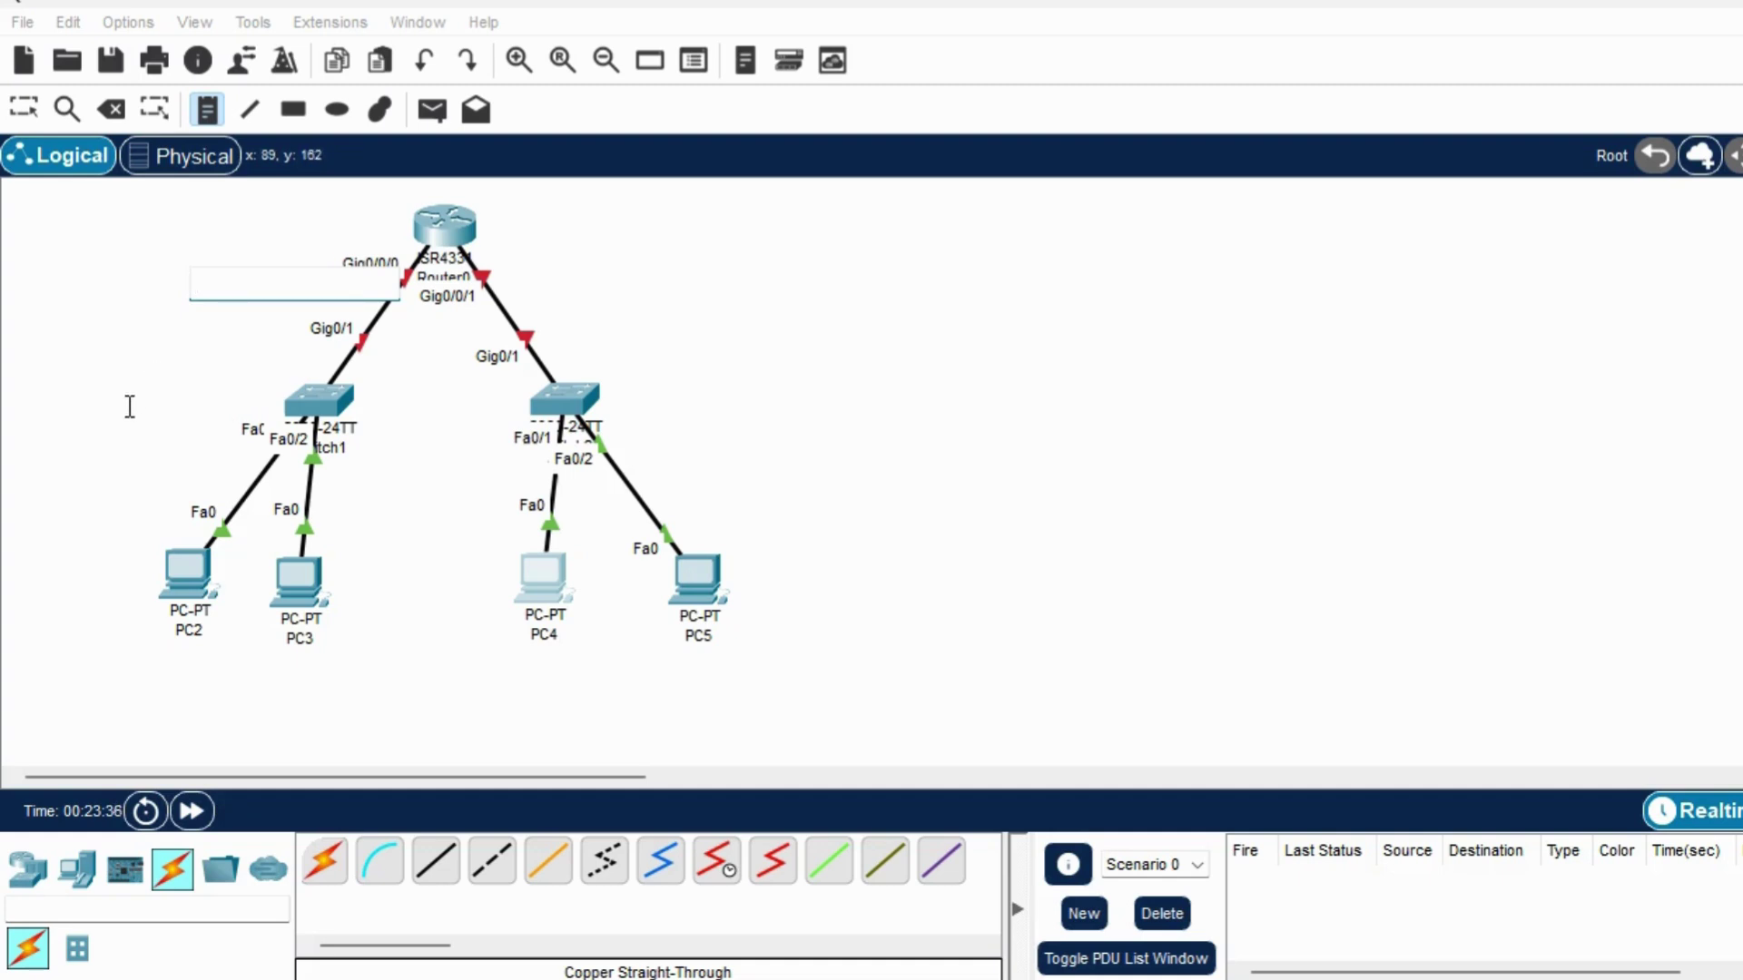
type("192.168.1.1")
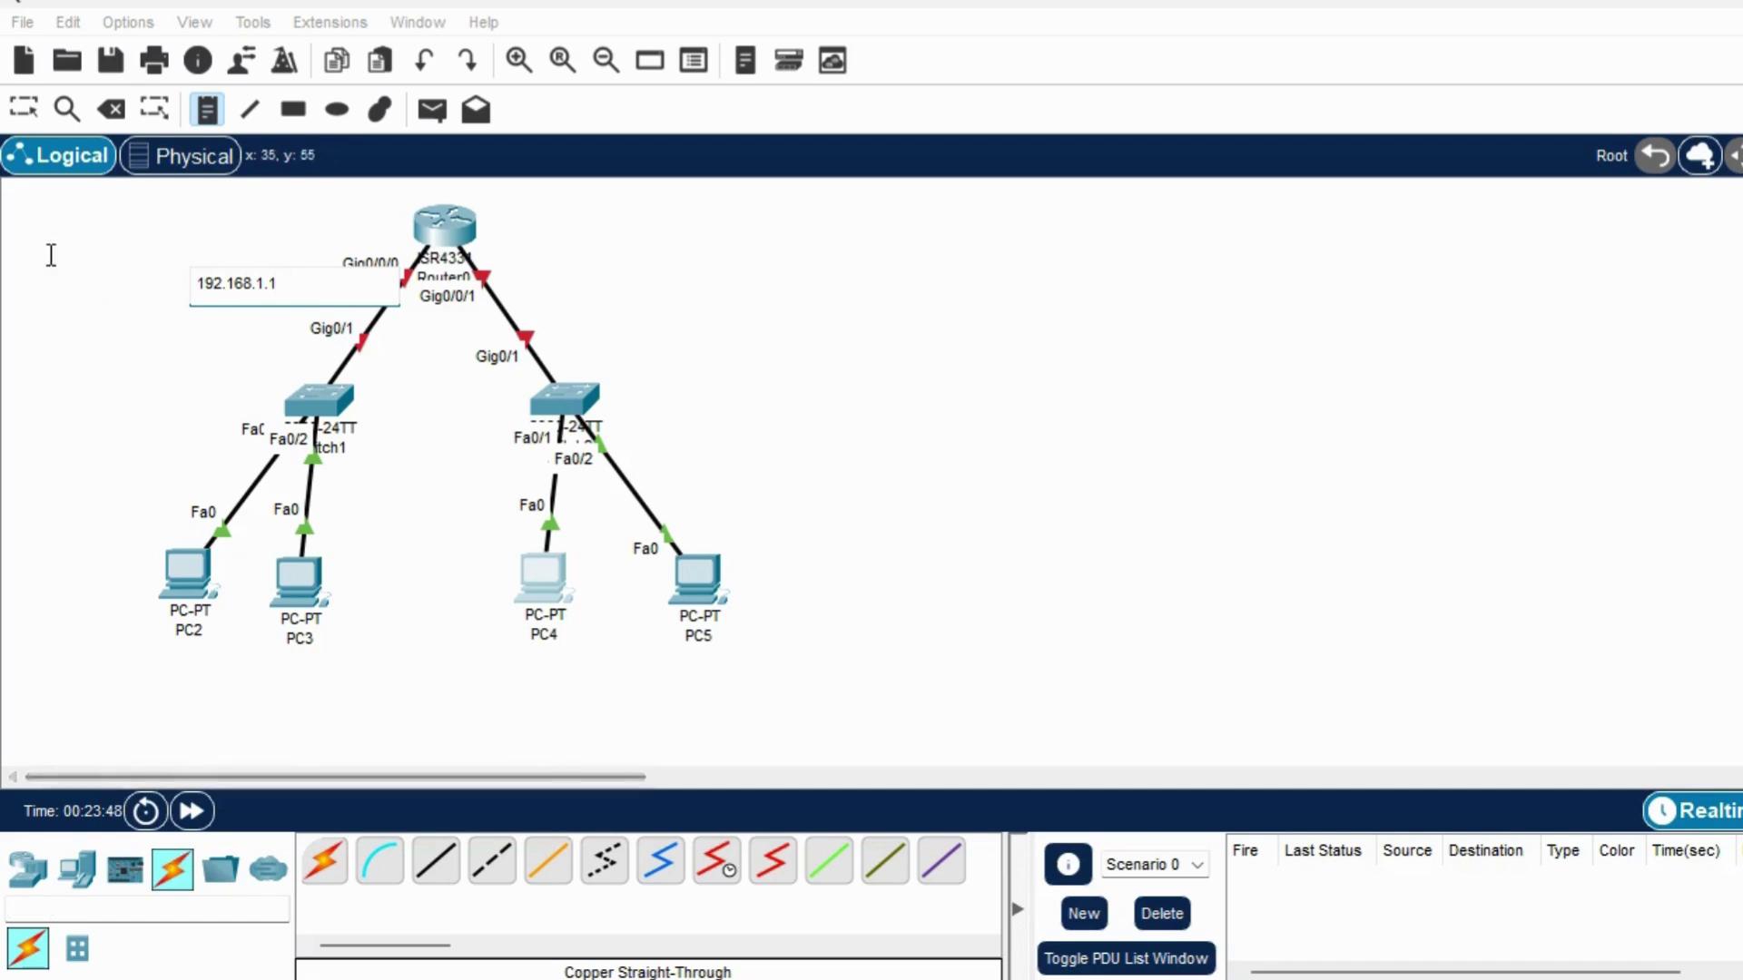
left_click(543, 266)
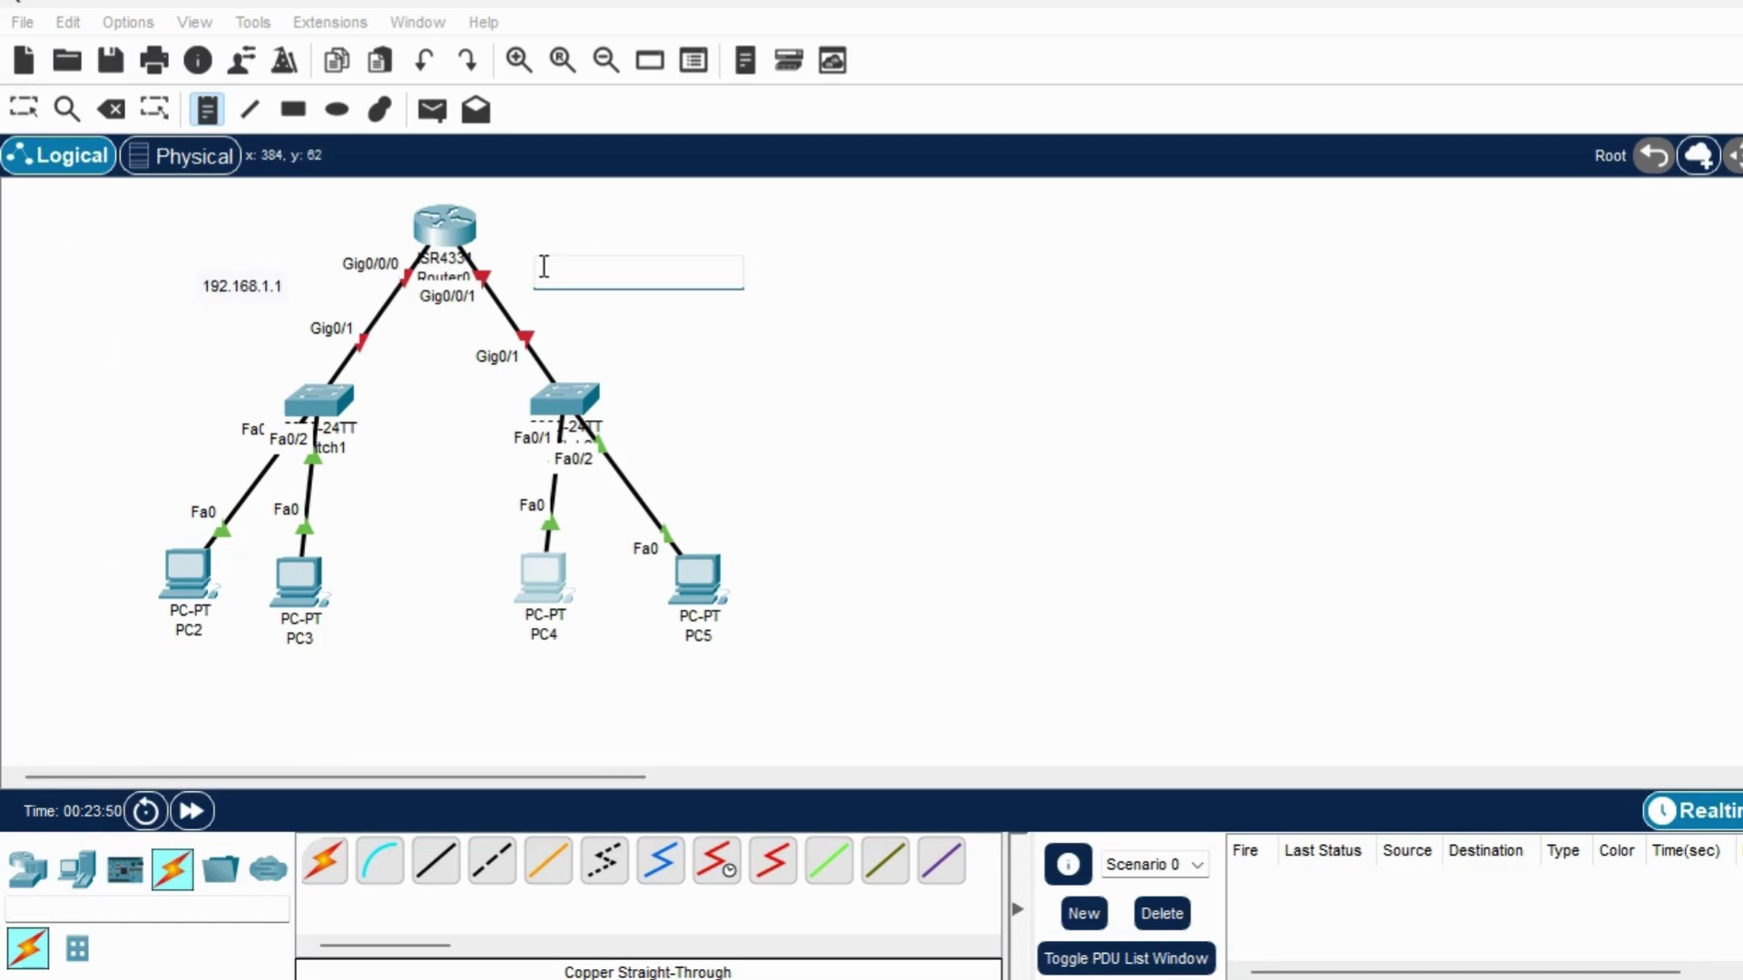
type("192.168.2.1")
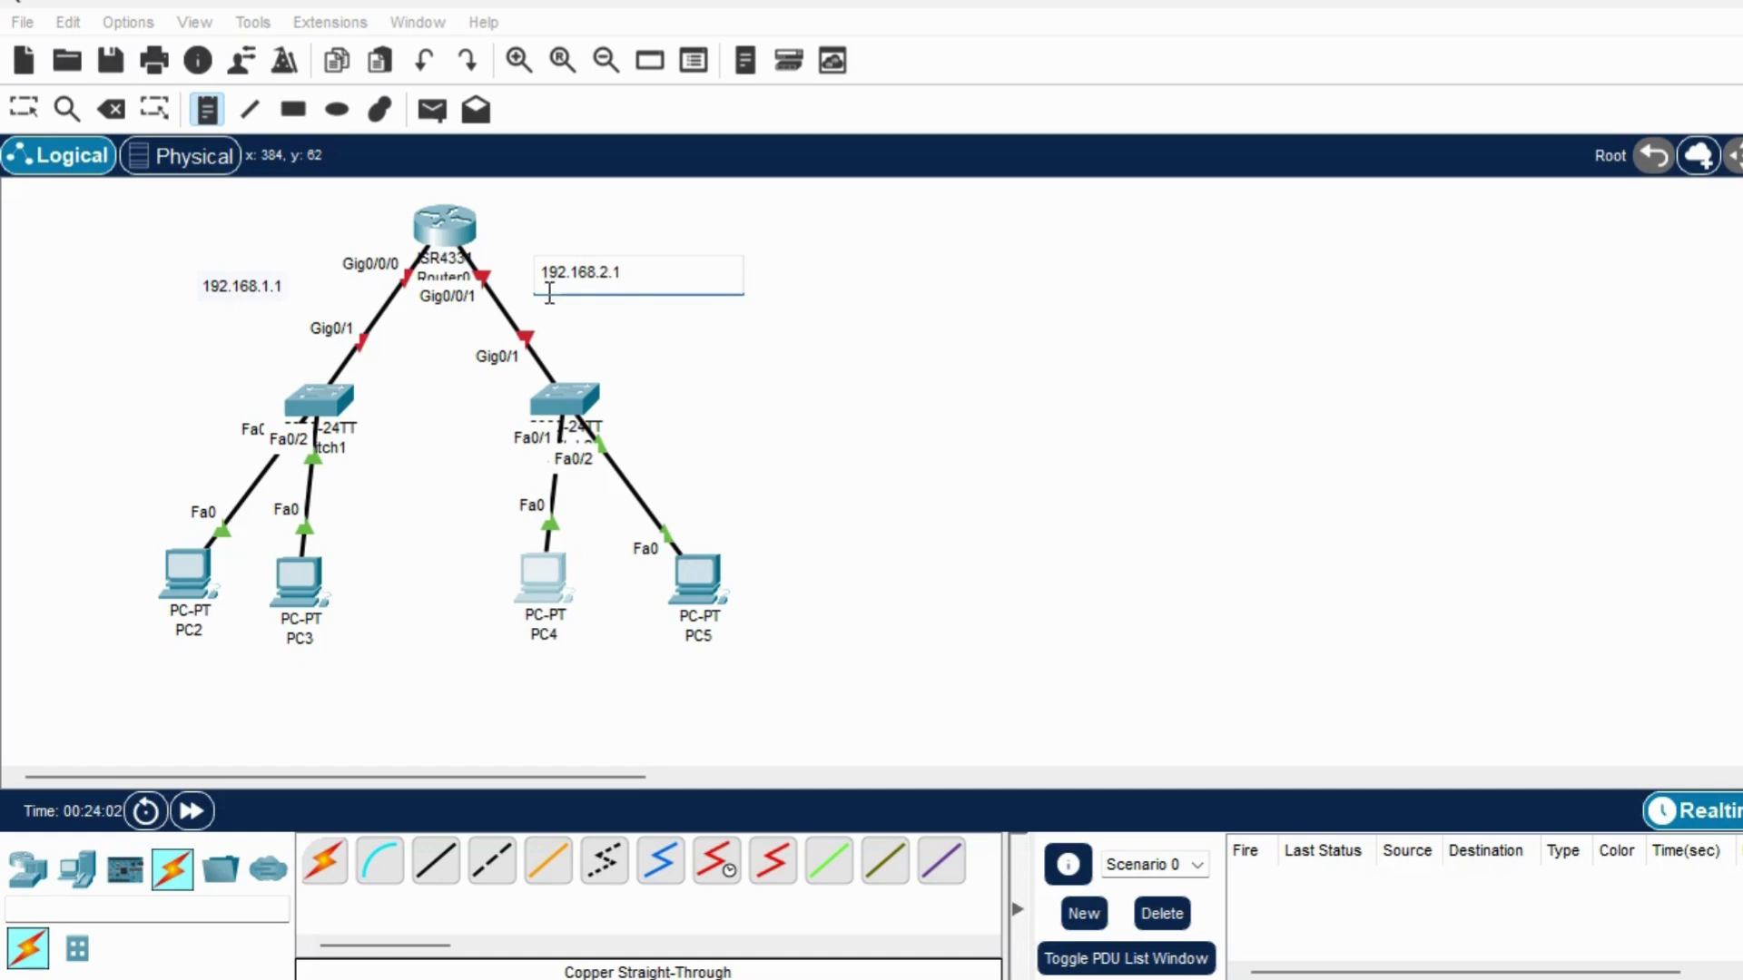
Move both IP address notes closer to the router, one beside each of its Gigabit links.
left_click(29, 110)
left_click_drag(264, 282, 318, 233)
left_click_drag(585, 271, 550, 242)
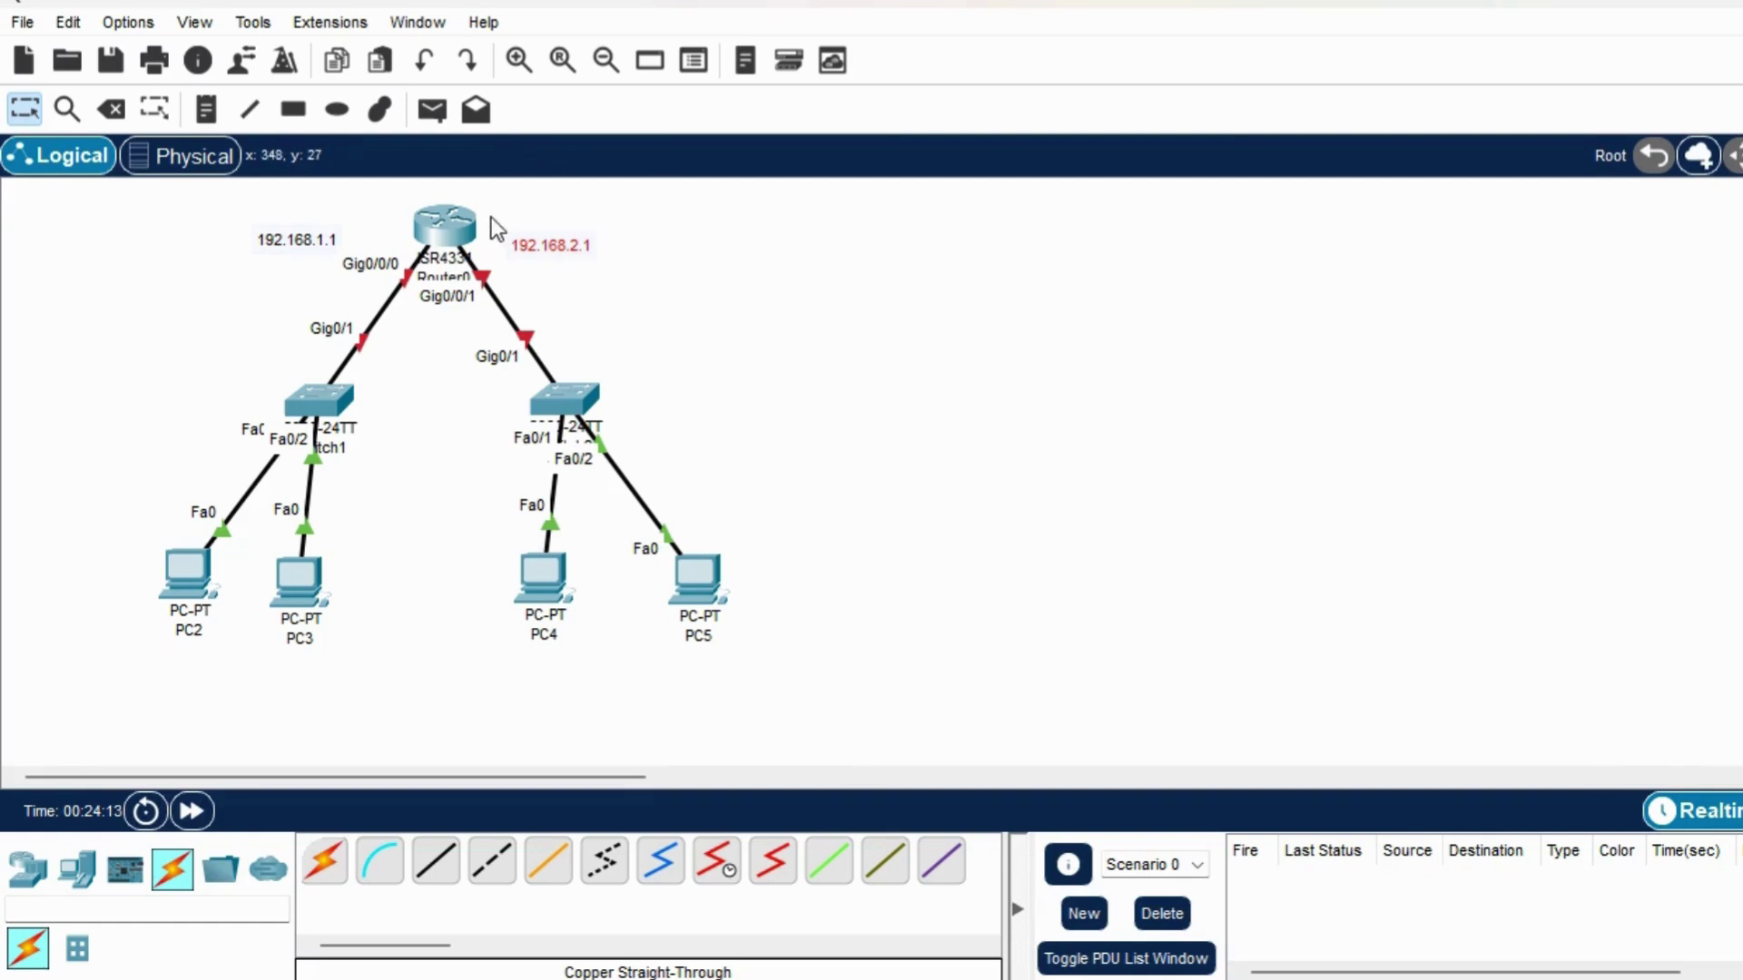
Set the router's display name and hostname to R1 and save the configuration to NVRAM.
left_click(442, 226)
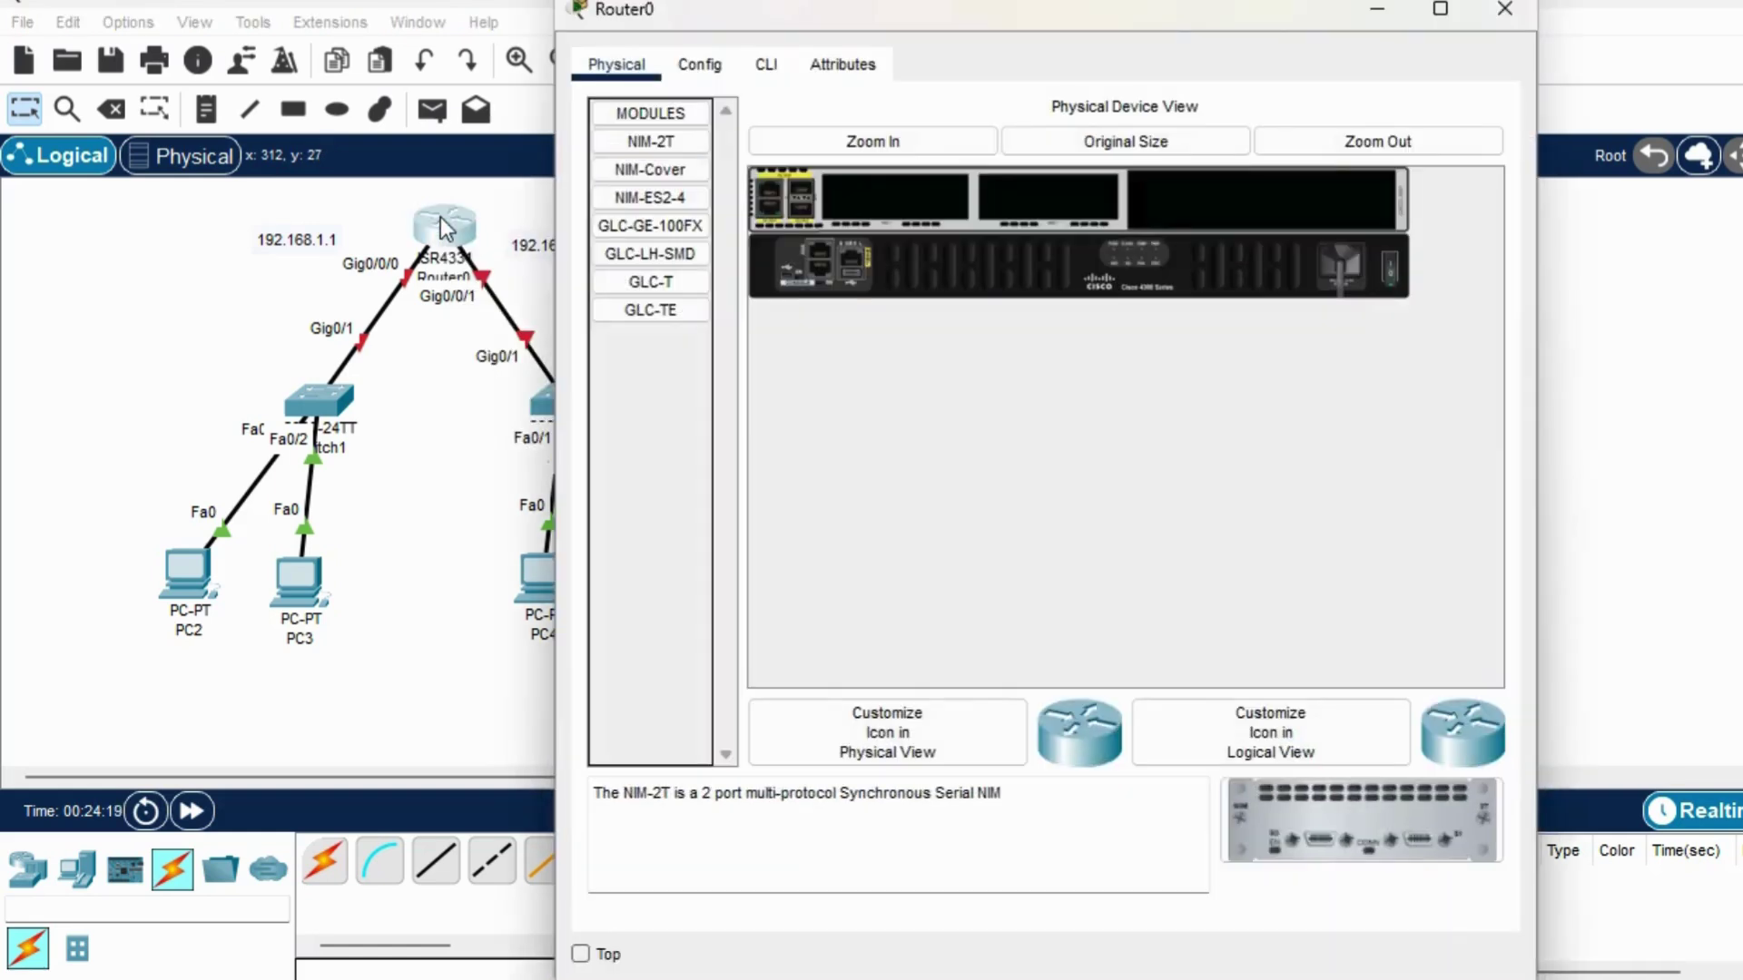
left_click(717, 67)
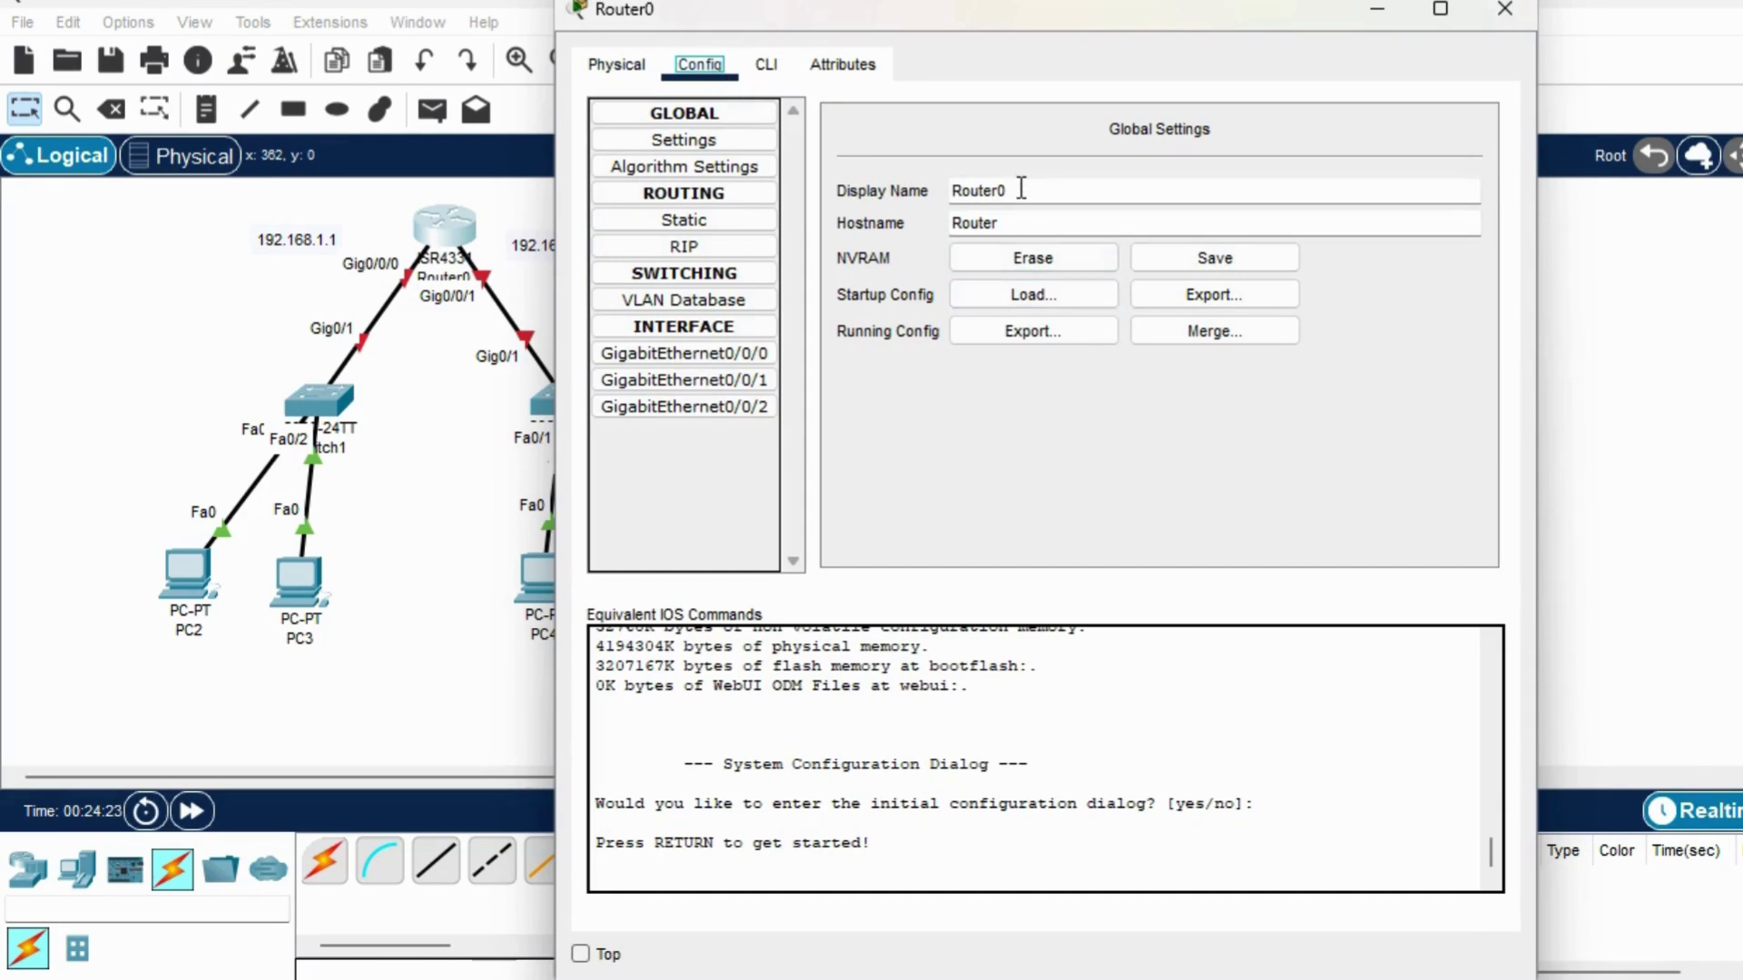
left_click_drag(1009, 189, 922, 197)
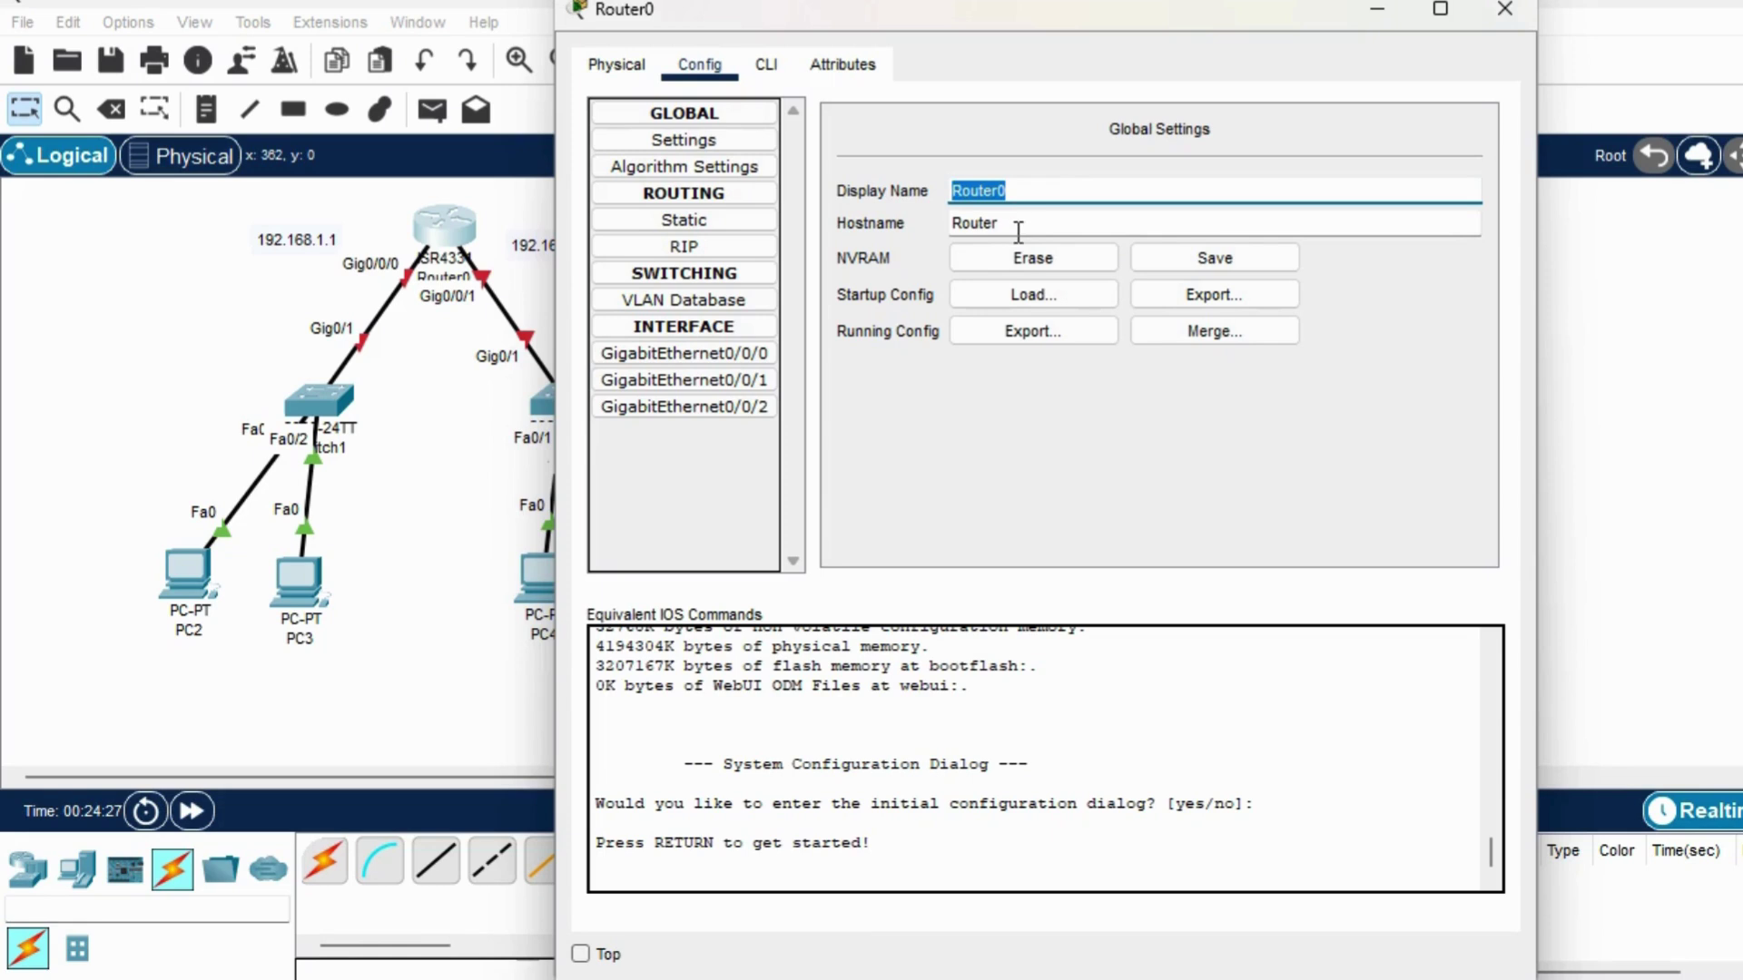
type("R1")
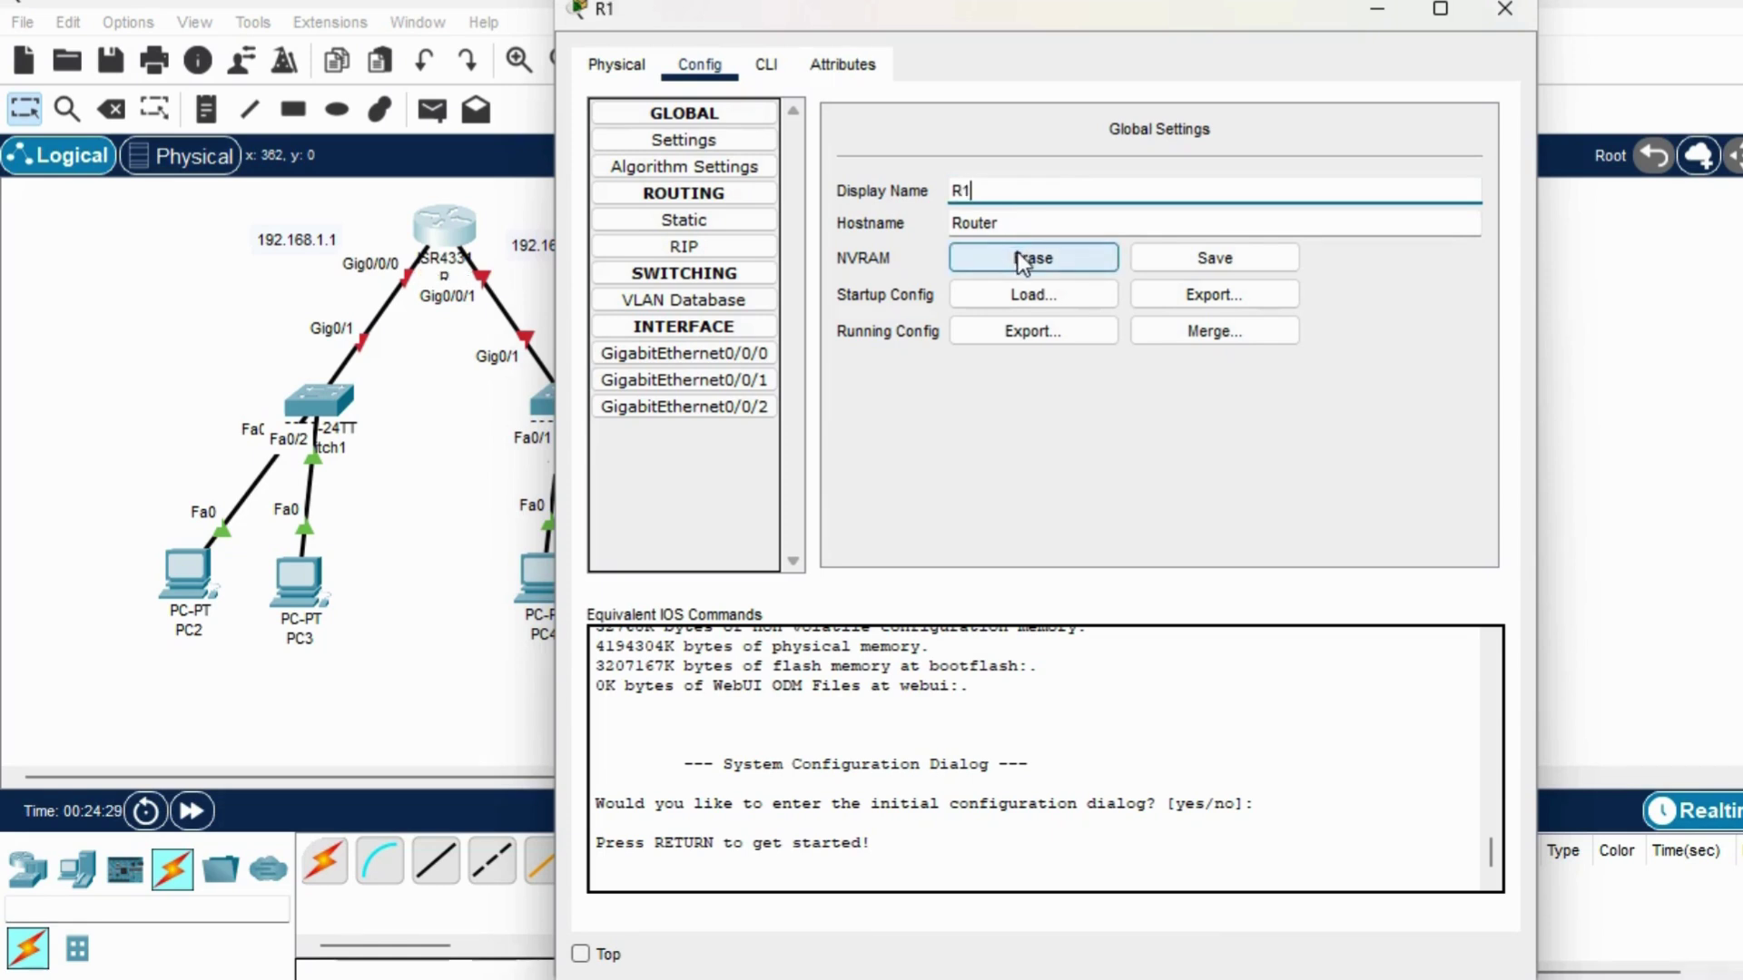
double_click(1006, 220)
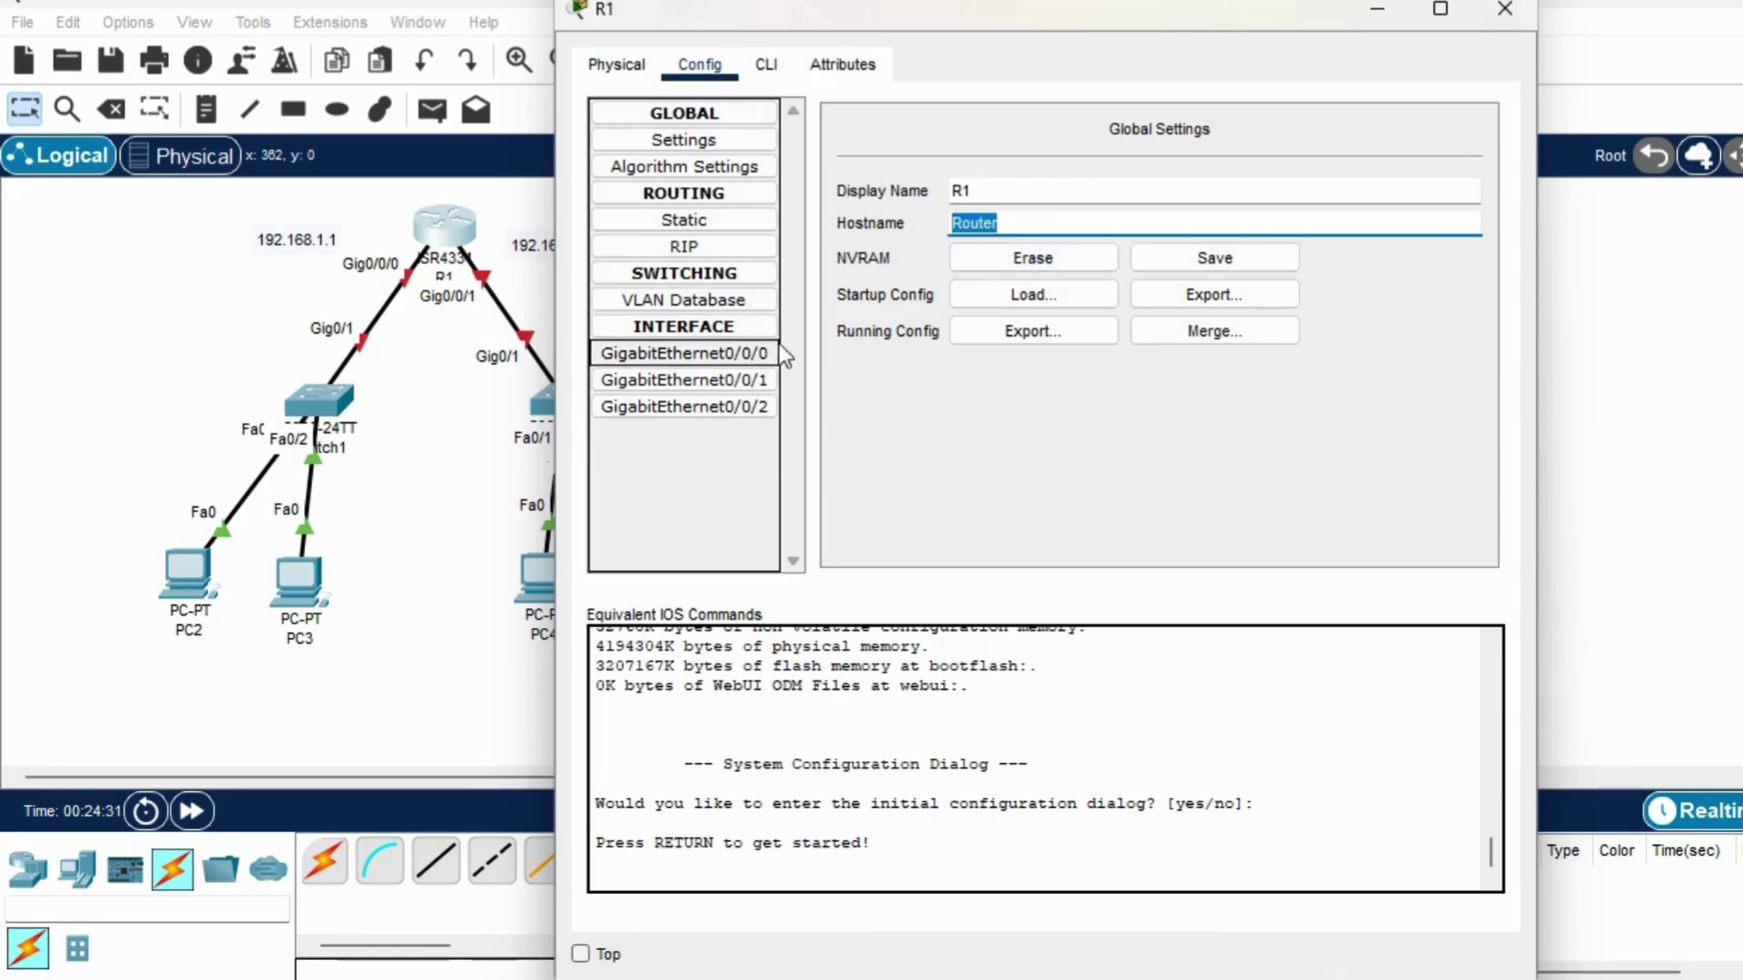
type("R1")
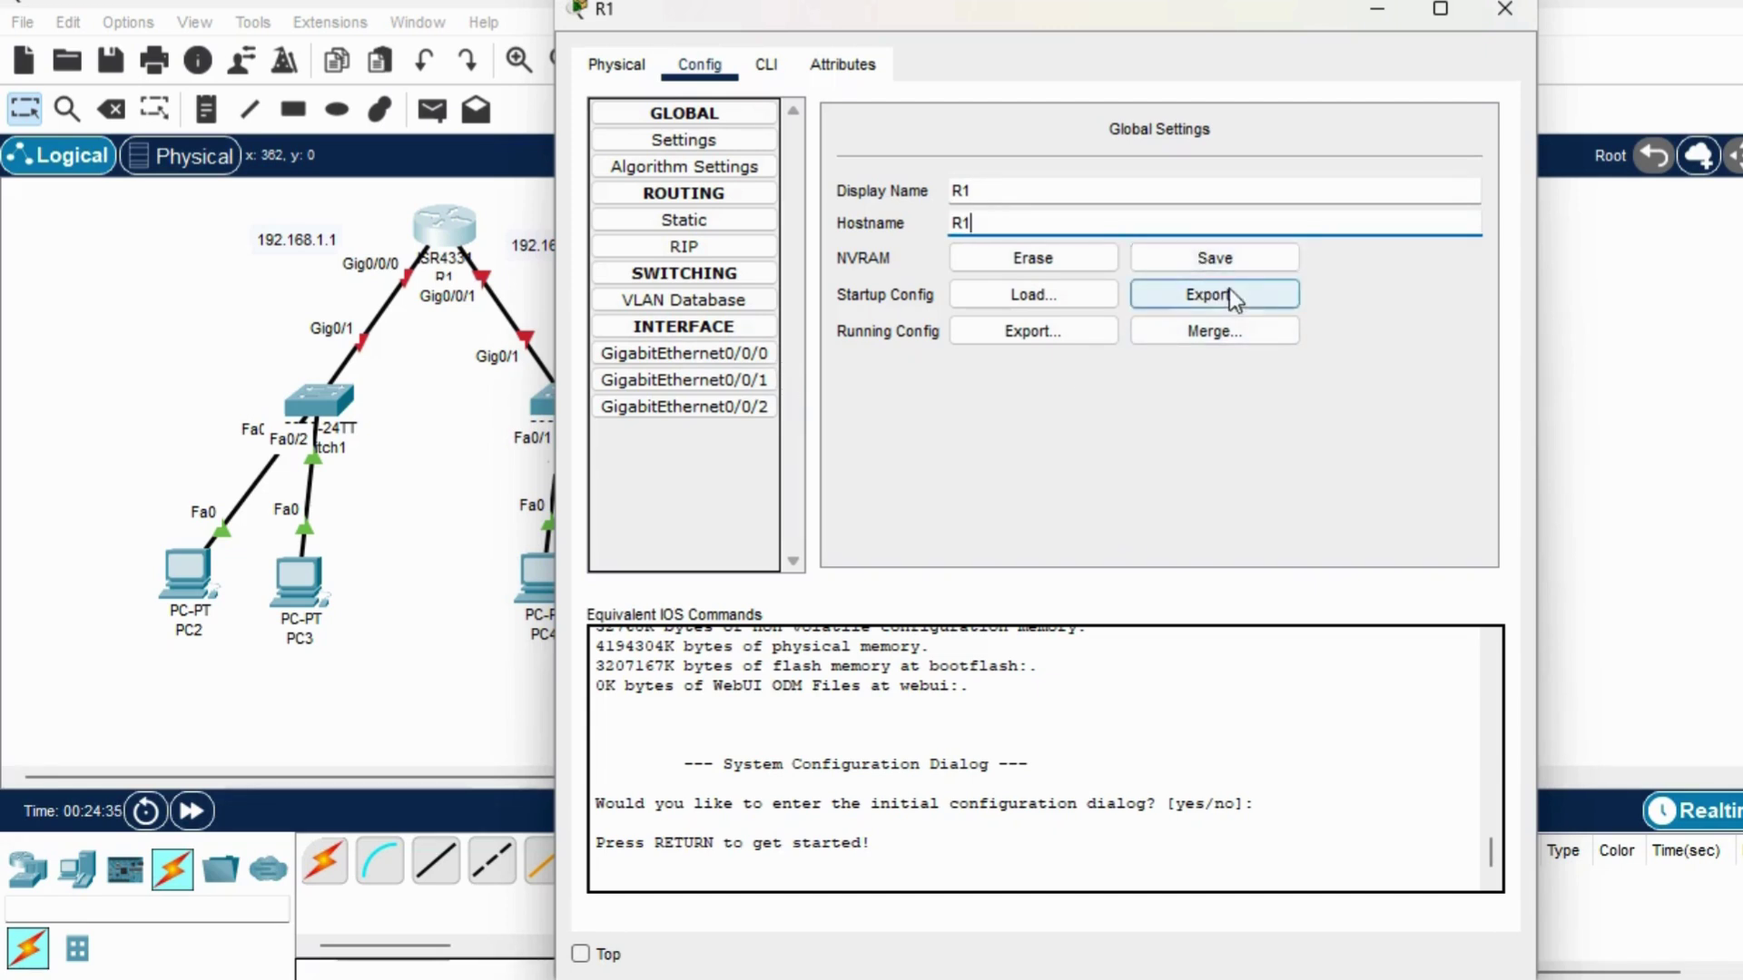
left_click(1221, 258)
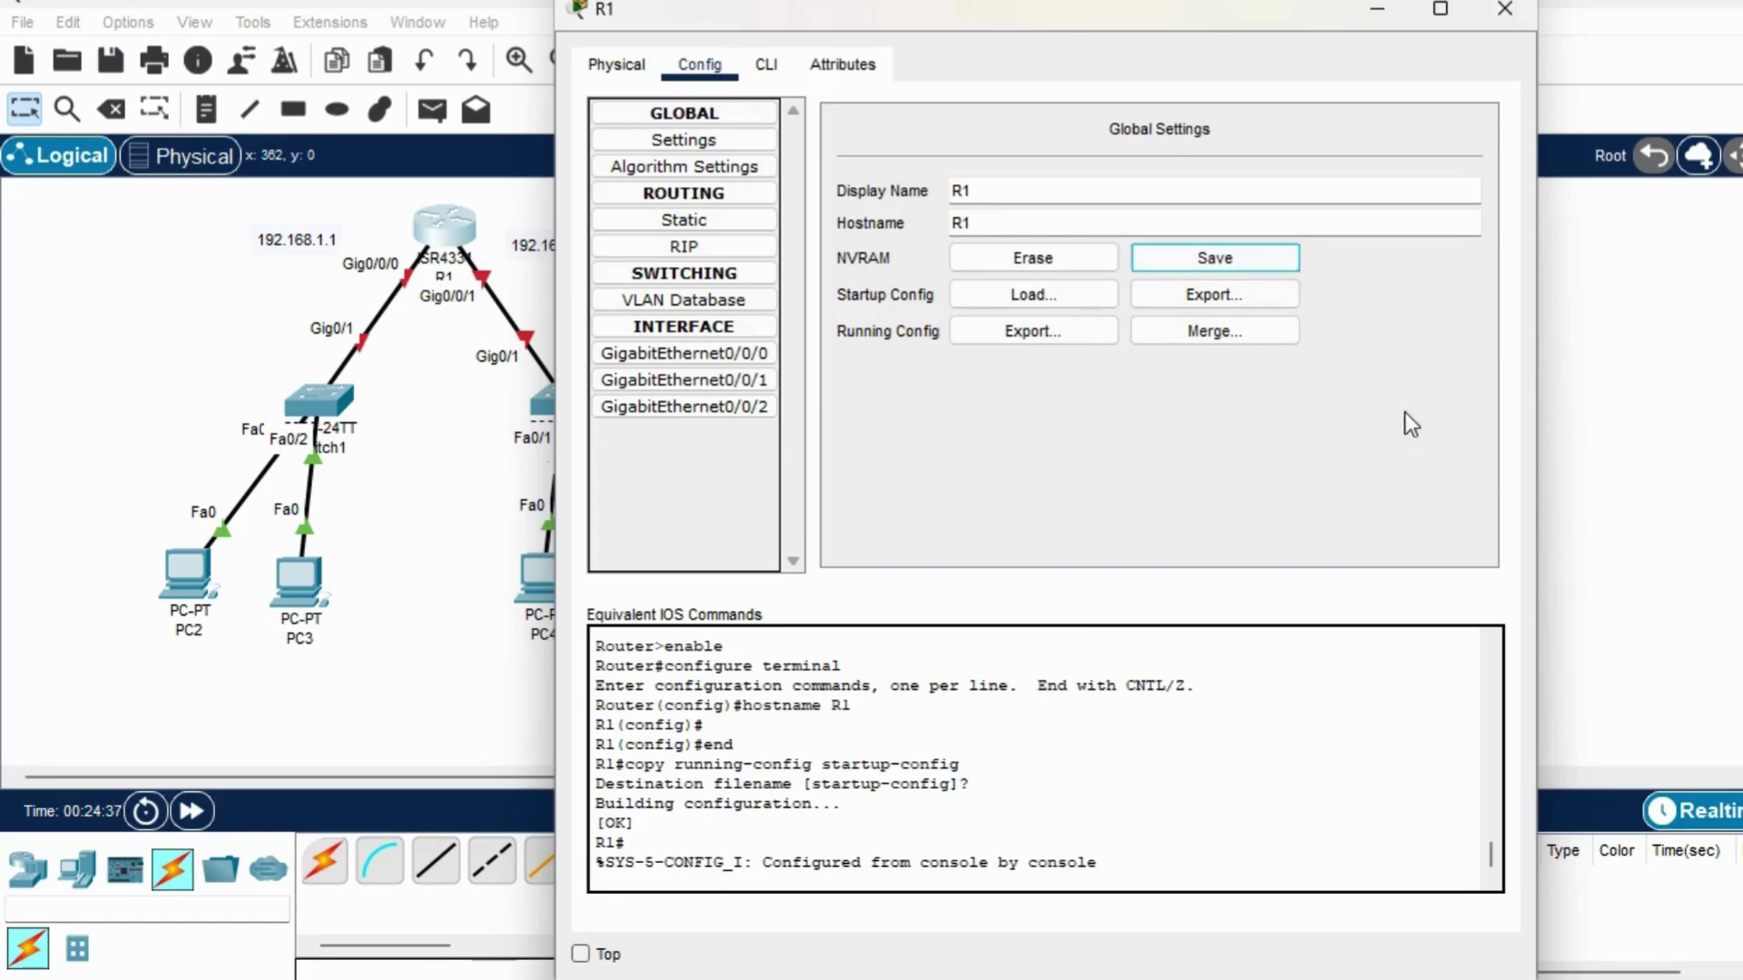
Open R1's command line beside the topology and enter global configuration mode with enable and configure terminal.
left_click(767, 69)
left_click_drag(820, 9, 1059, 13)
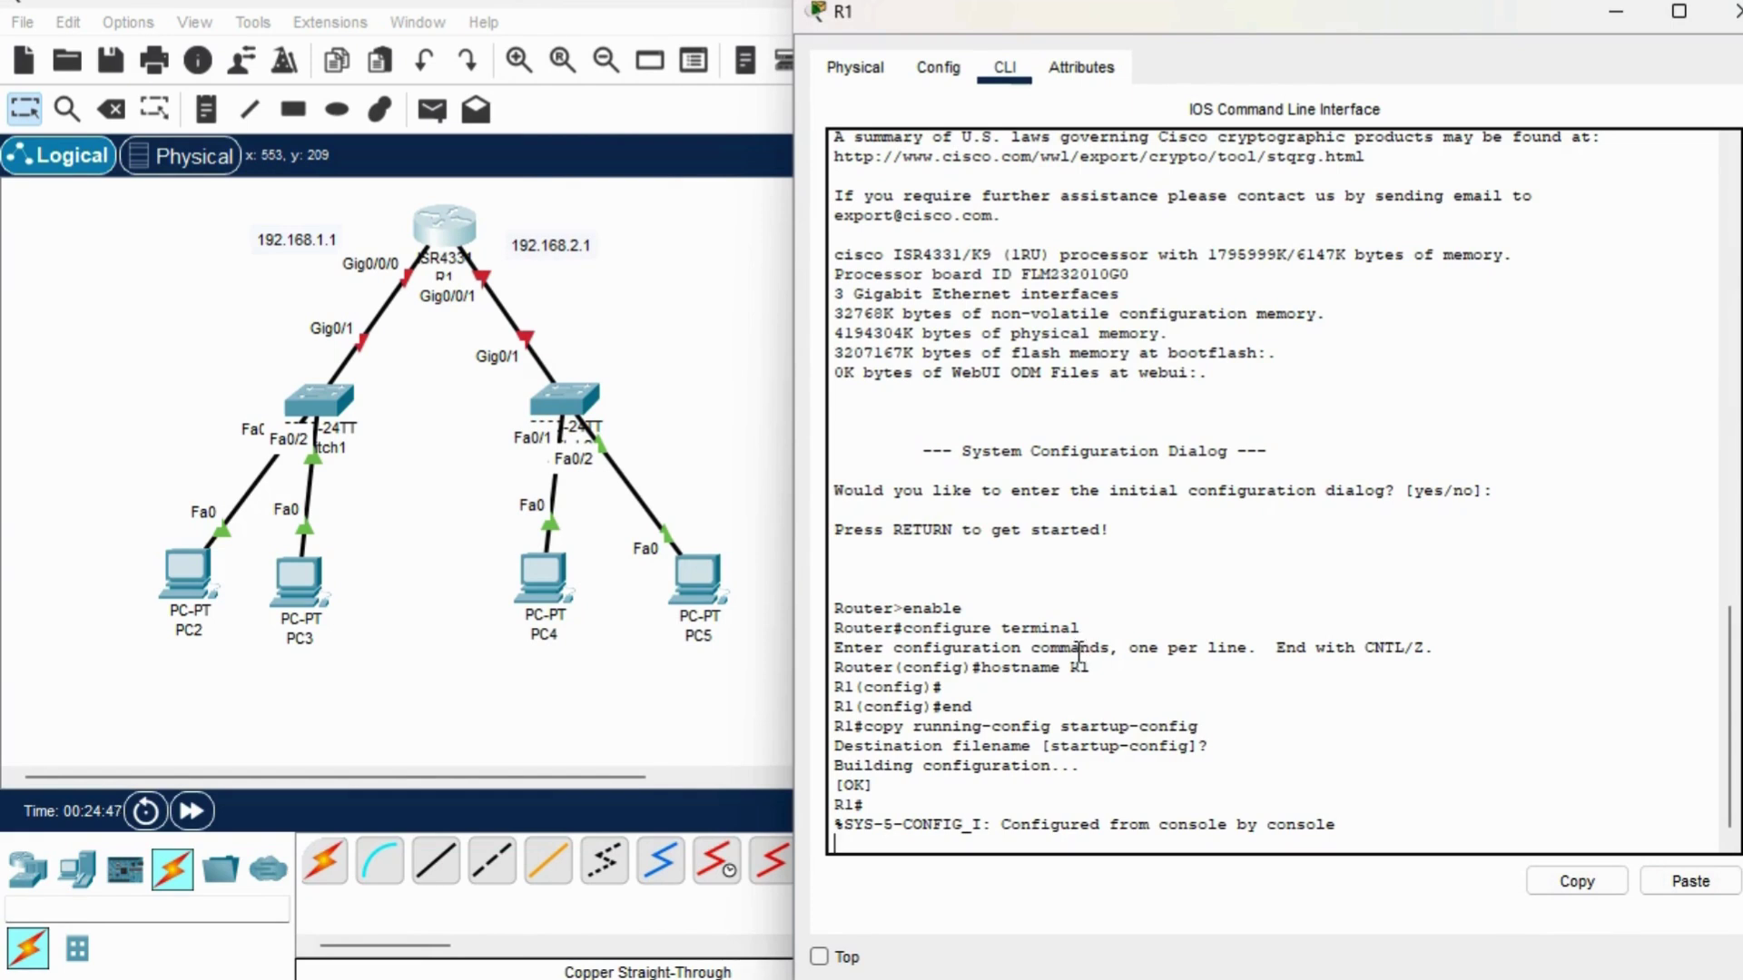
key("Return")
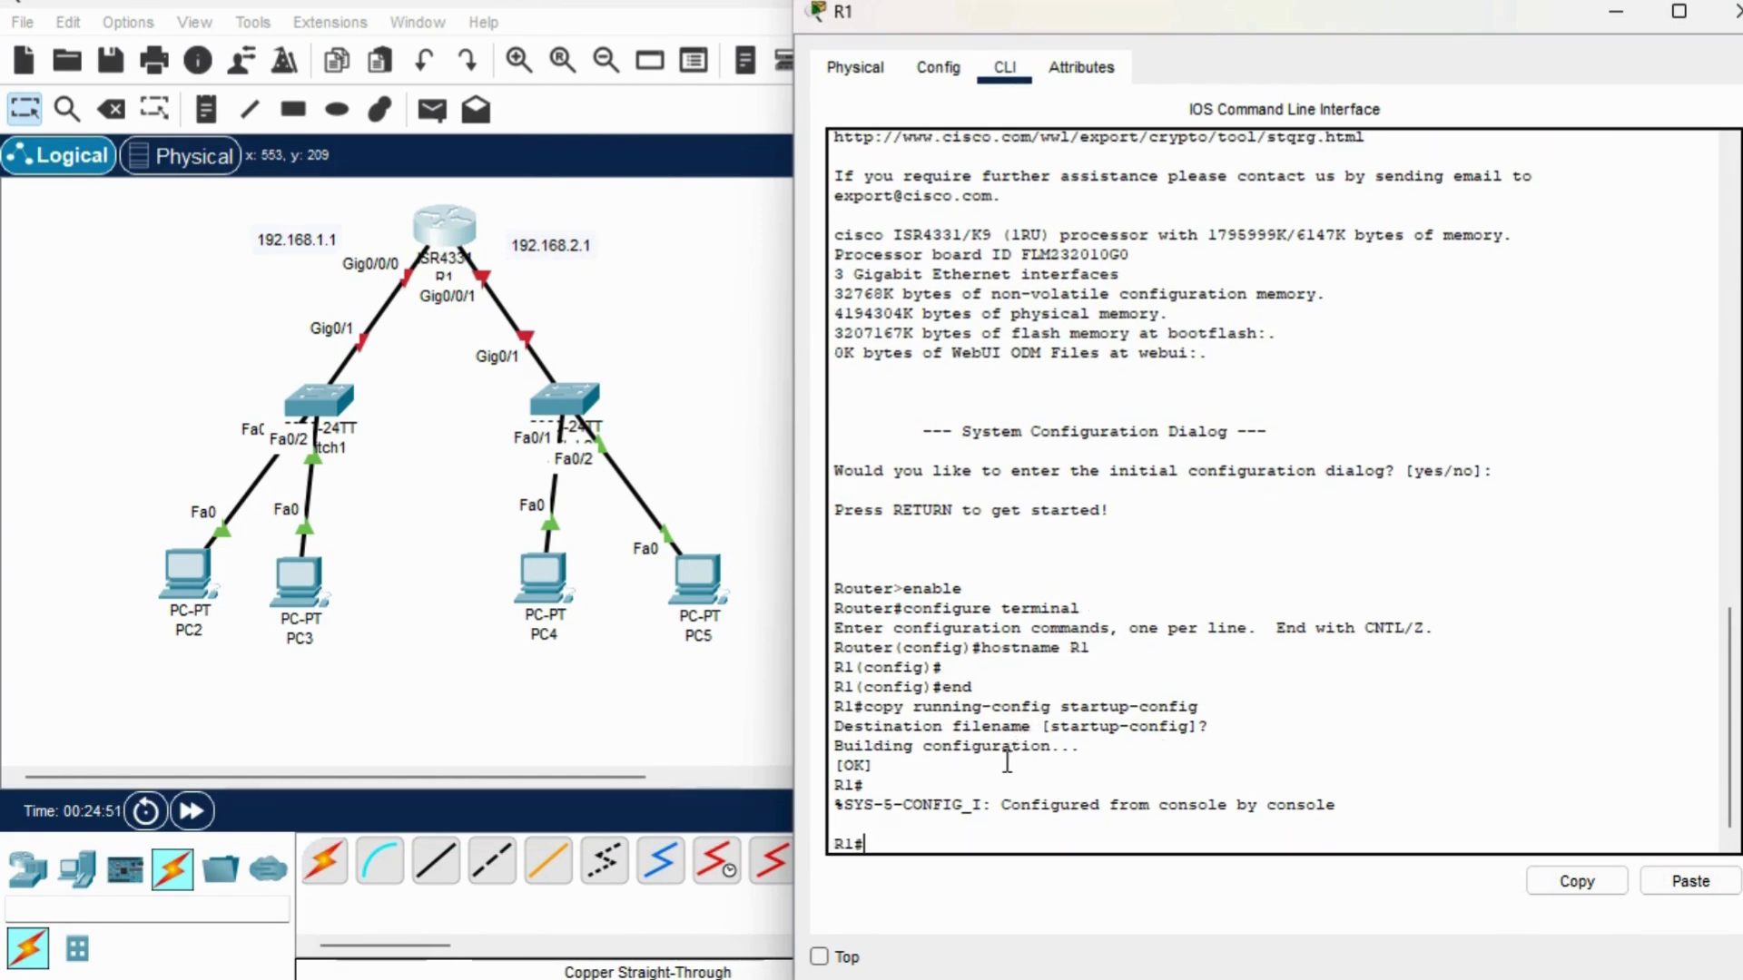
type("ena")
key("Tab")
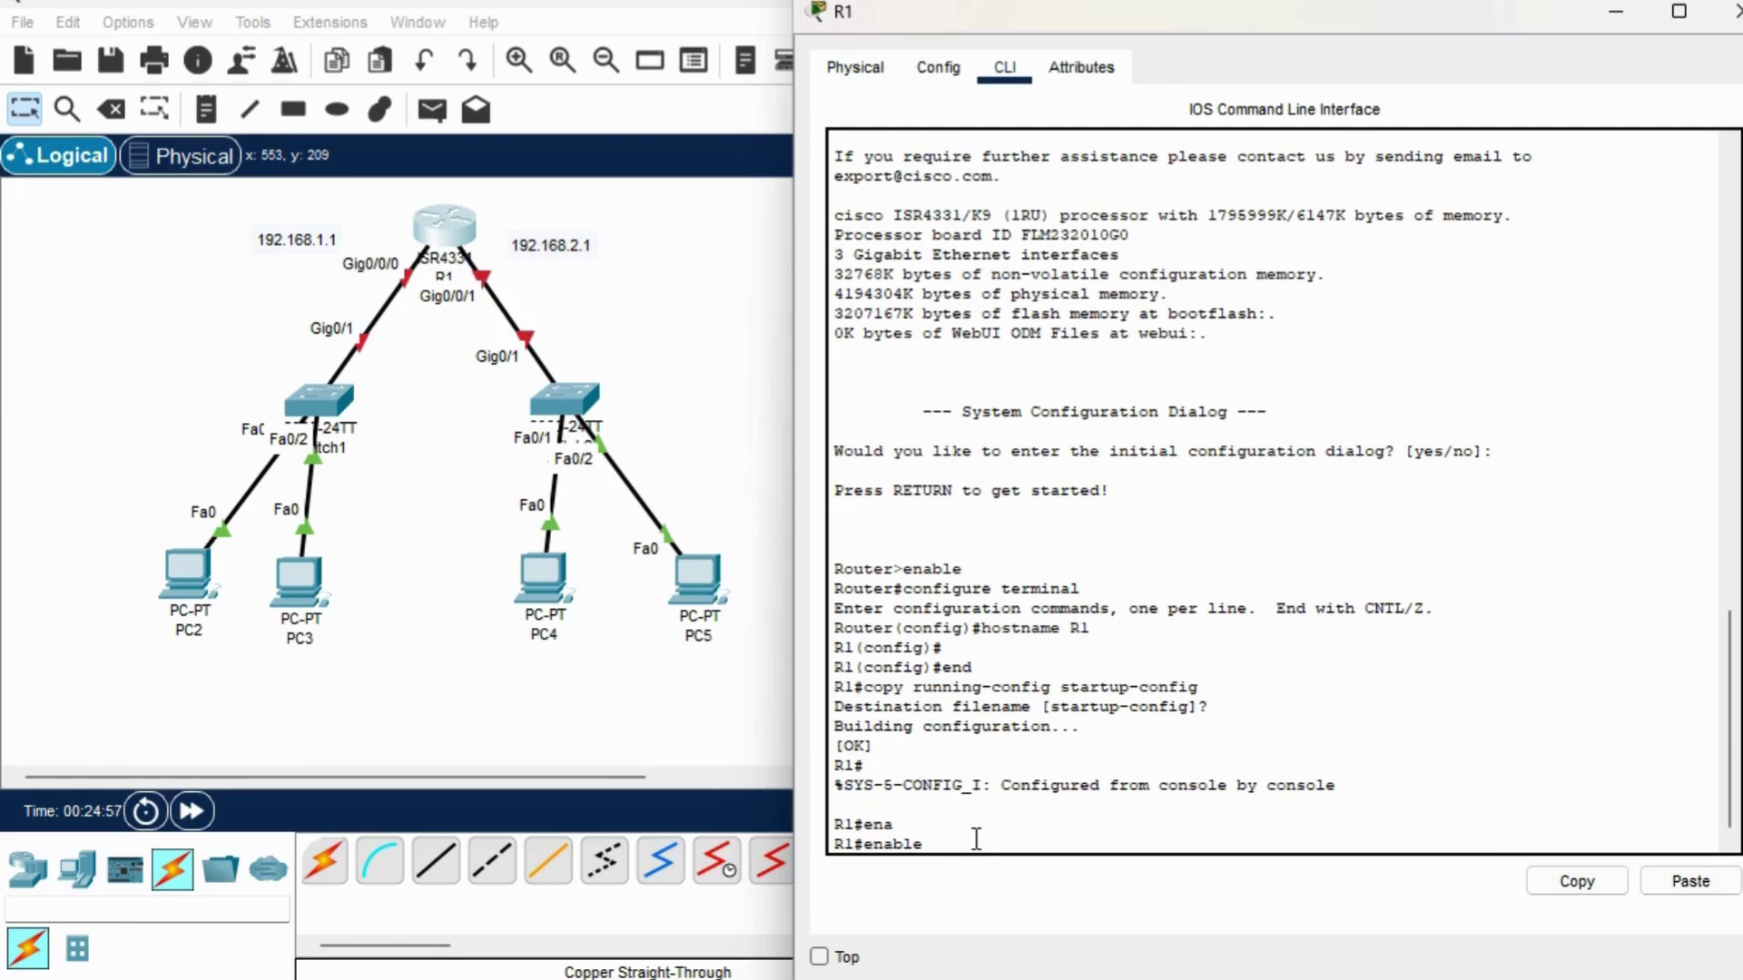
key("Return")
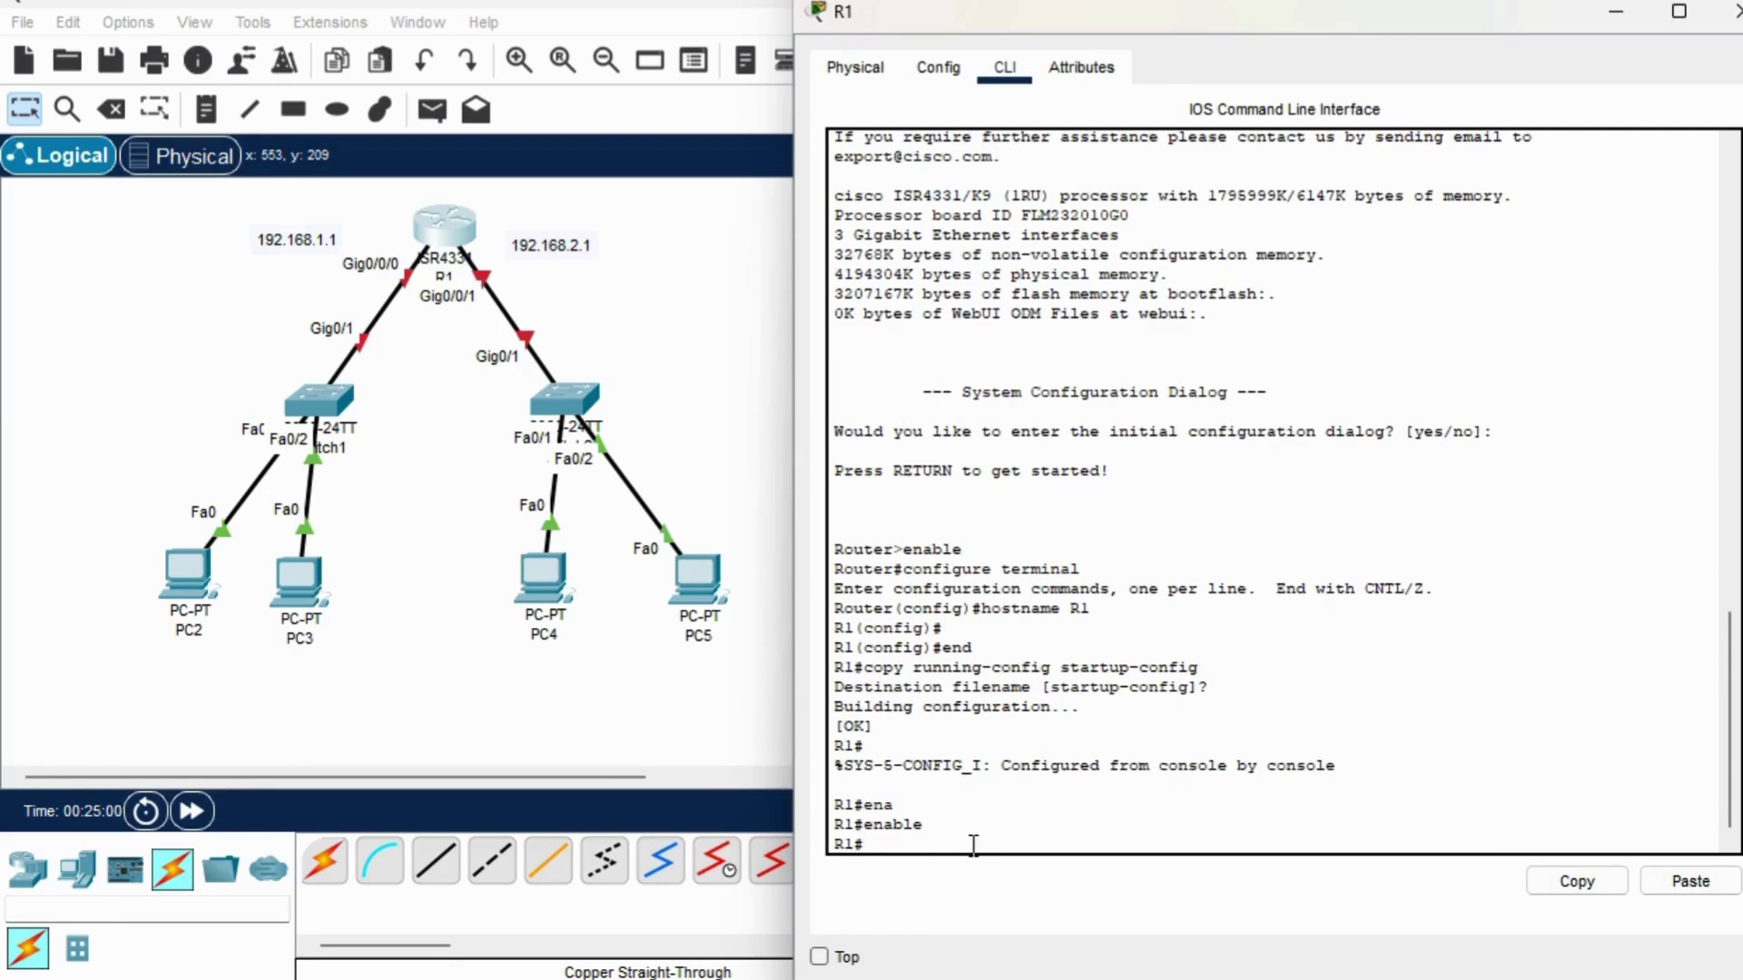
type("conf")
key("Tab")
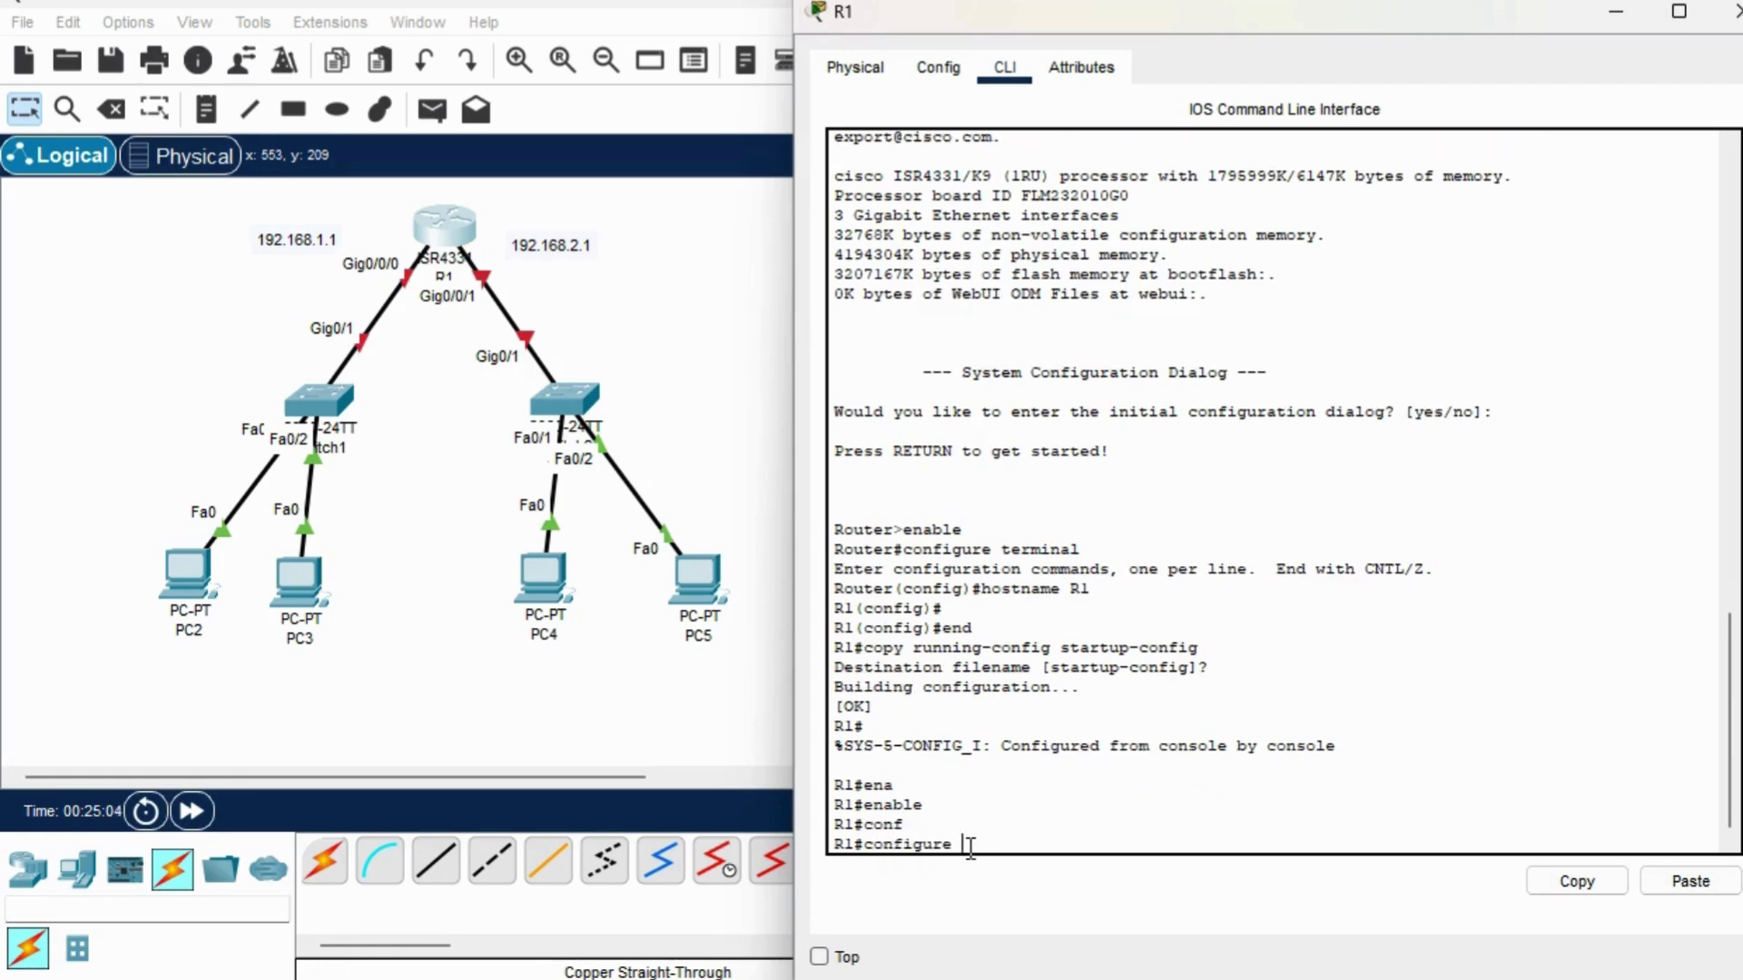
type("termi")
key("Tab")
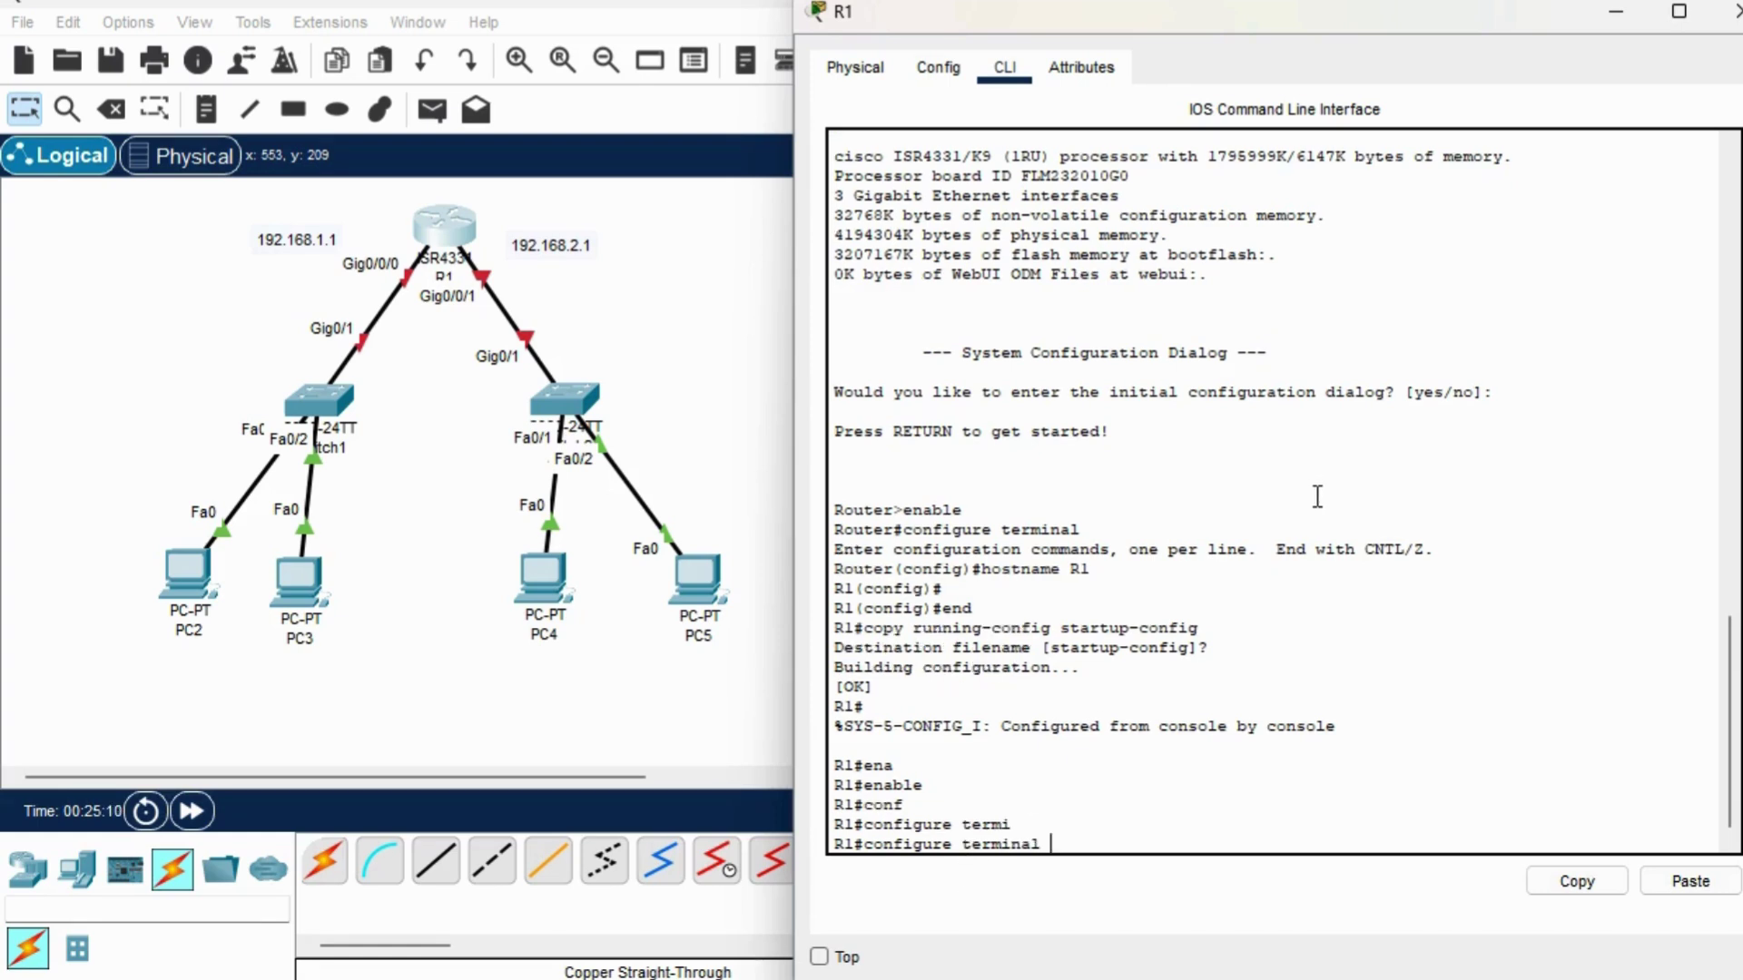
key("Return")
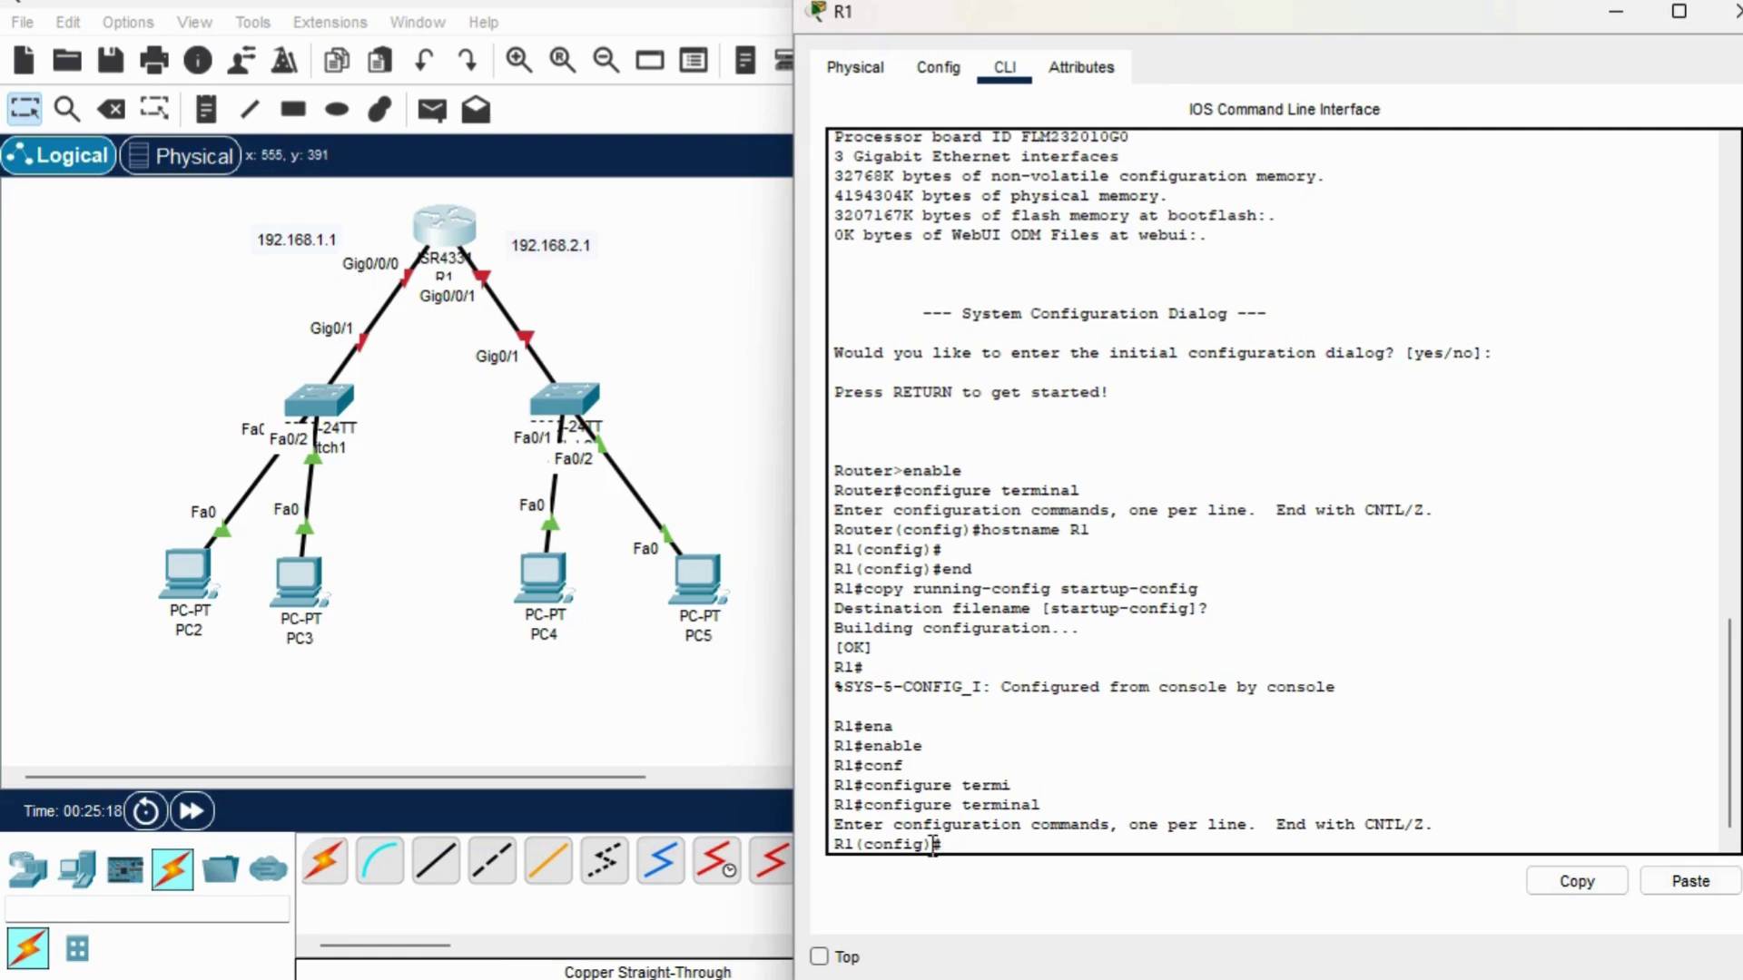
Enter interface configuration mode for gigabitEthernet 0/0/0 on R1.
type("ntef")
key("Tab")
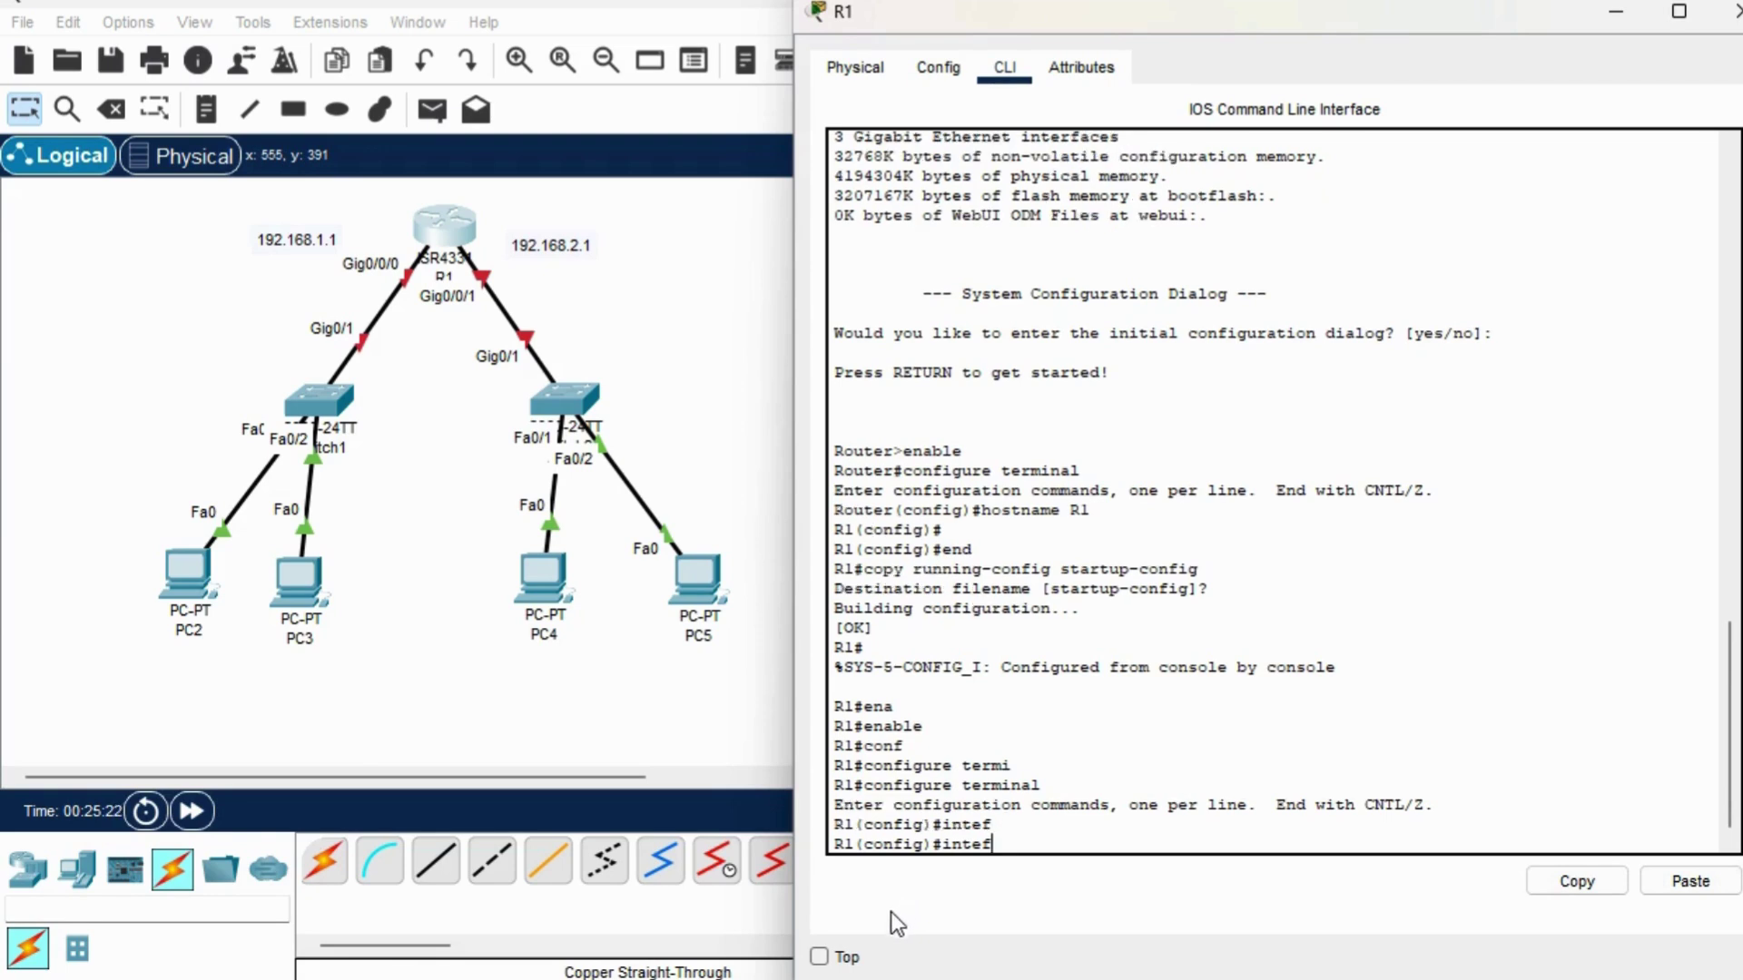
key("BackSpace")
type("r")
key("Tab")
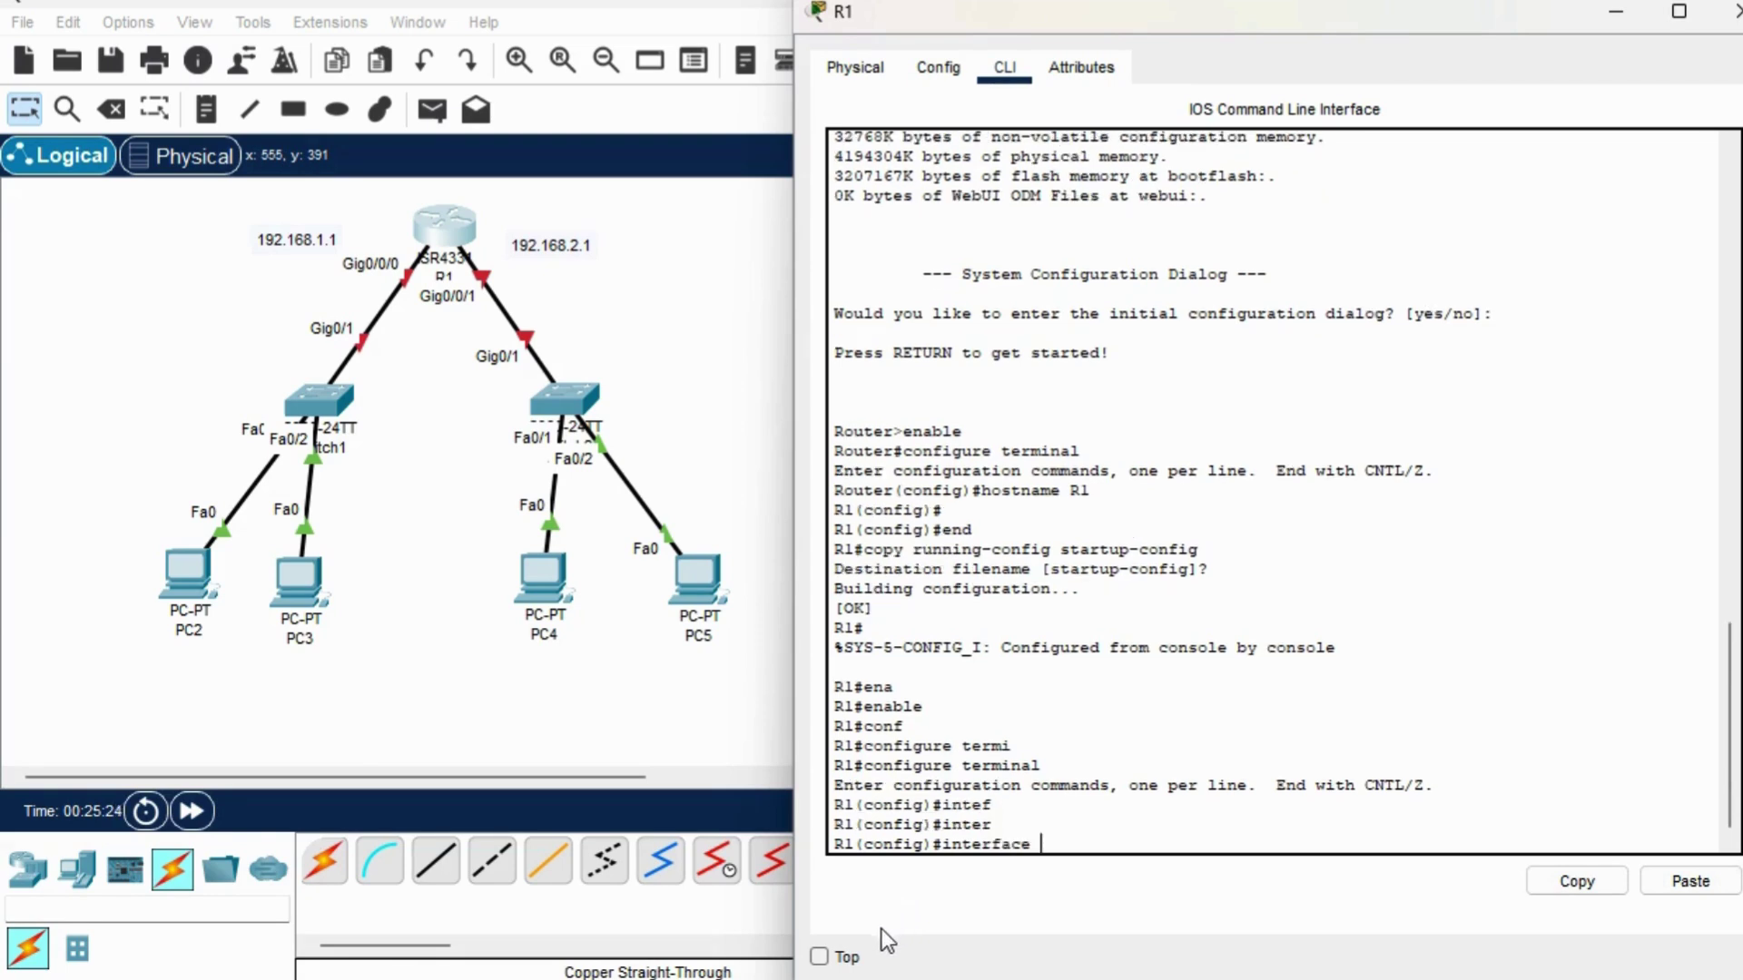
type("gi")
key("Tab")
type("0")
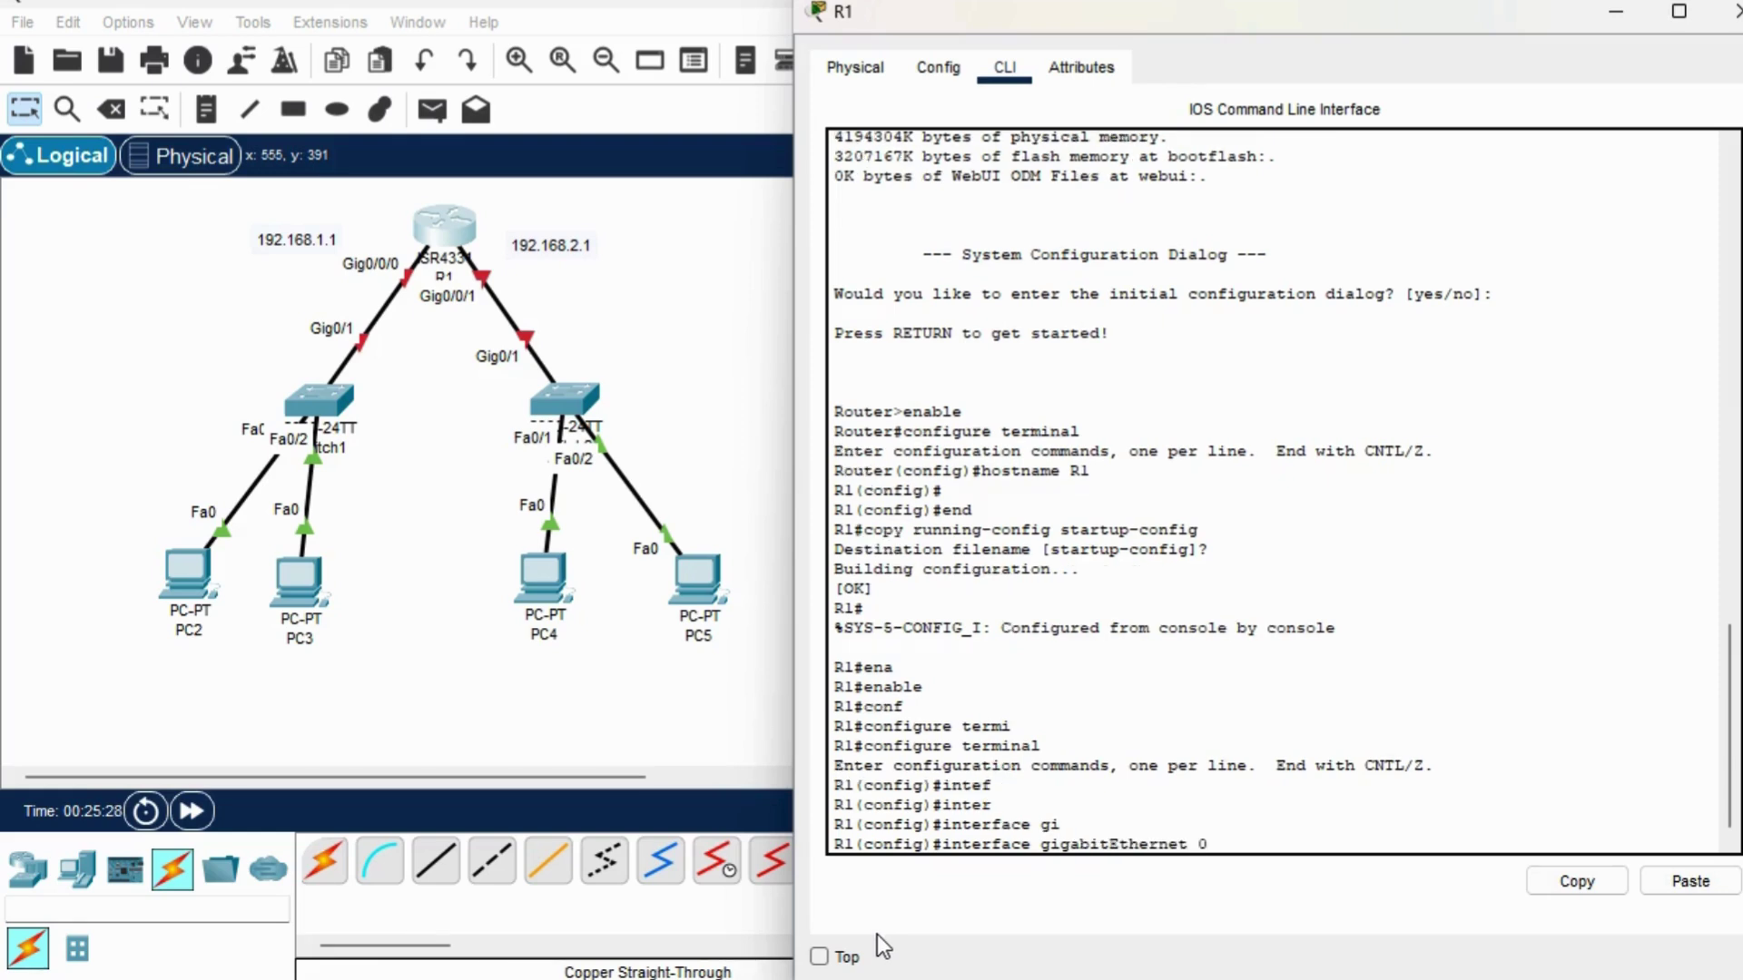
type("/0/0")
key("Return")
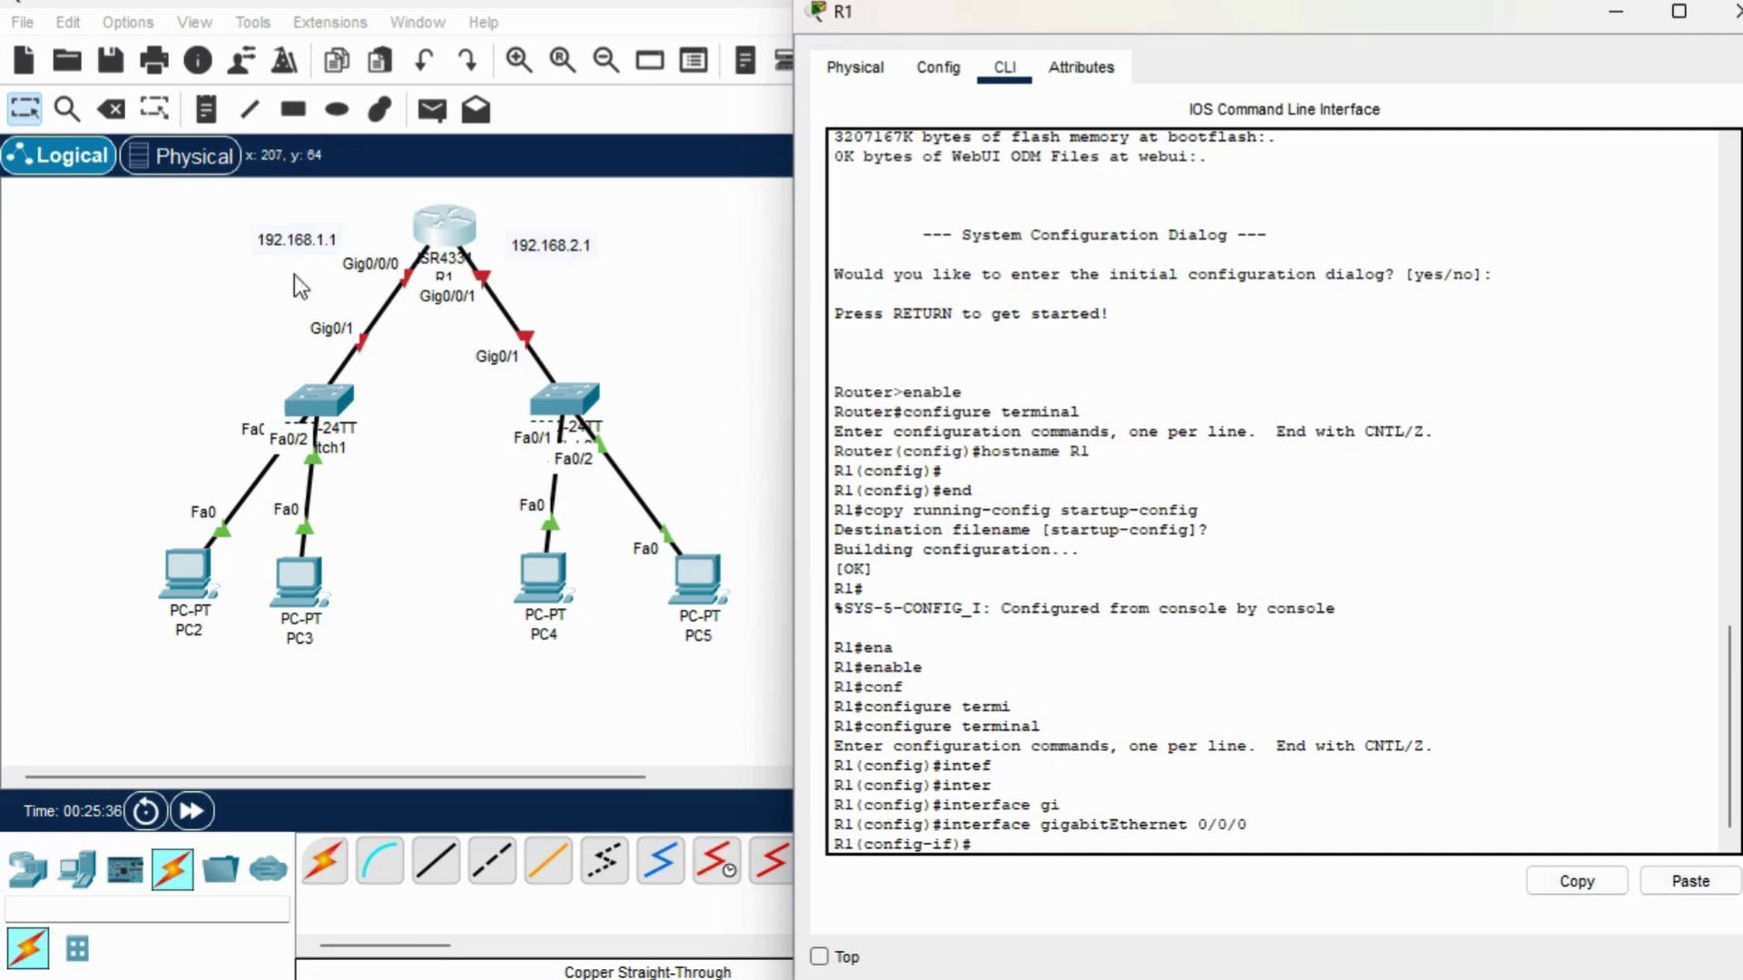
Assign IP address 192.168.1.1 with subnet mask 255.255.255.0 to R1's gigabitEthernet 0/0/0 interface.
type("ip add")
key("Tab")
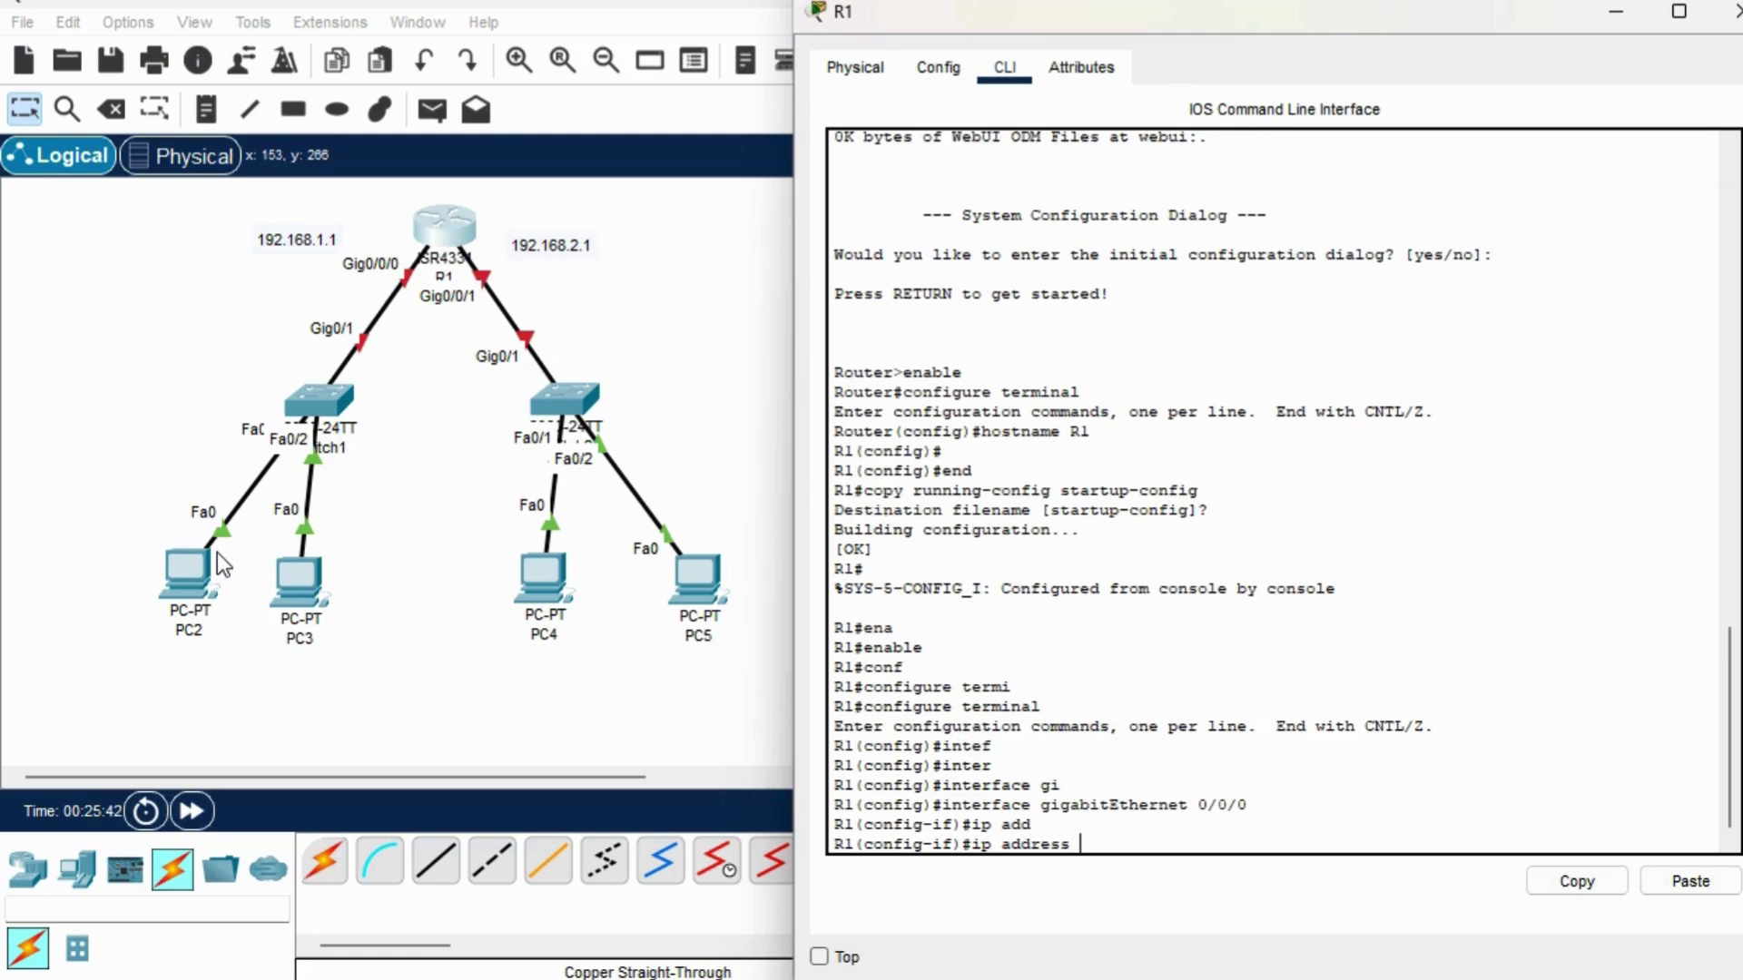
type("192.168.1.1 255.255.255.0")
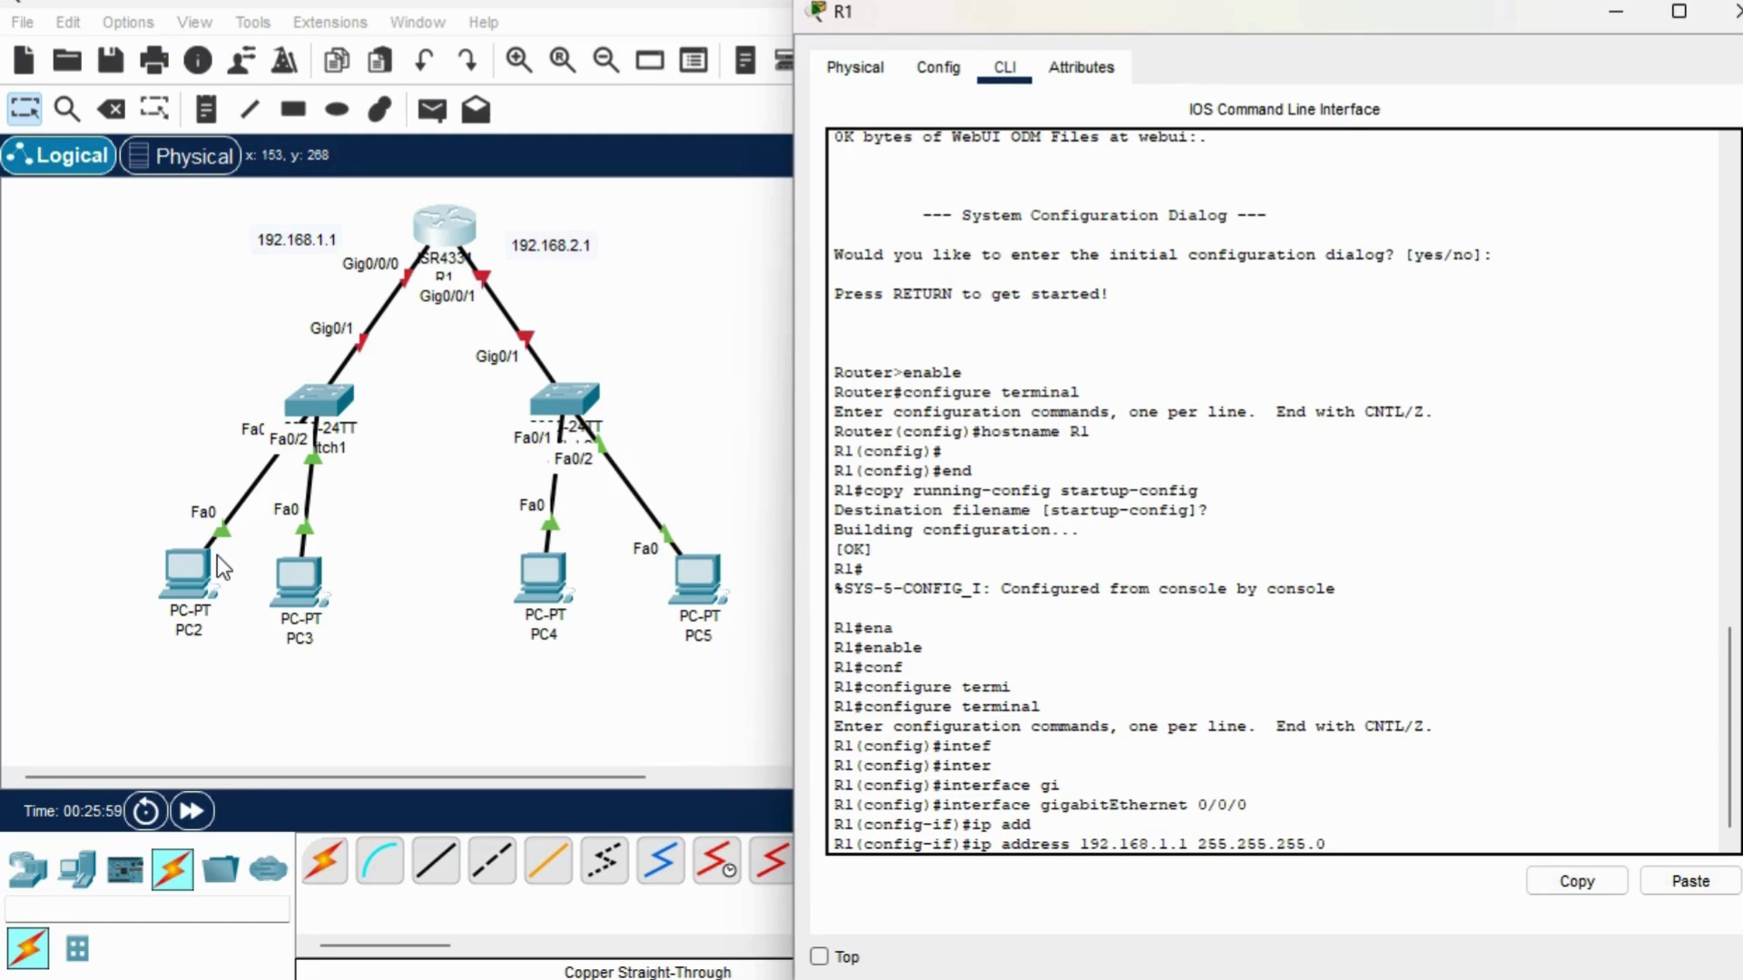
key("Return")
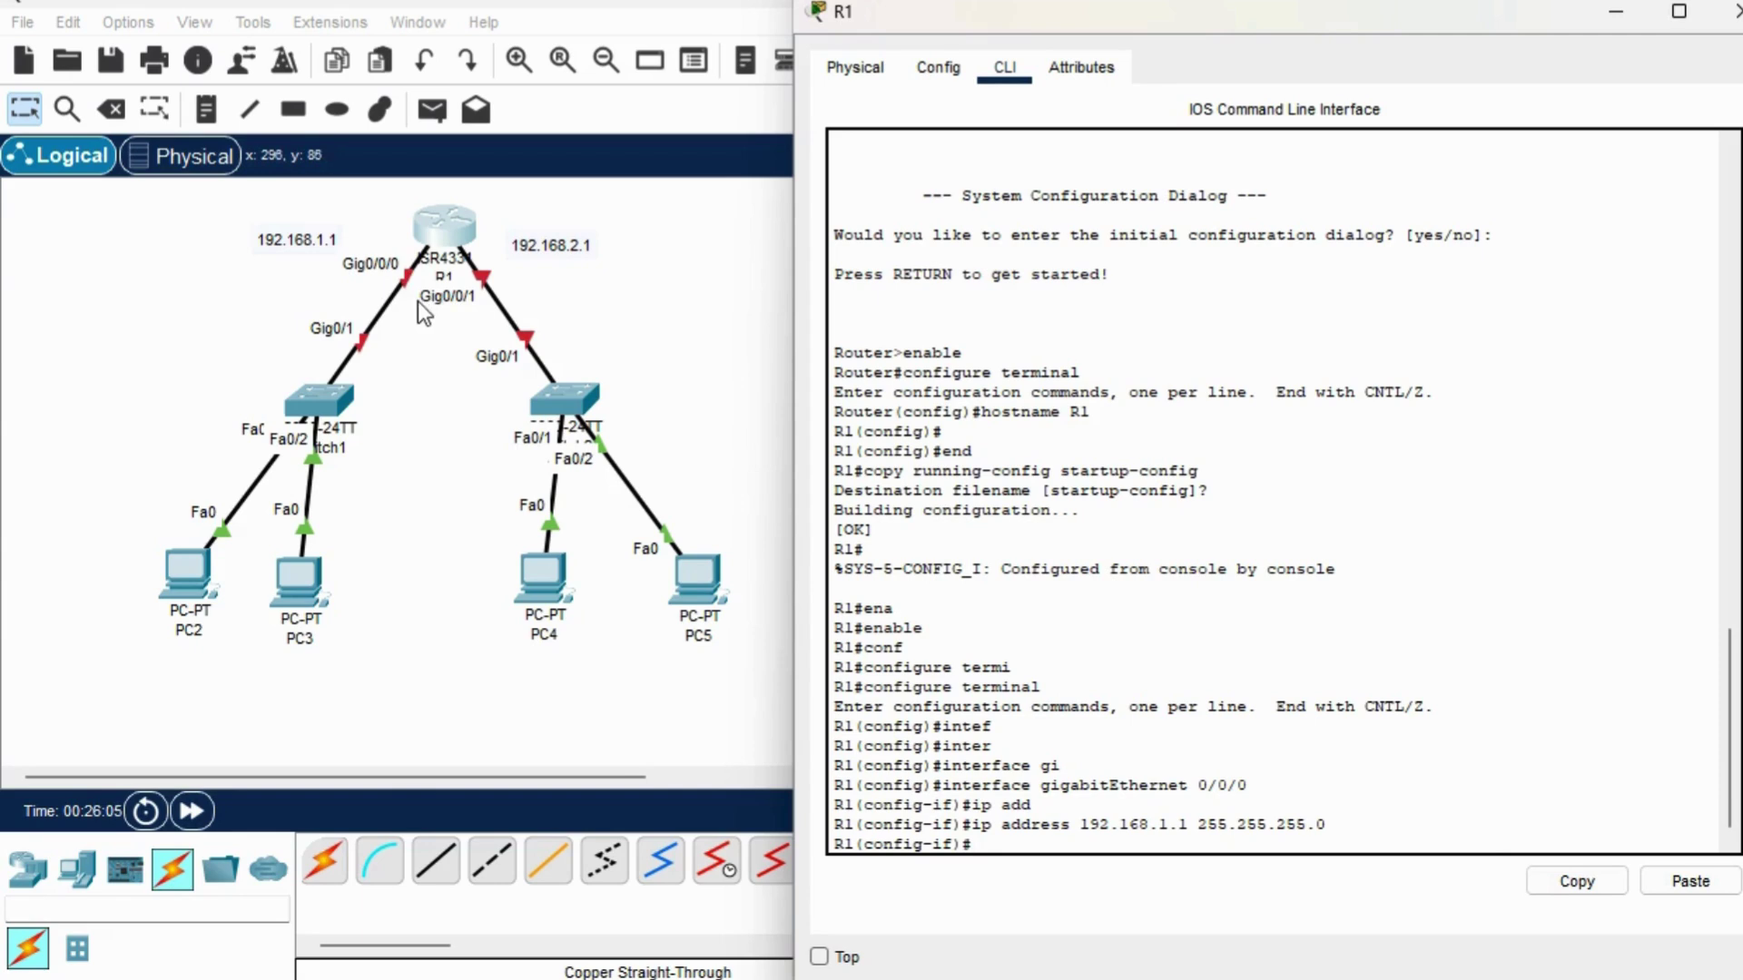
Enable R1's gigabitEthernet 0/0/0 interface with no shutdown and exit to global configuration mode.
type("no shutdown")
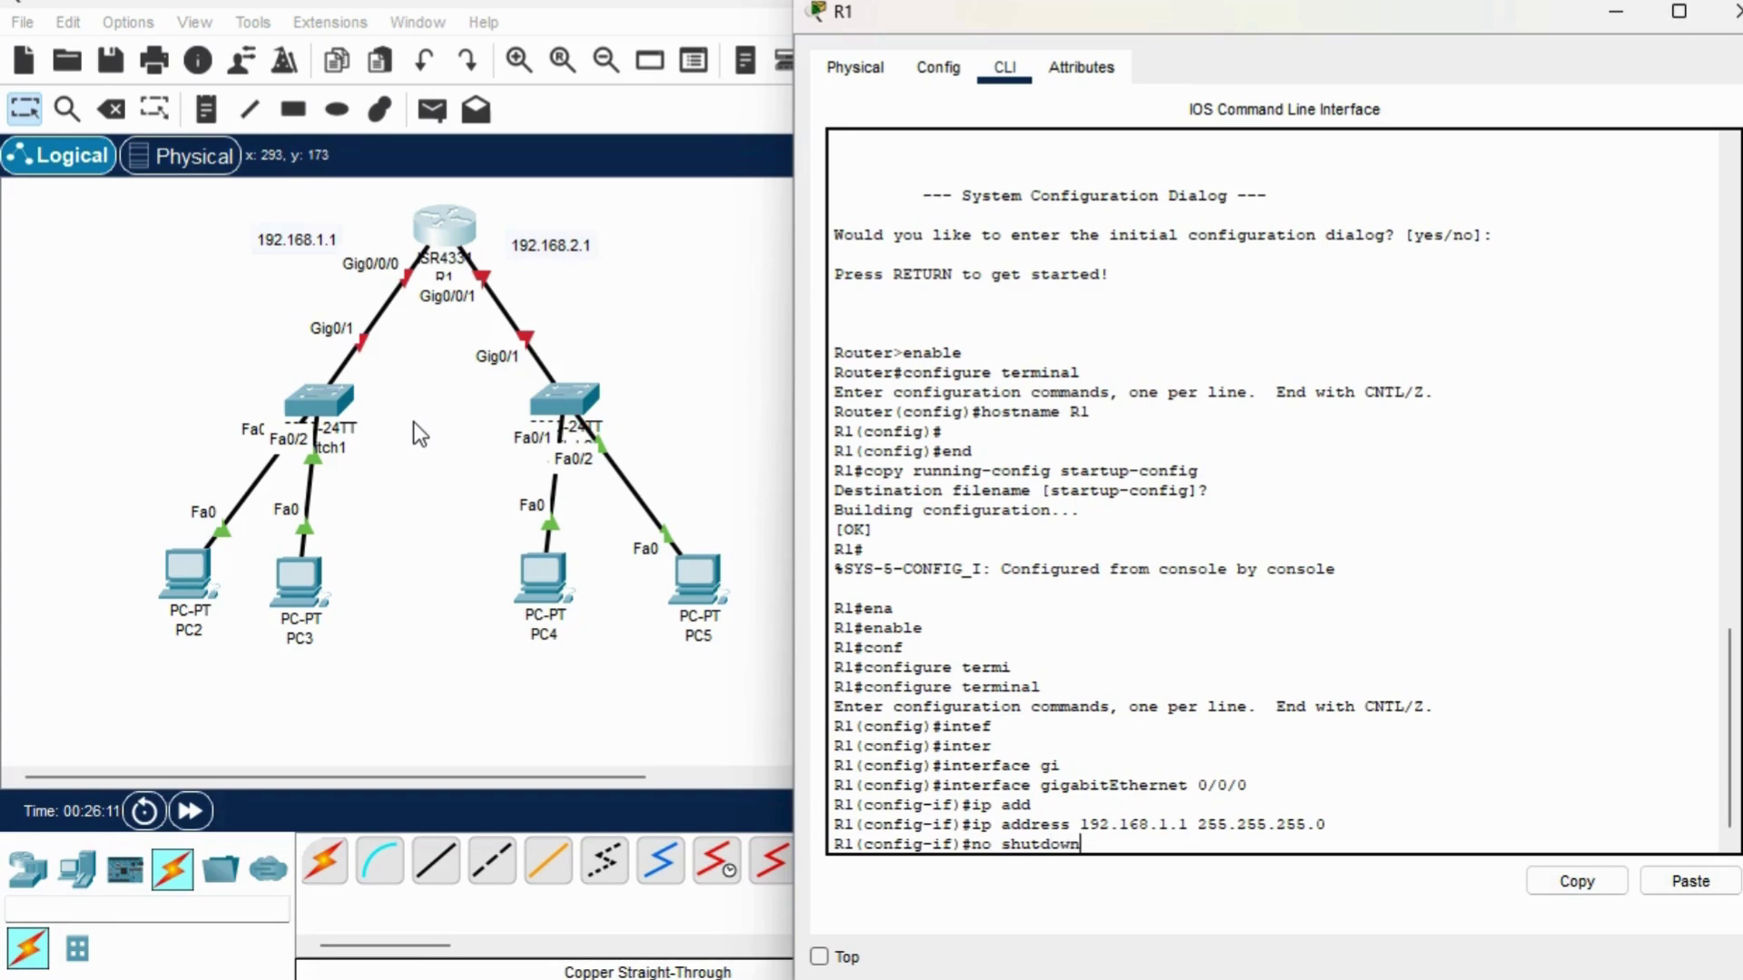
key("Return")
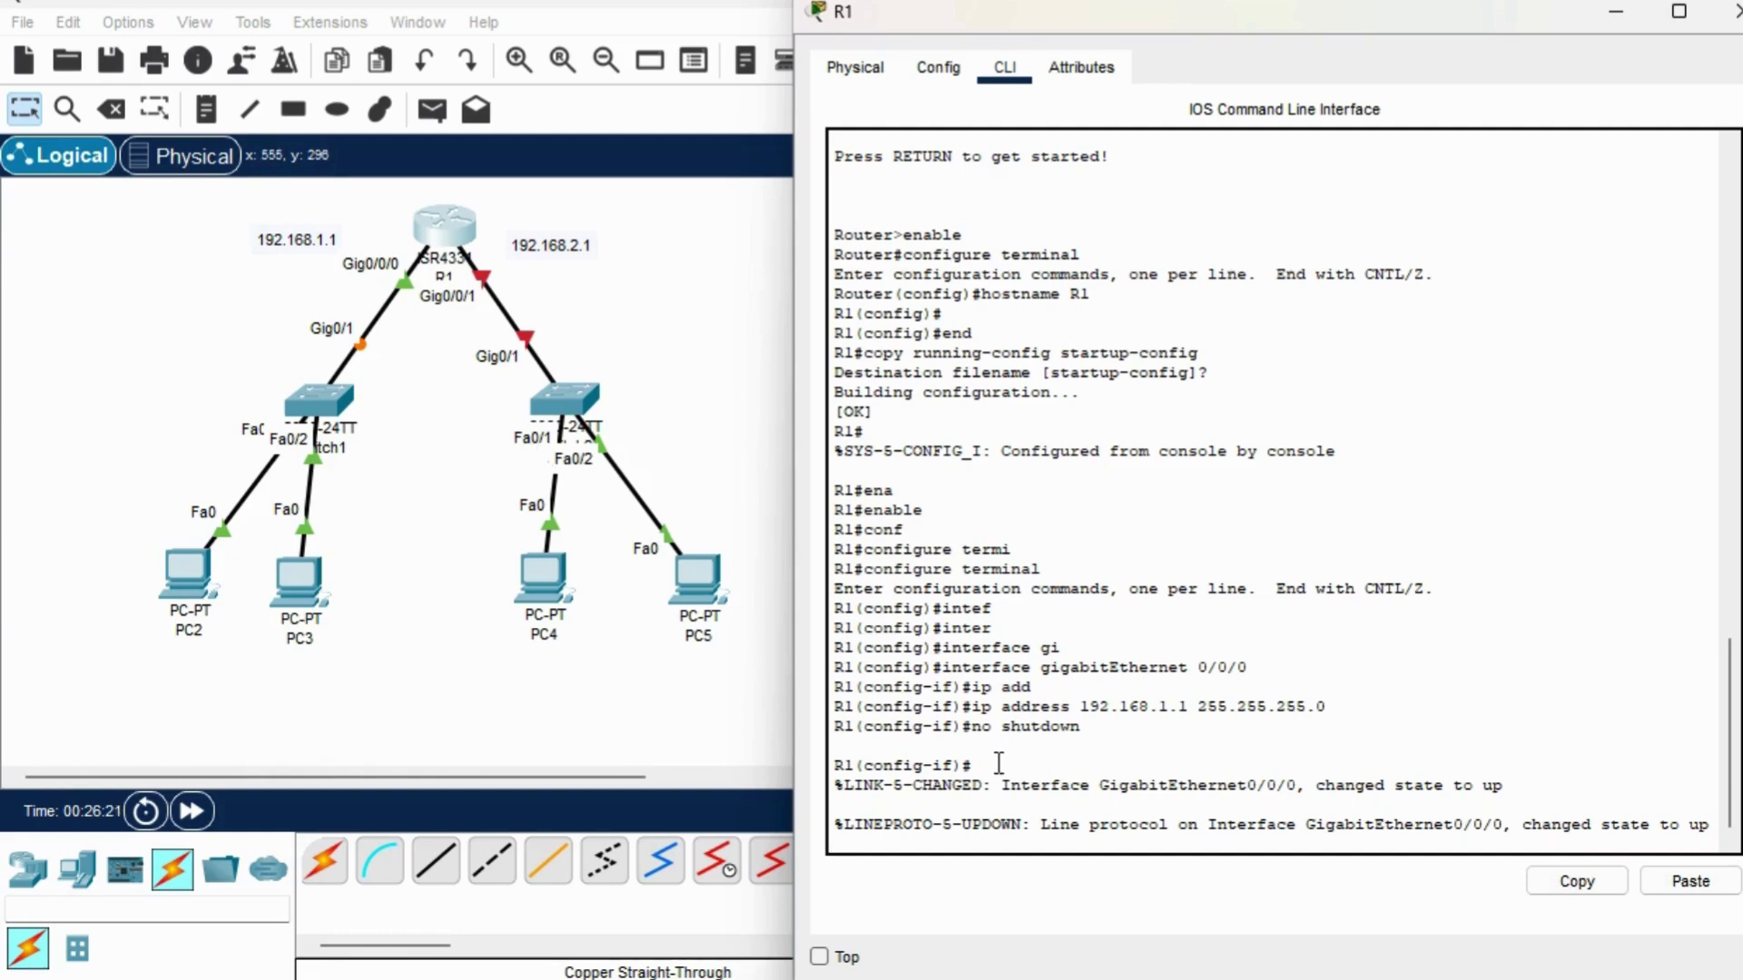
key("Return")
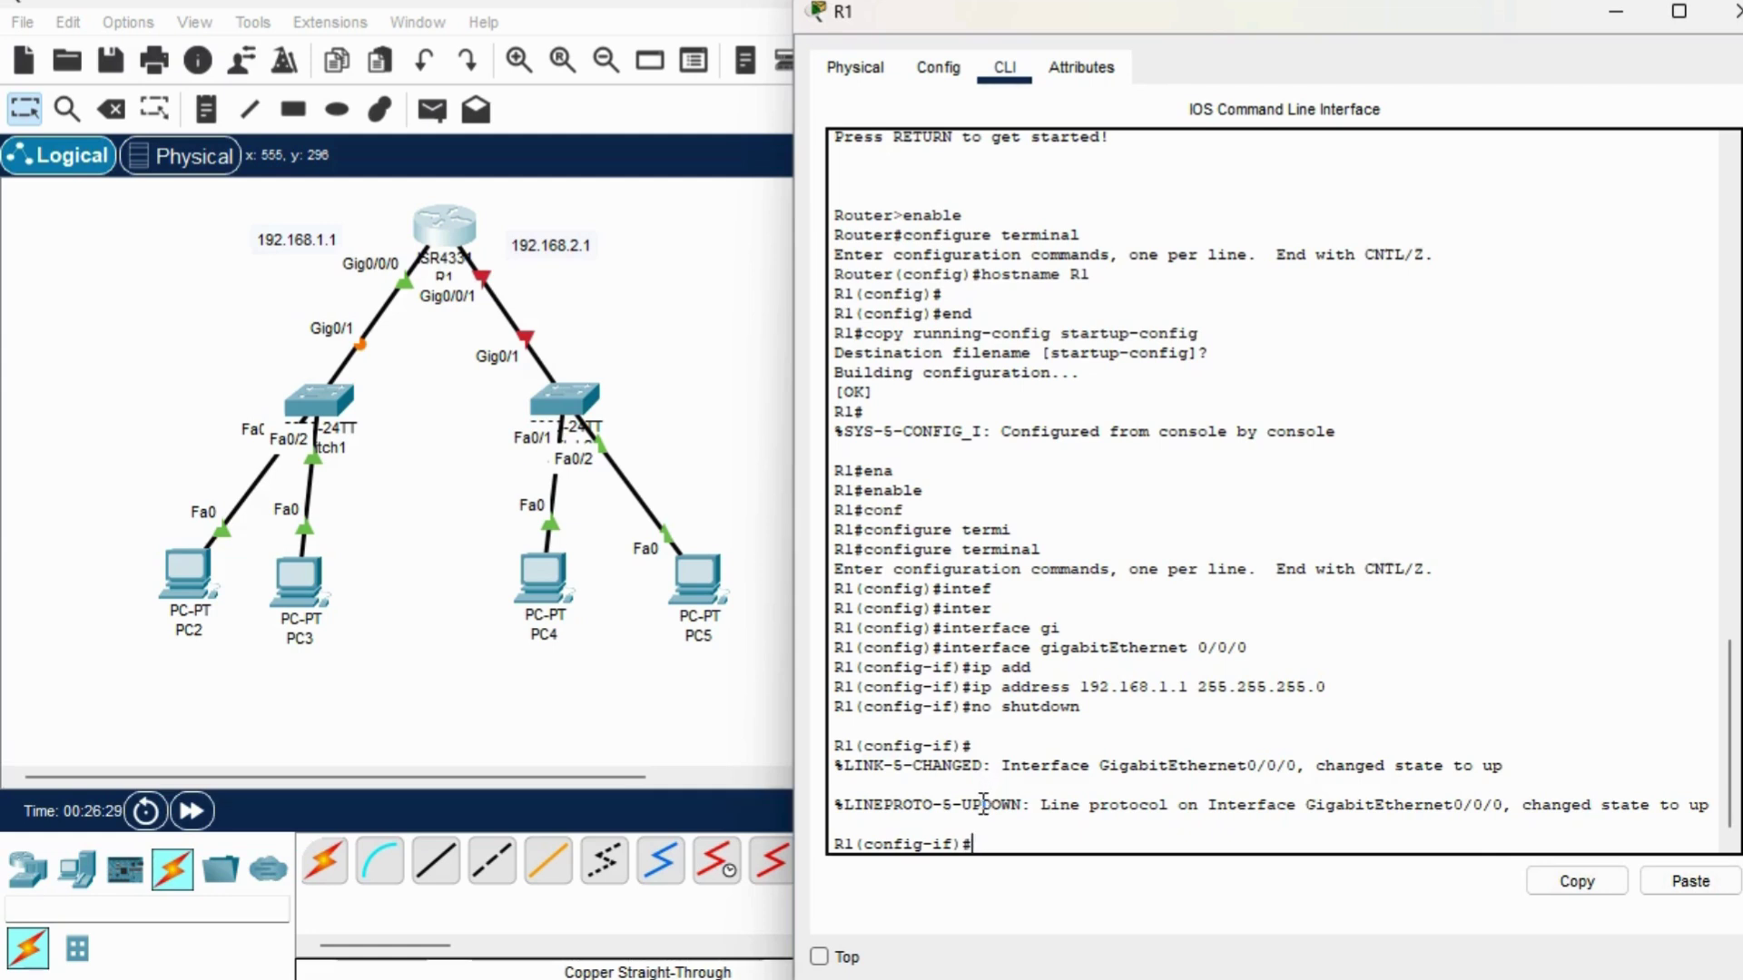
type("exit")
key("Return")
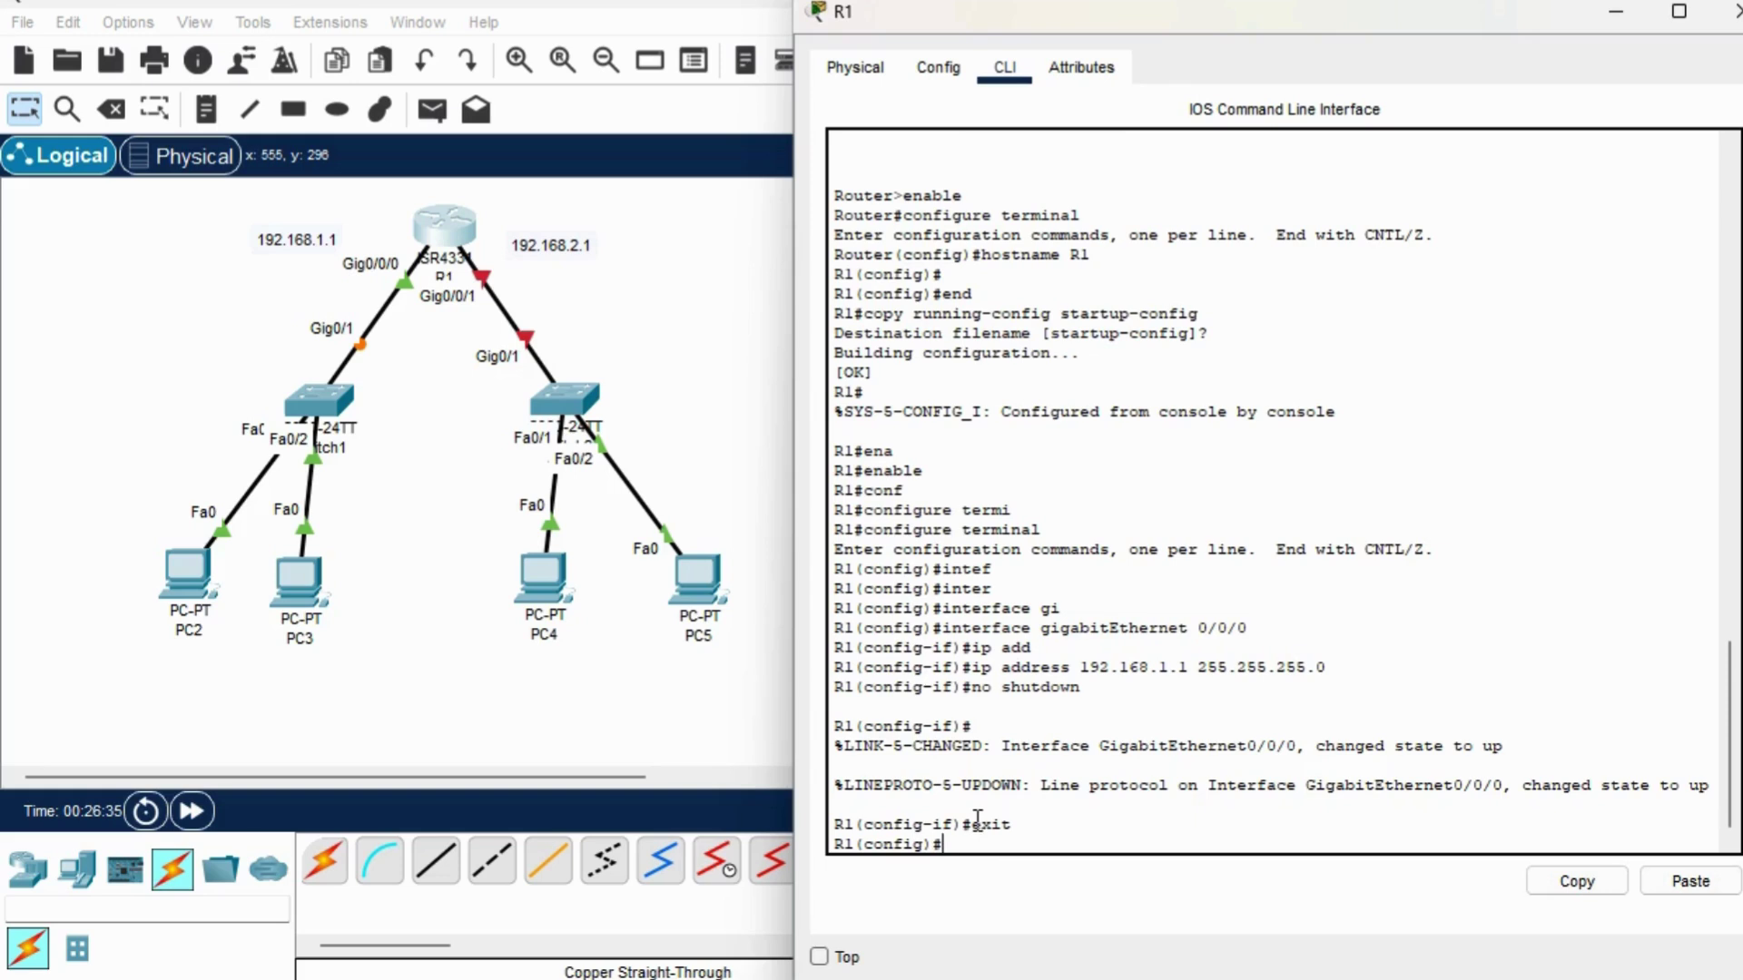
Enter interface configuration mode for gigabitEthernet 0/0/1 on R1.
type("inter")
key("Tab")
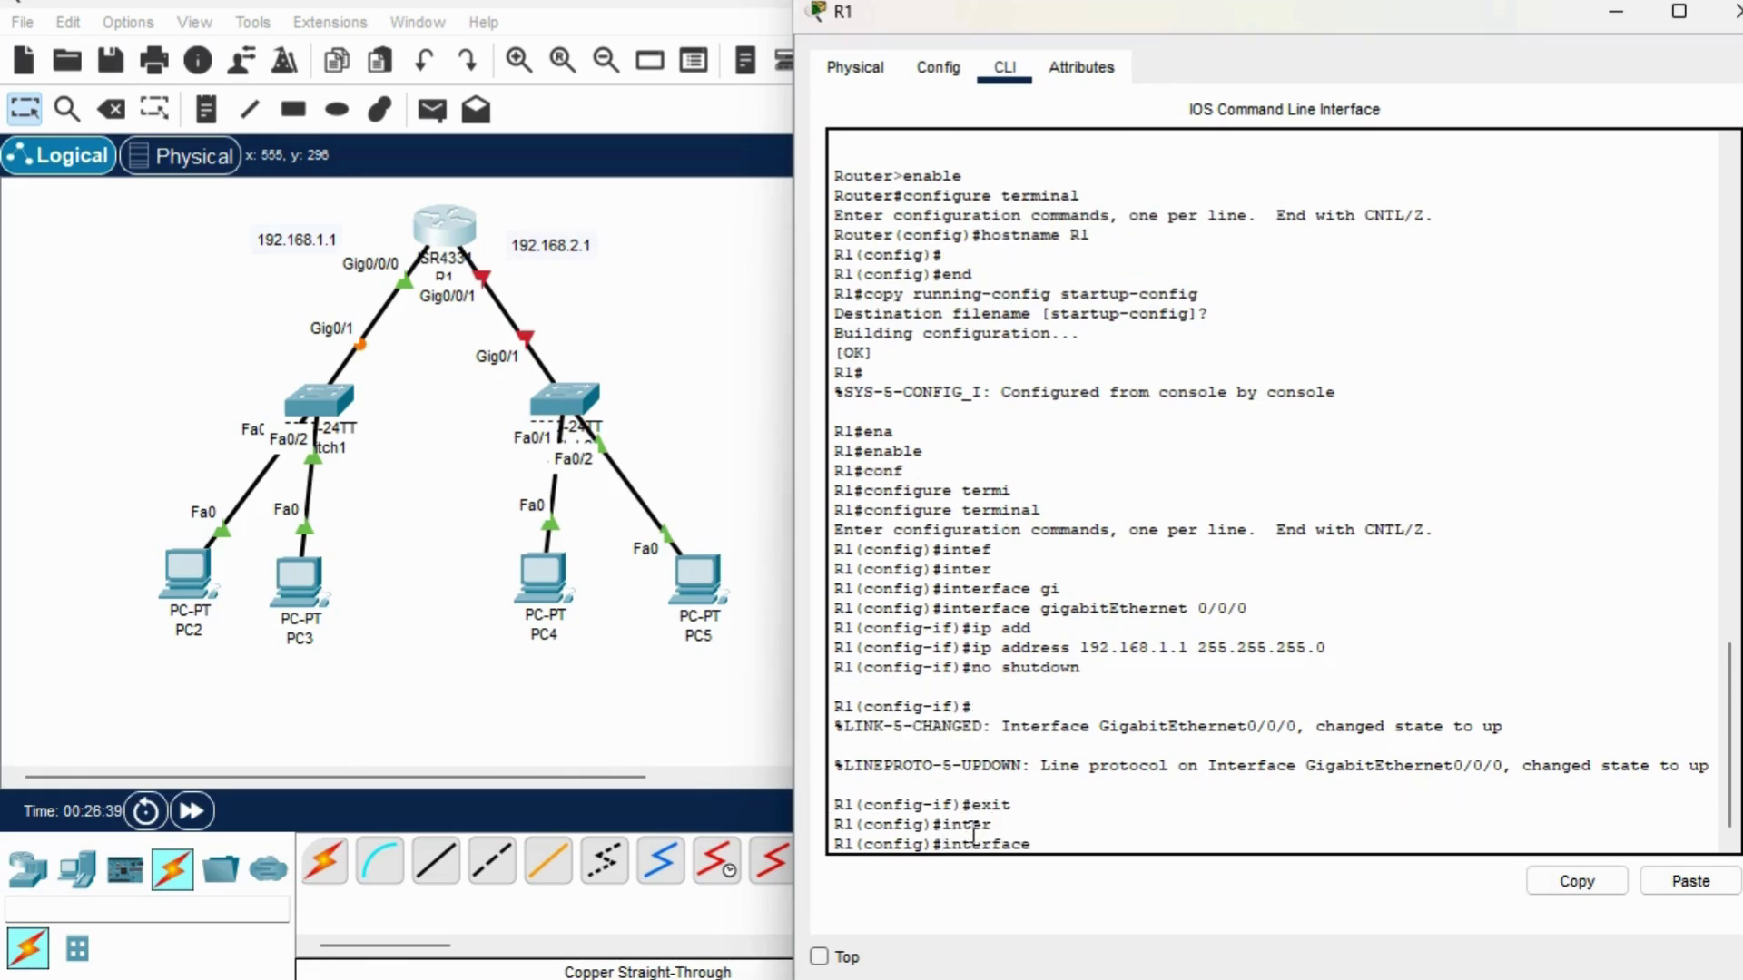
type("gig")
key("Tab")
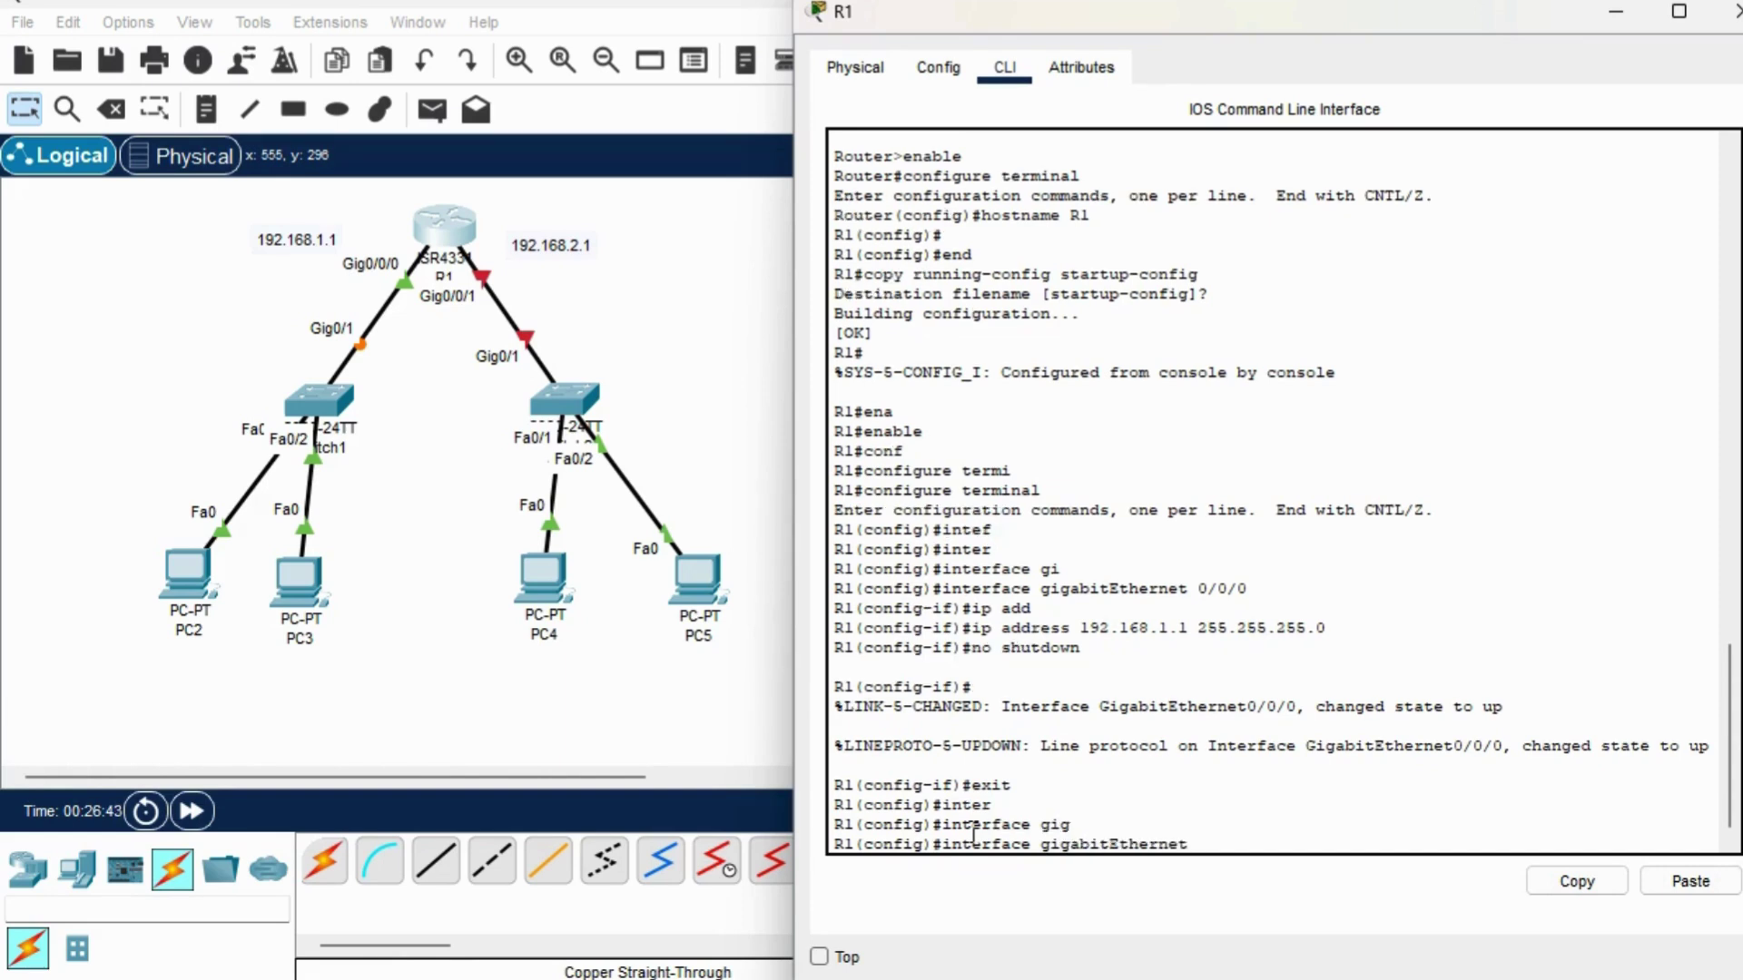
type("0/0/1")
key("Return")
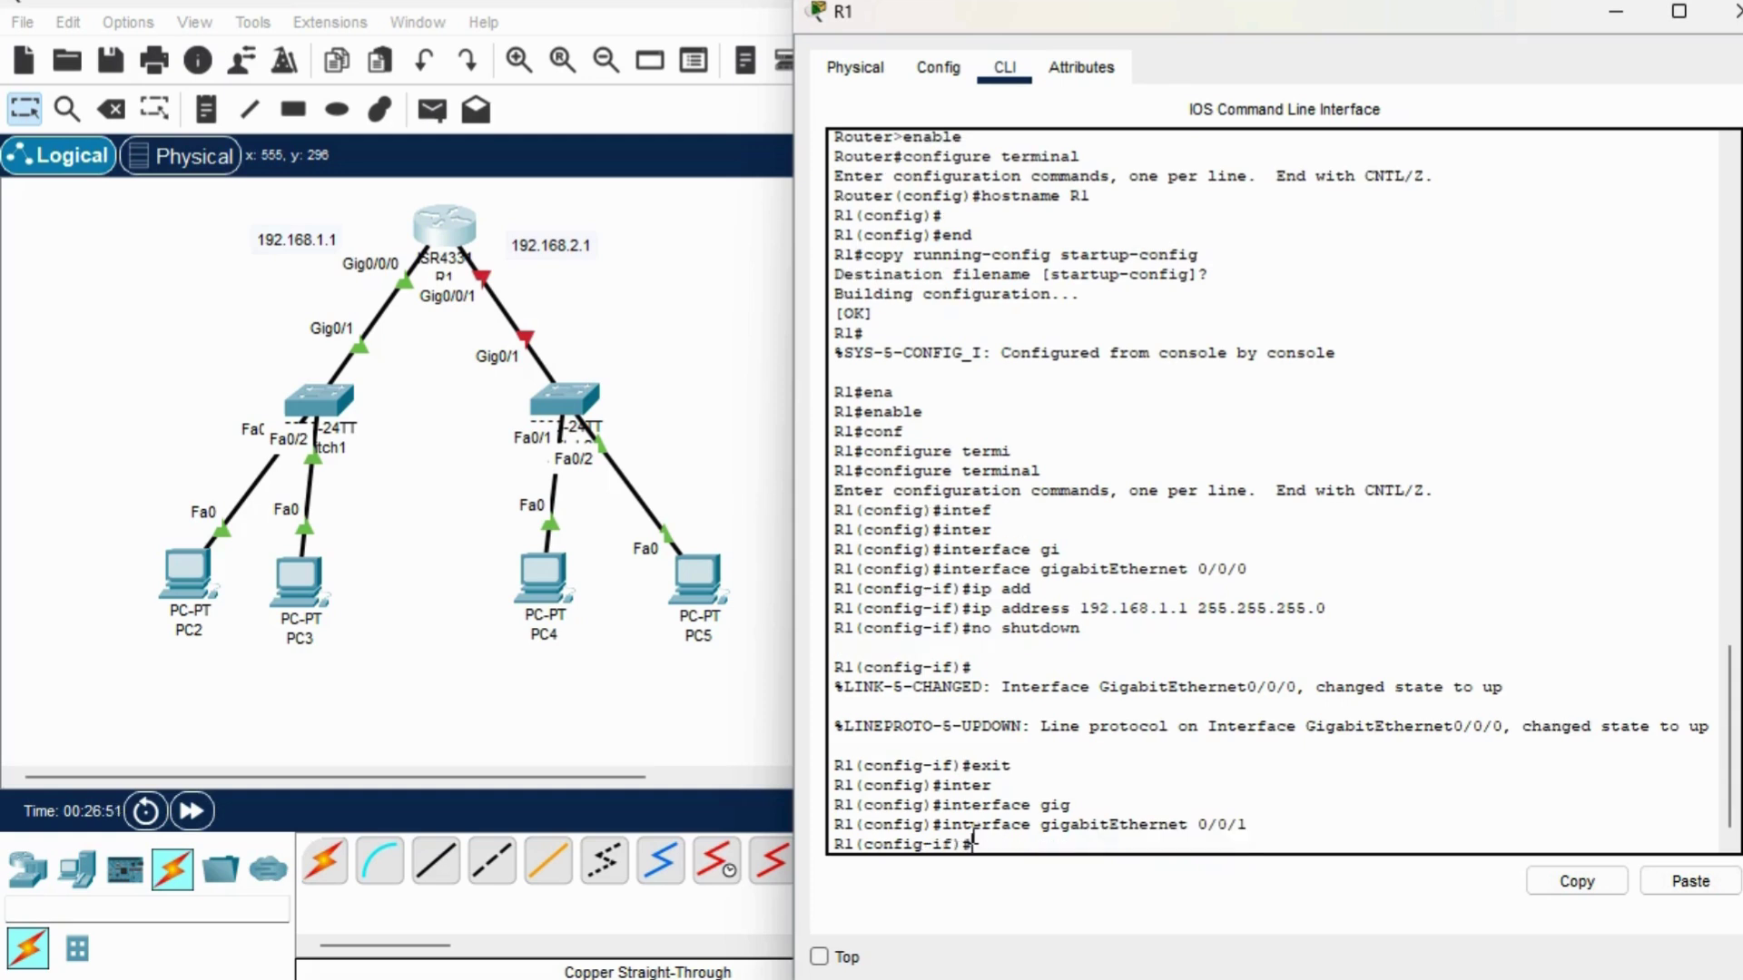
Assign IP address 192.168.2.1 with subnet mask 255.255.255.0 to R1's gigabitEthernet 0/0/1 interface.
type("ip add")
key("Tab")
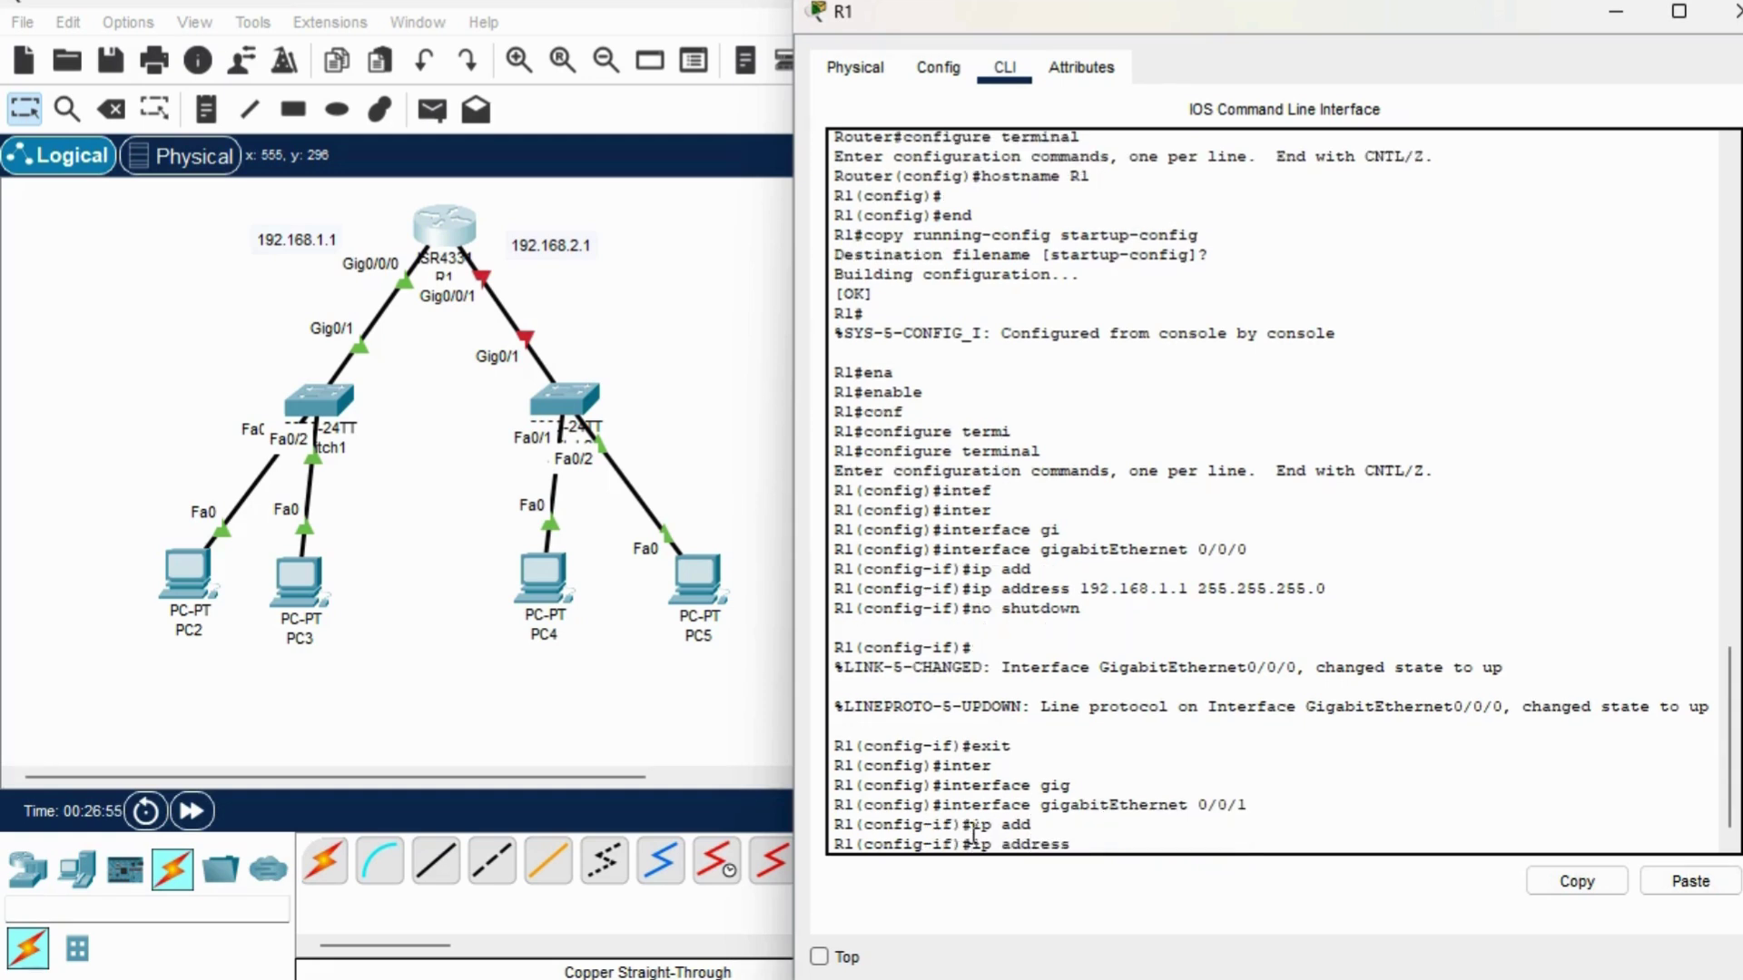
type("192.168.2.1")
type("255.")
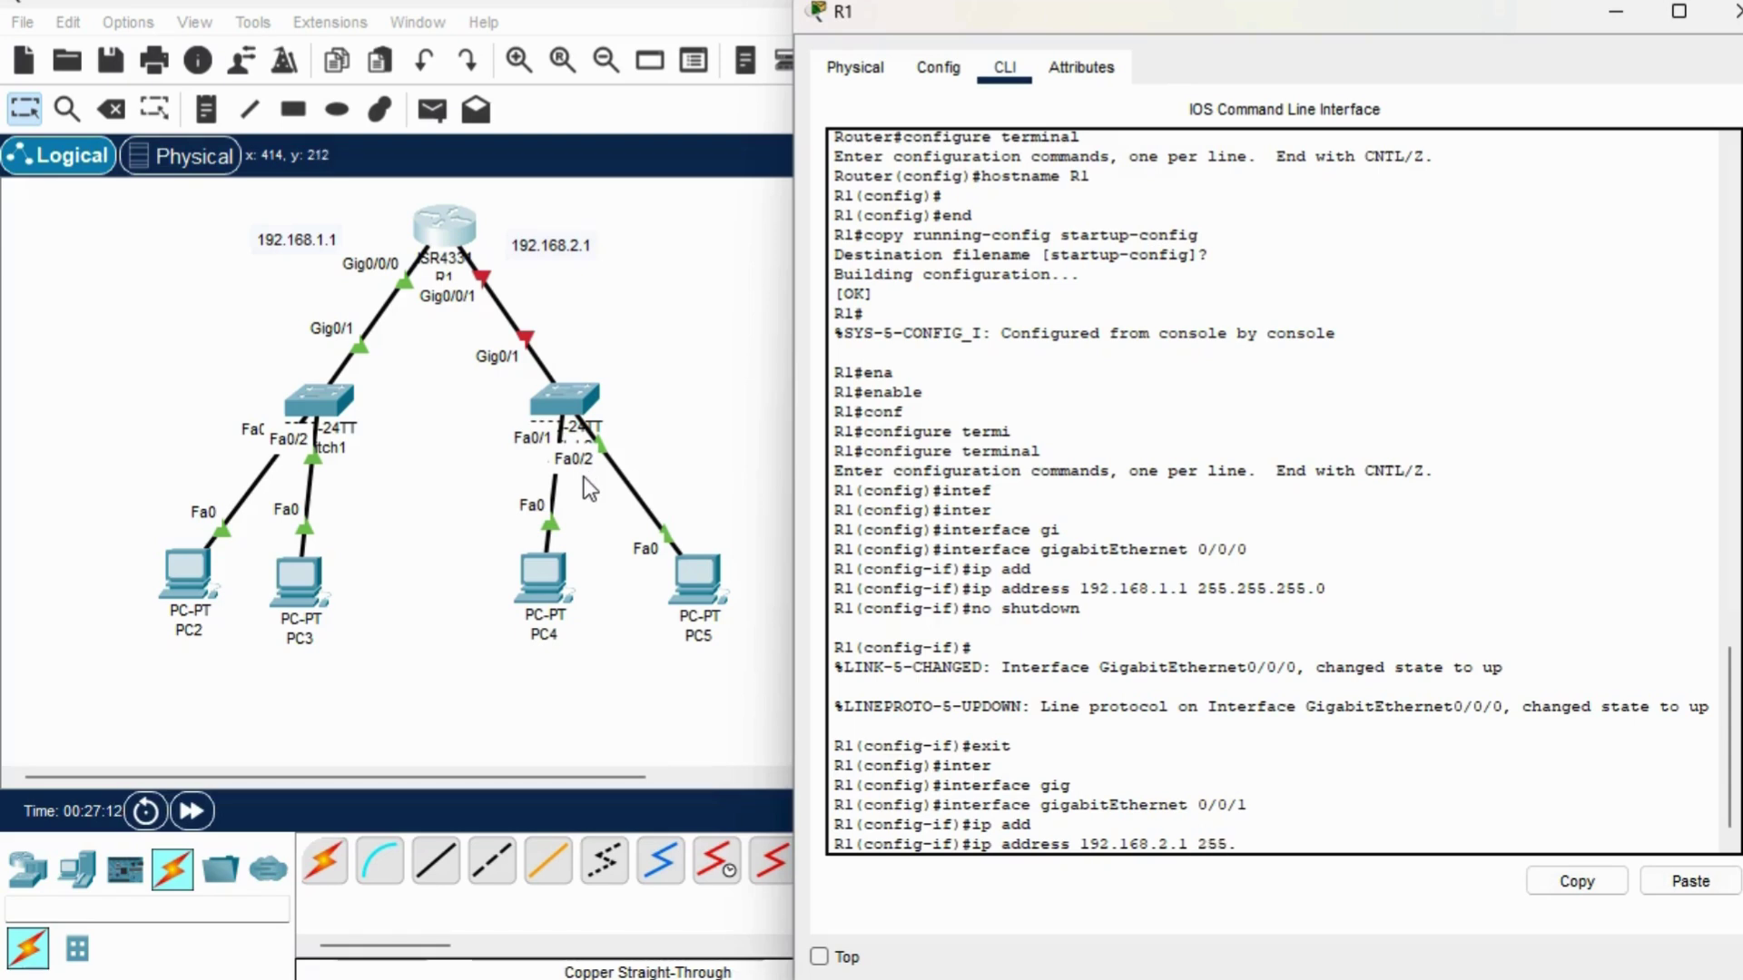
type("255.255.0")
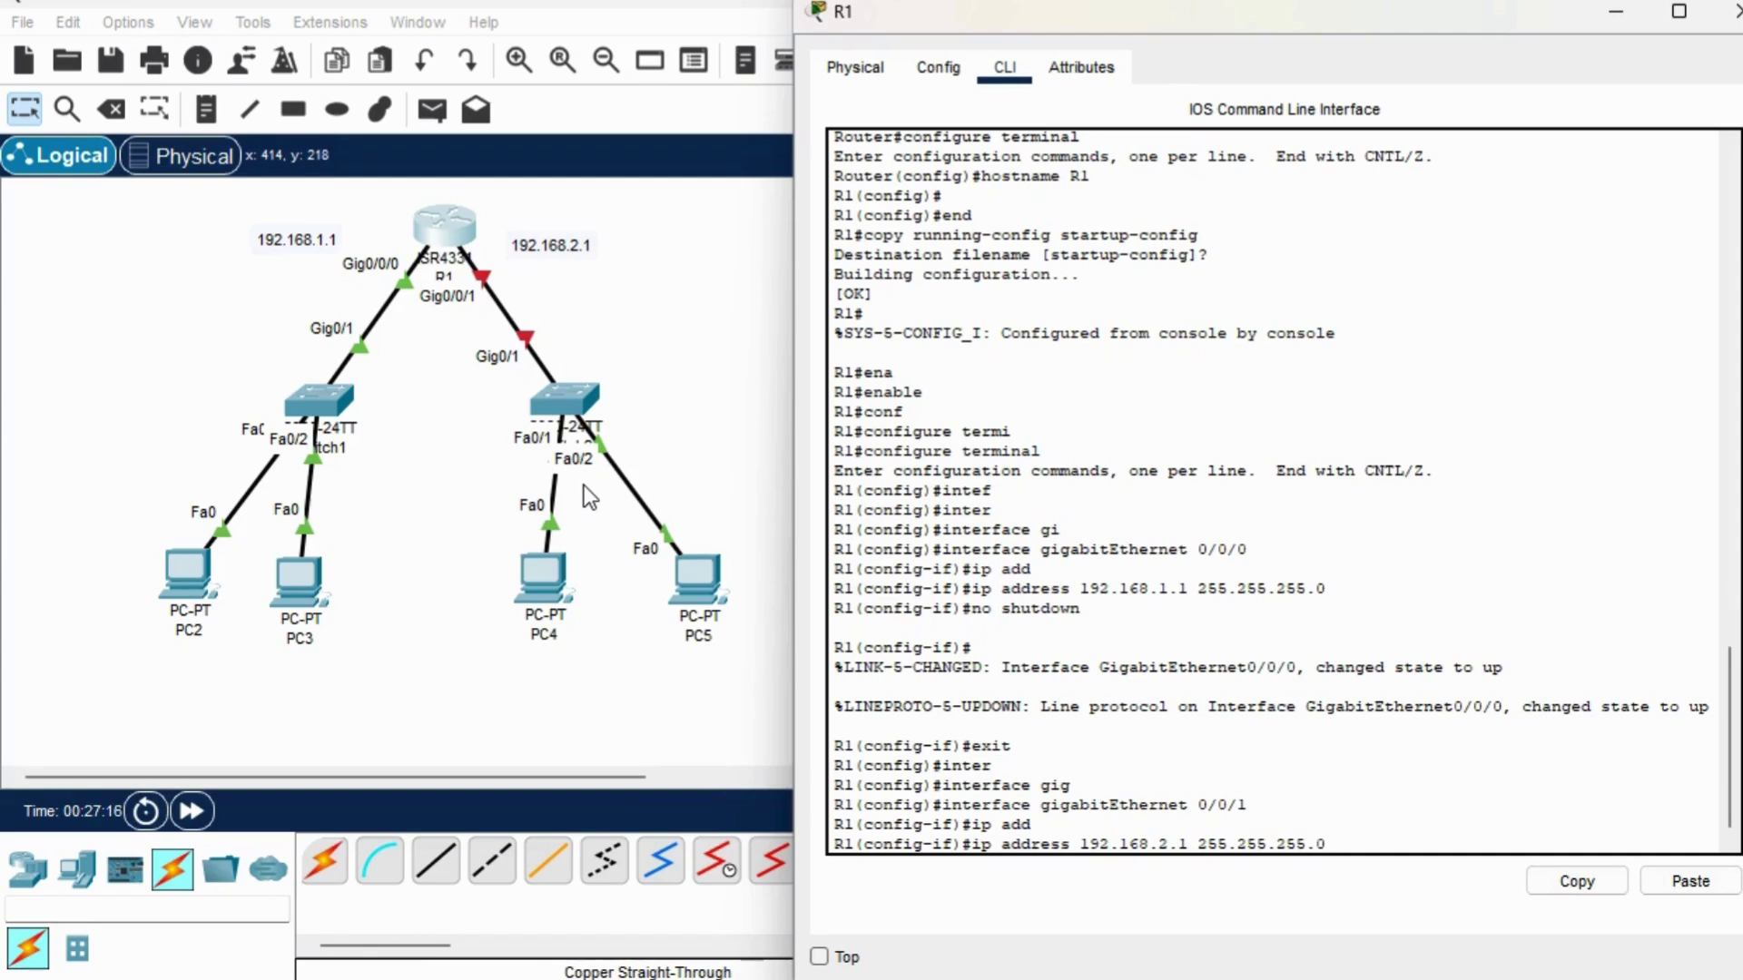
key("Return")
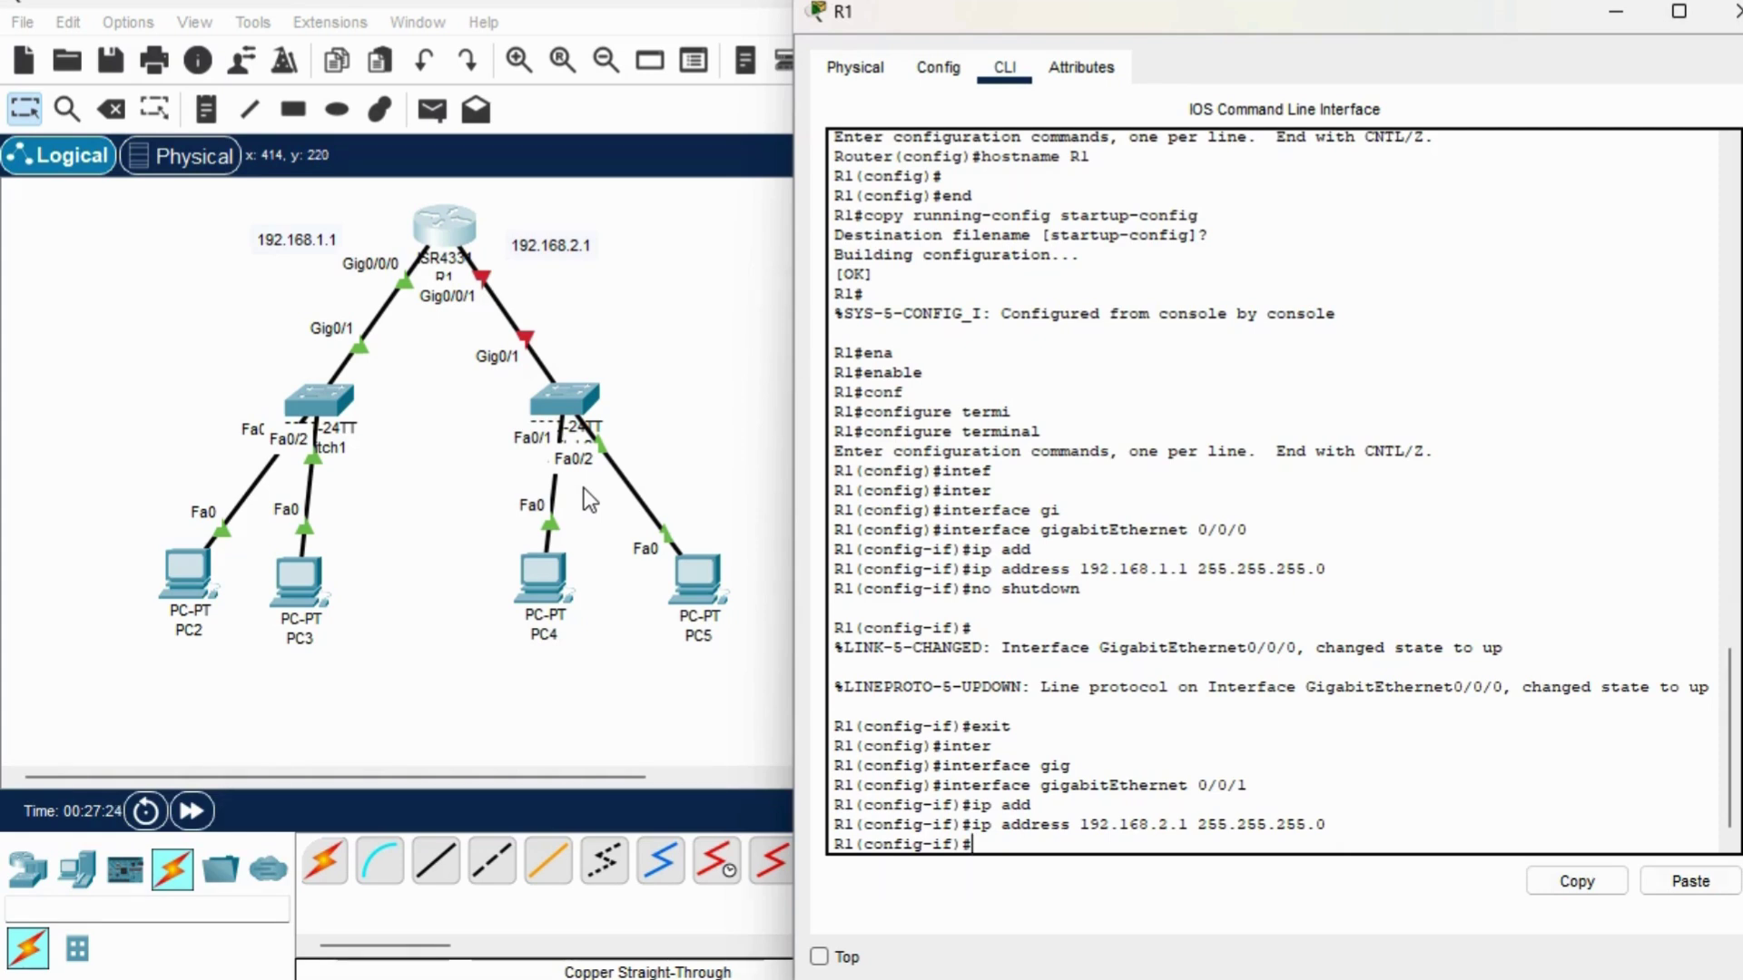
Enable R1's gigabitEthernet 0/0/1 interface with no shutdown and close the router's configuration window.
type("no sh")
key("Return")
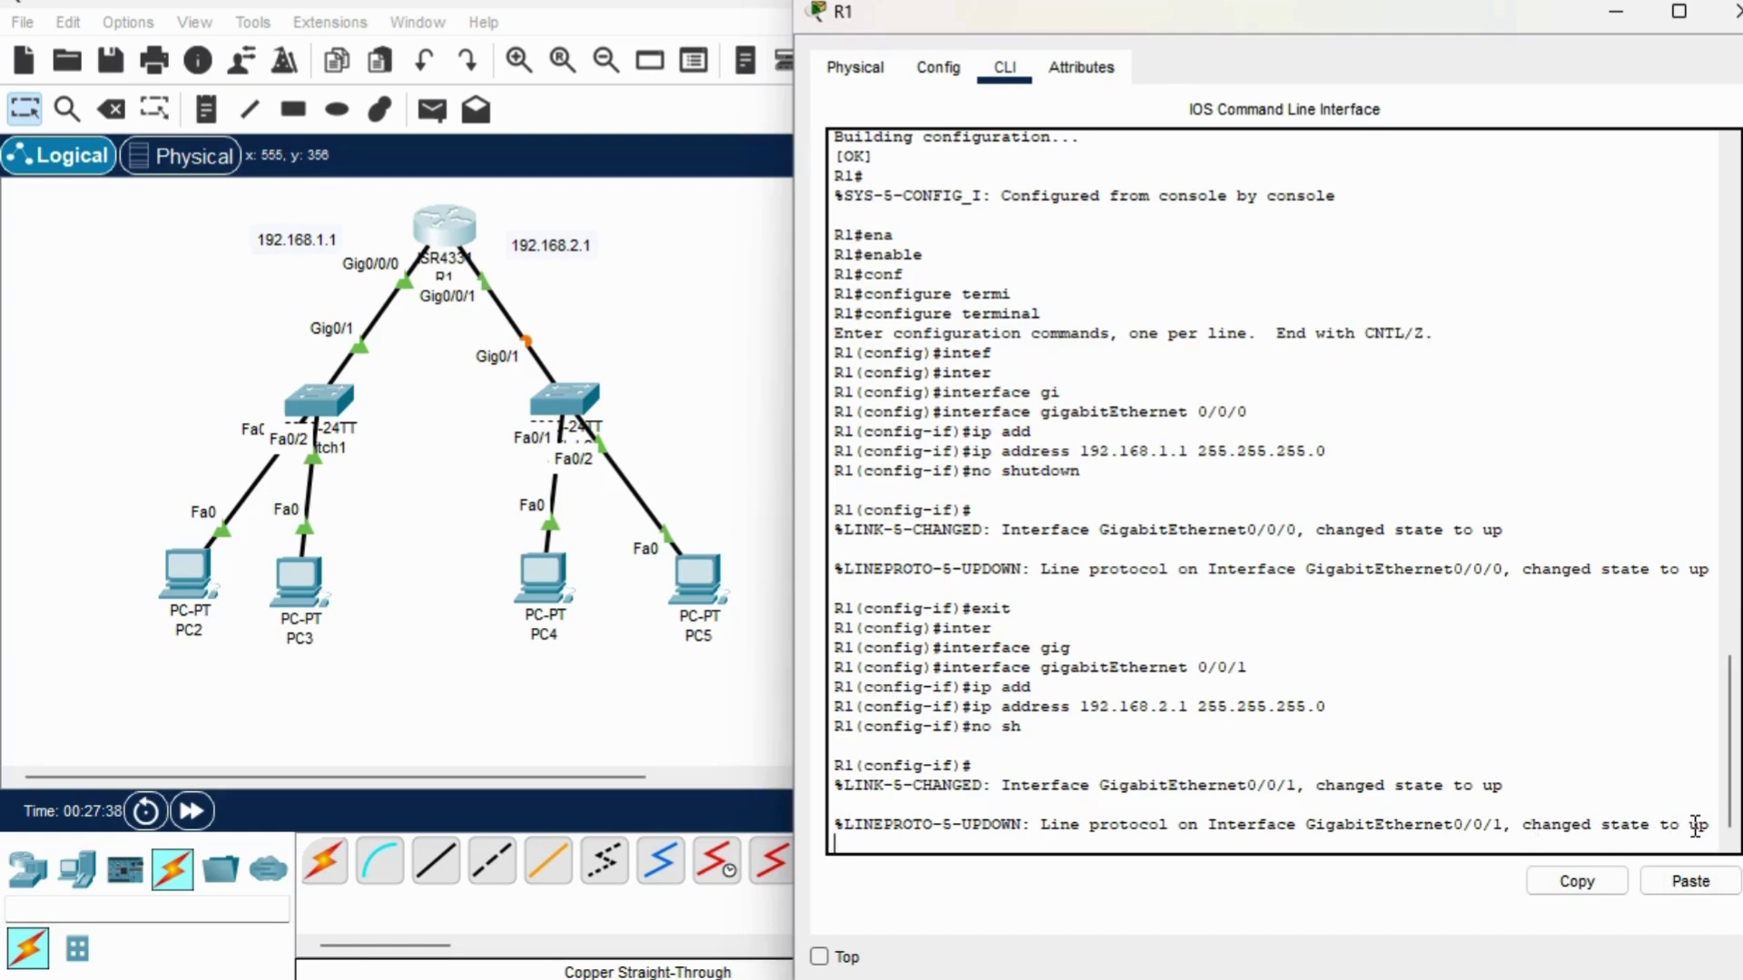
key("Return")
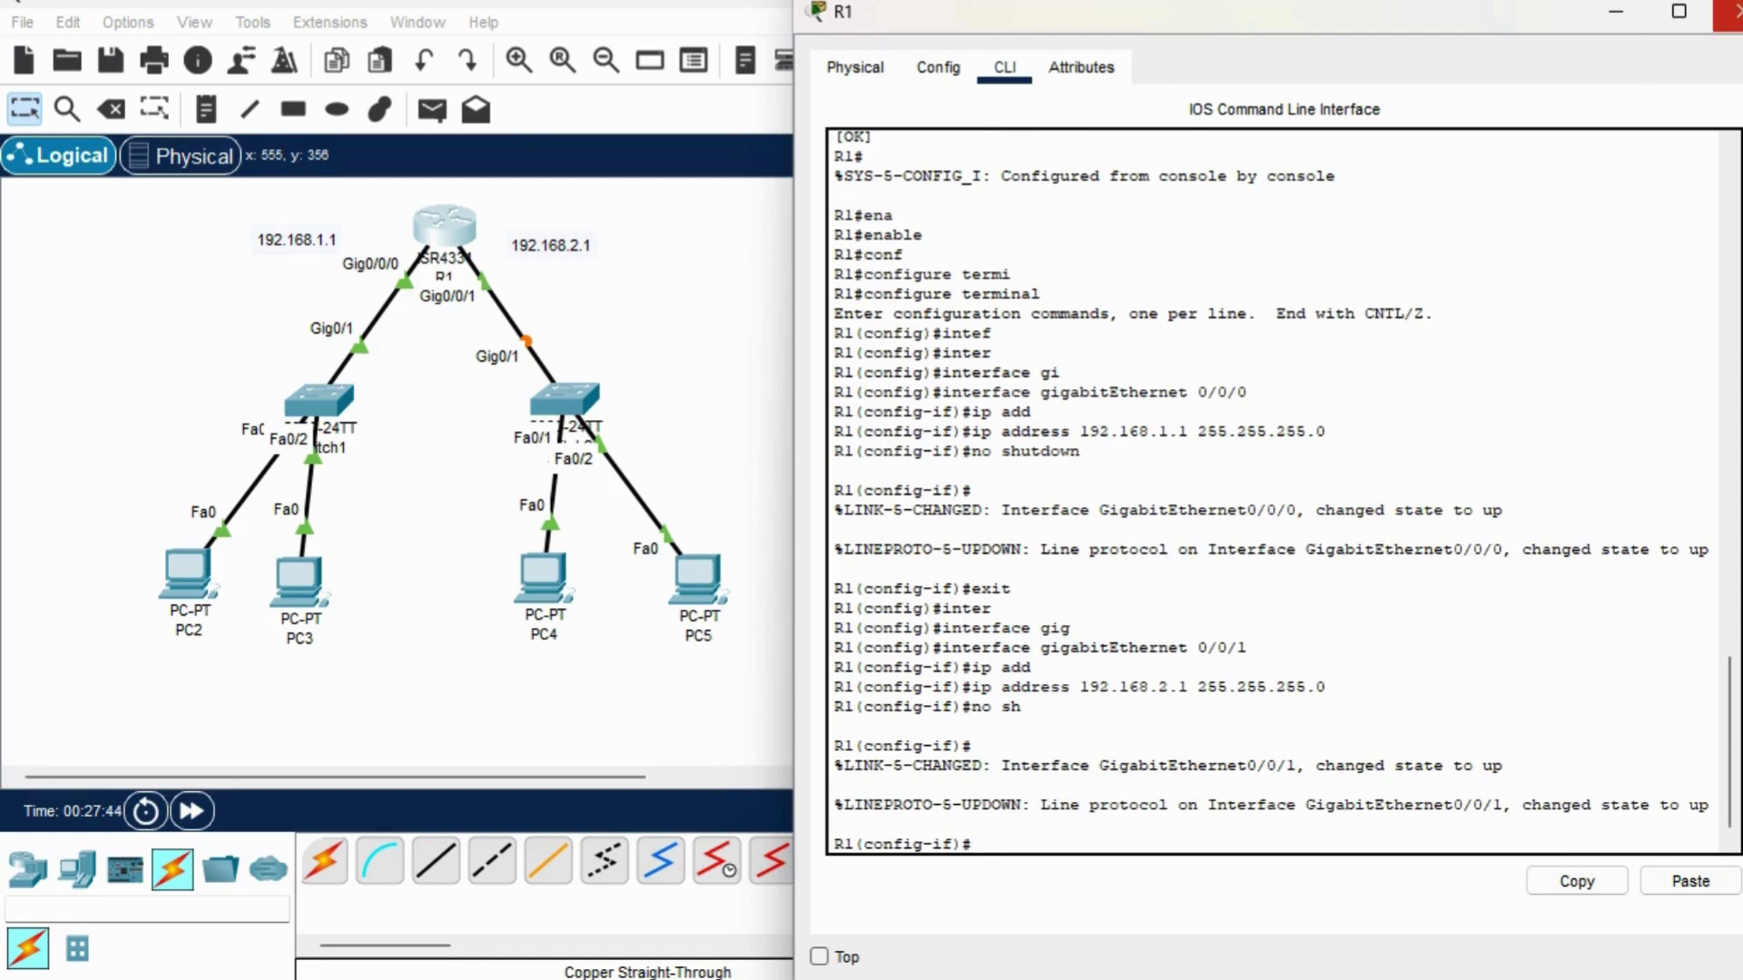
left_click(1728, 11)
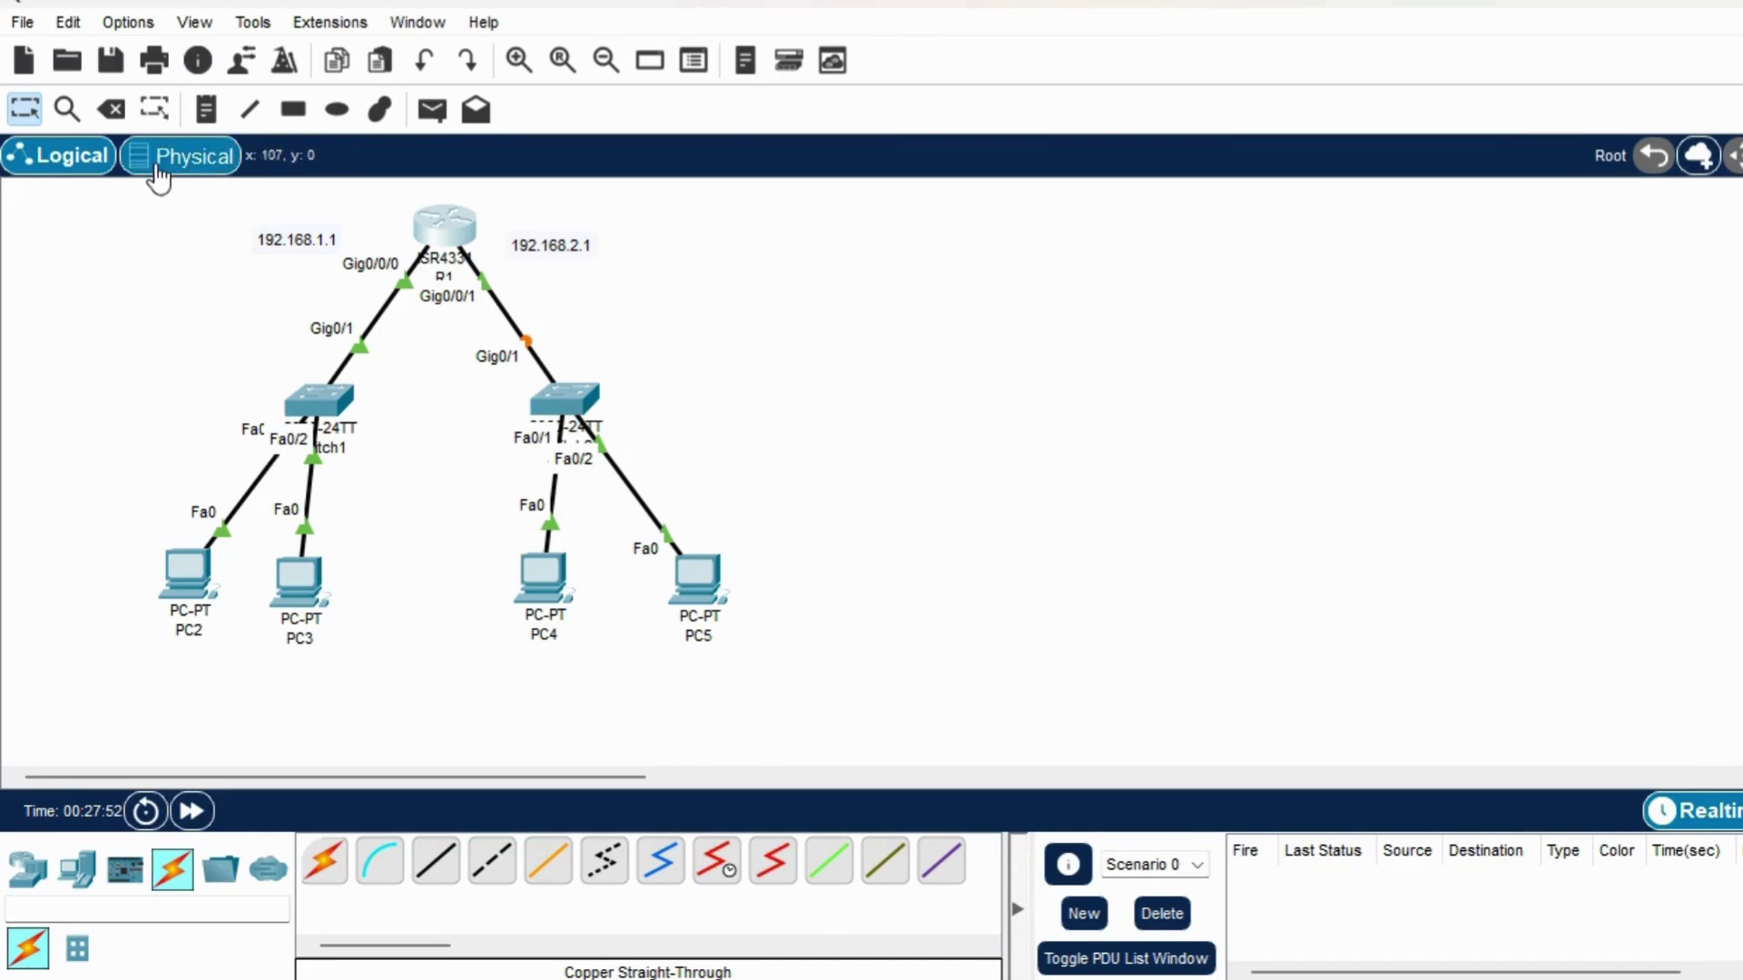
Place text notes reading 192.168.1.2 and 192.168.1.3 in the empty workspace below PC2 and PC3.
left_click(197, 110)
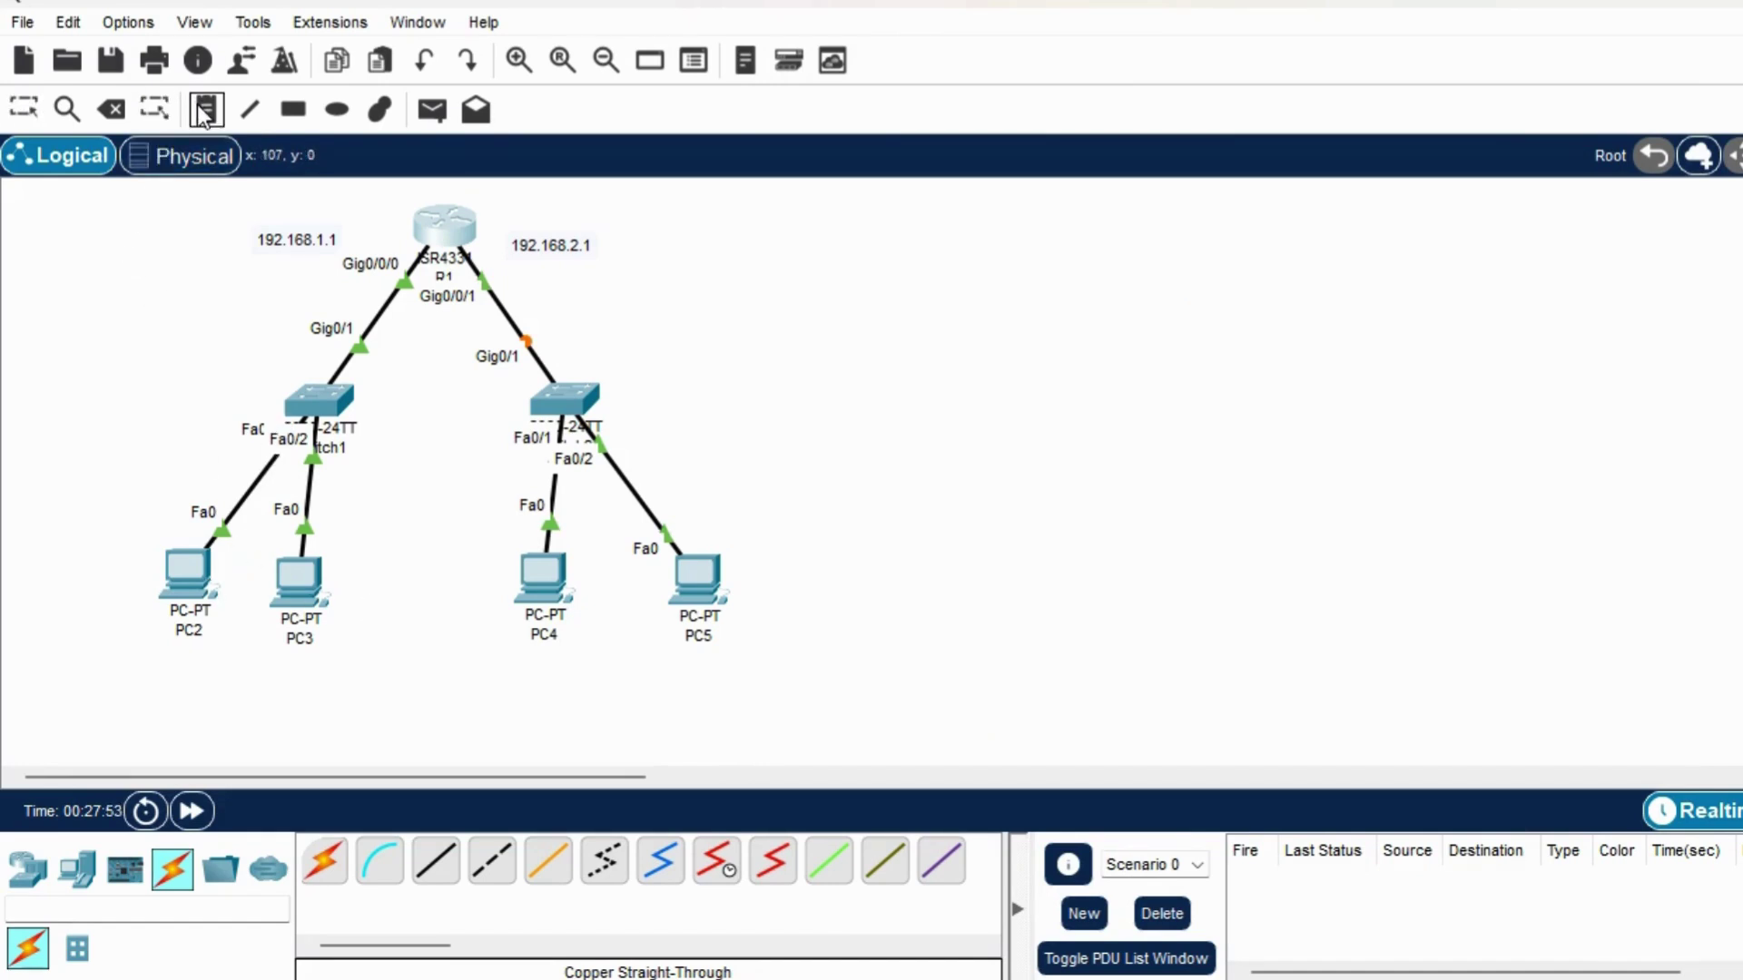
left_click(153, 688)
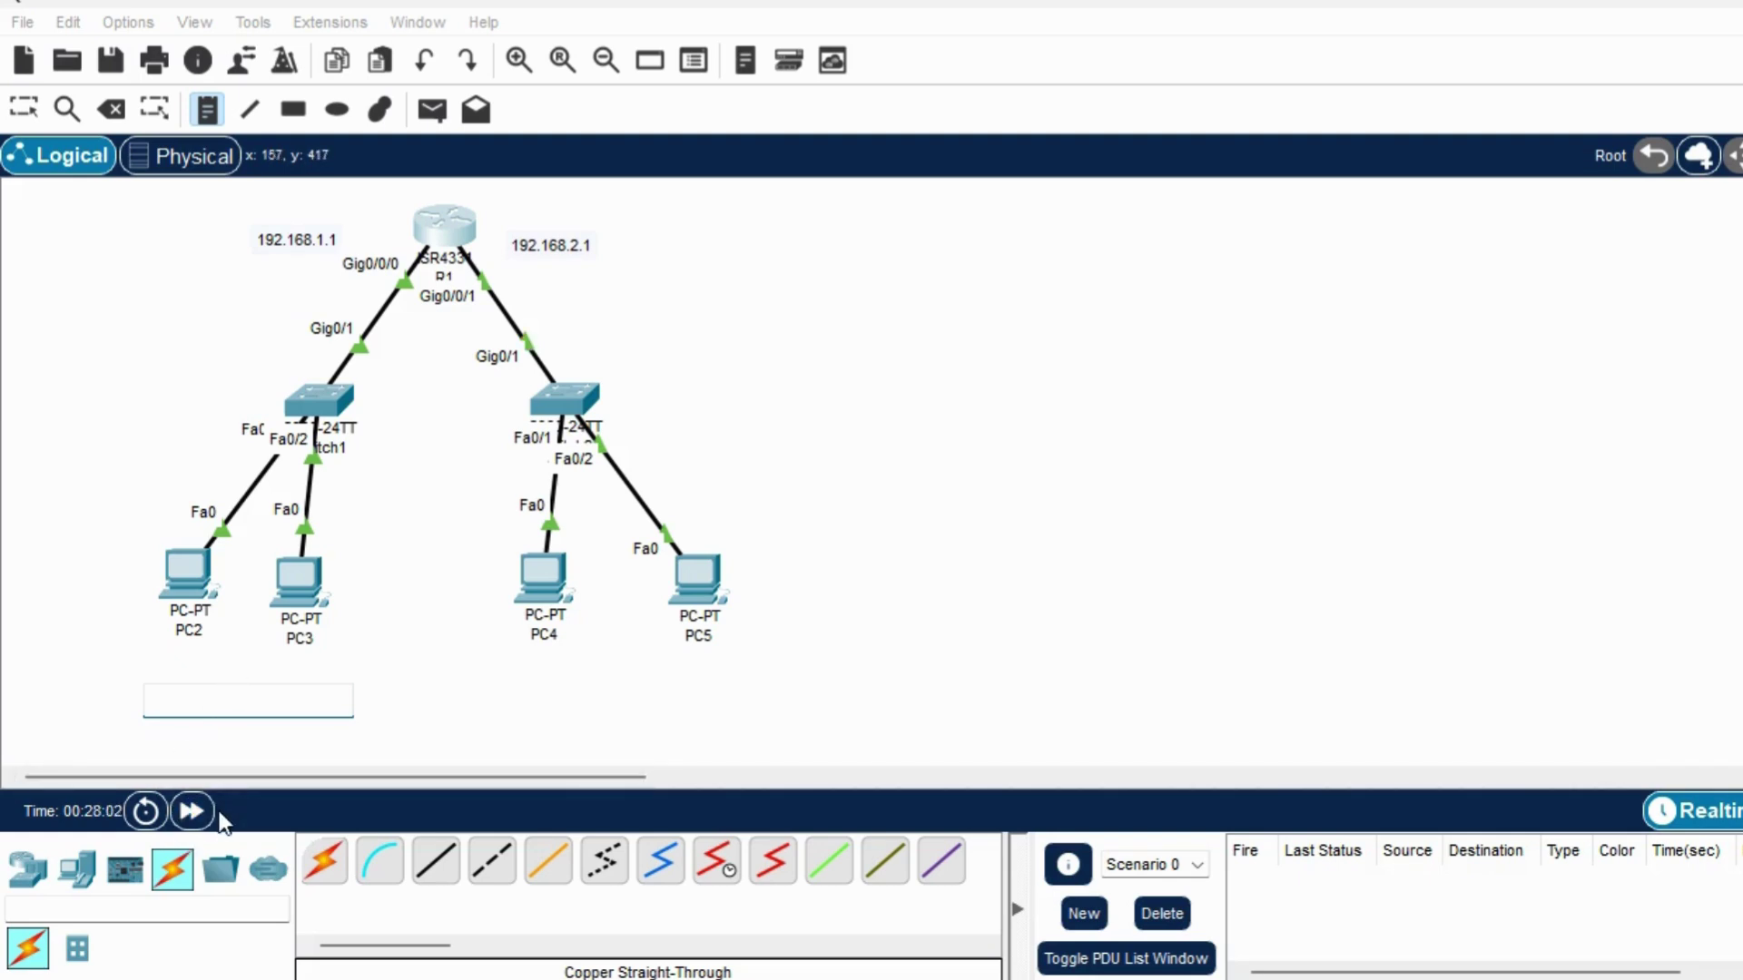
type("192.168")
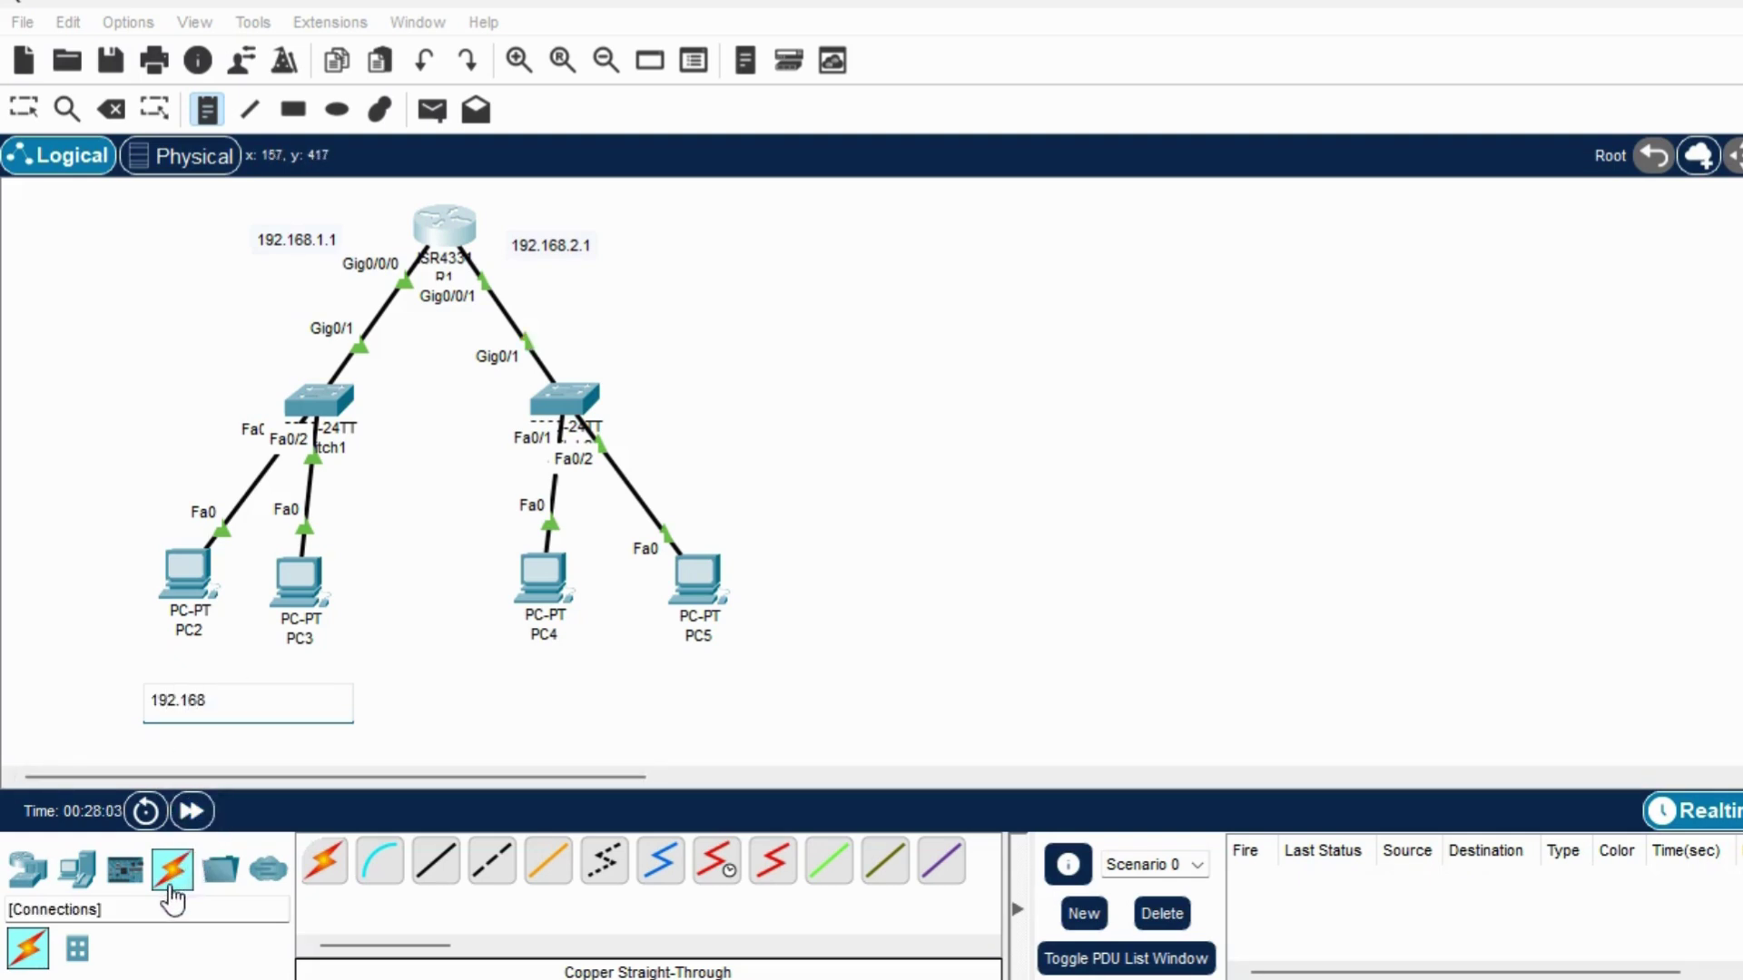
type(".1.2")
left_click(400, 702)
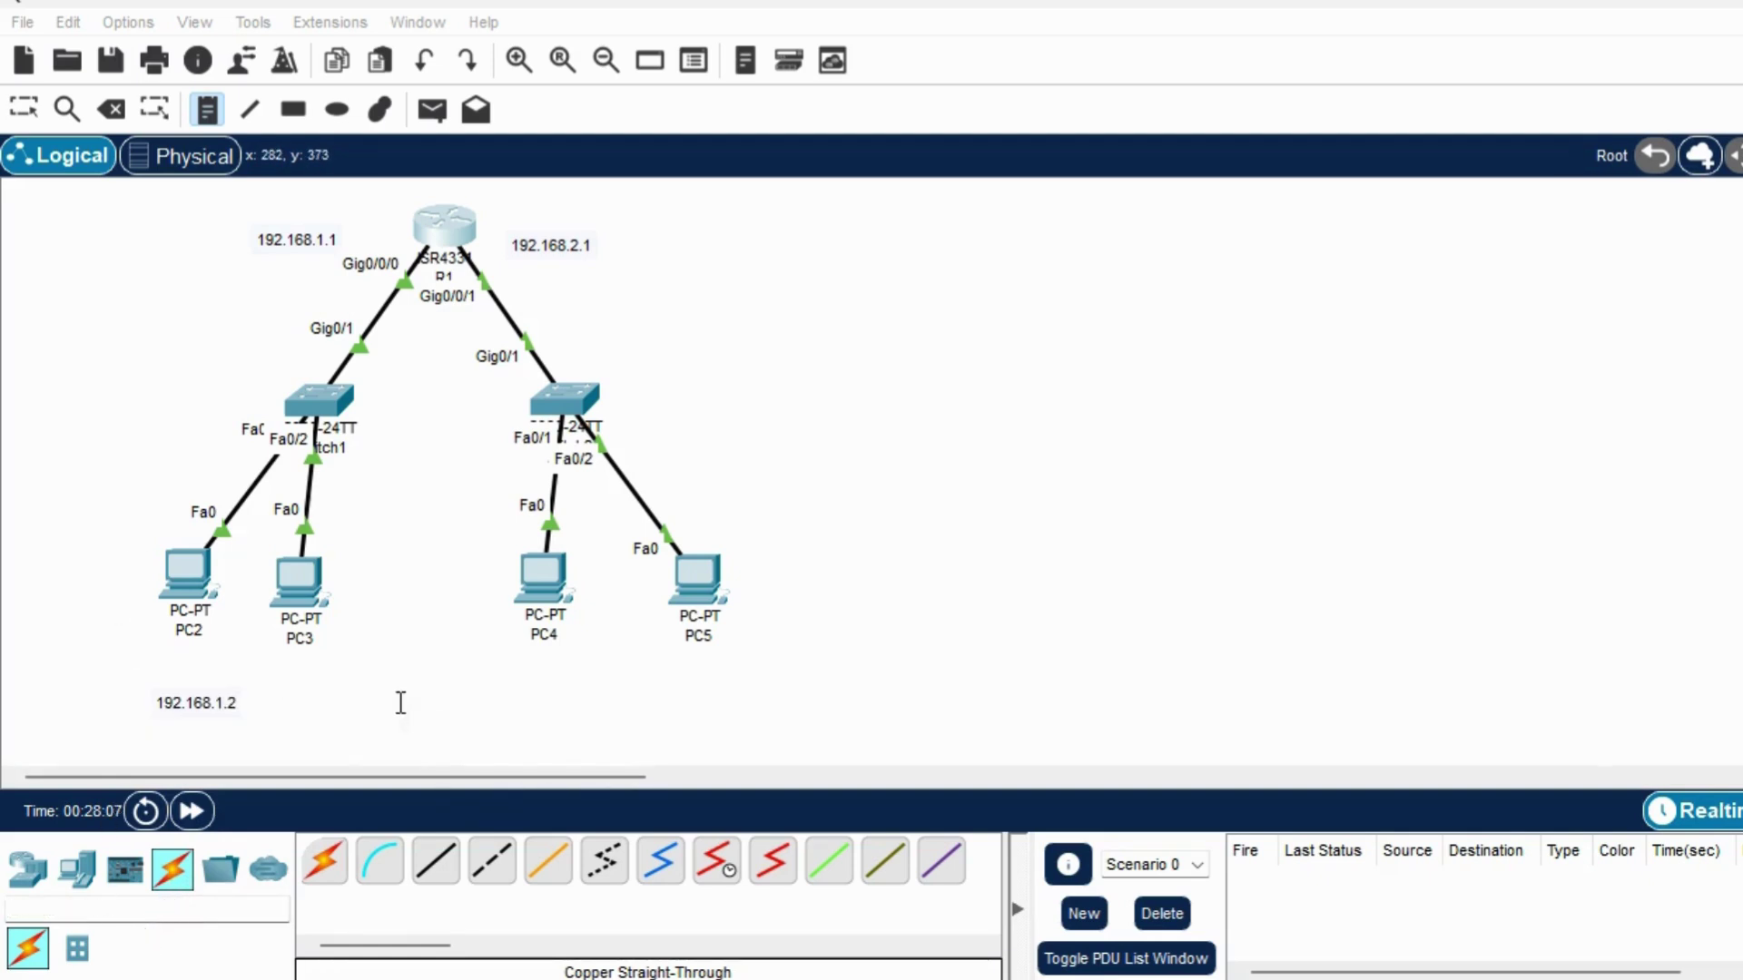
left_click(400, 703)
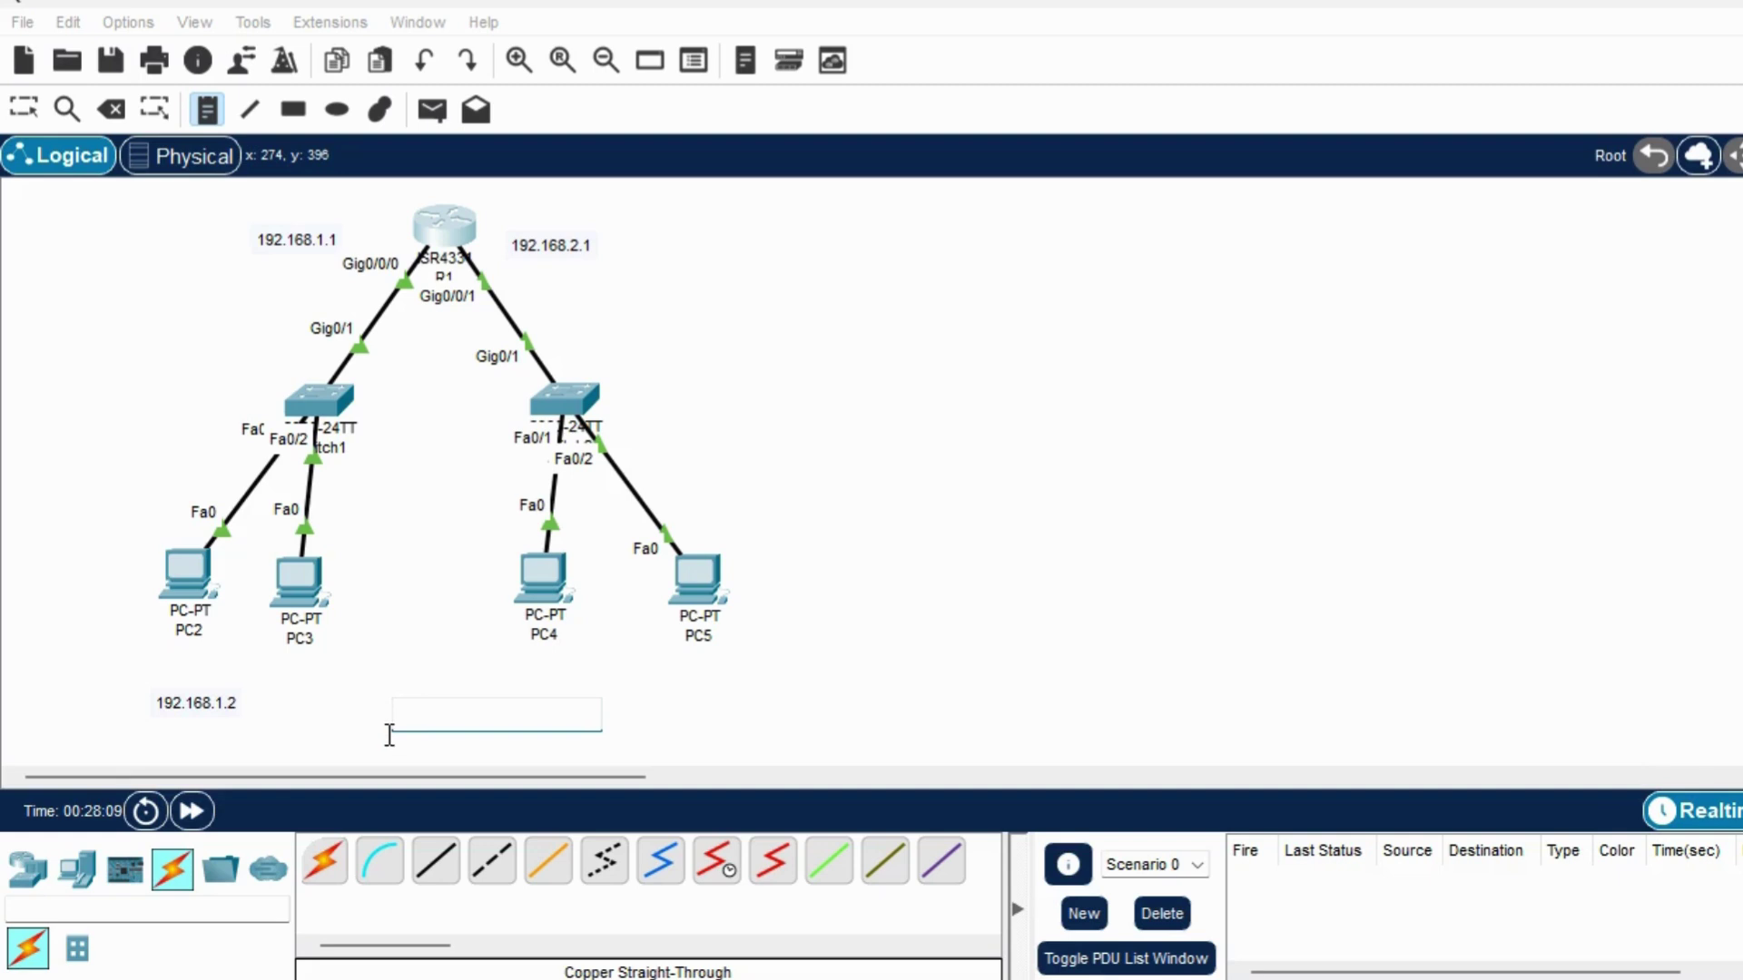
type("192.1")
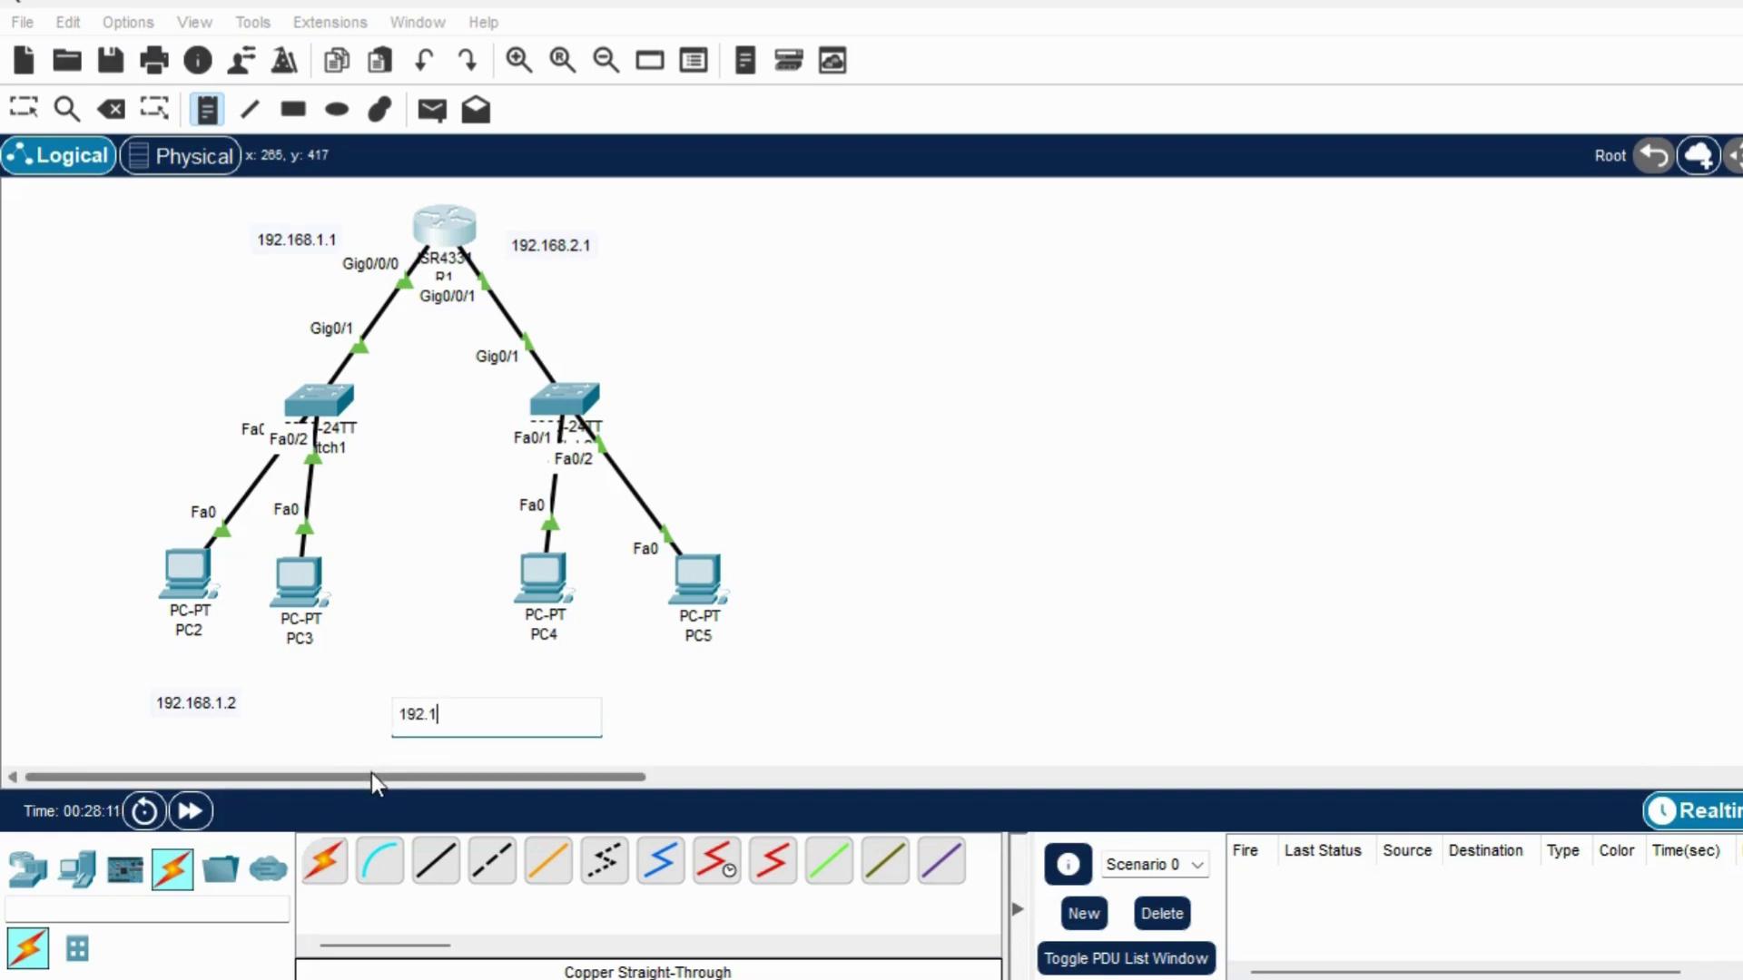
type("68.")
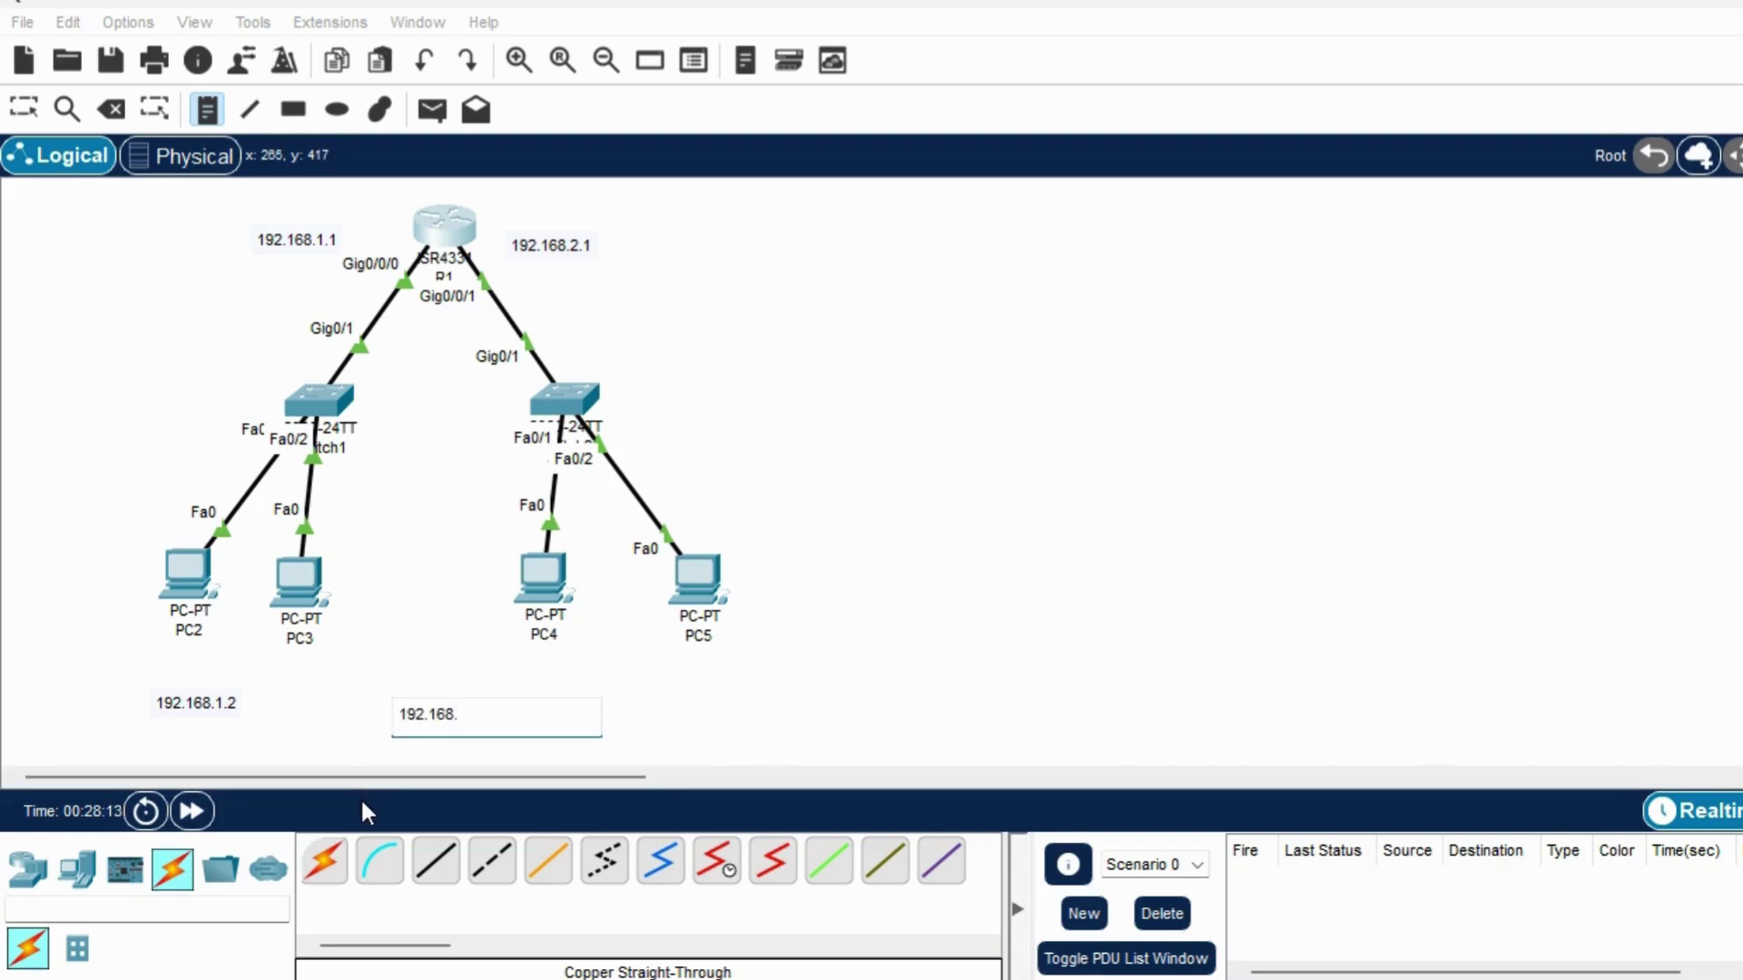
type("1.3")
Add text notes reading 192.168.2.2 and 192.168.2.3 in the workspace near PC5 and return to the Select tool.
left_click(760, 701)
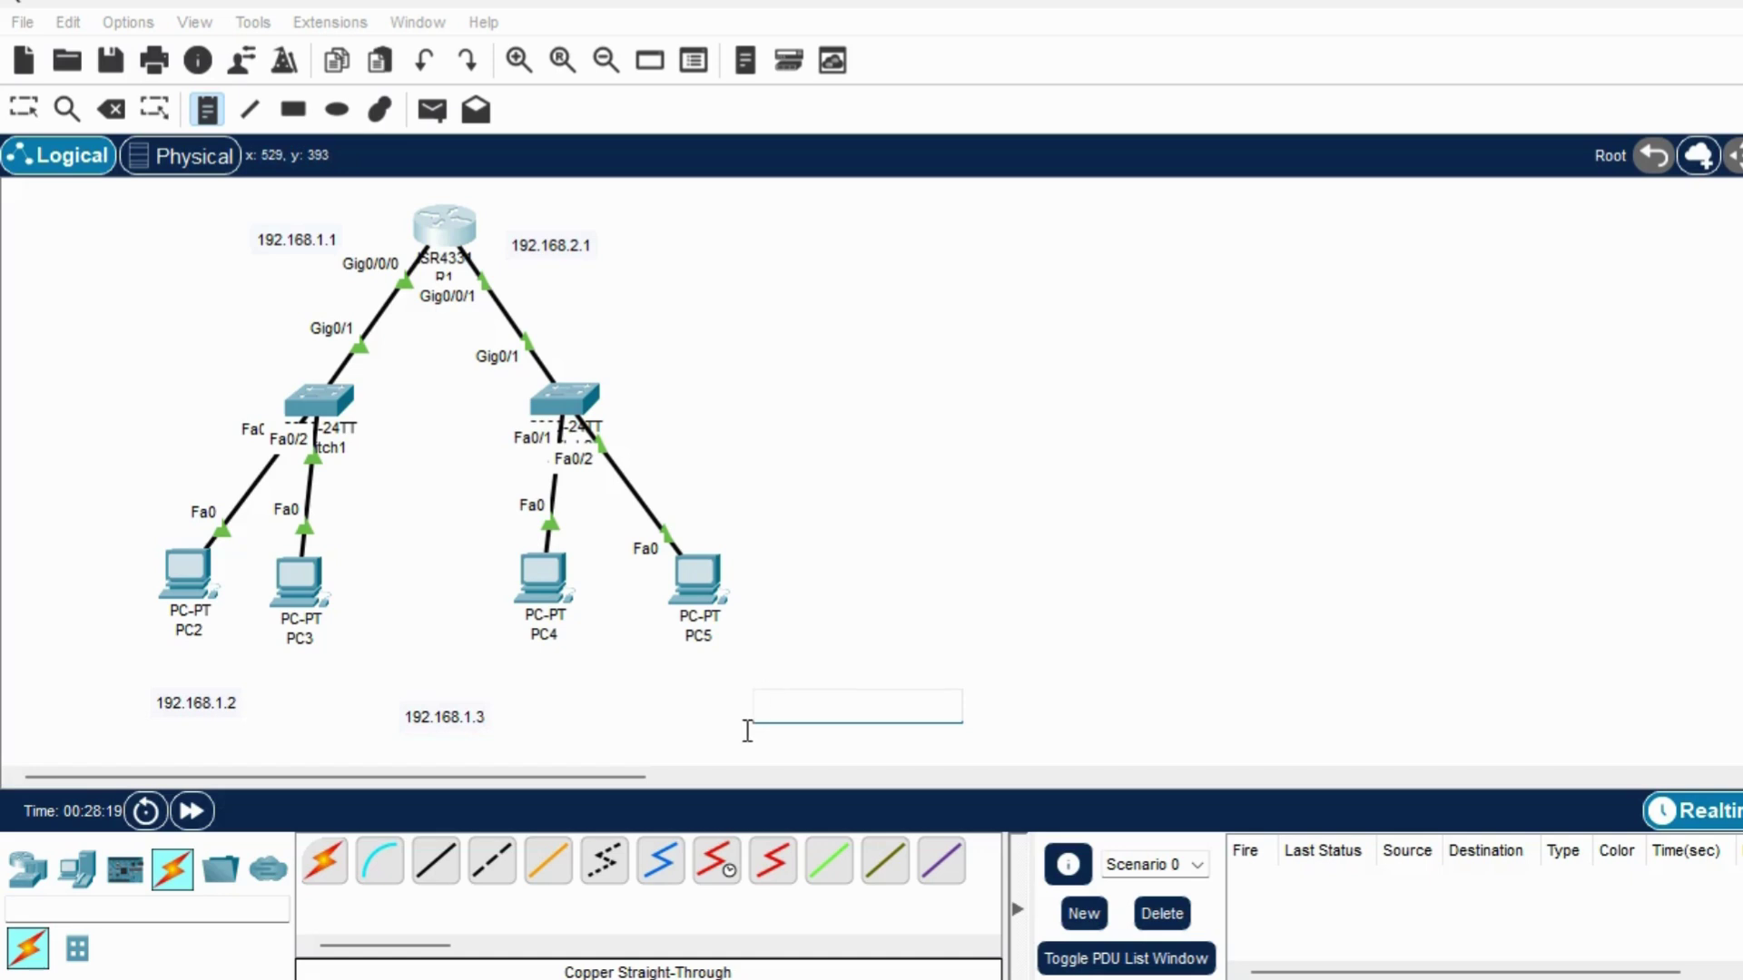
type("192.16")
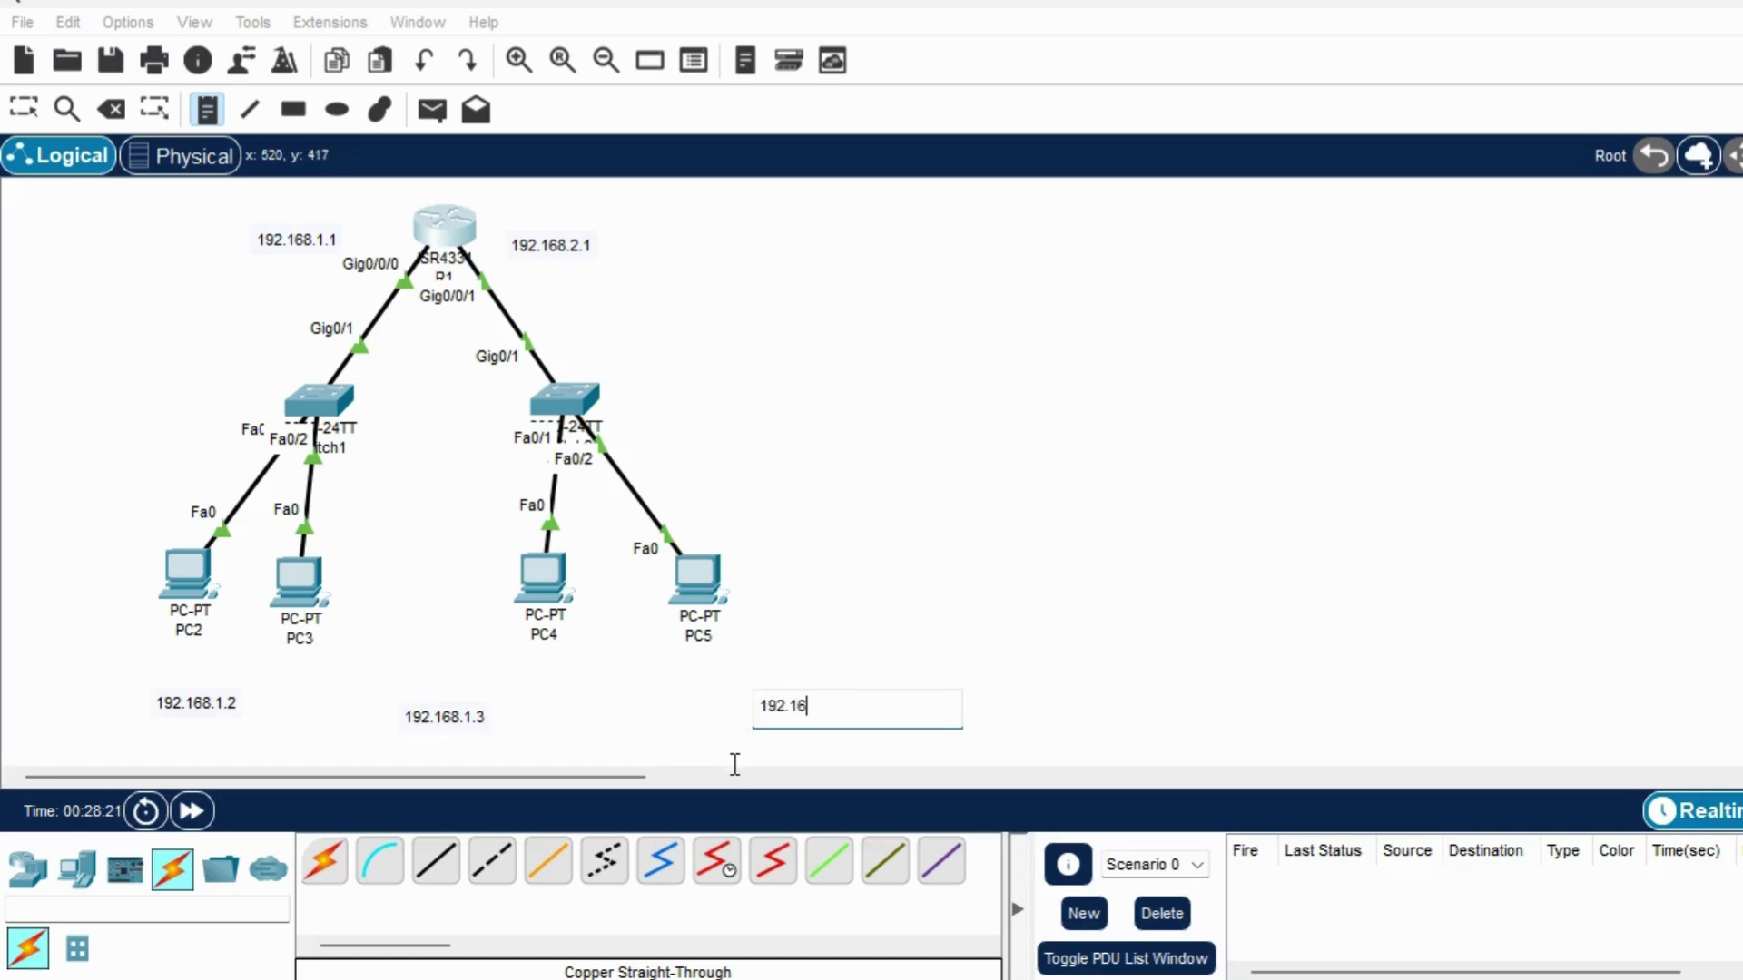
type("8.2.2")
left_click(879, 654)
left_click(869, 668)
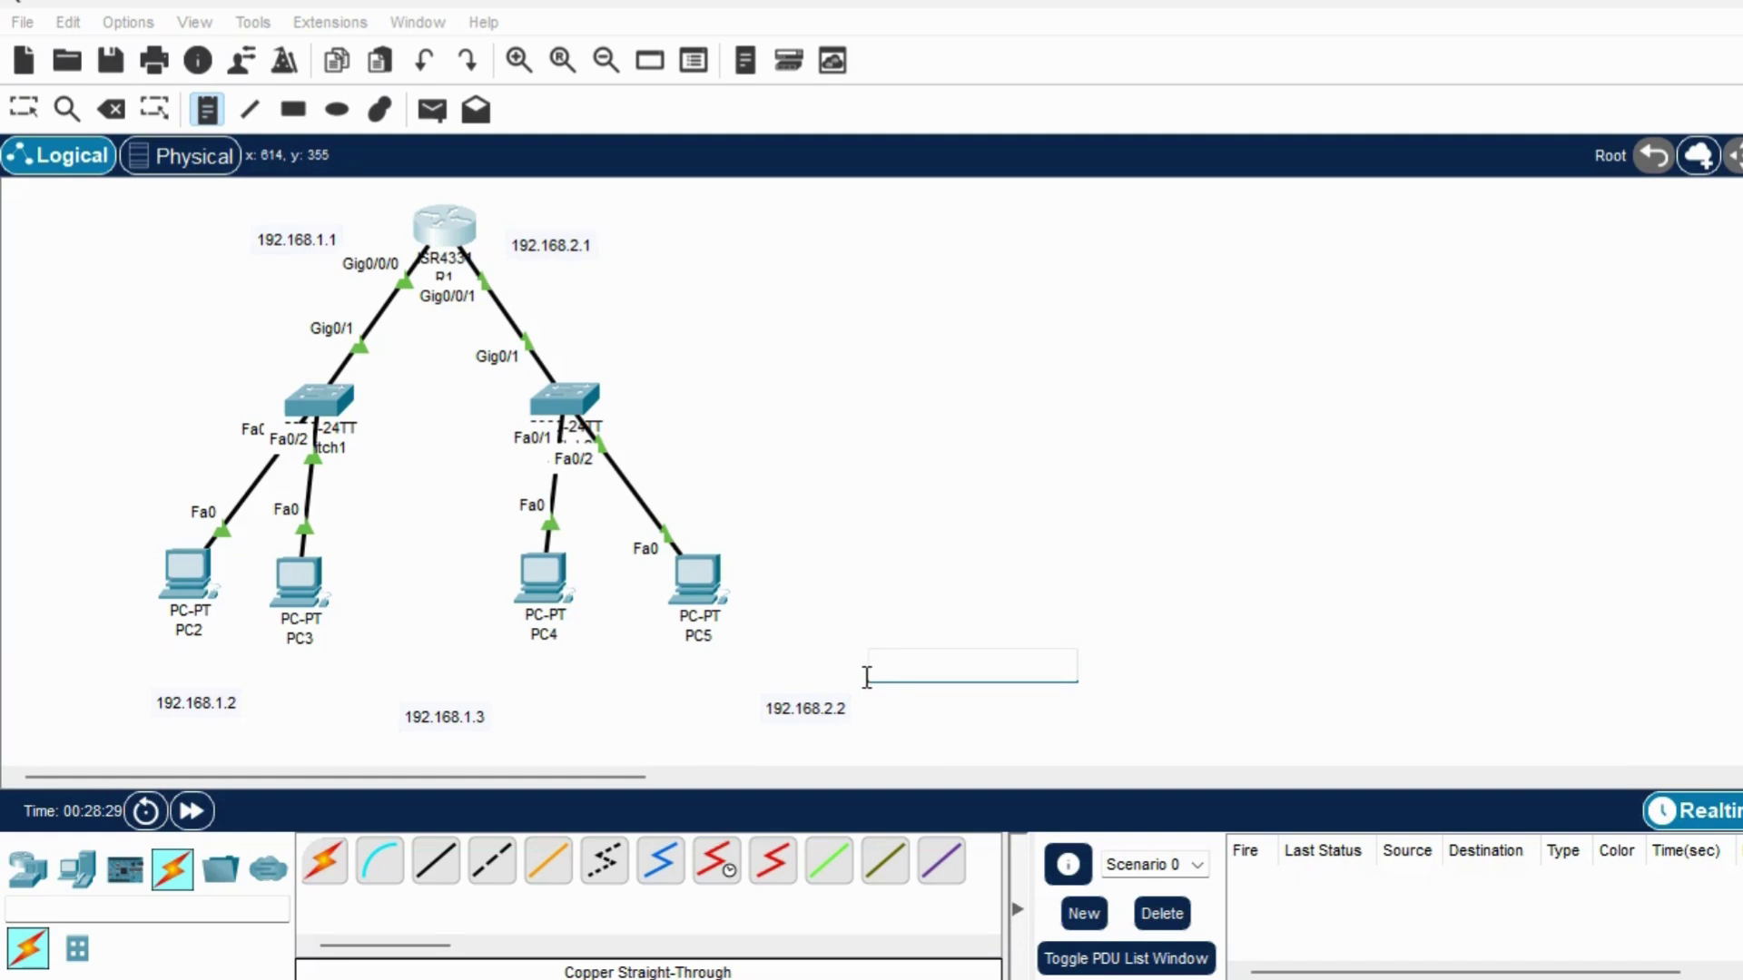
type("192.16")
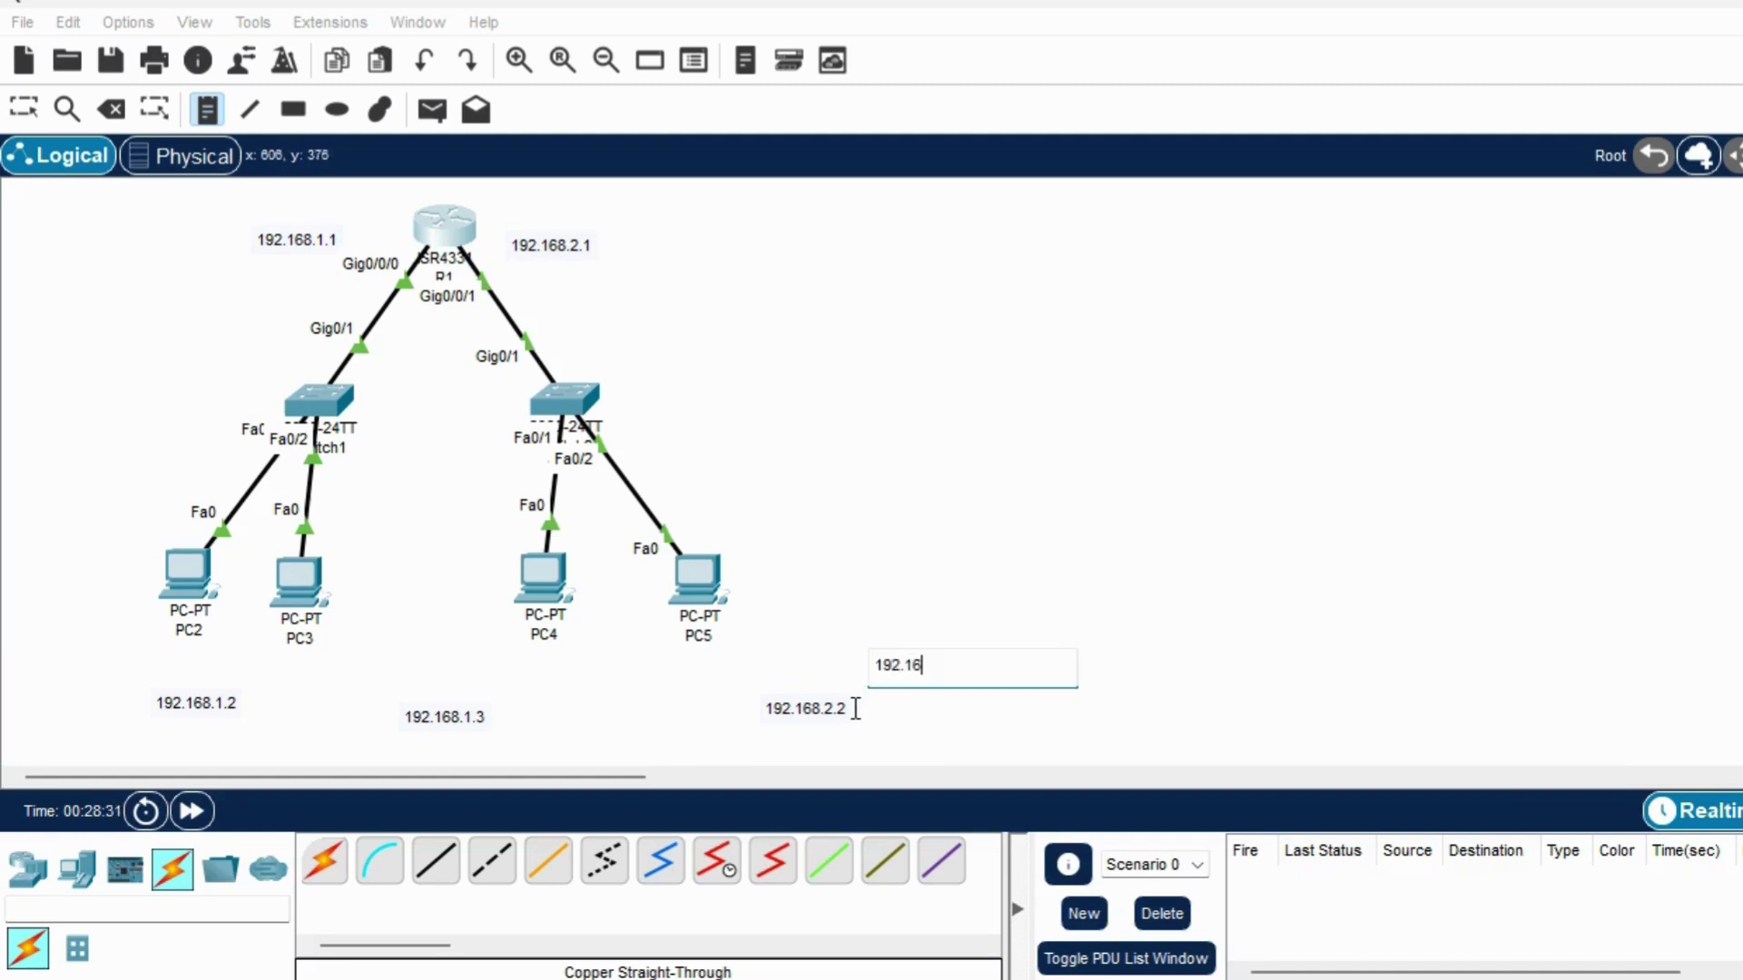
type("8.2.3")
left_click(30, 116)
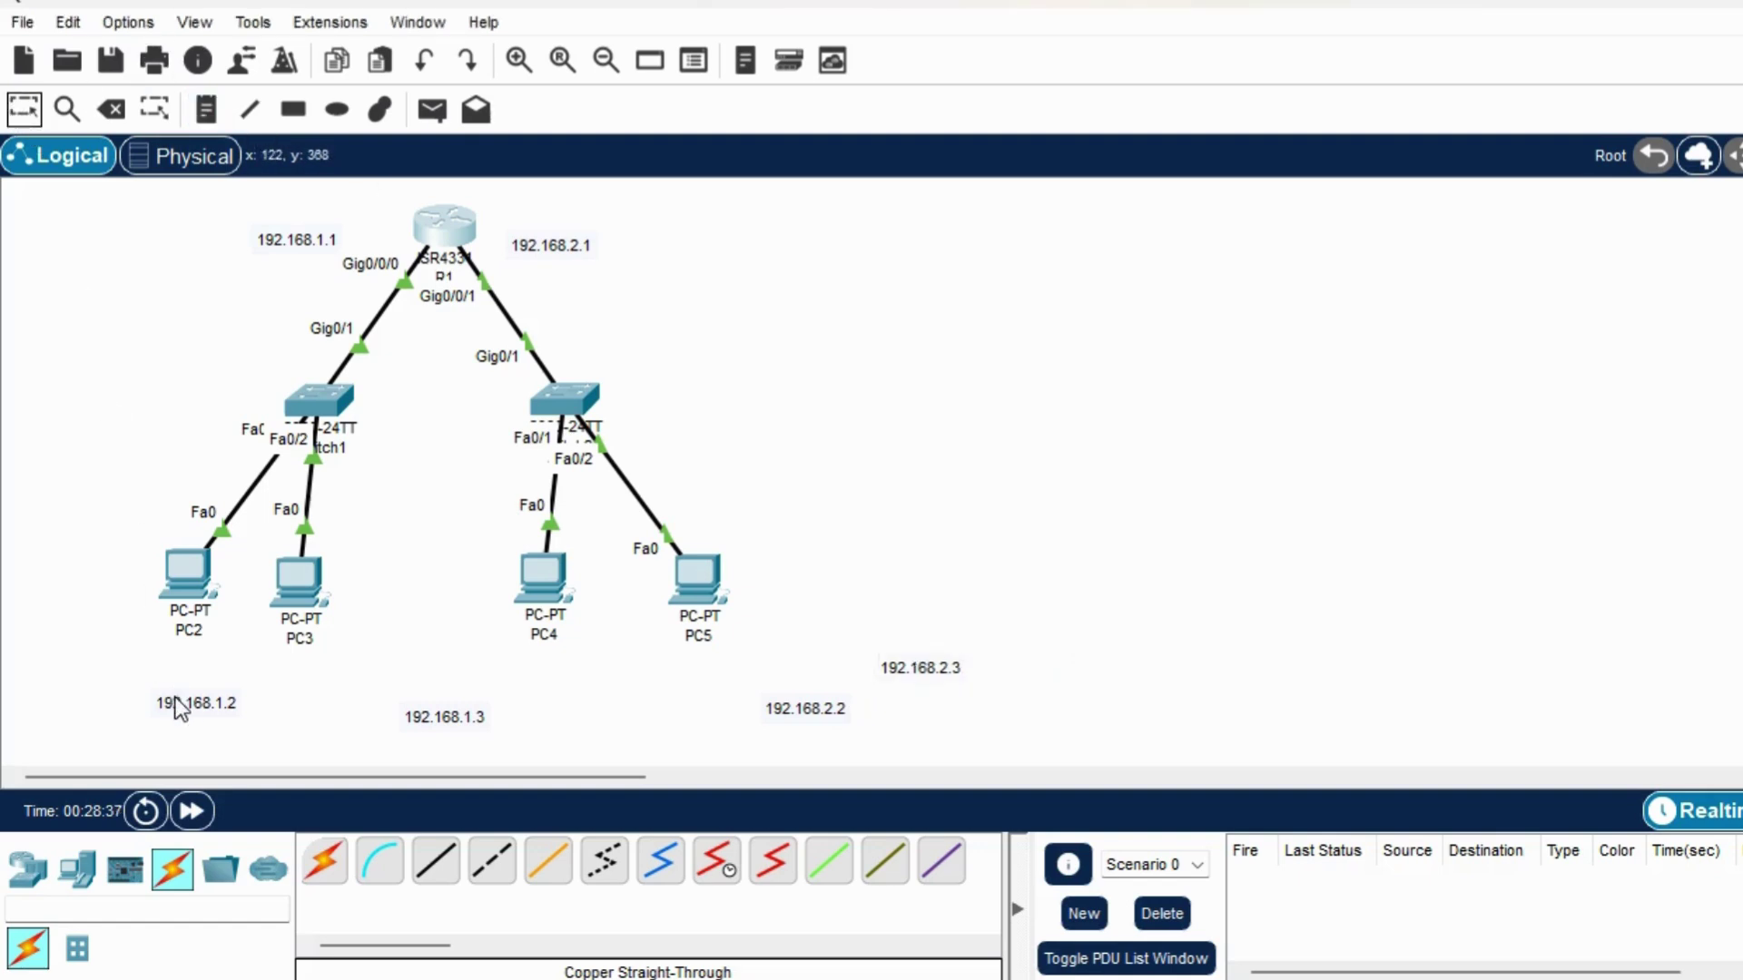
Move the four address notes directly under their computers, in order from PC2 to PC5.
left_click_drag(178, 699, 158, 685)
left_click(428, 721)
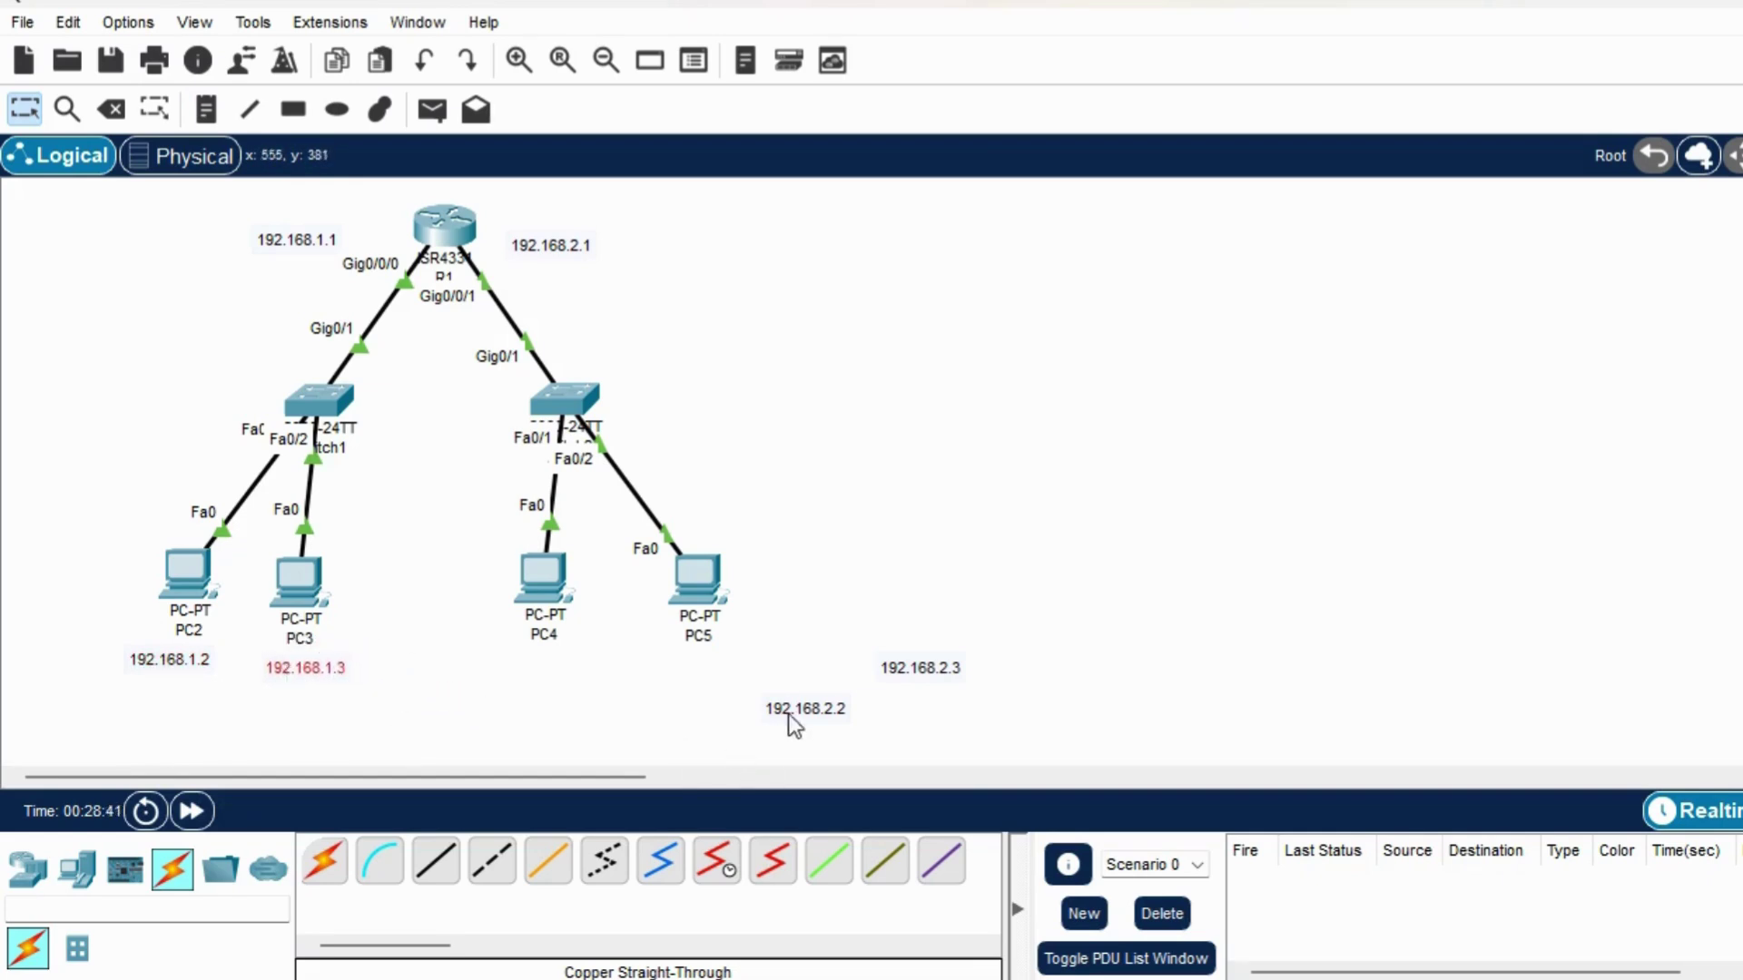
left_click_drag(801, 708, 525, 664)
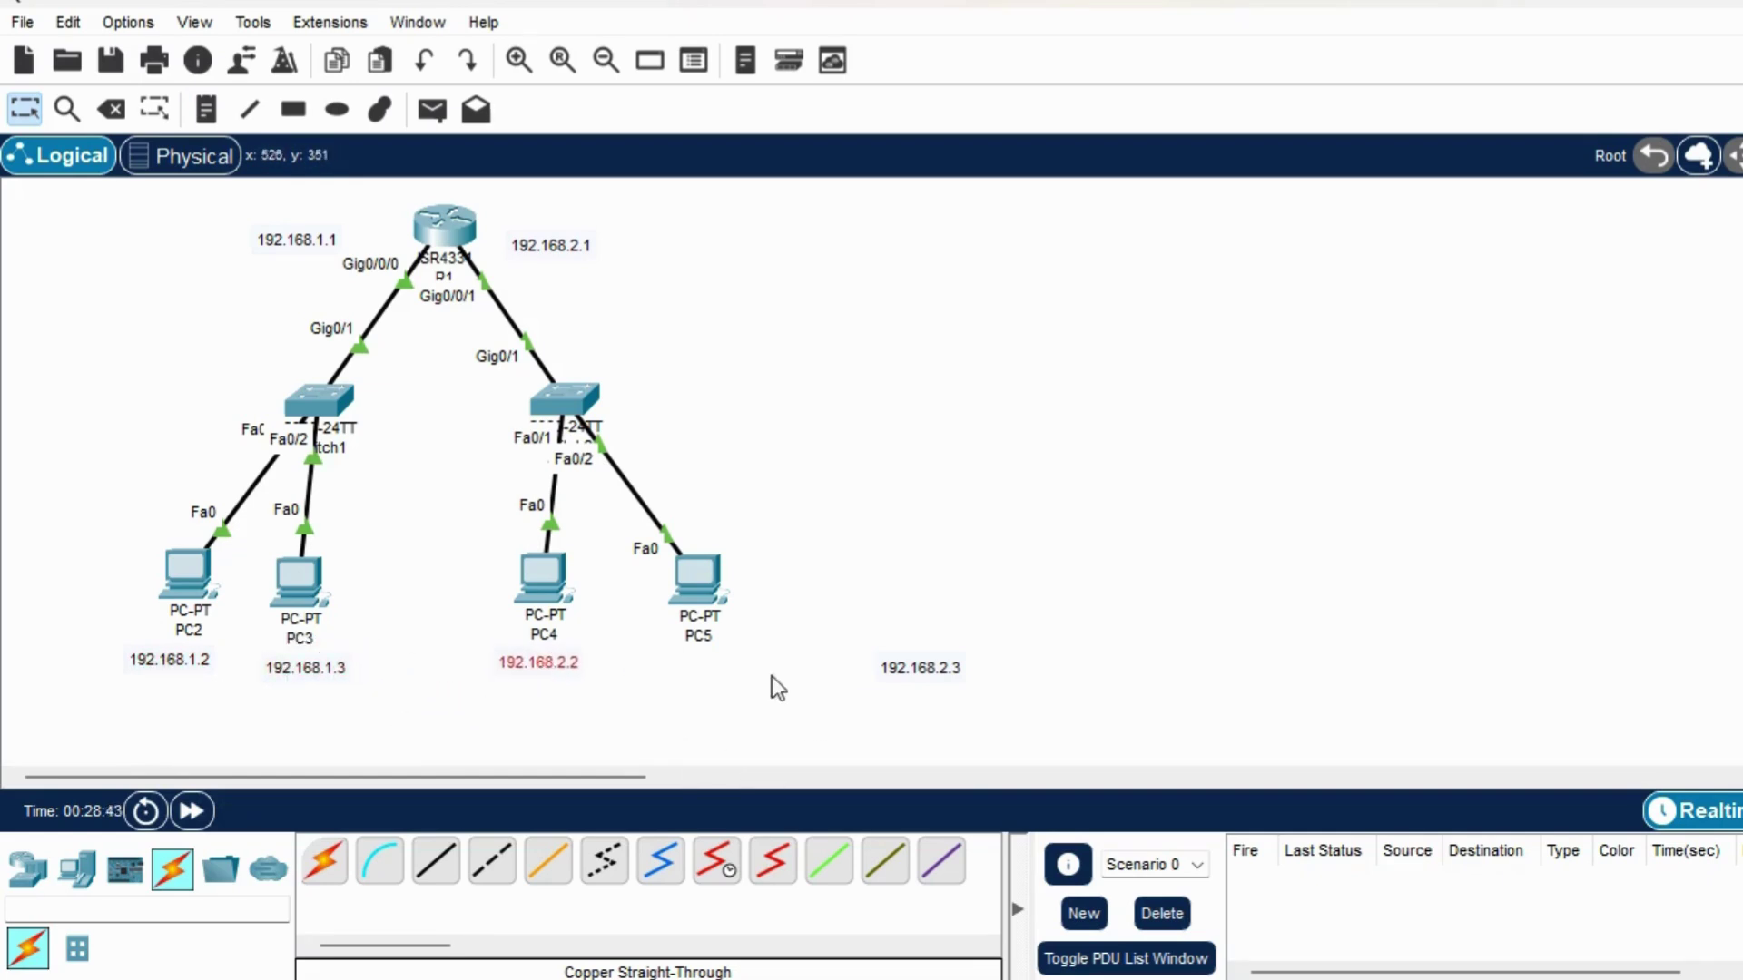
left_click_drag(934, 673, 728, 673)
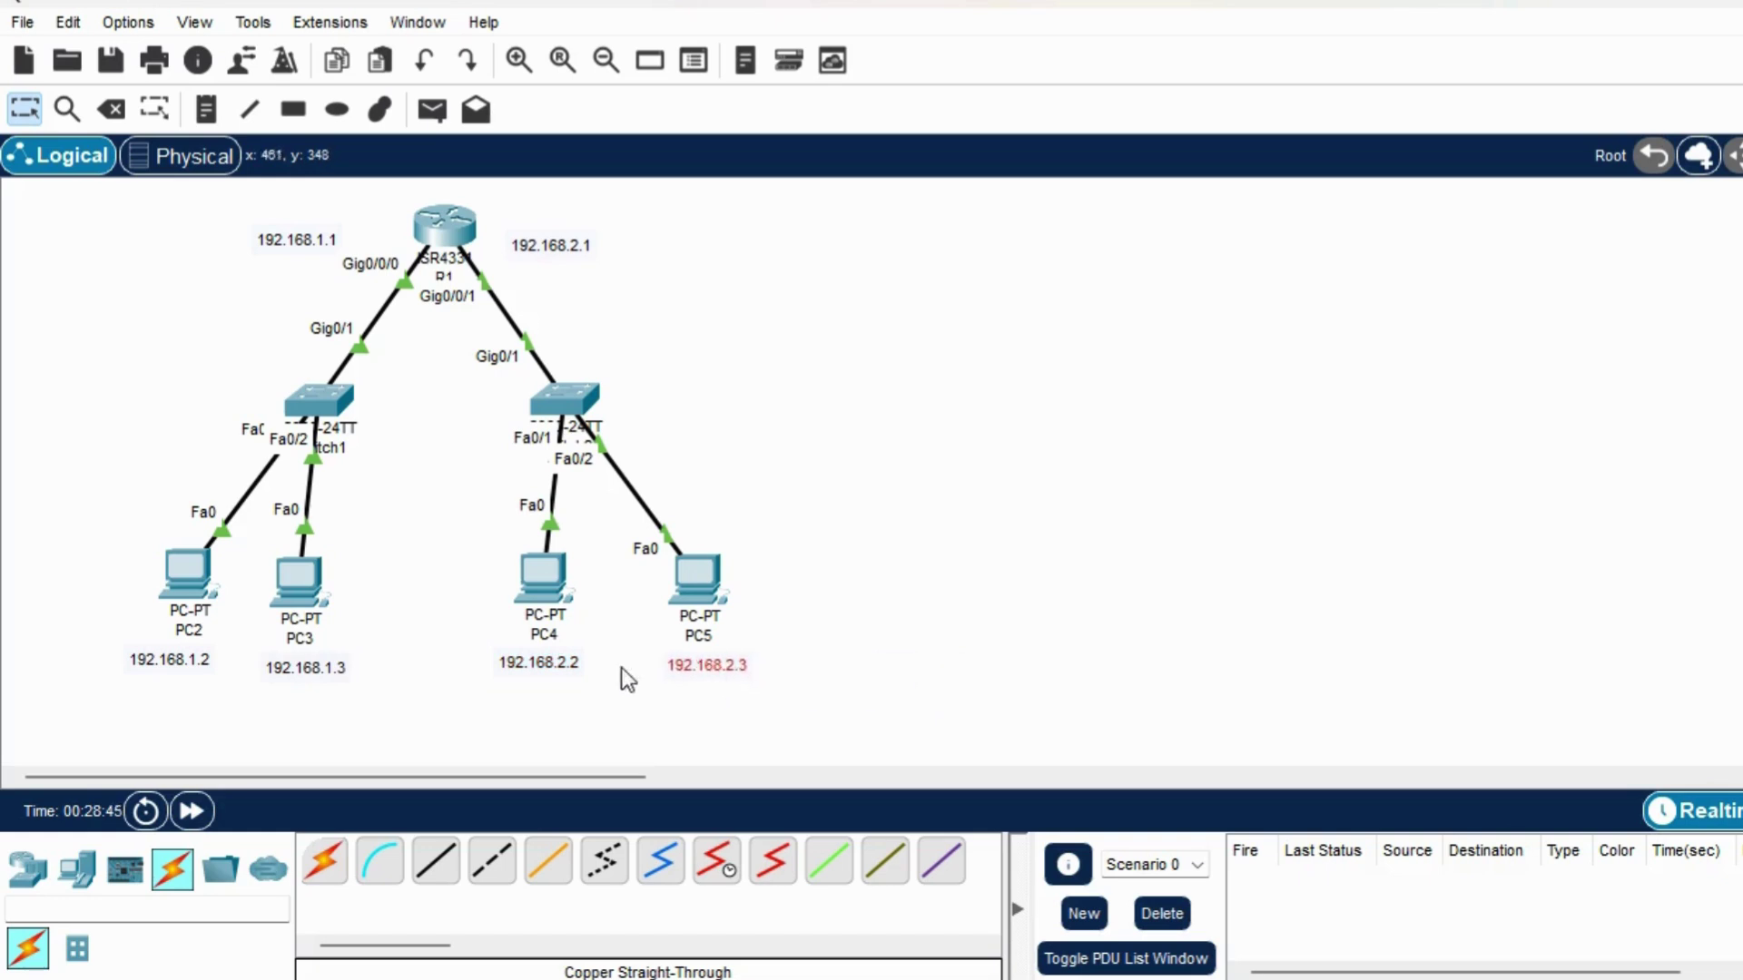
left_click(517, 735)
Open PC2's configuration and change its display name to user 1.
left_click(193, 569)
left_click(690, 67)
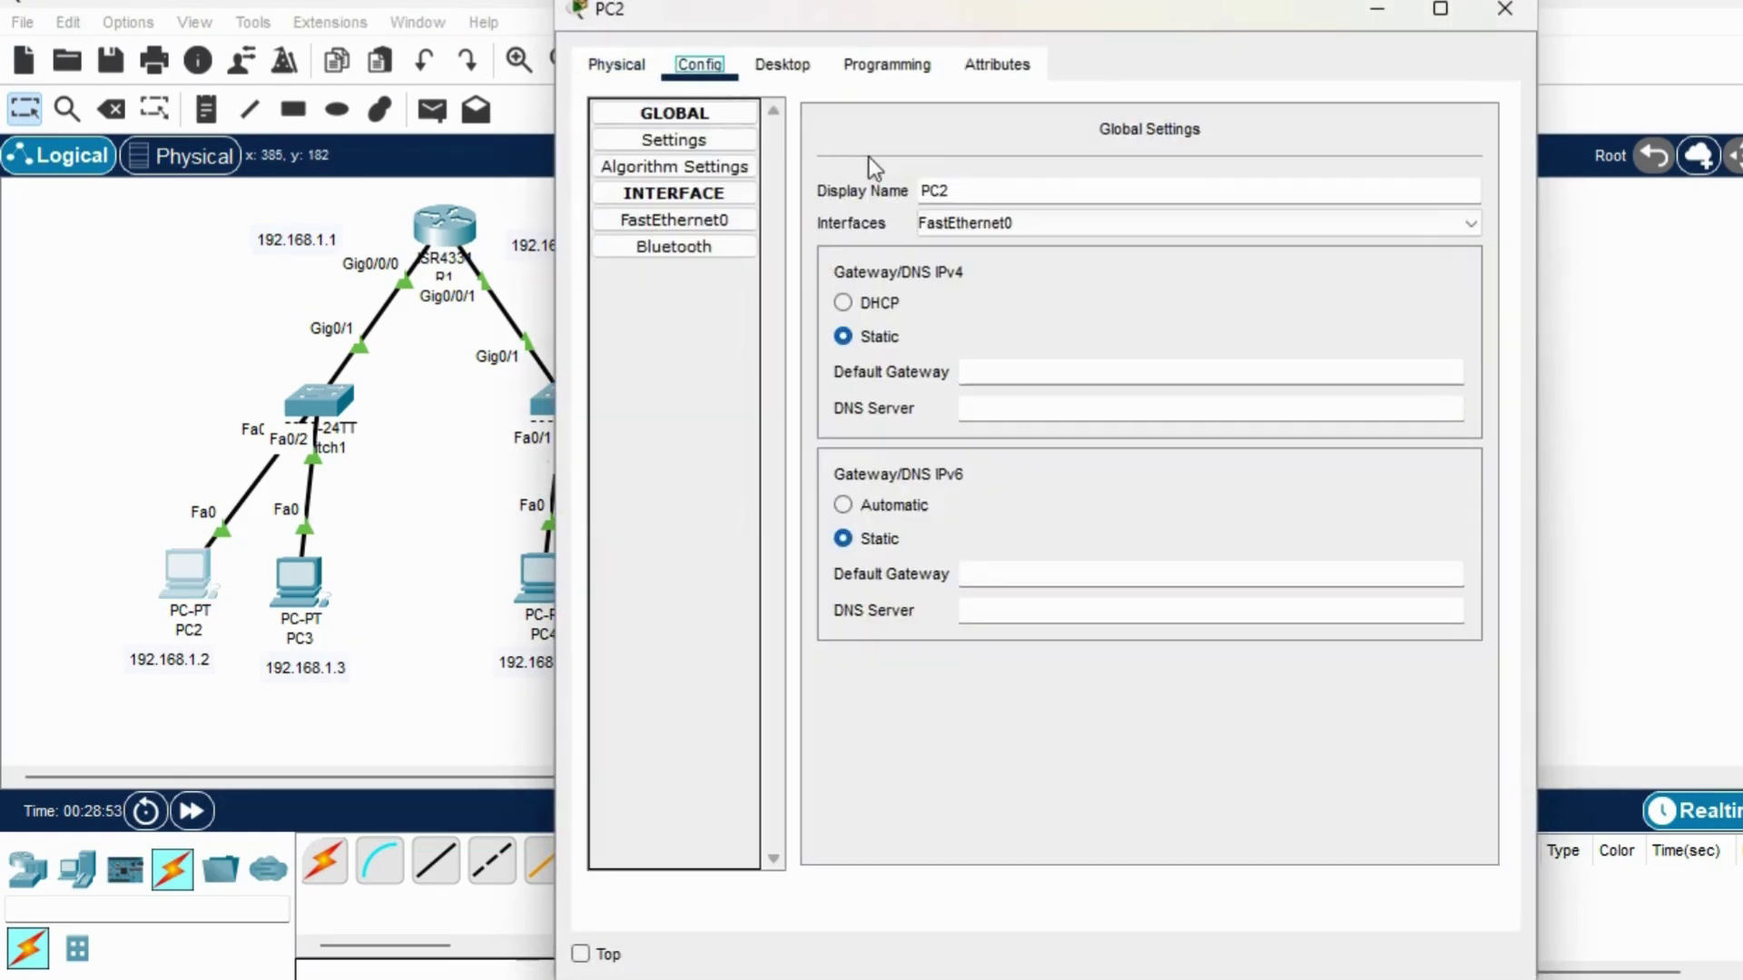
left_click_drag(972, 188, 833, 182)
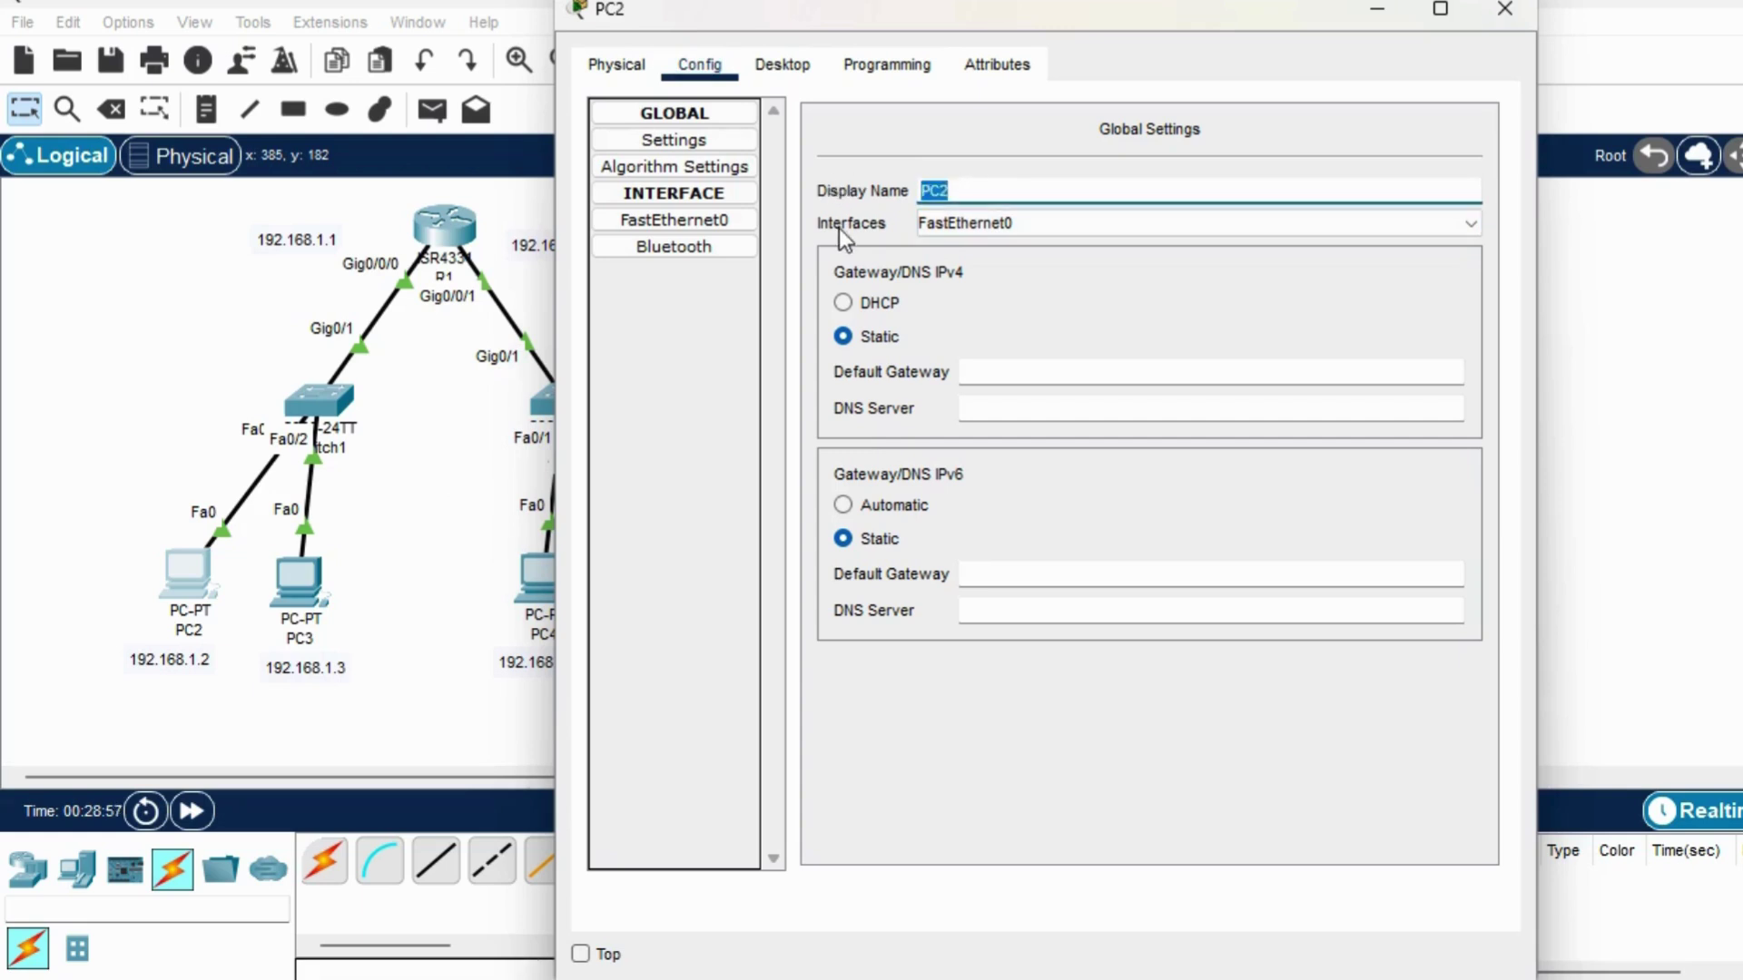
type("user")
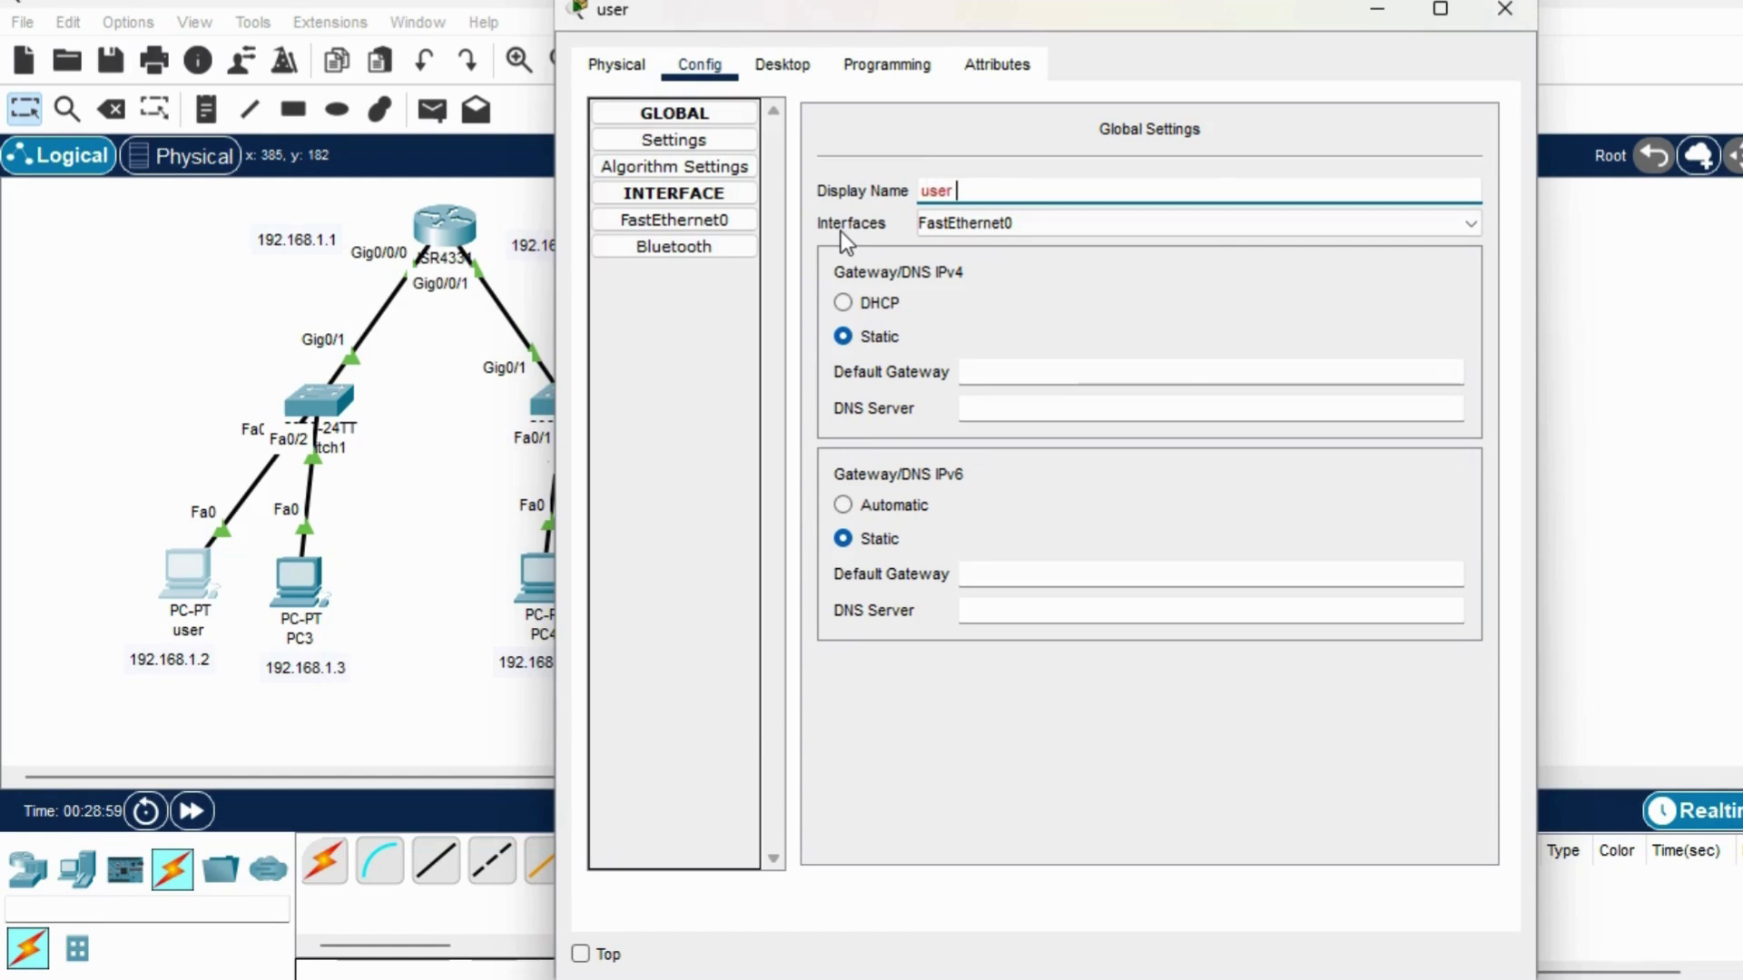
type(" 1")
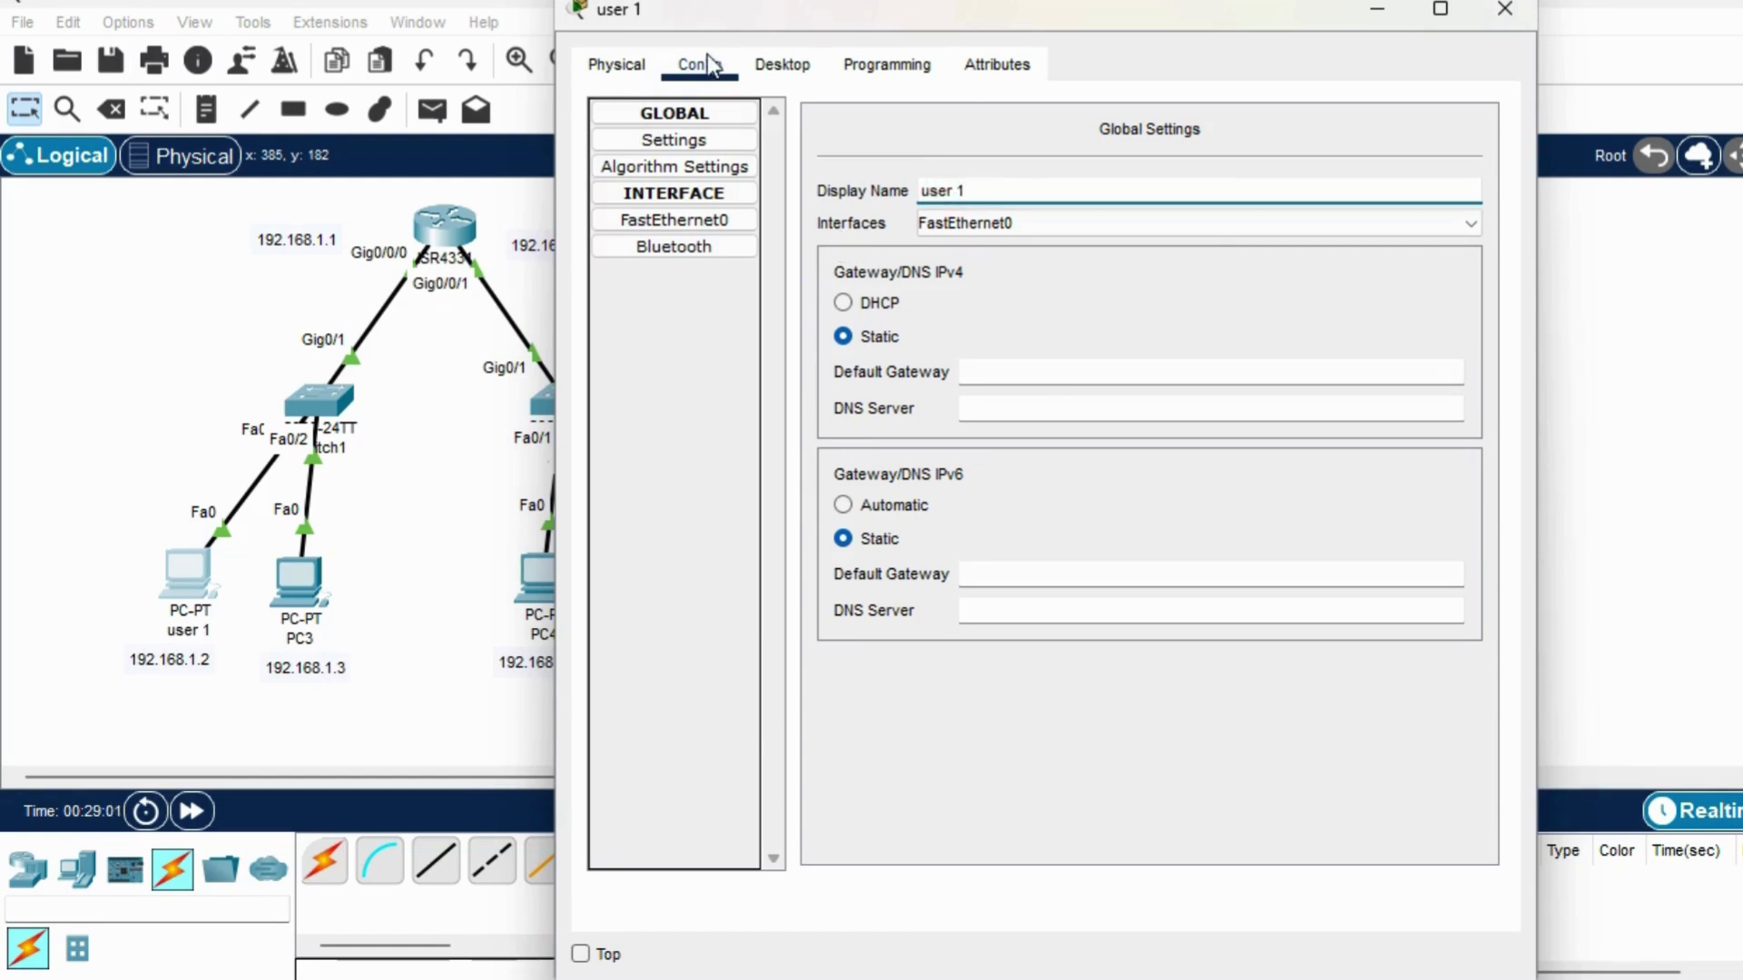
Set user 1's static IPv4 address to 192.168.1.2 with subnet mask 255.255.255.0.
left_click(790, 66)
left_click(676, 186)
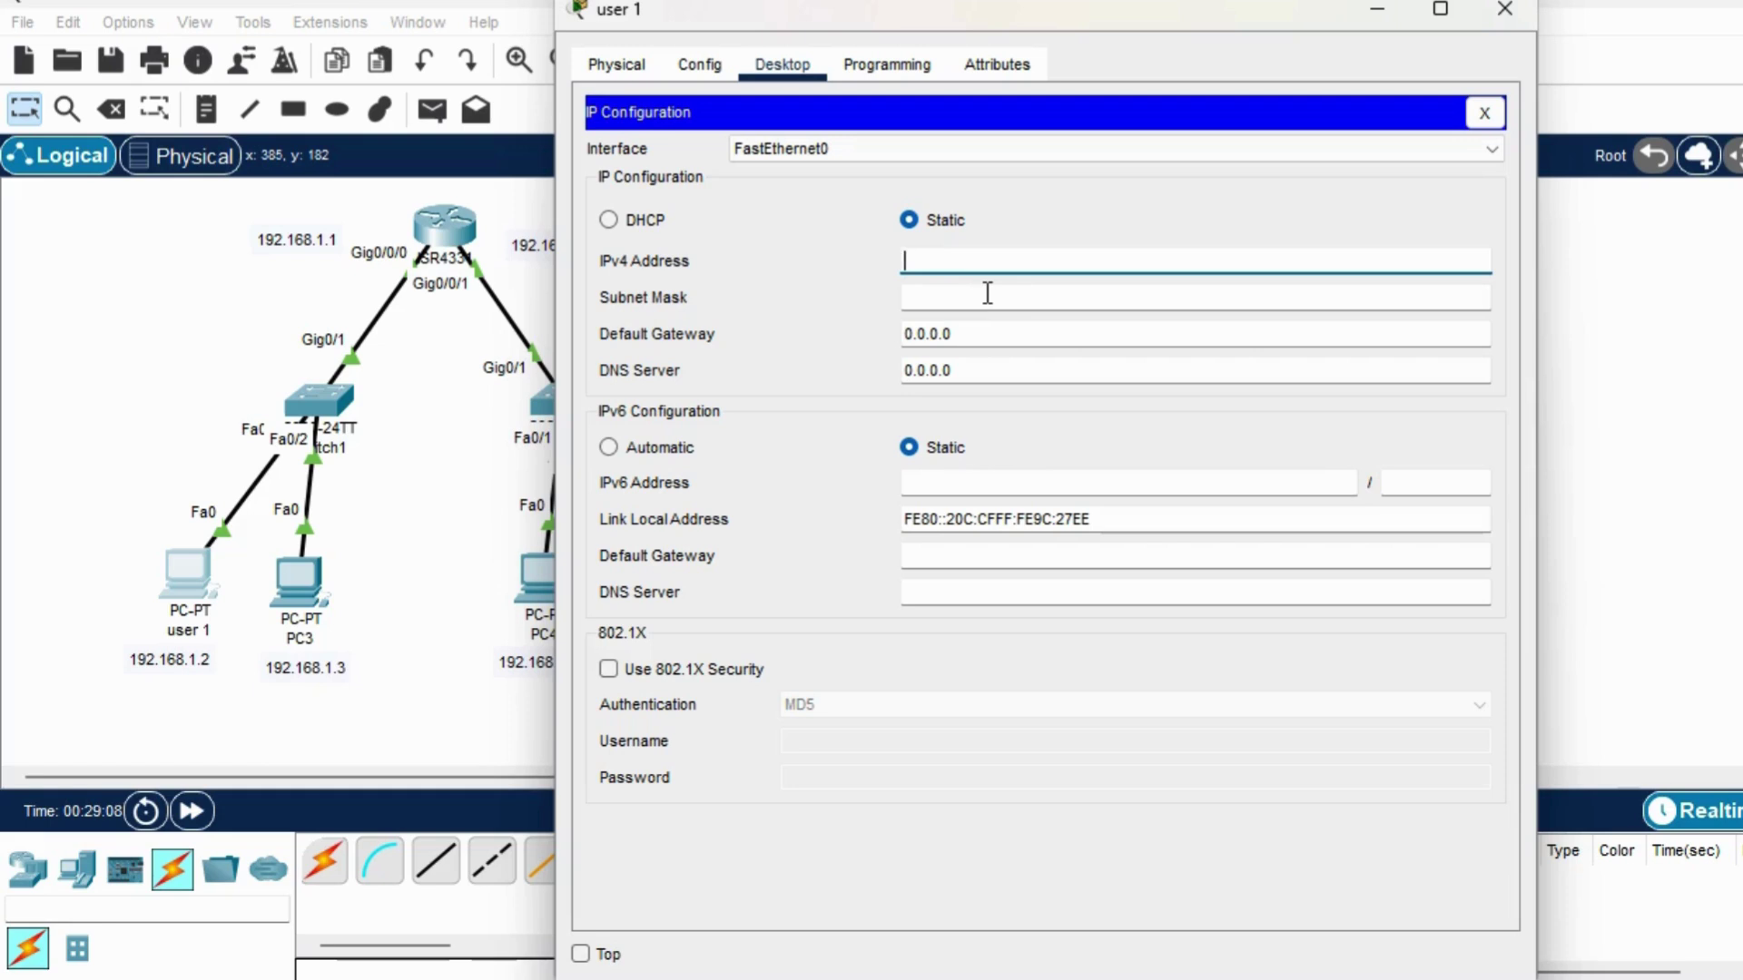
type("192.168.1.2")
key("Tab")
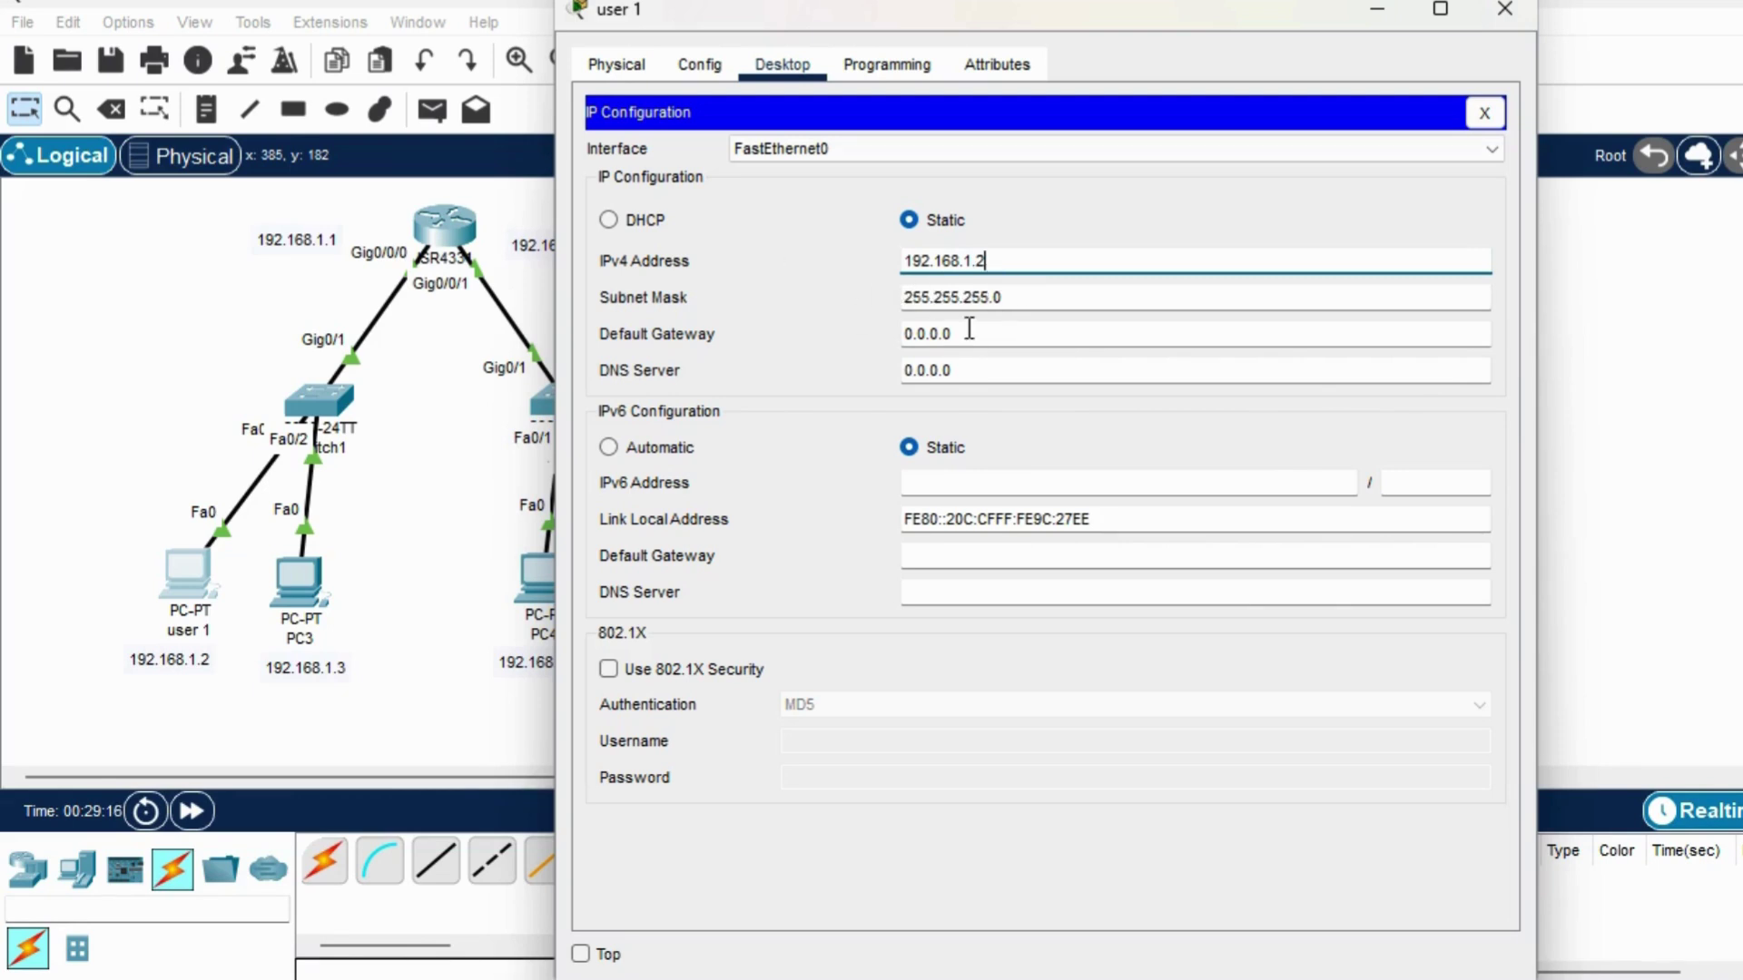
Set user 1's default gateway to 192.168.1.1 and close its configuration window.
left_click_drag(969, 329, 877, 334)
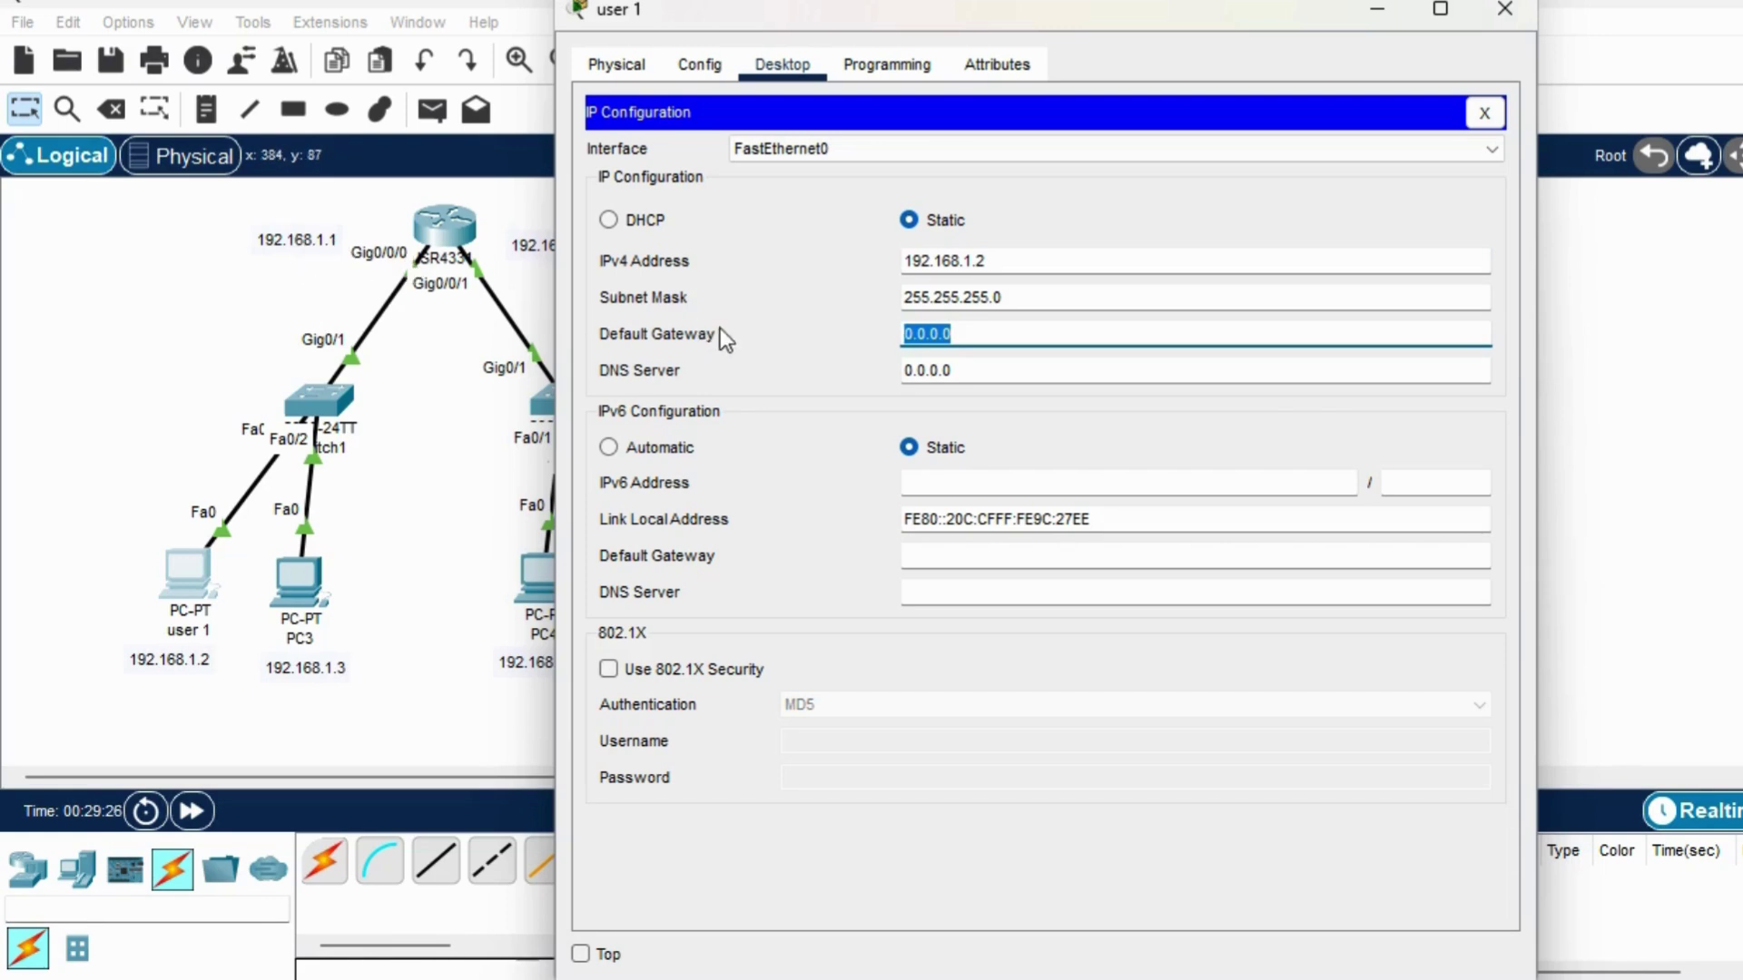
type("192.168.1.1")
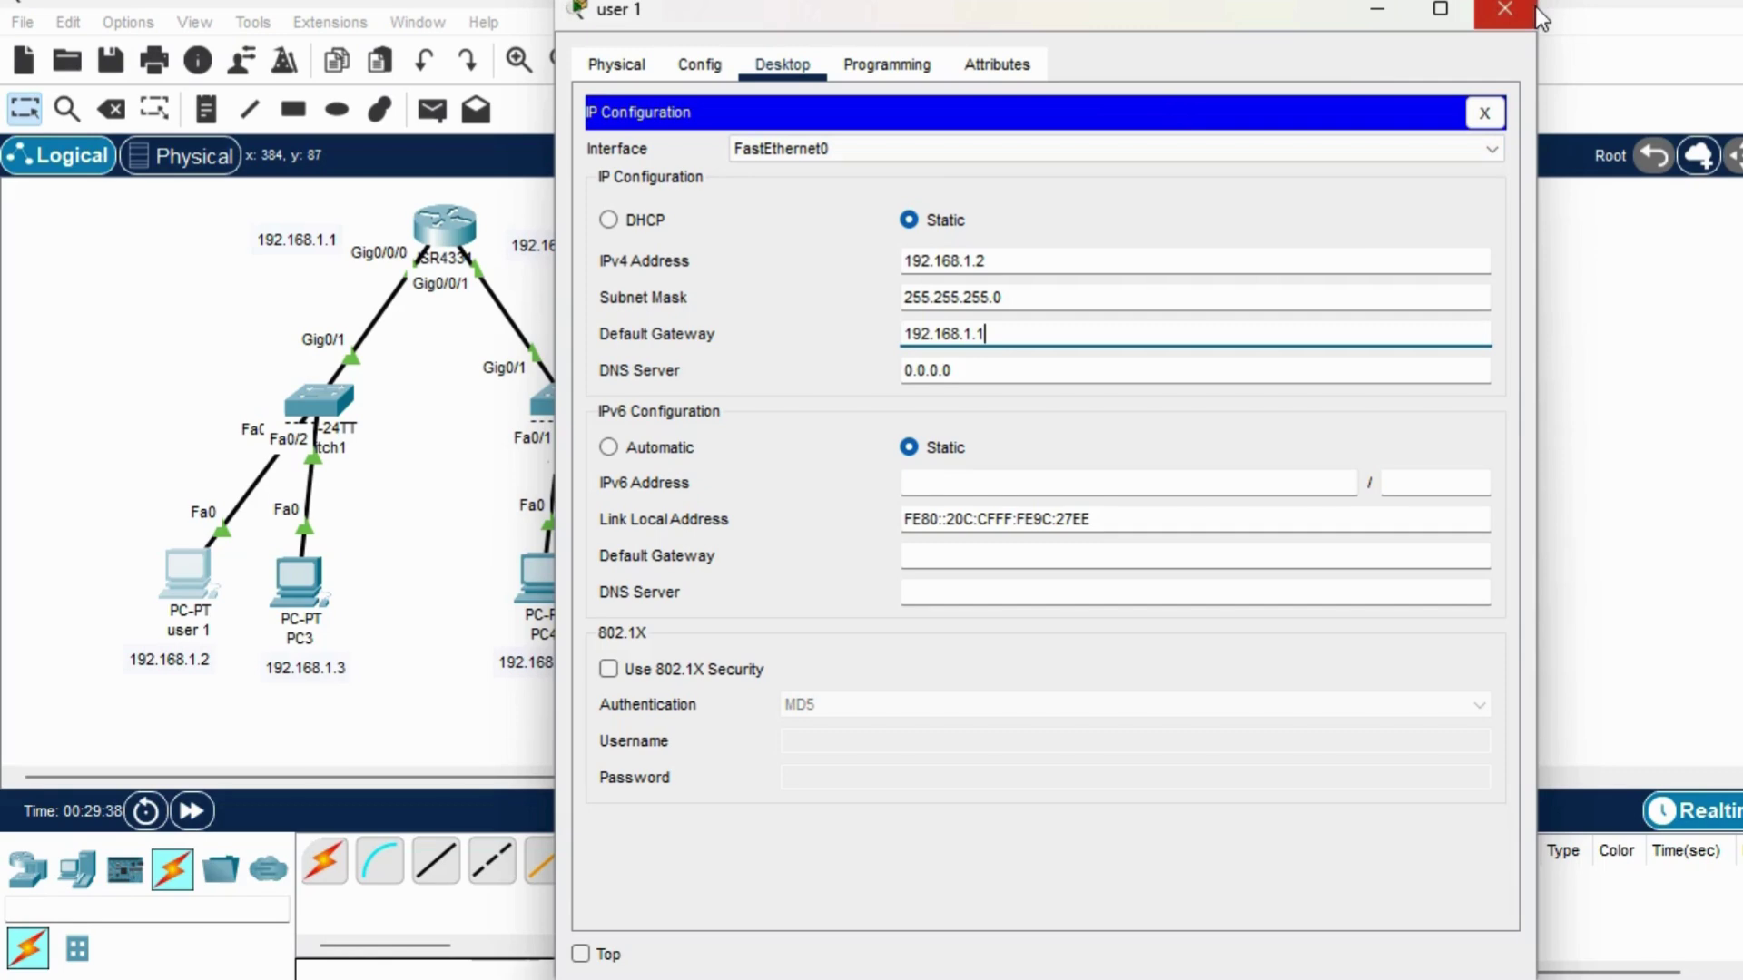
left_click(1505, 9)
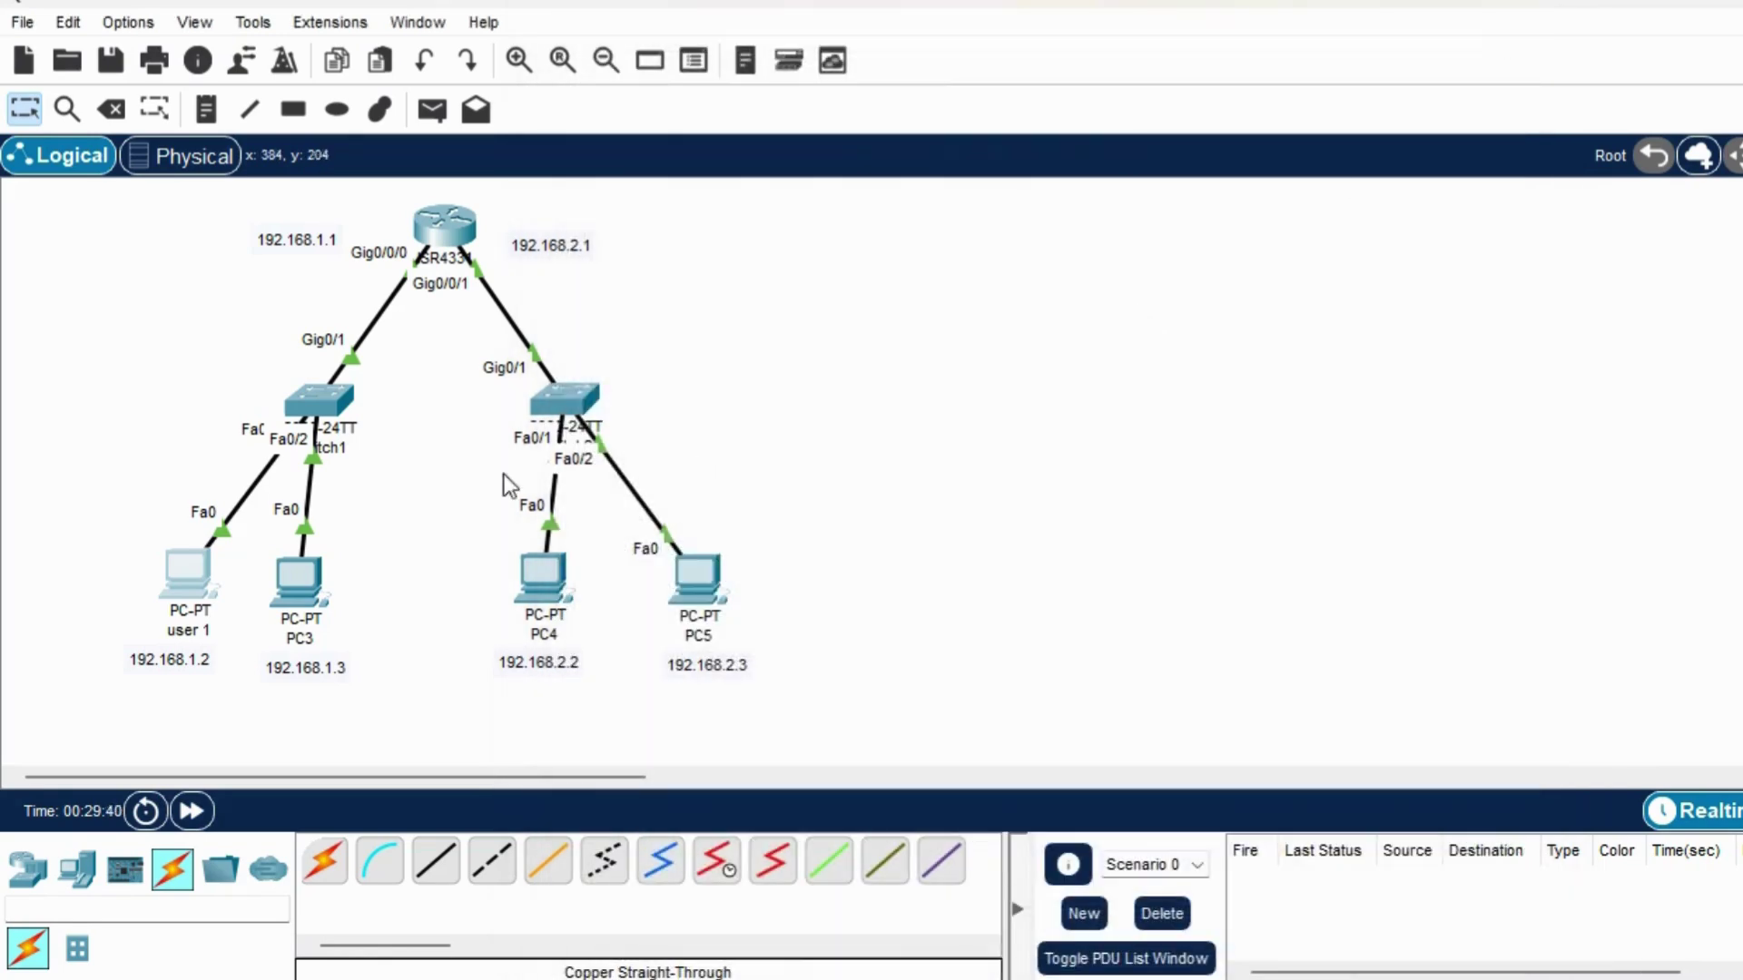
Open PC3's configuration and change its display name to user 2.
left_click(299, 582)
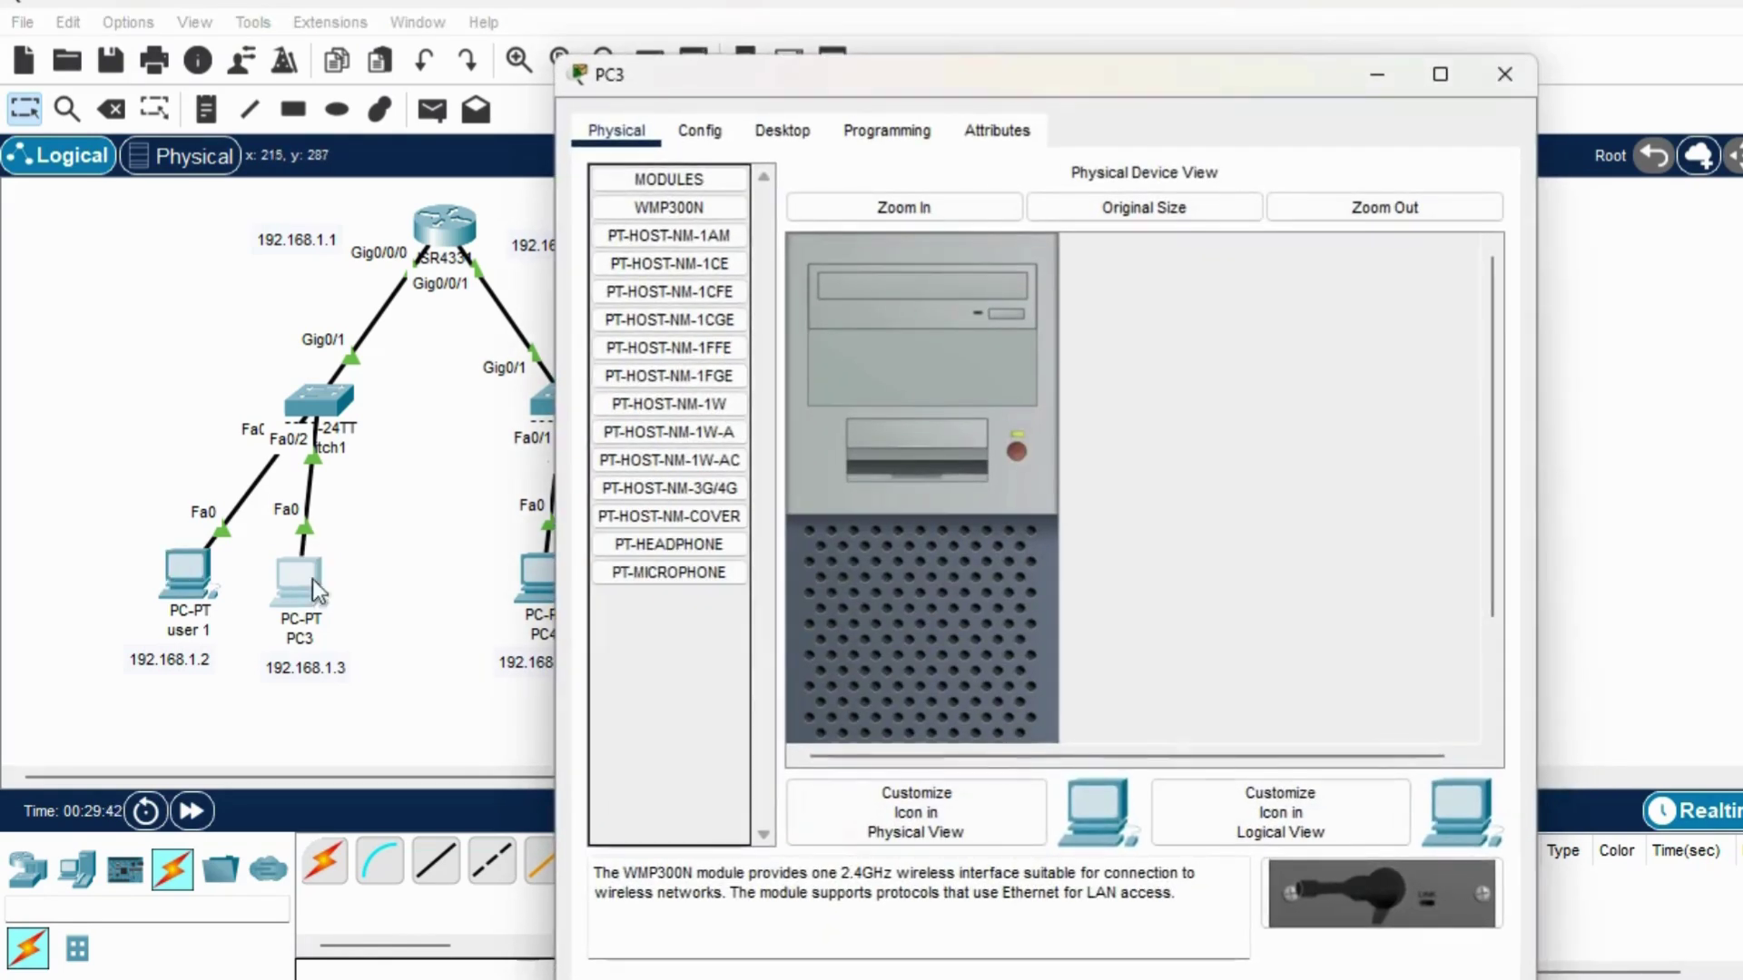
left_click(709, 133)
left_click_drag(960, 252, 915, 255)
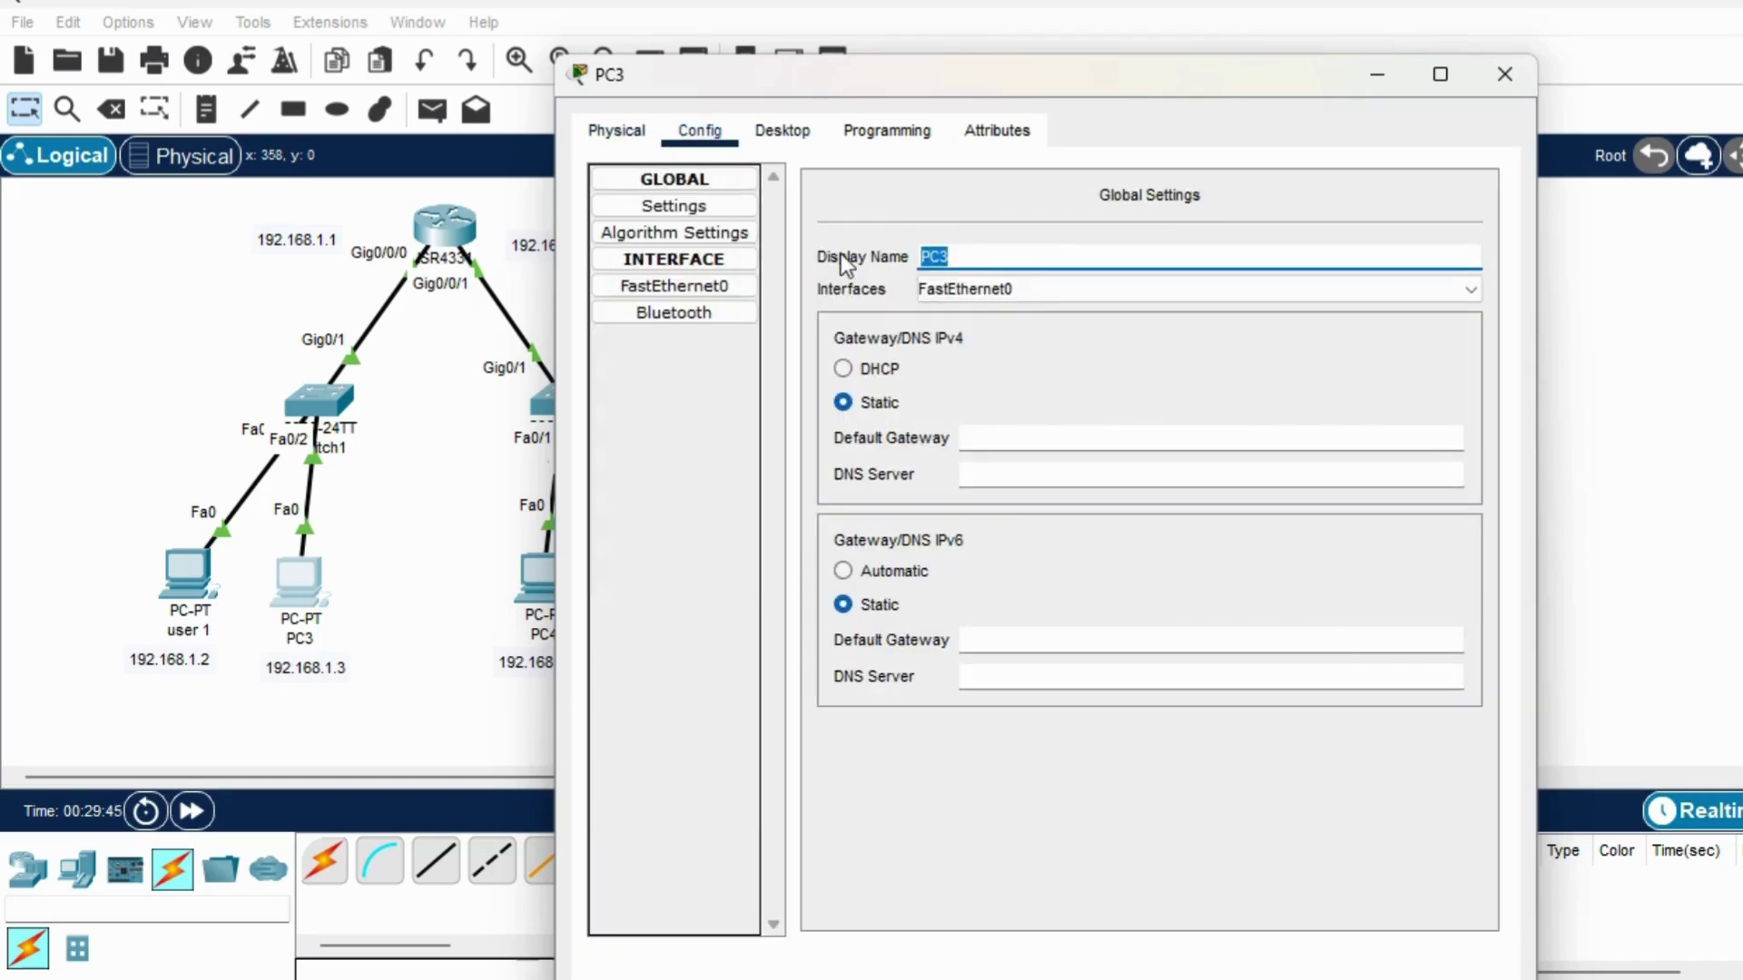
type("u")
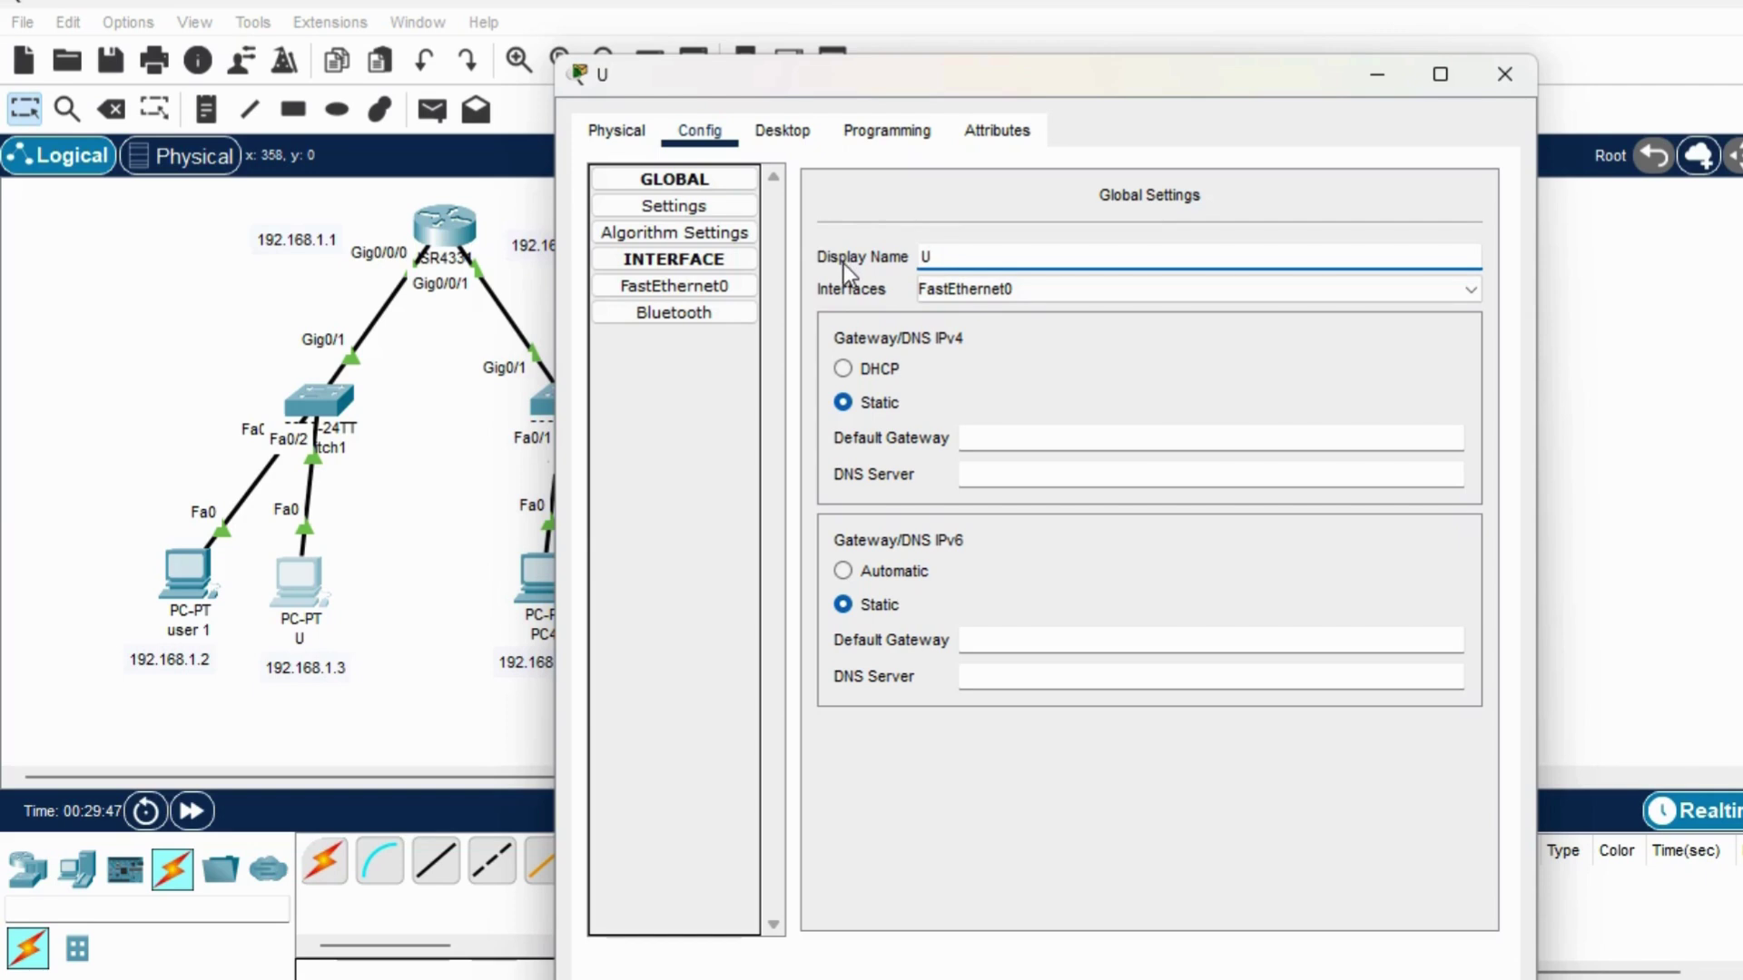
type("ser 2")
Set user 2's static IPv4 address to 192.168.1.3 with subnet mask 255.255.255.0.
left_click(778, 133)
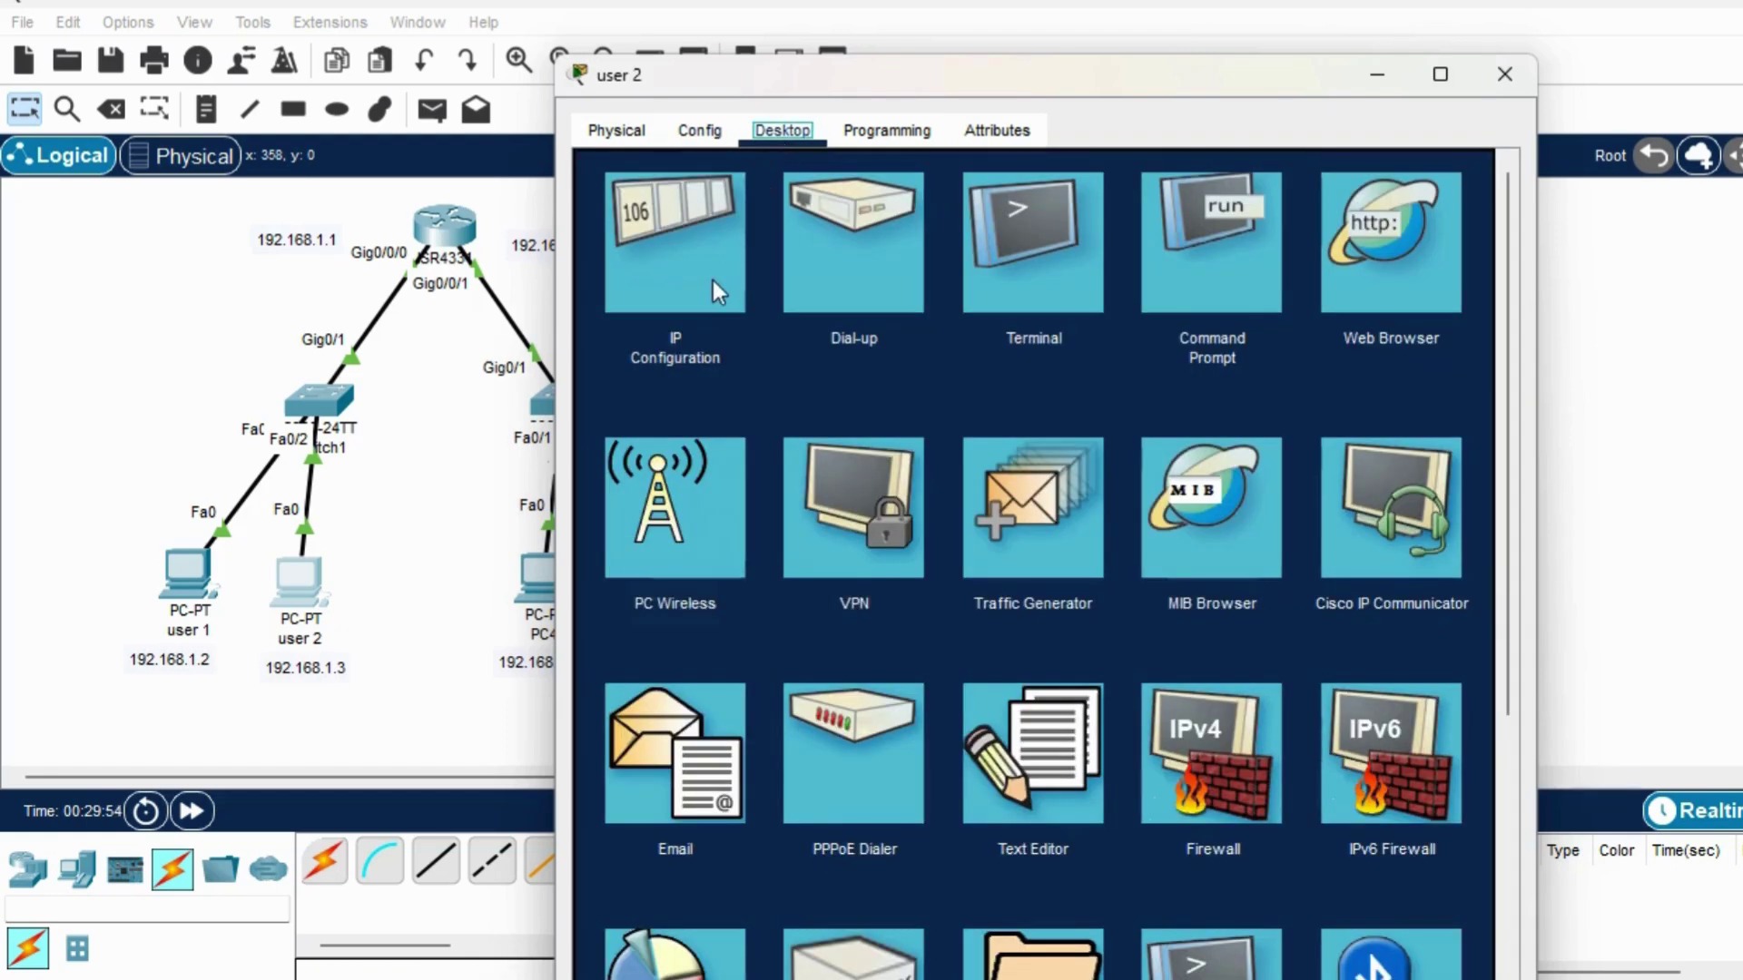
left_click(712, 280)
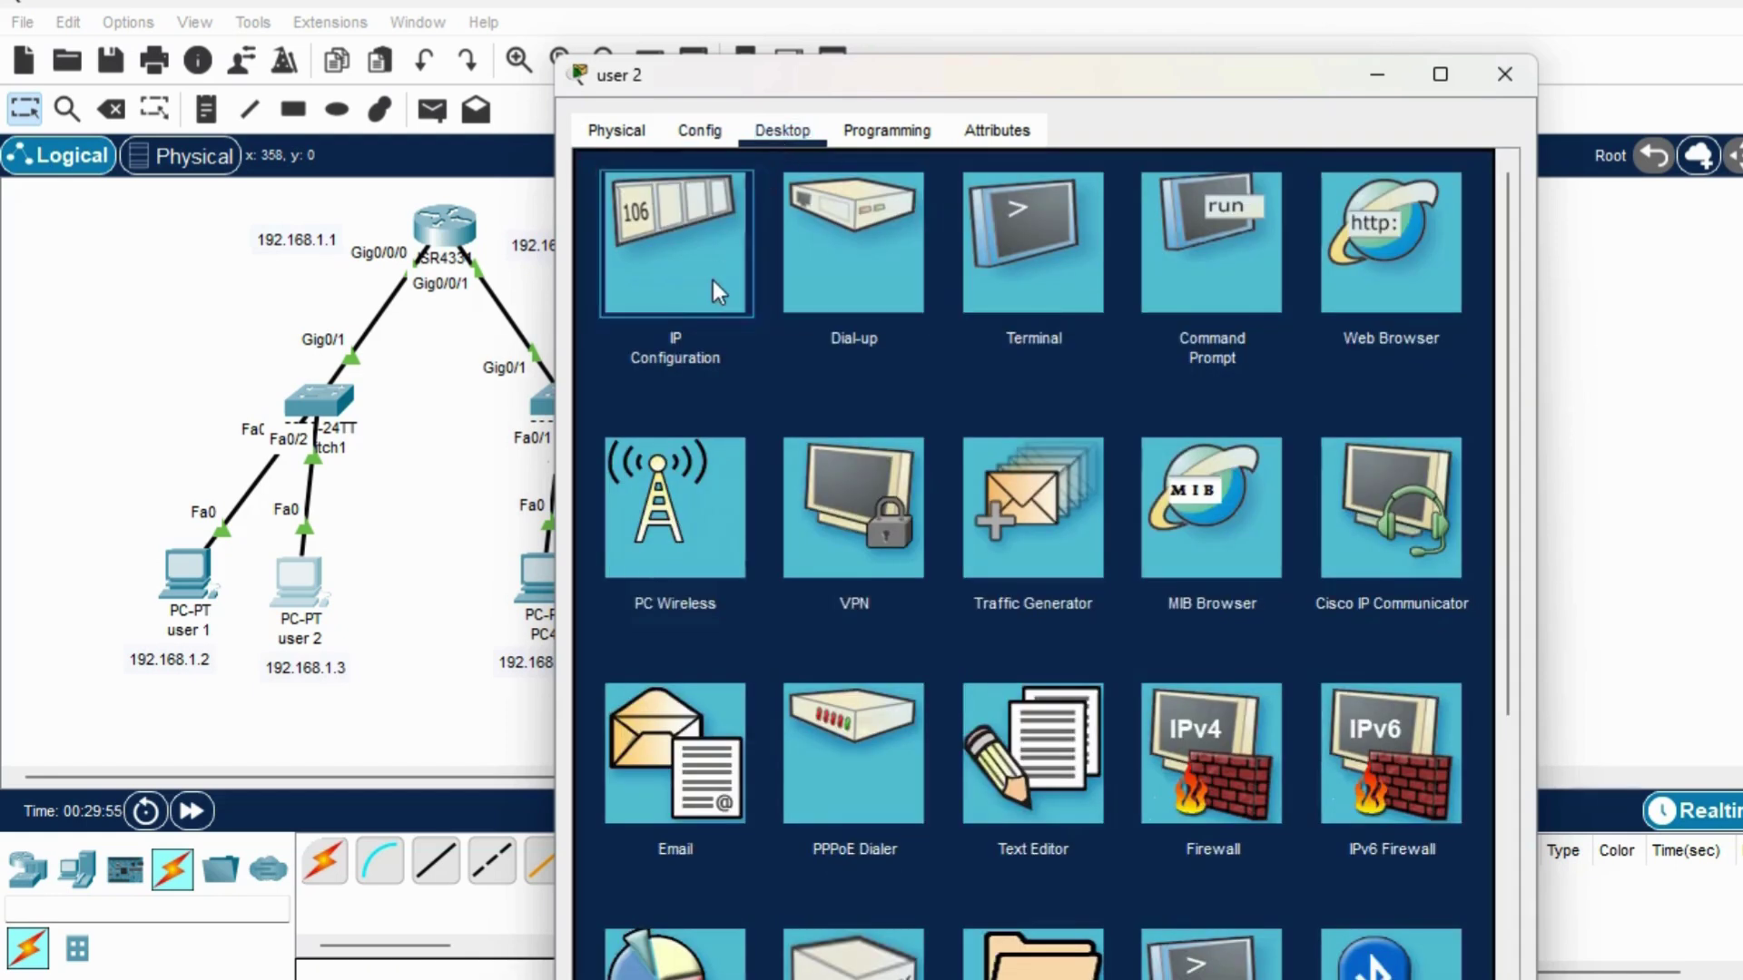
left_click(996, 327)
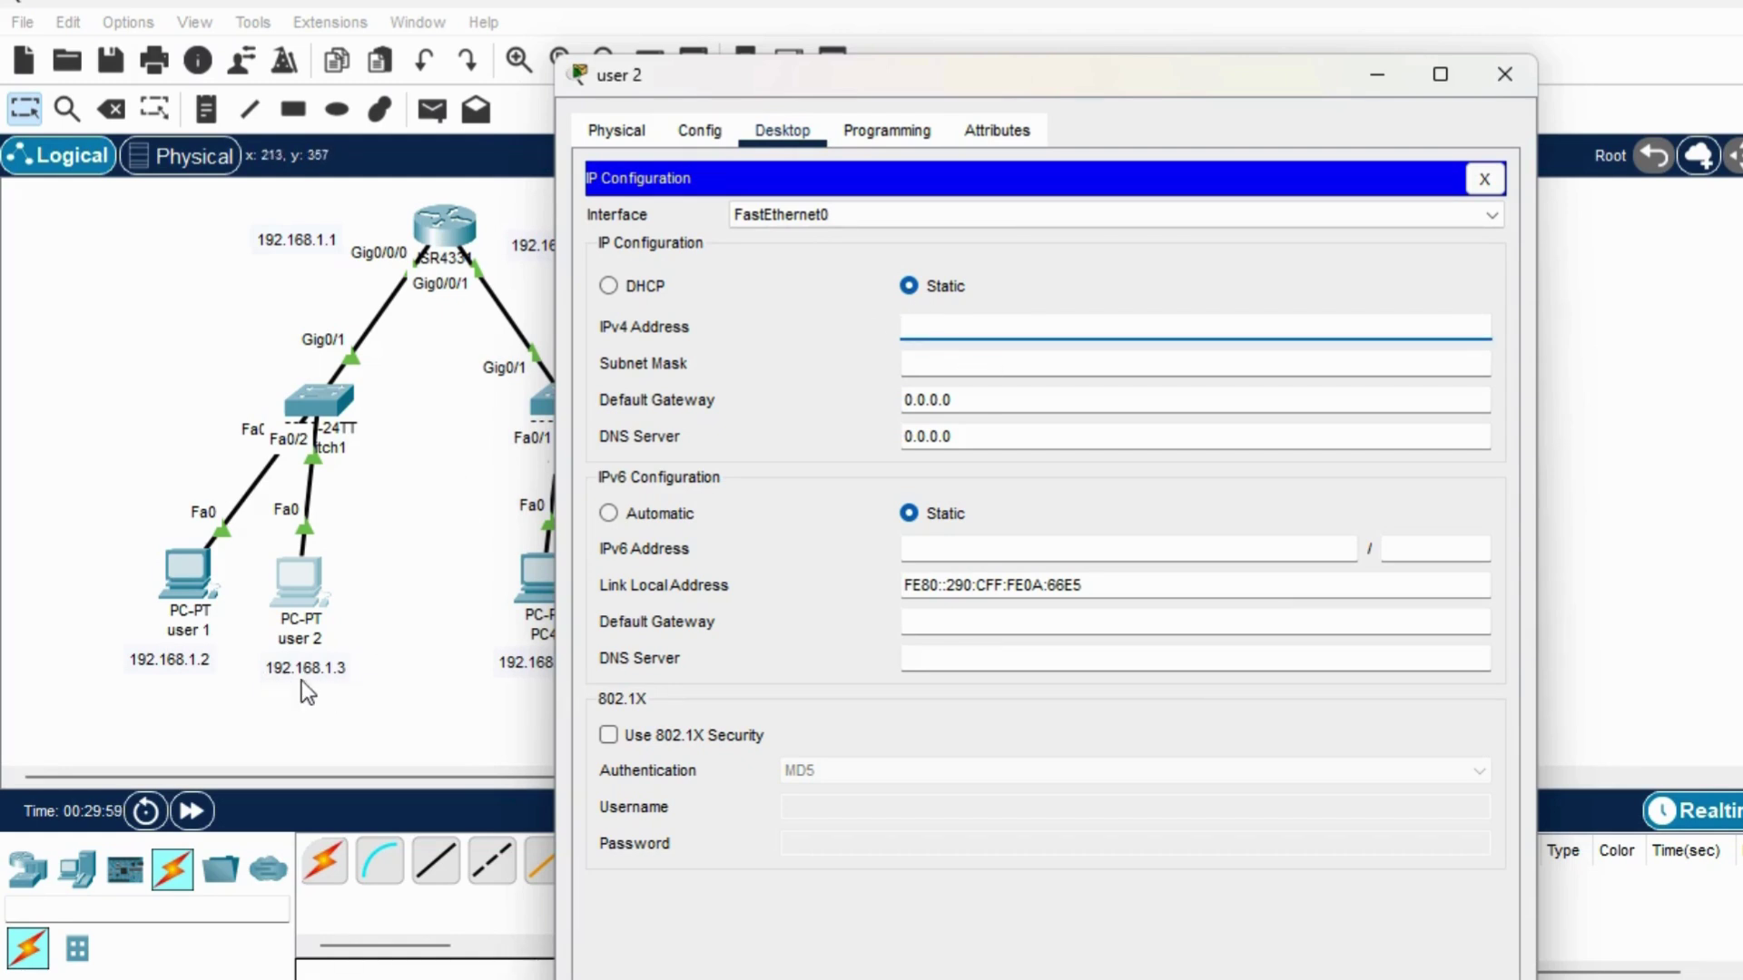
type("192")
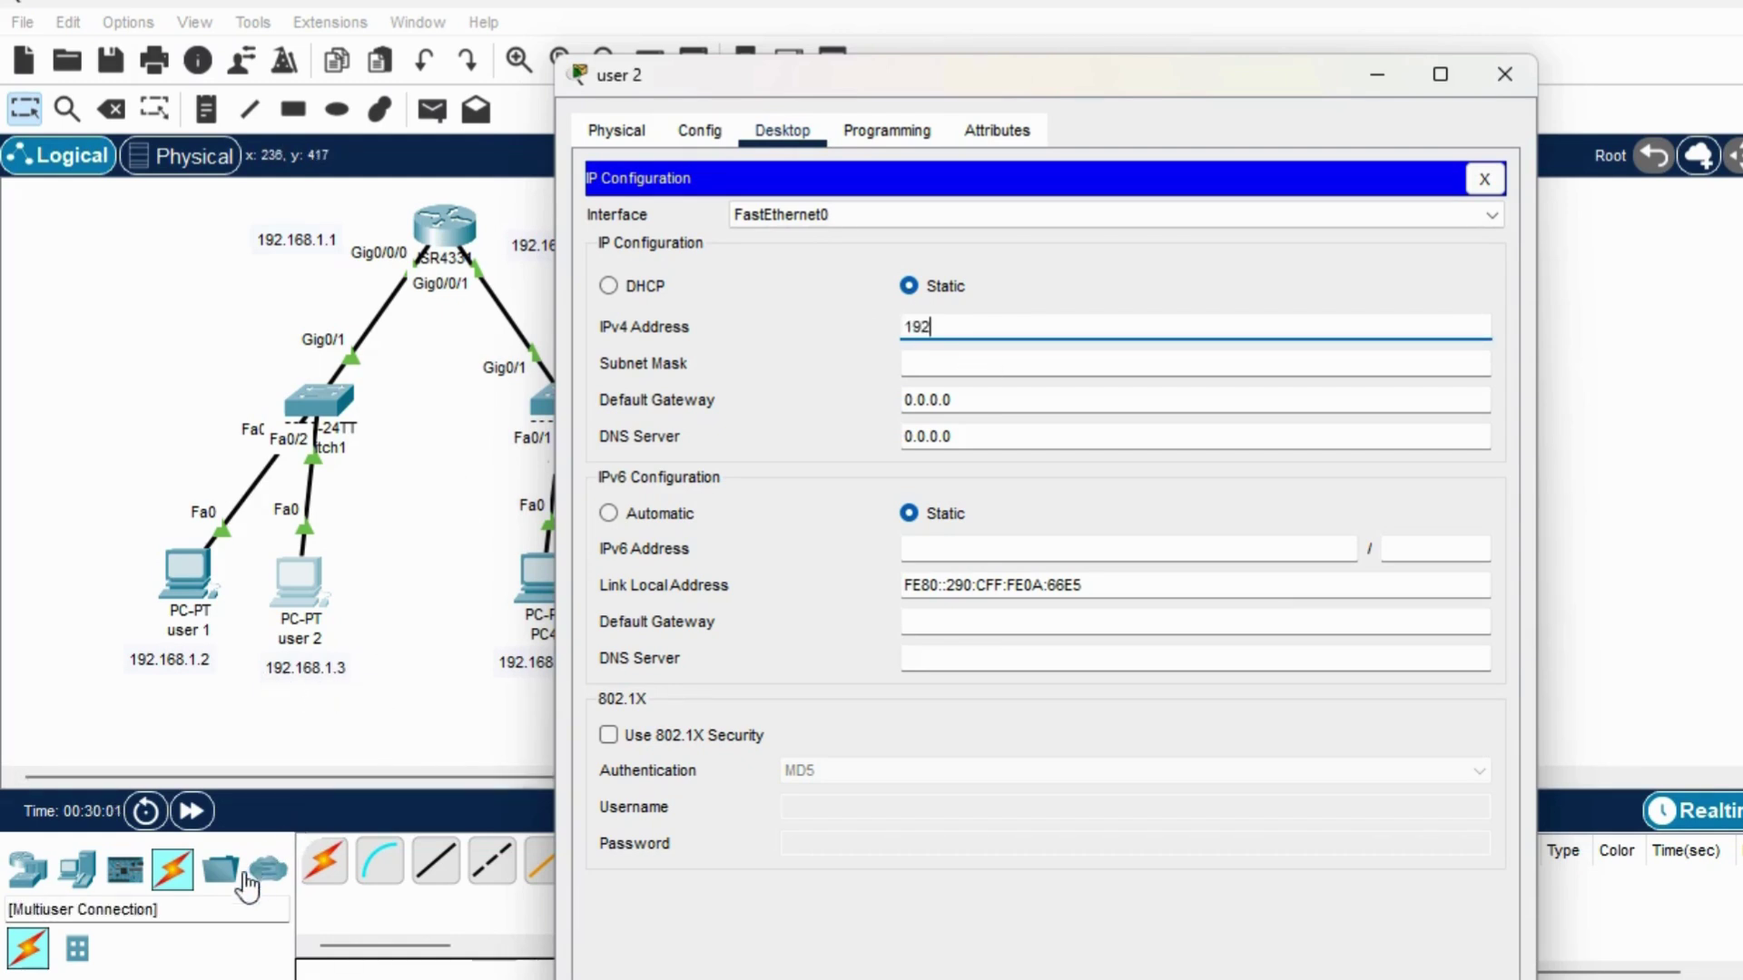
type(".168.1.3")
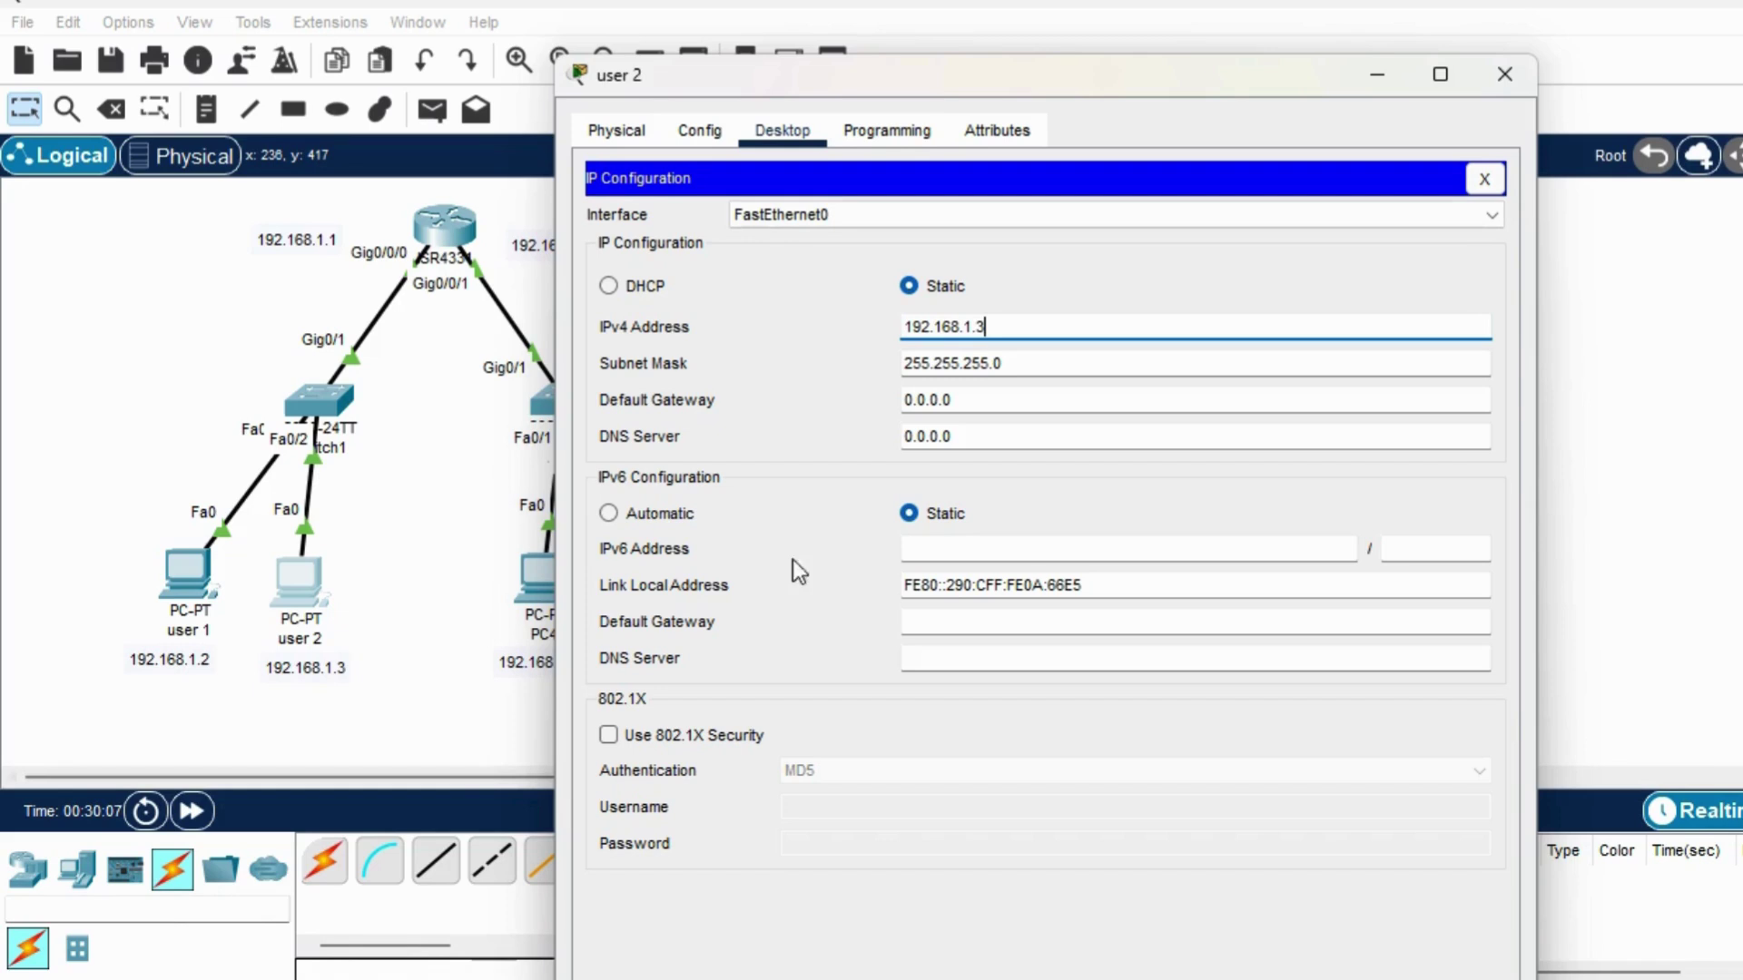
Set user 2's default gateway to 192.168.1.1 and close its configuration window.
left_click(975, 403)
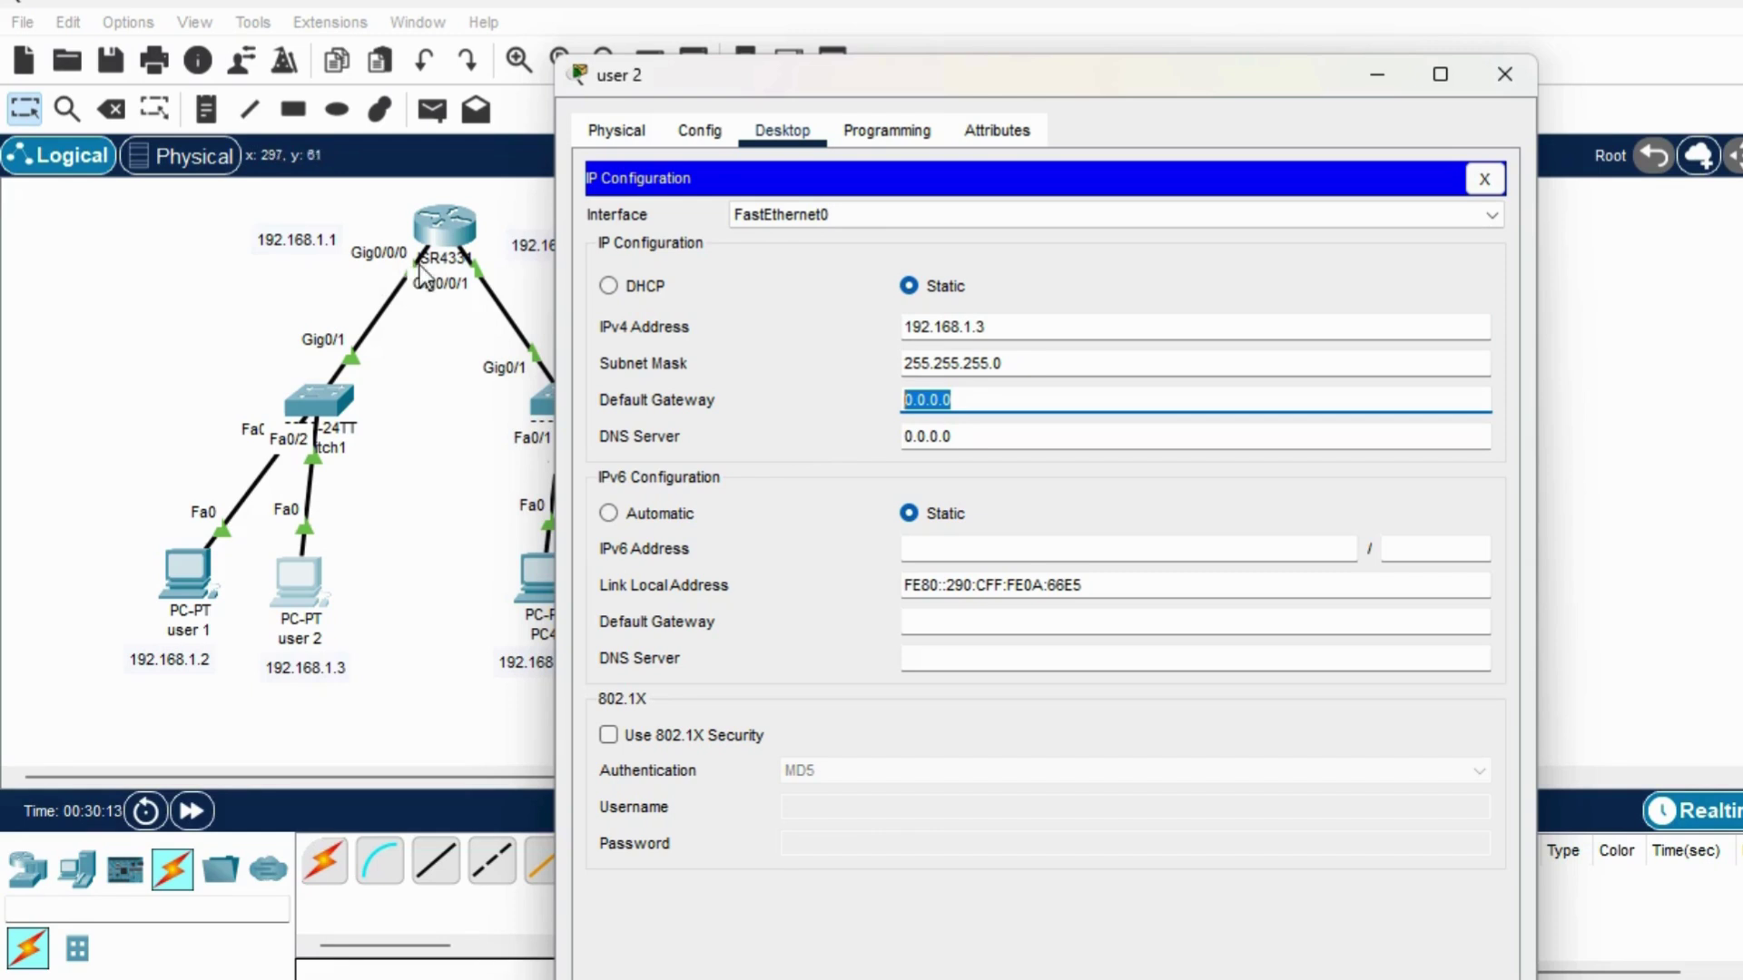
type("192.")
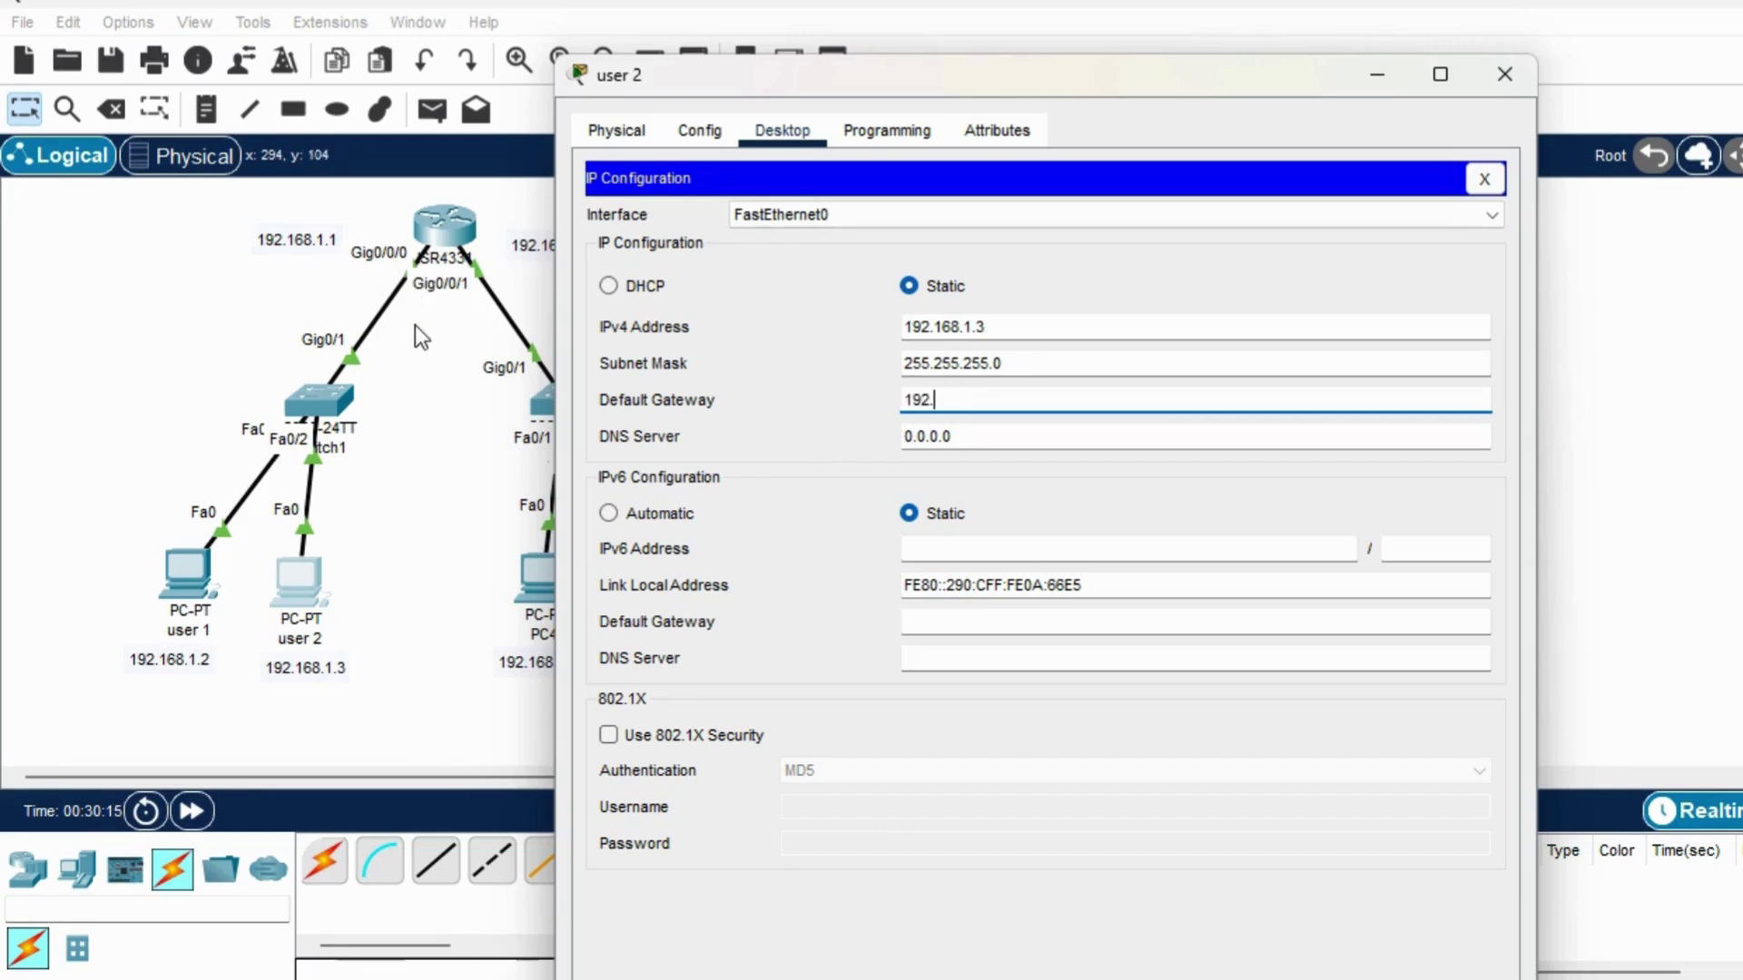
type("168.1.1")
left_click(1498, 72)
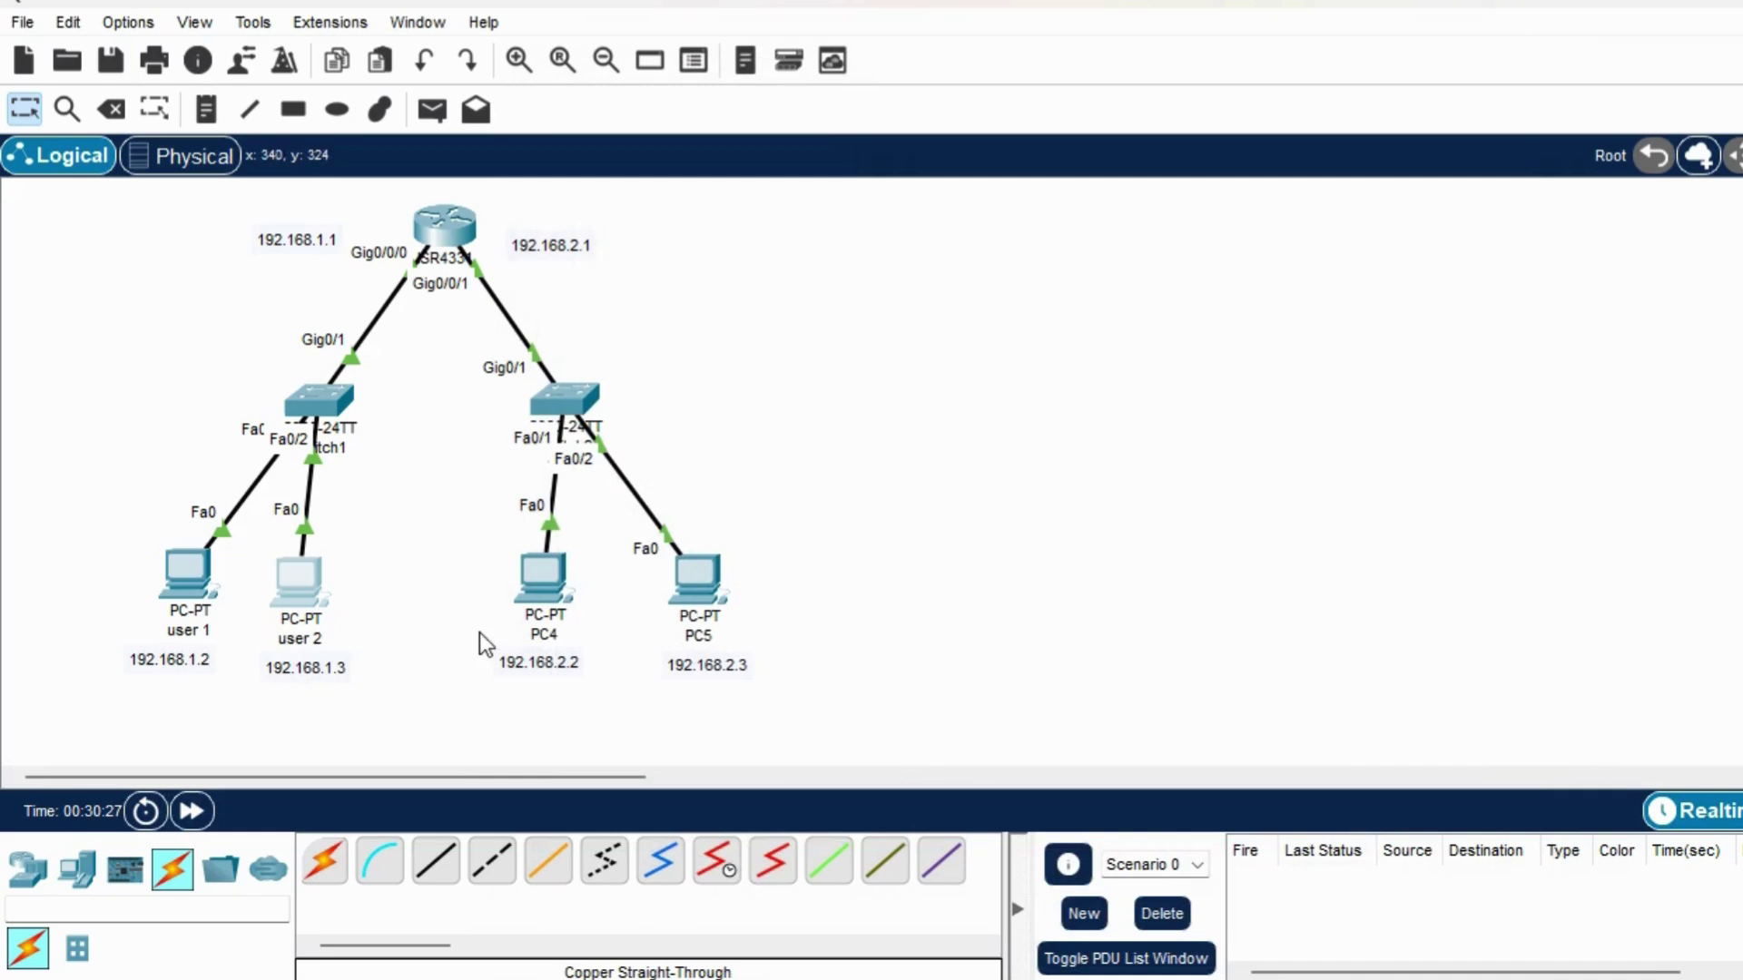
Open PC4's configuration and change its display name to user3.
left_click(548, 570)
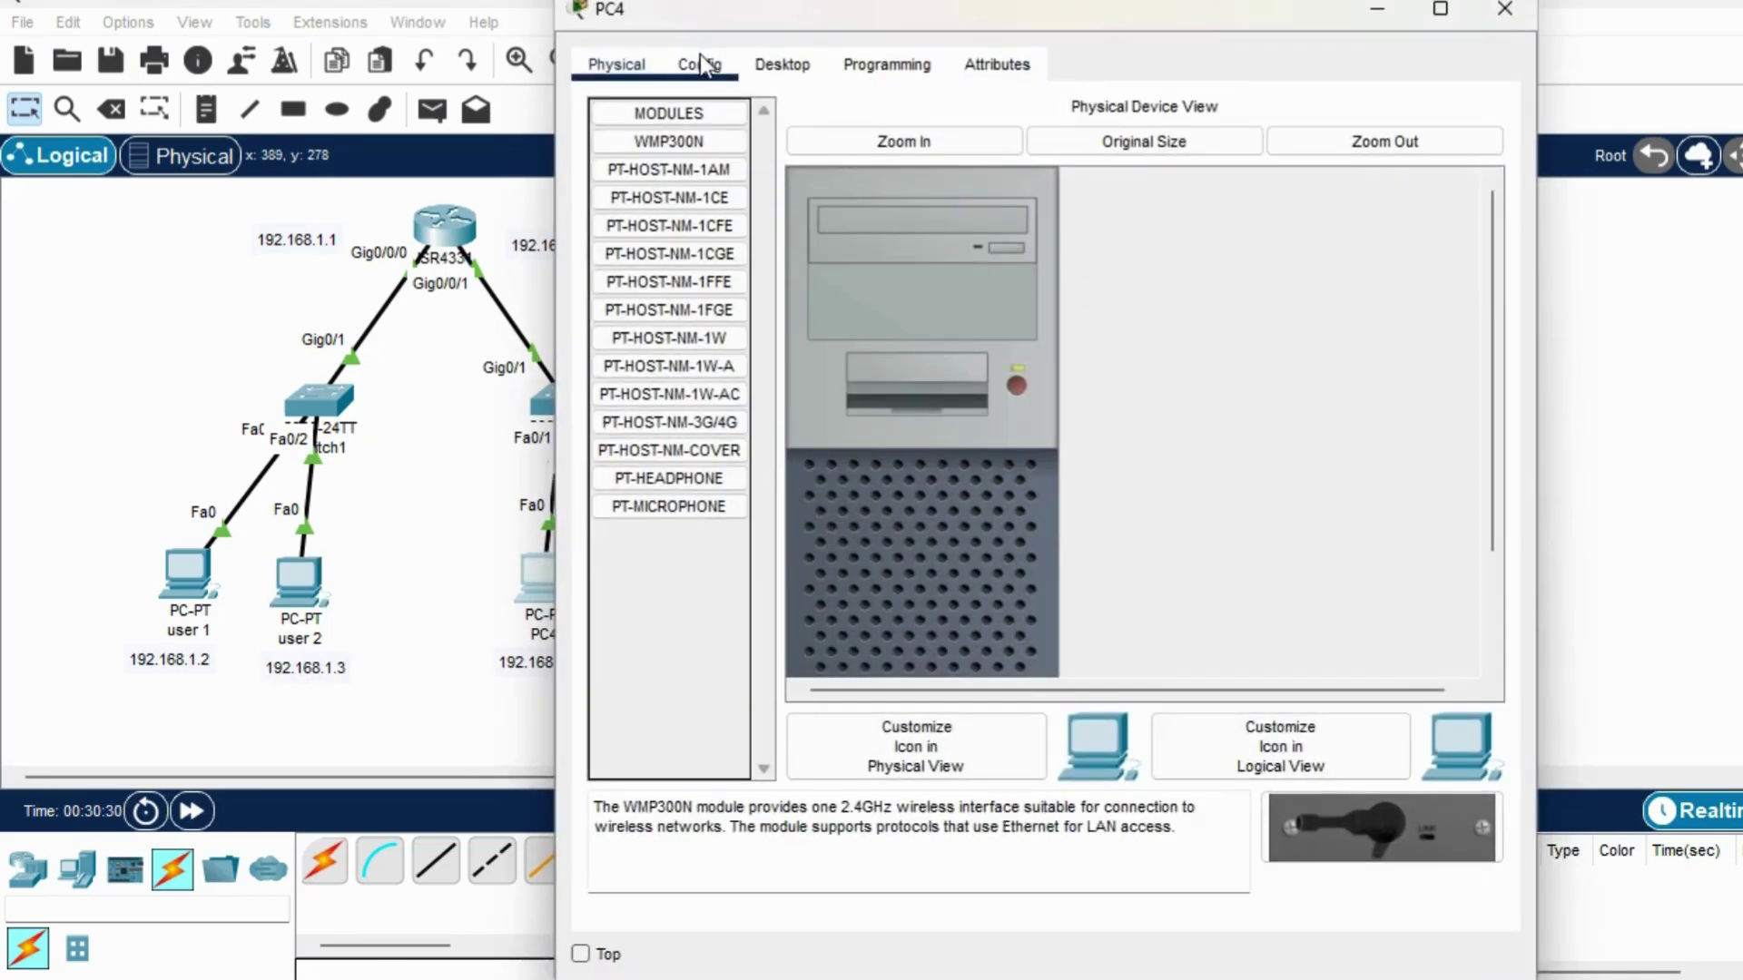
left_click(704, 65)
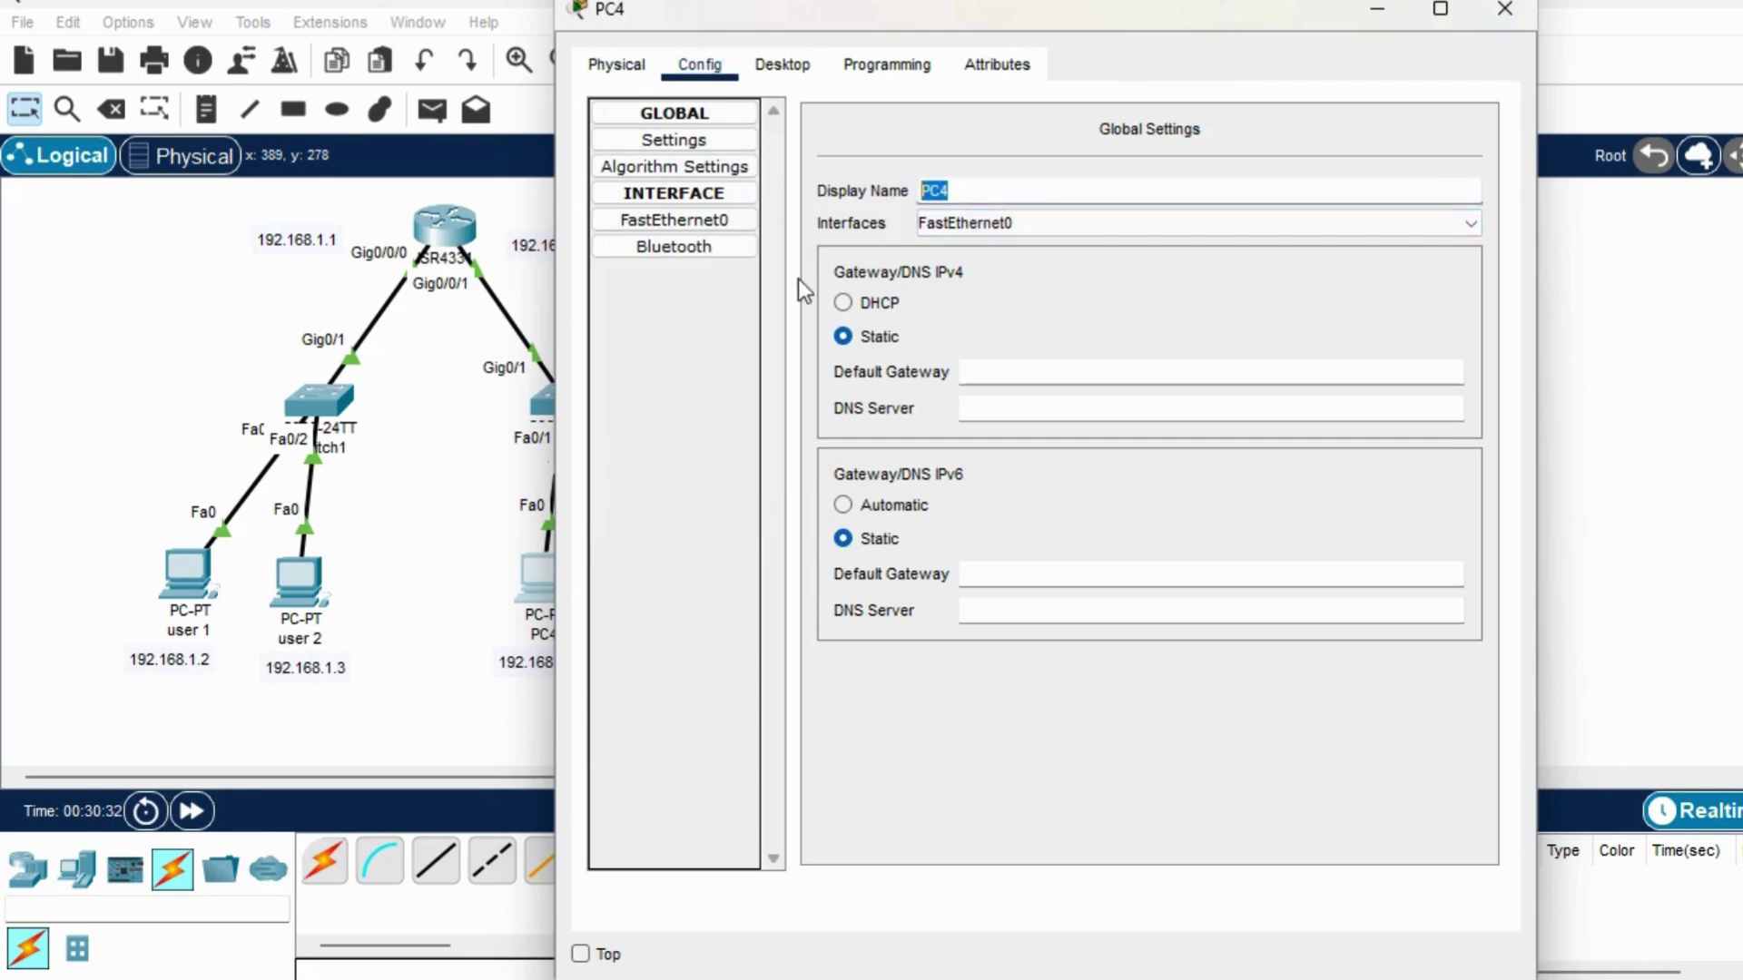
type("user")
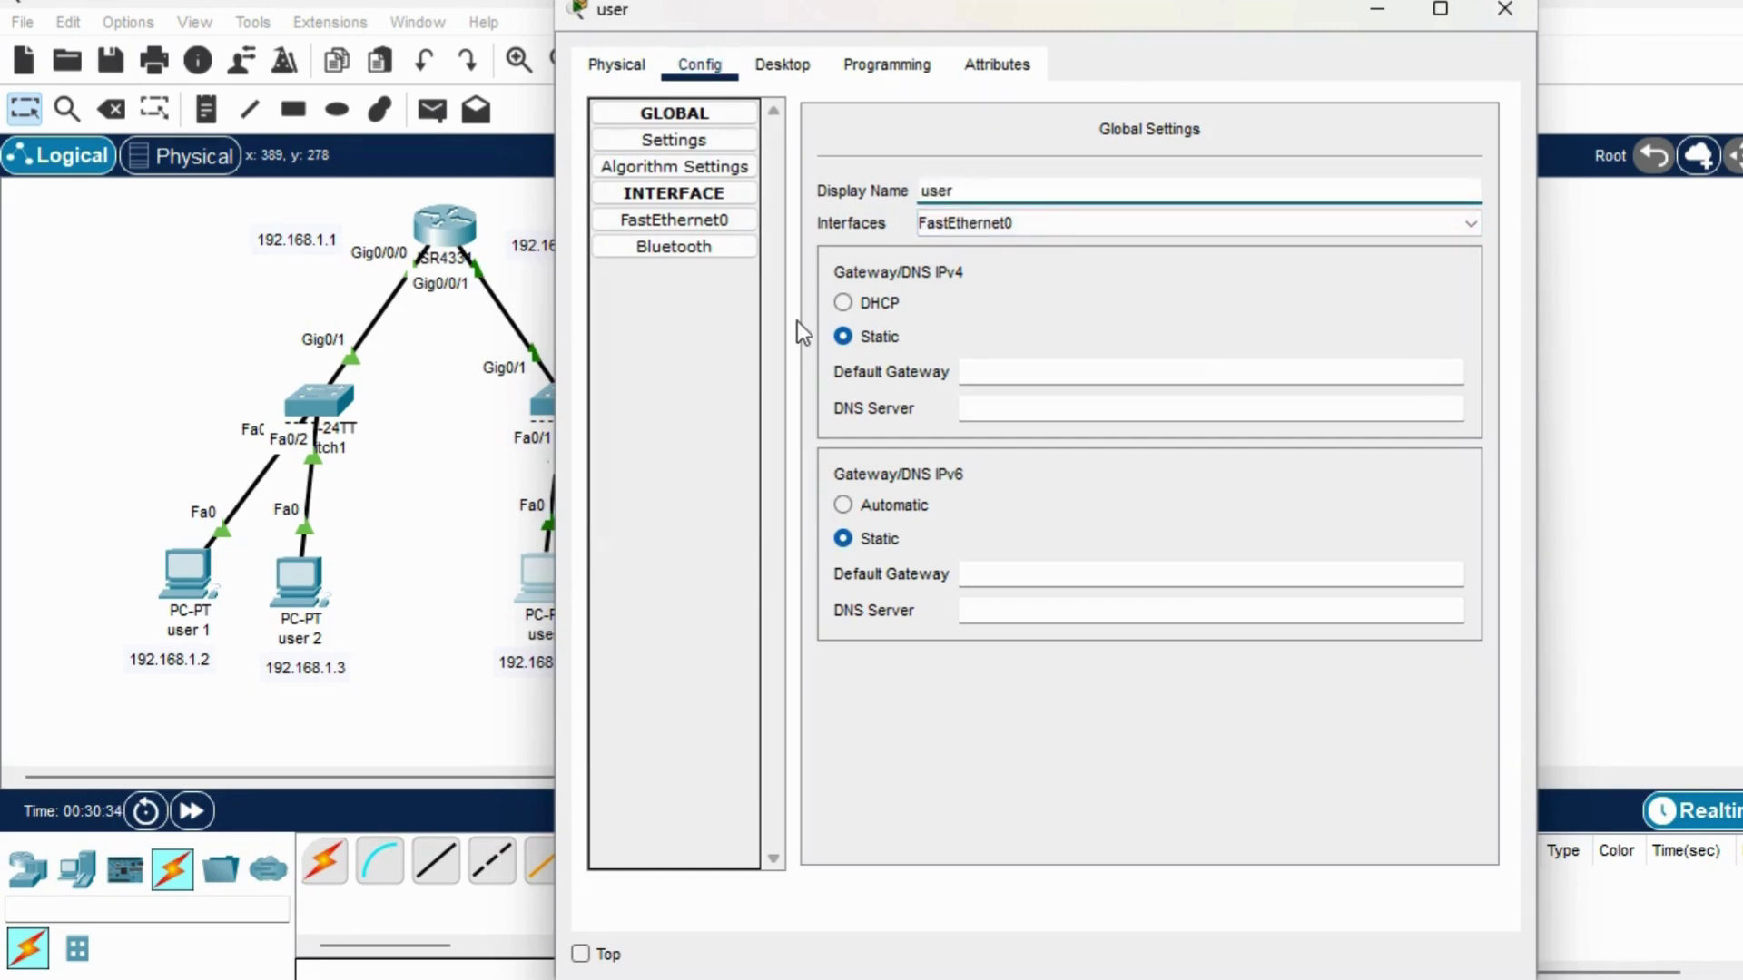
type("3")
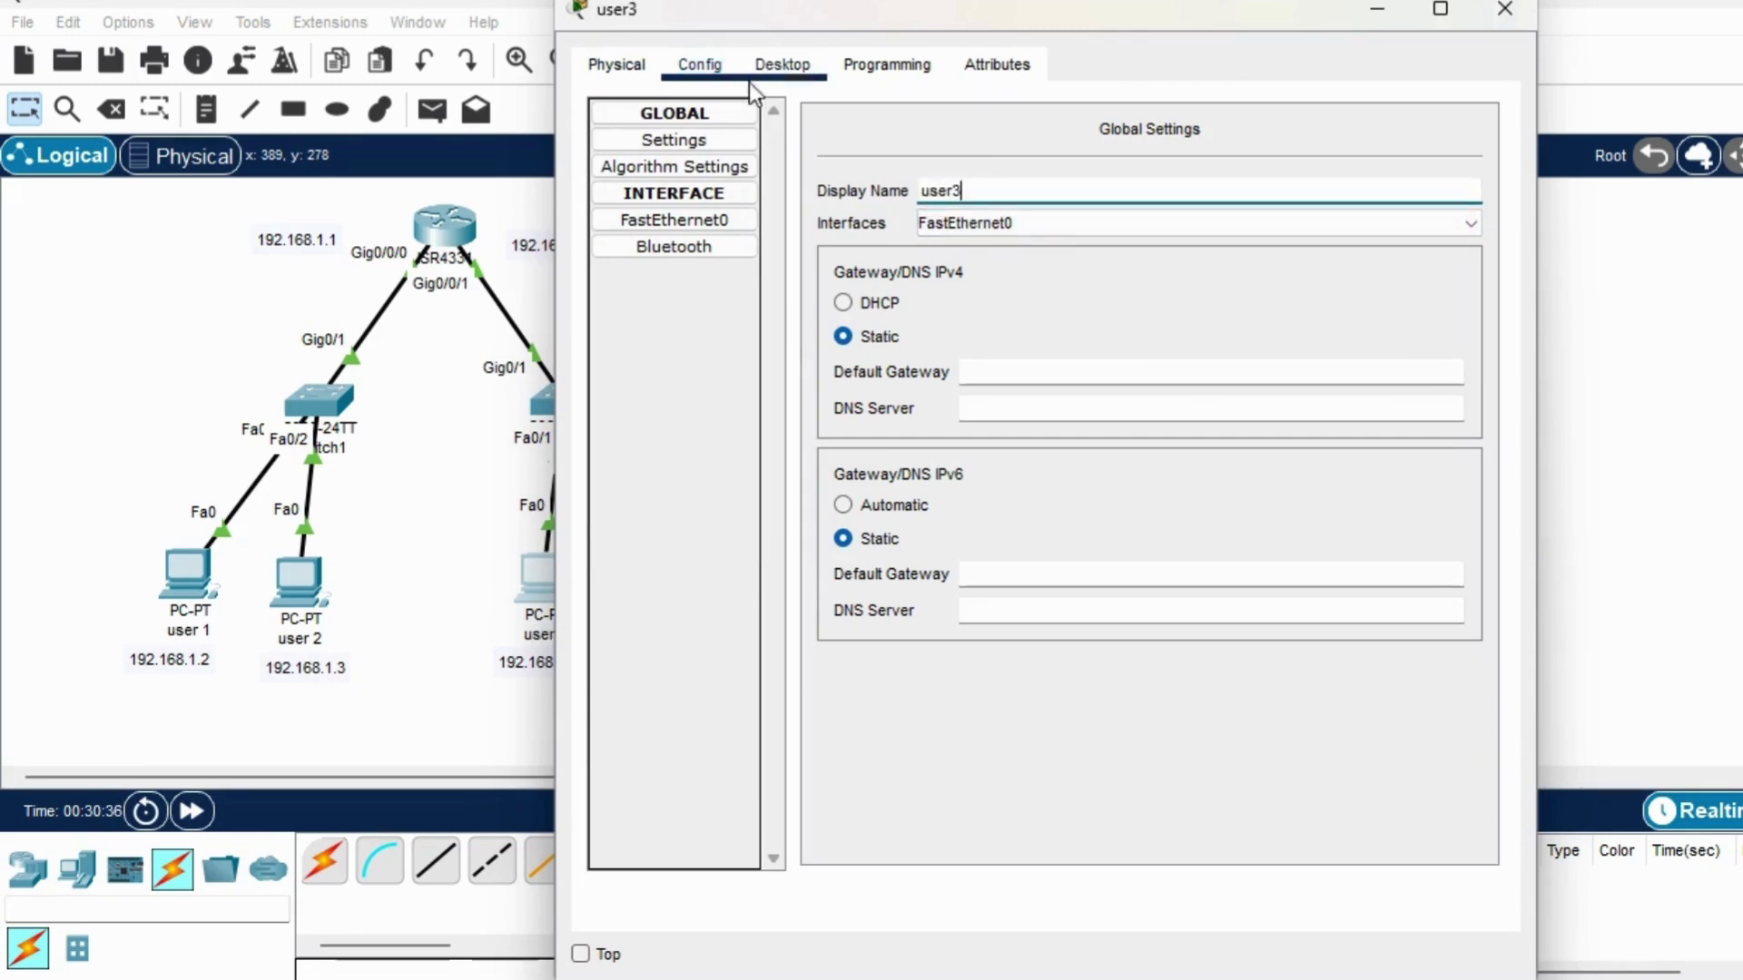
Set user3's static IPv4 address to 192.168.2.2, moving its window aside to reveal the address note under the computer.
left_click(786, 64)
left_click(715, 151)
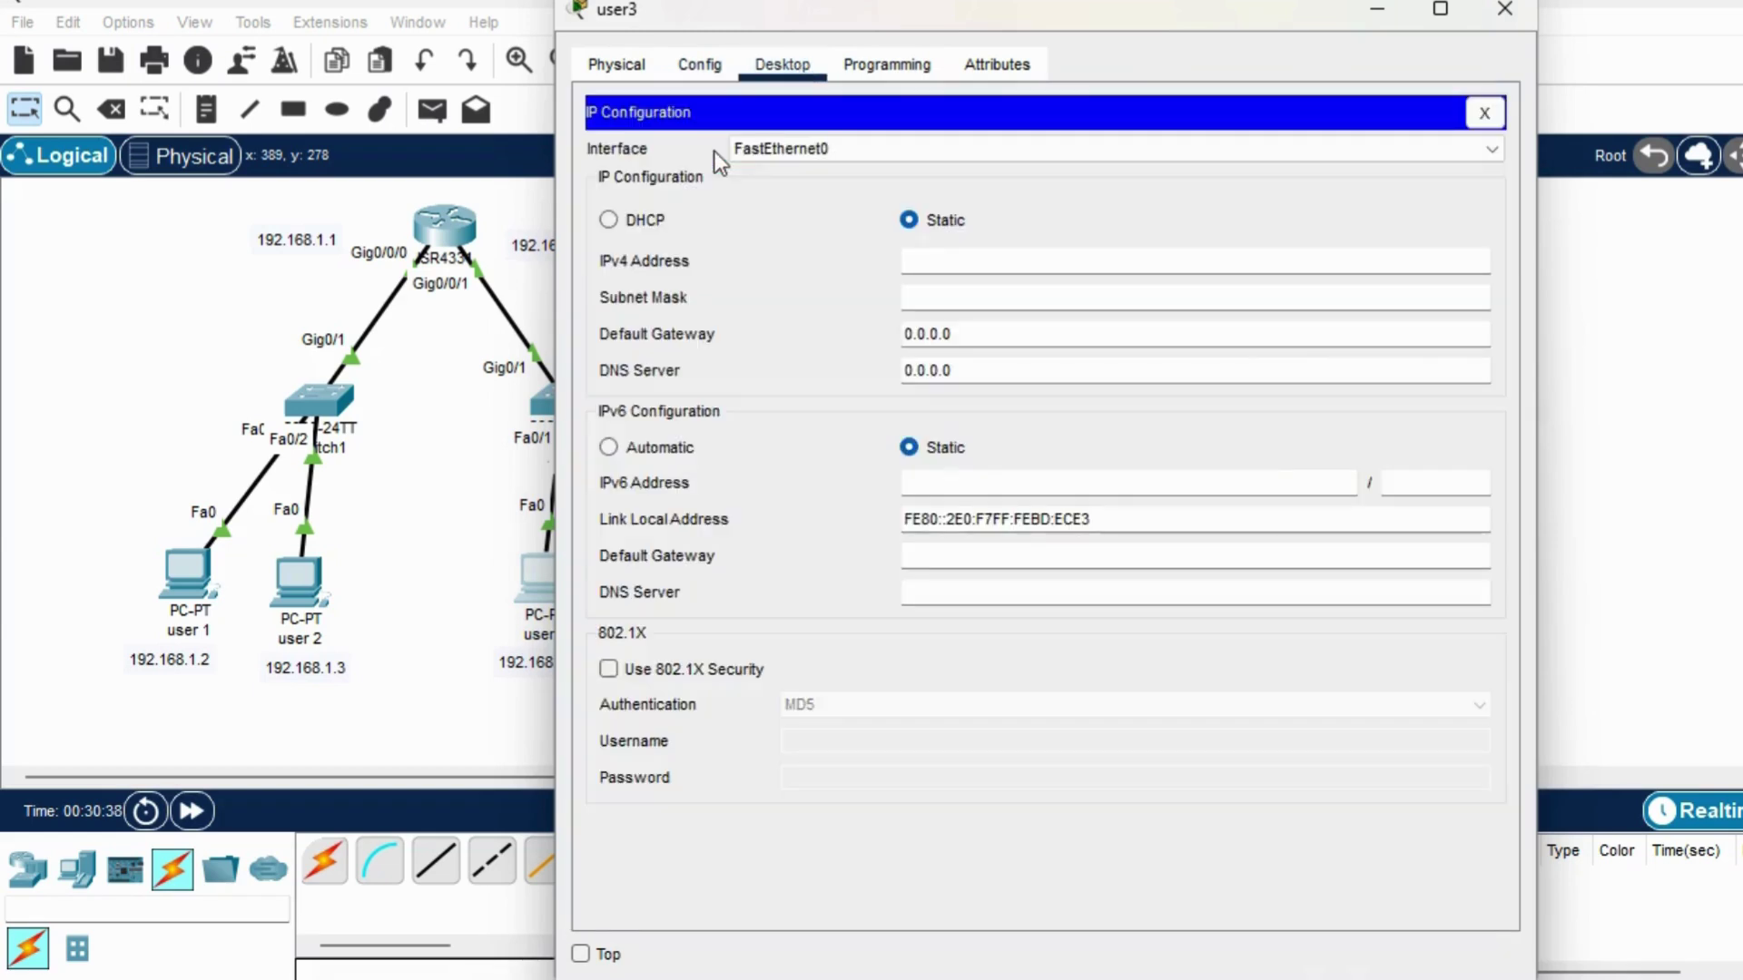
left_click(987, 260)
type("192.168")
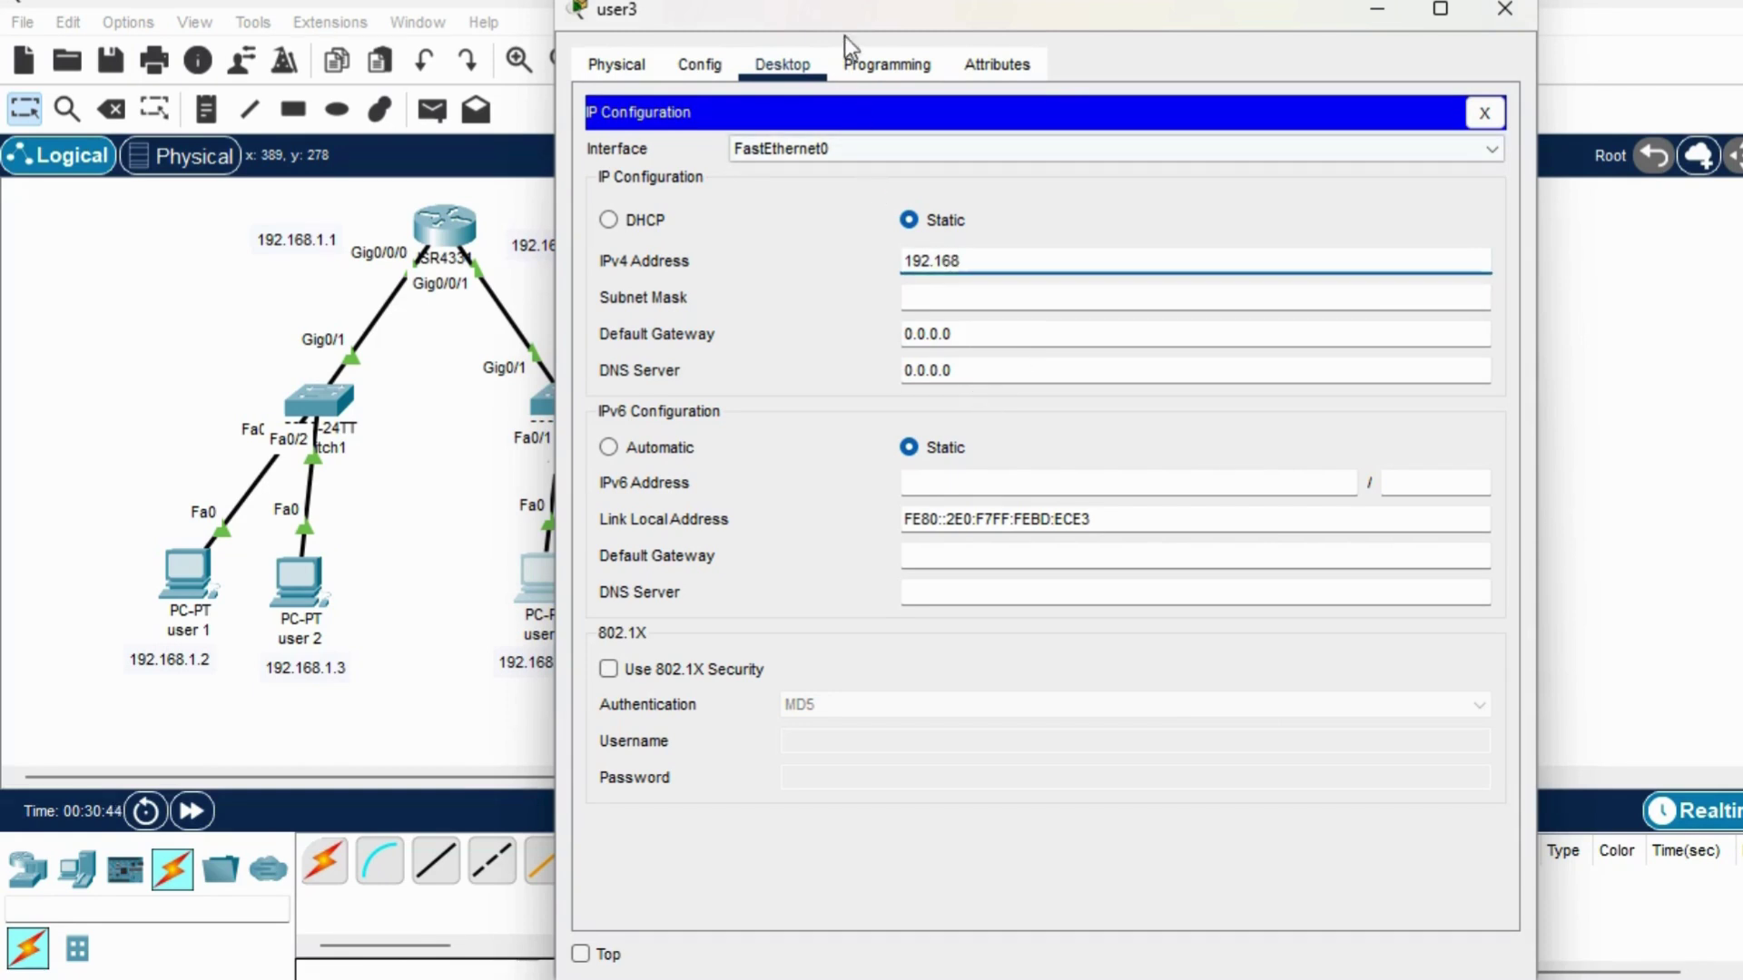
left_click_drag(868, 9, 1020, 25)
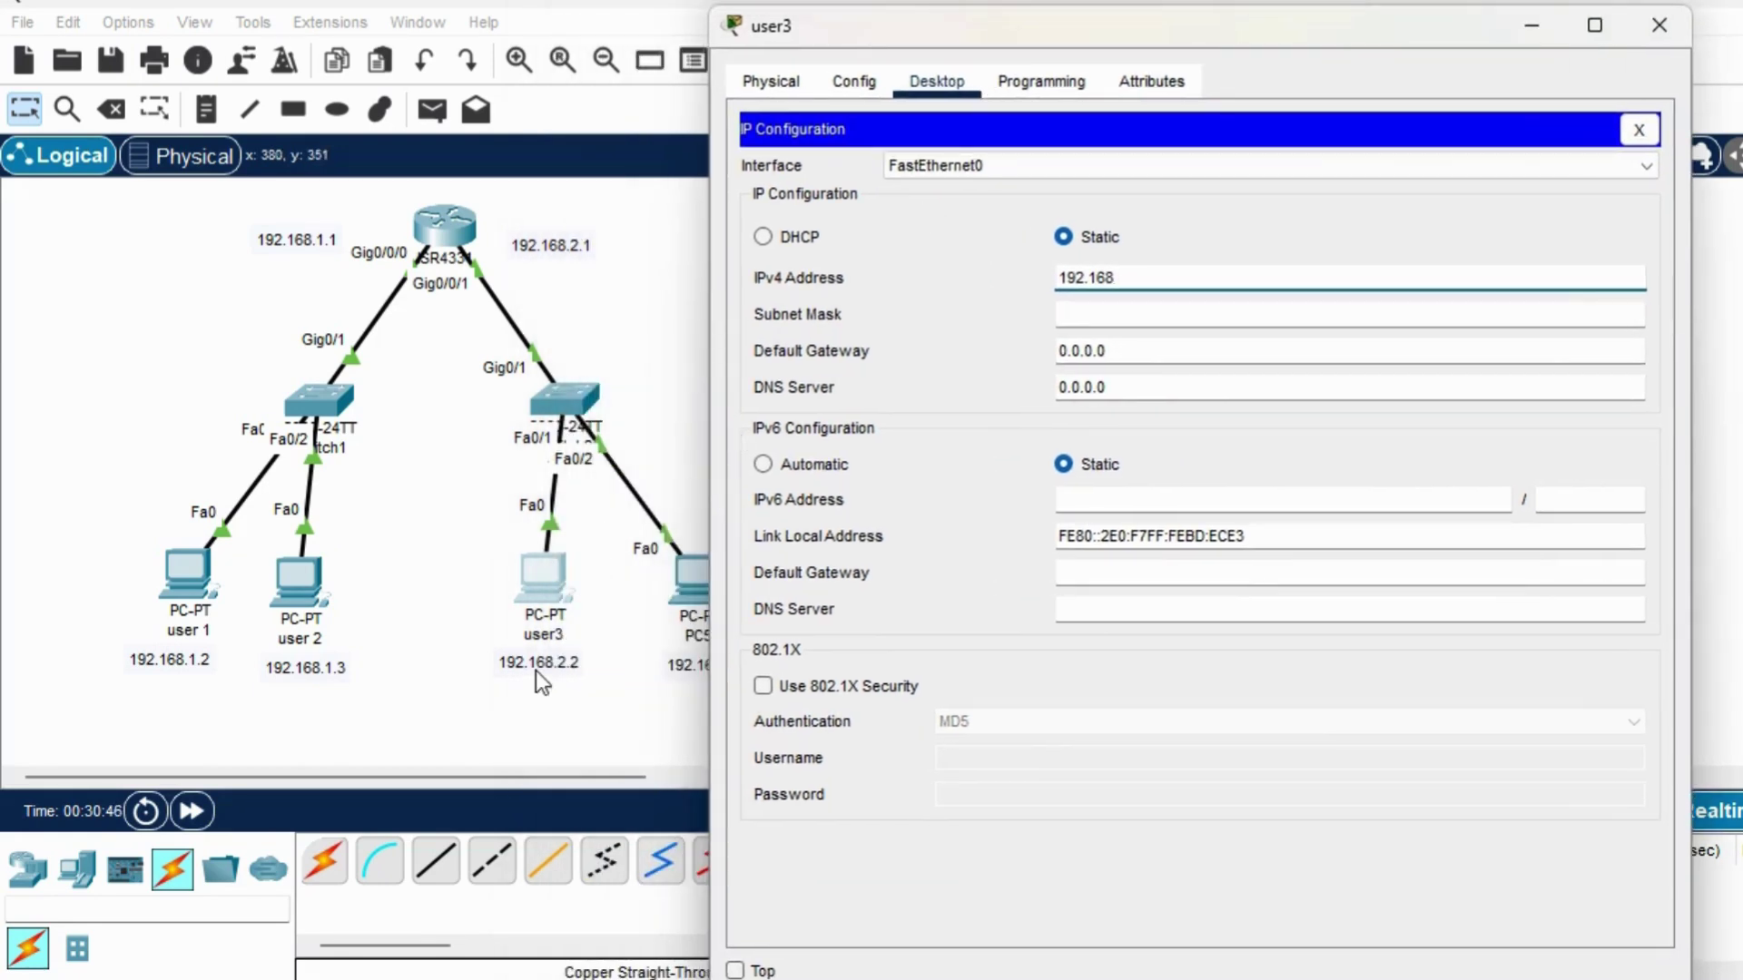
type("68")
left_click(1122, 272)
type(".2.")
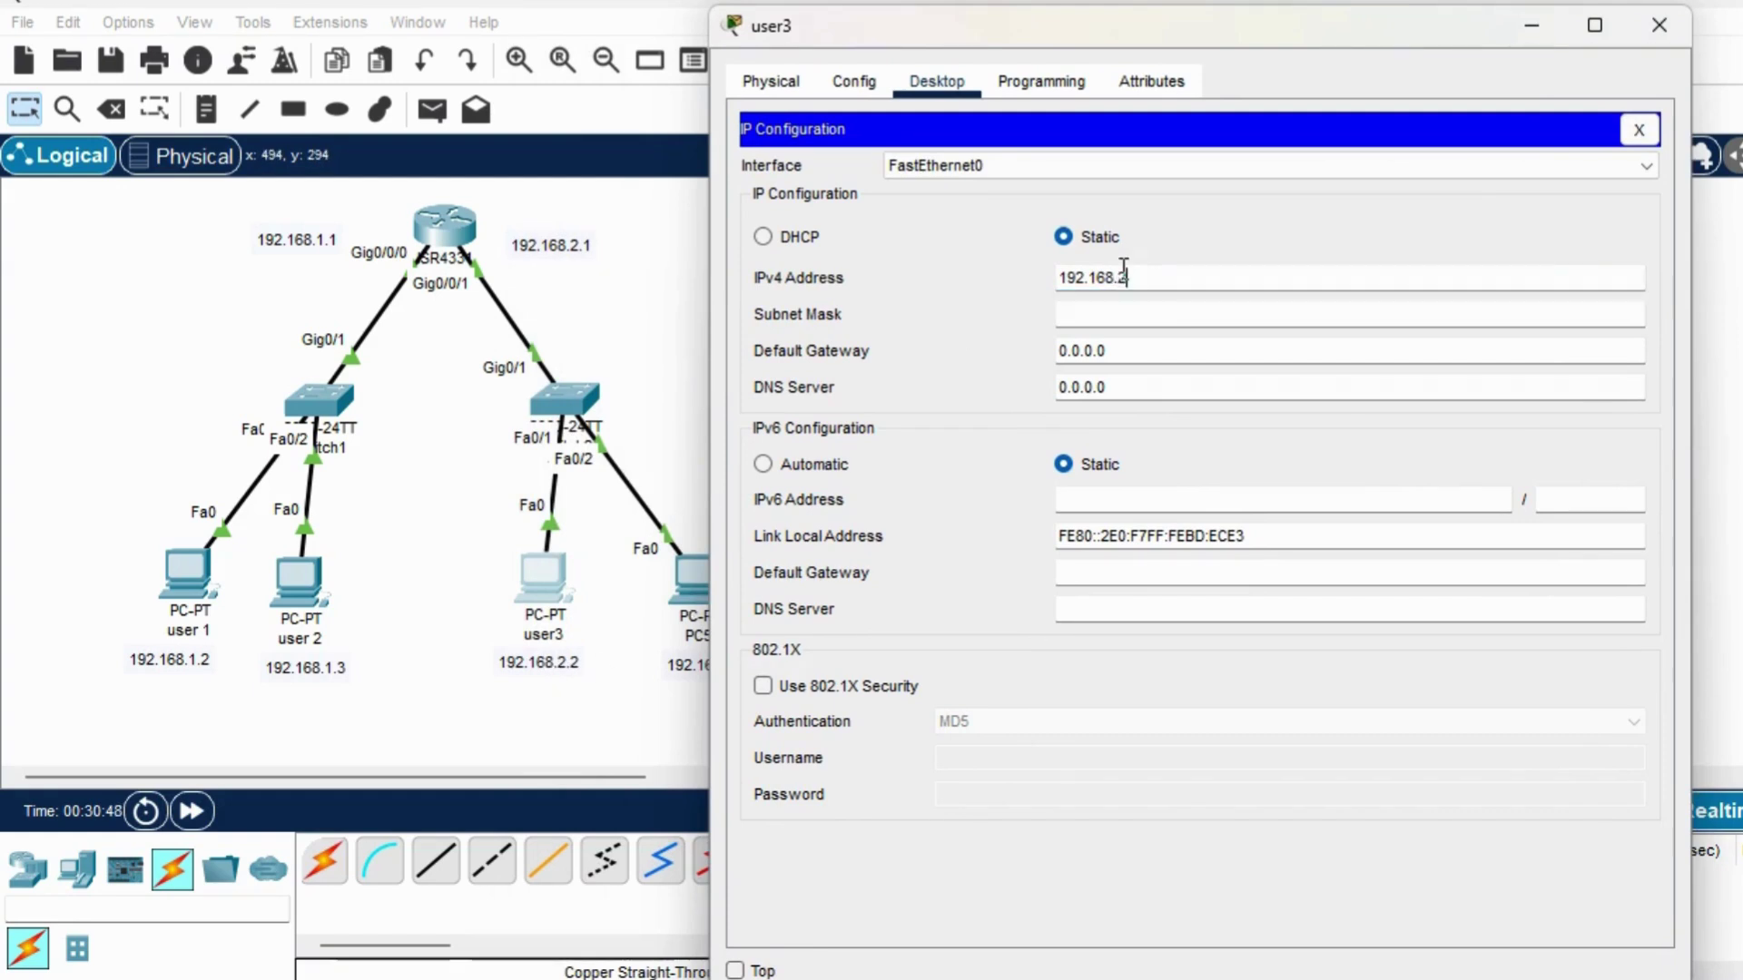
type("2")
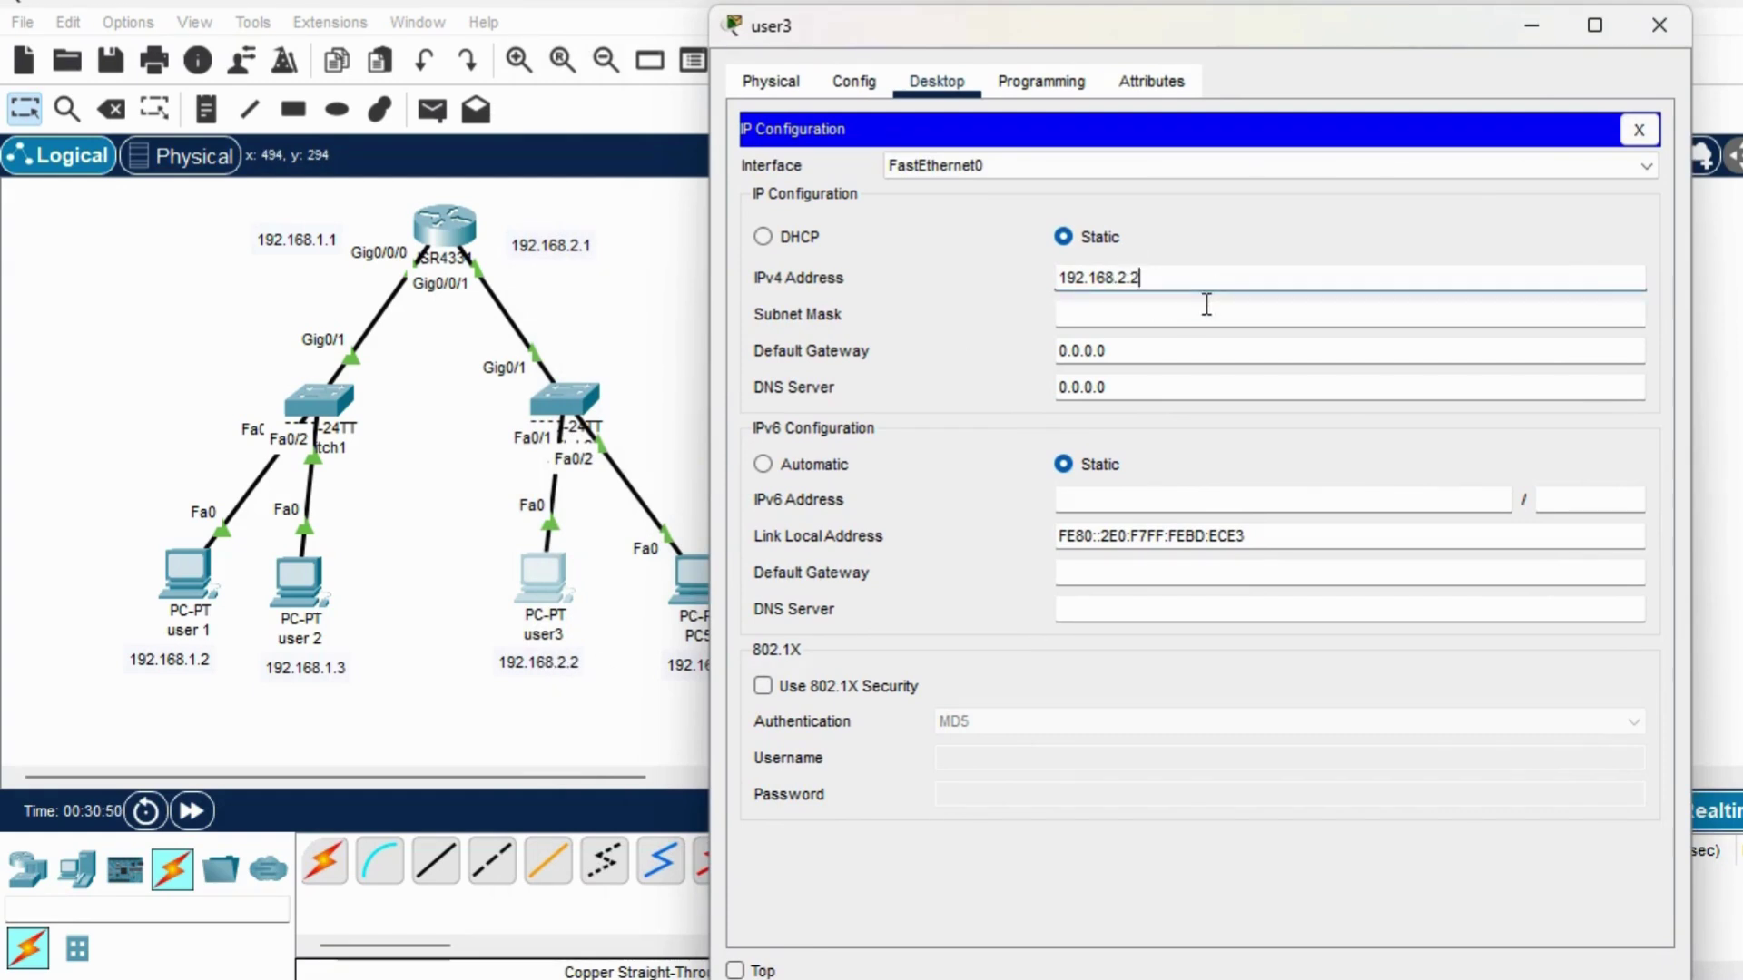
Give user3 subnet mask 255.255.255.0 and default gateway 192.168.2.1, and close its configuration window.
left_click(1136, 350)
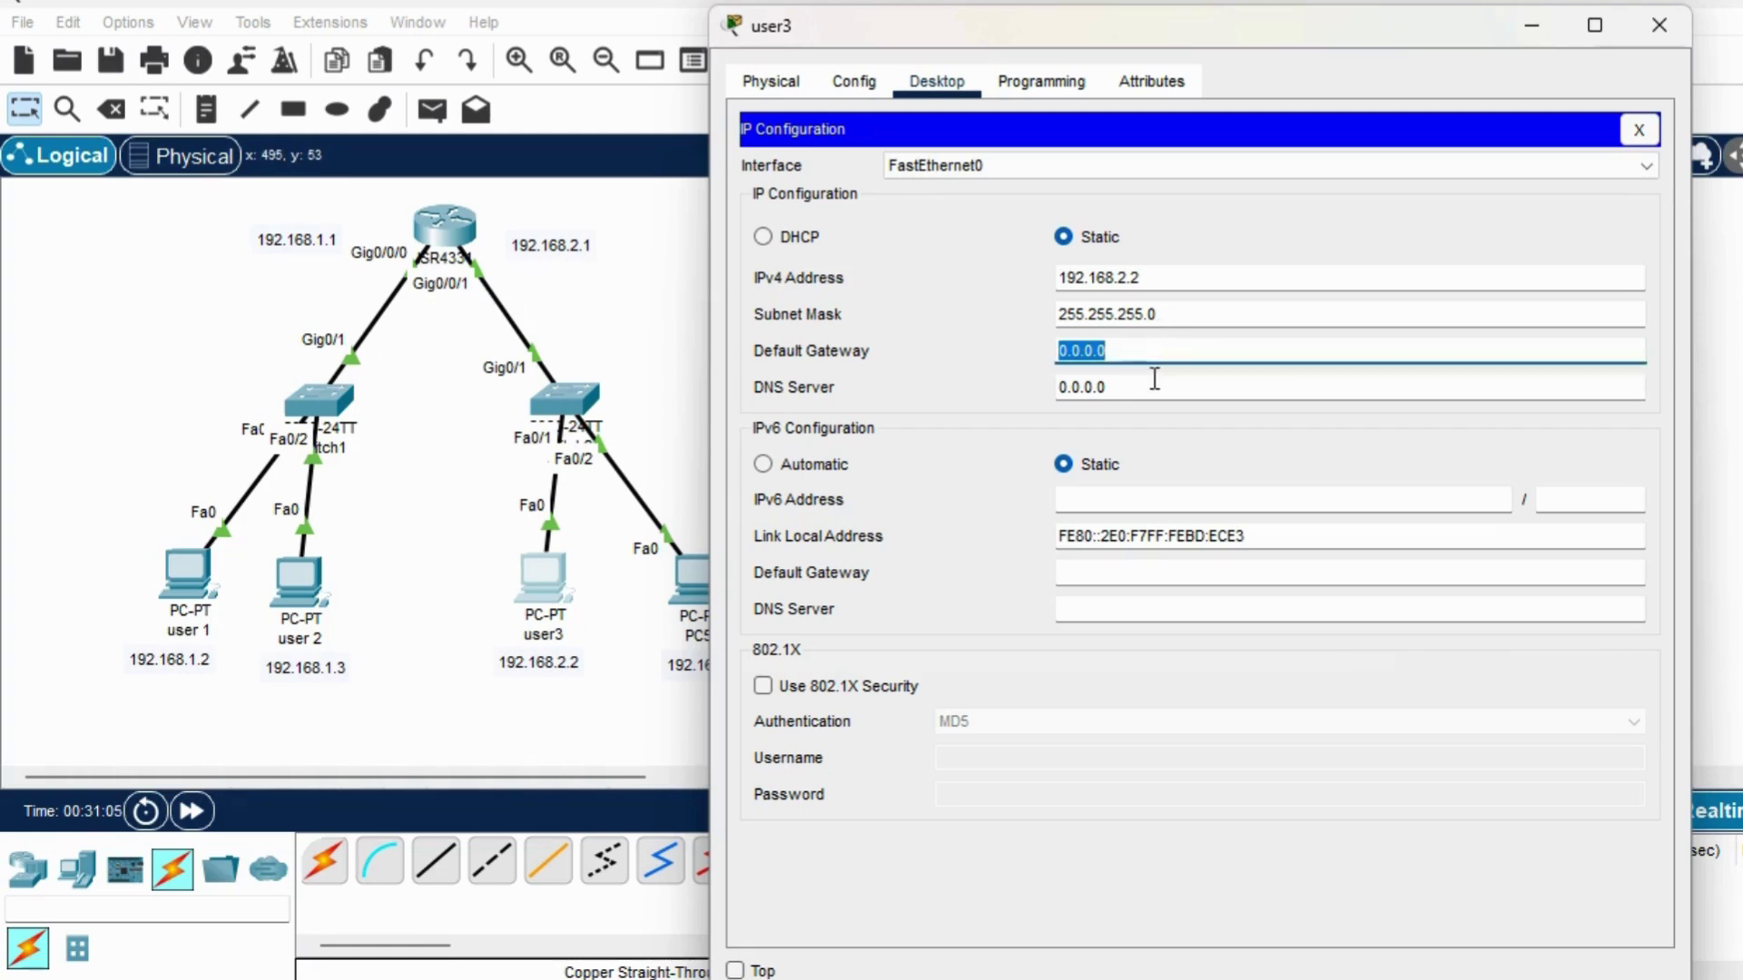
type("192.")
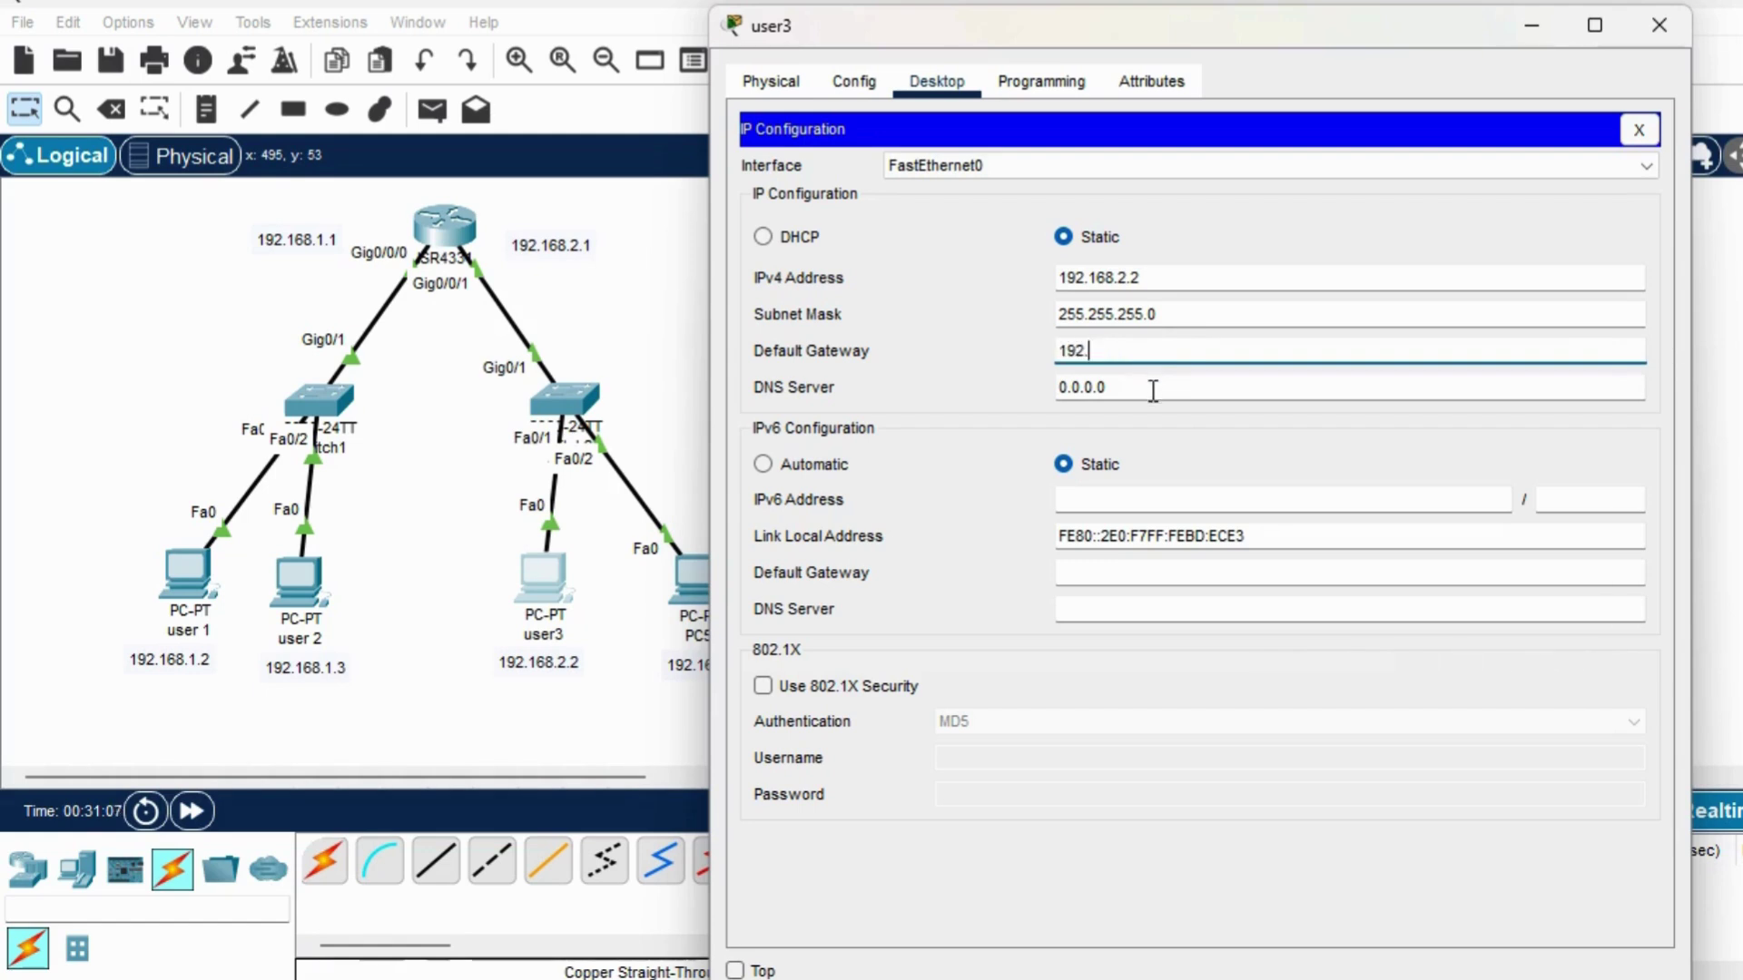
type("168.2.1")
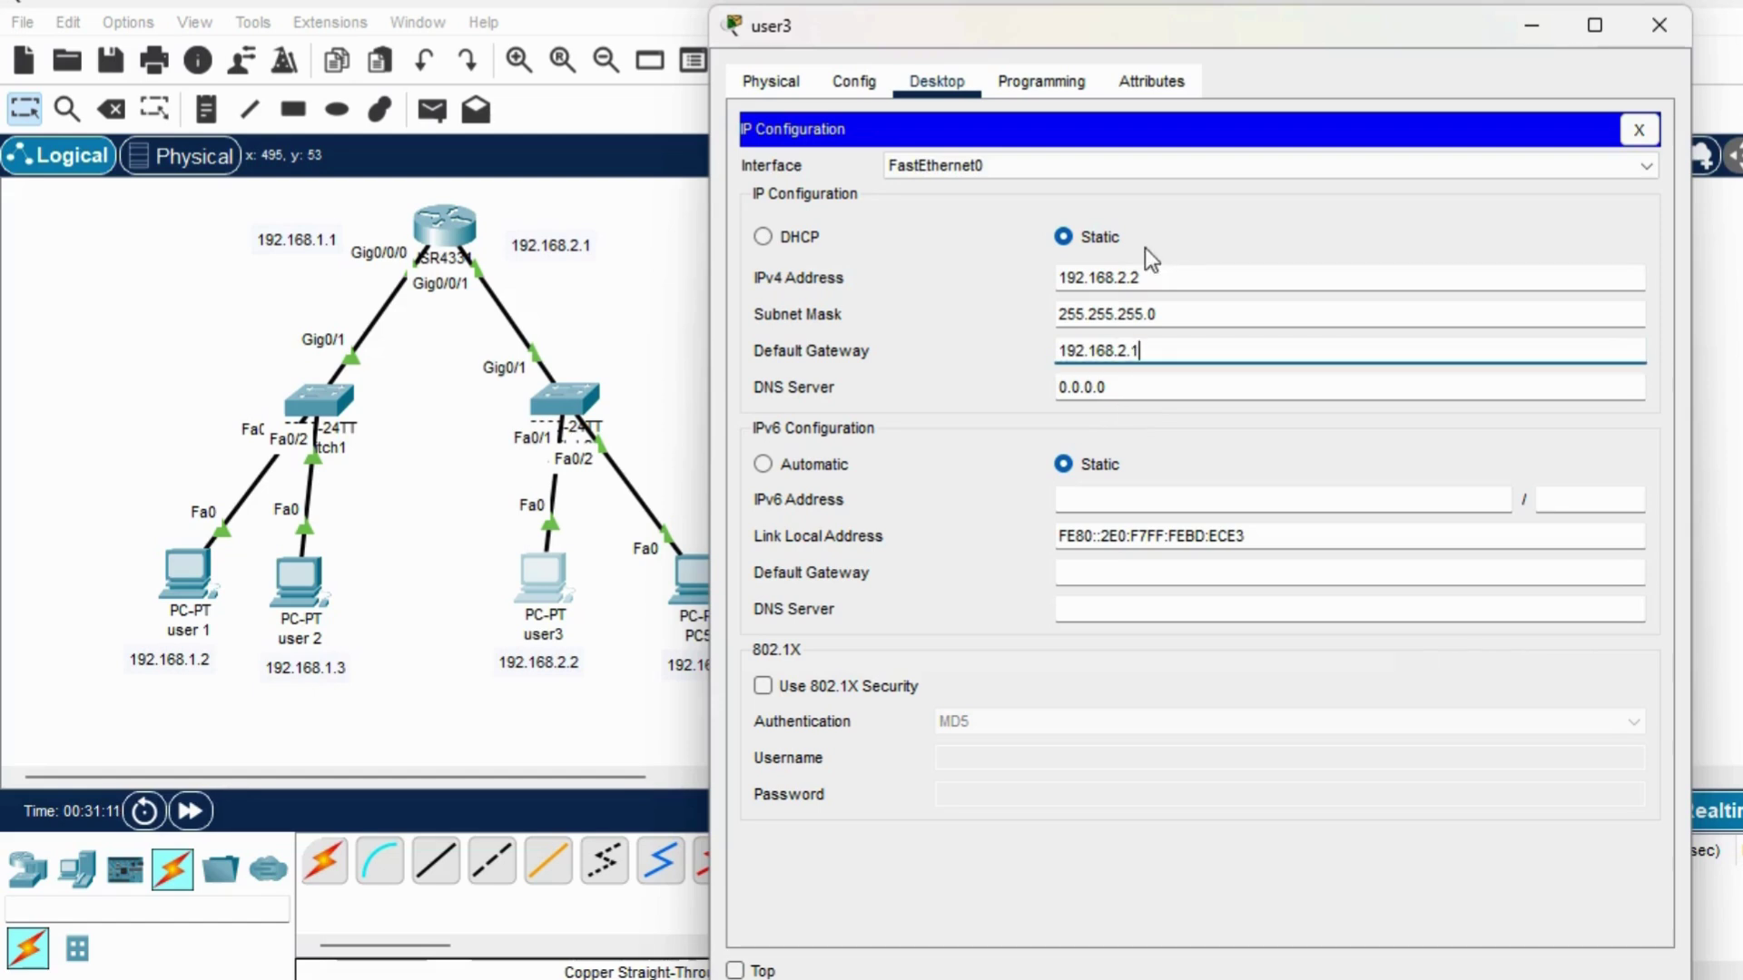
left_click(1665, 25)
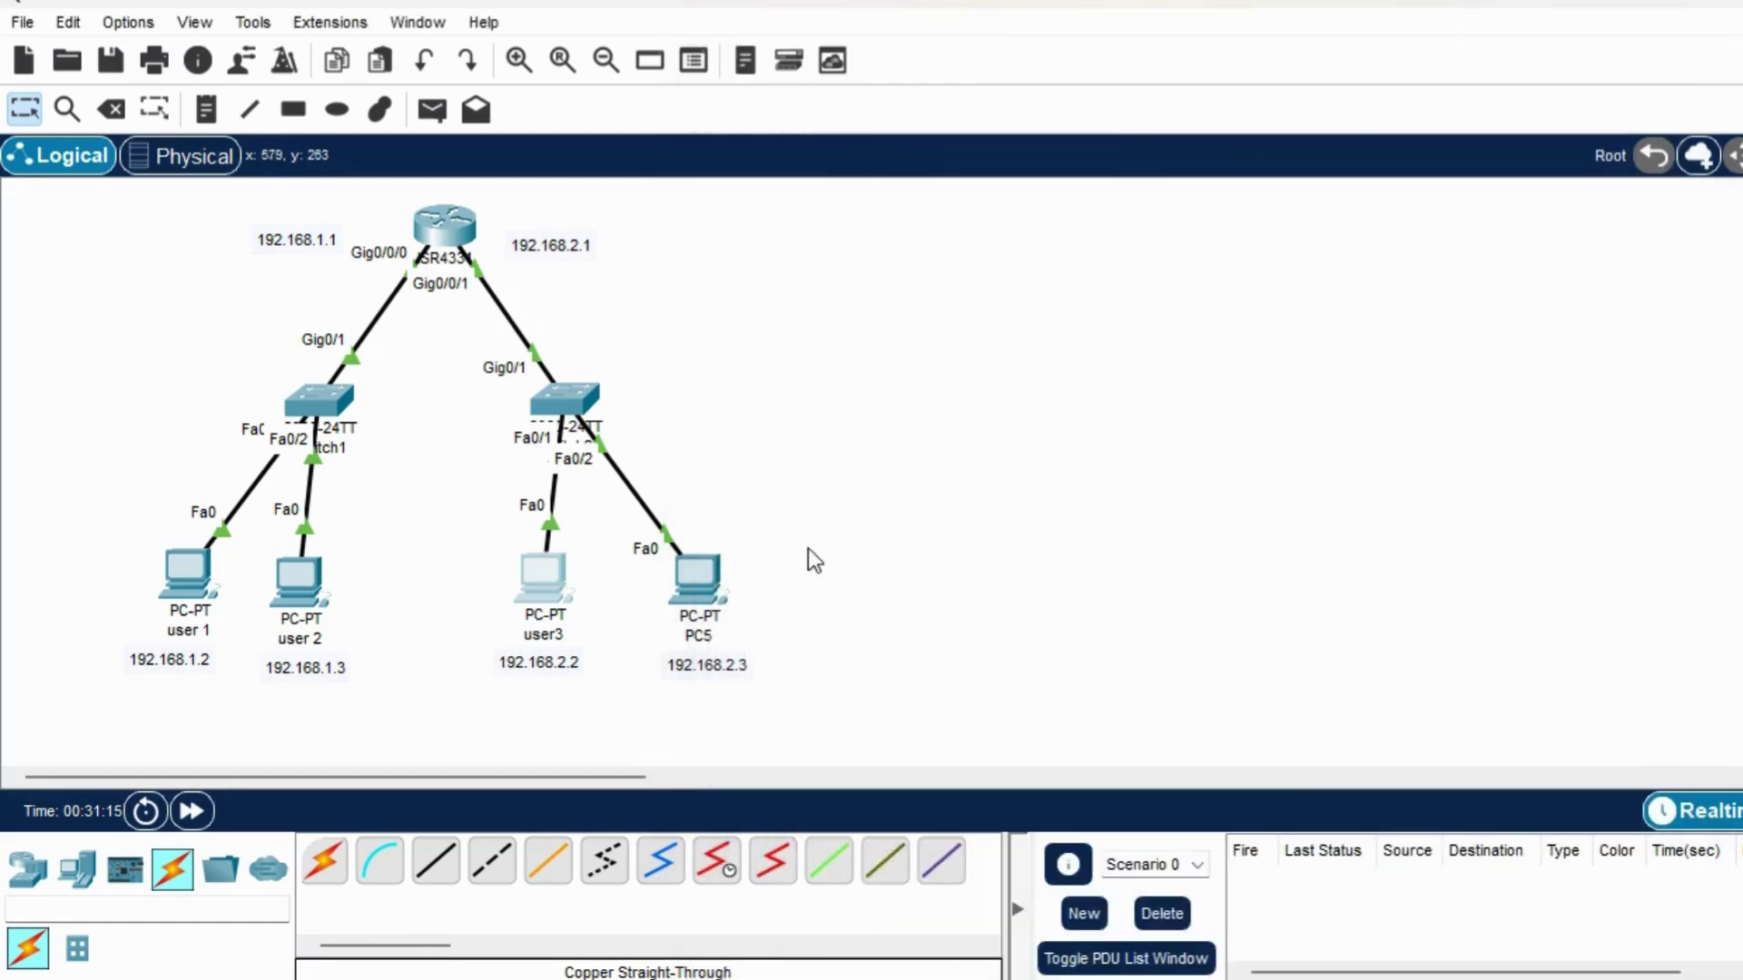
Open PC5's configuration and change its display name to user4.
left_click(707, 581)
left_click(699, 64)
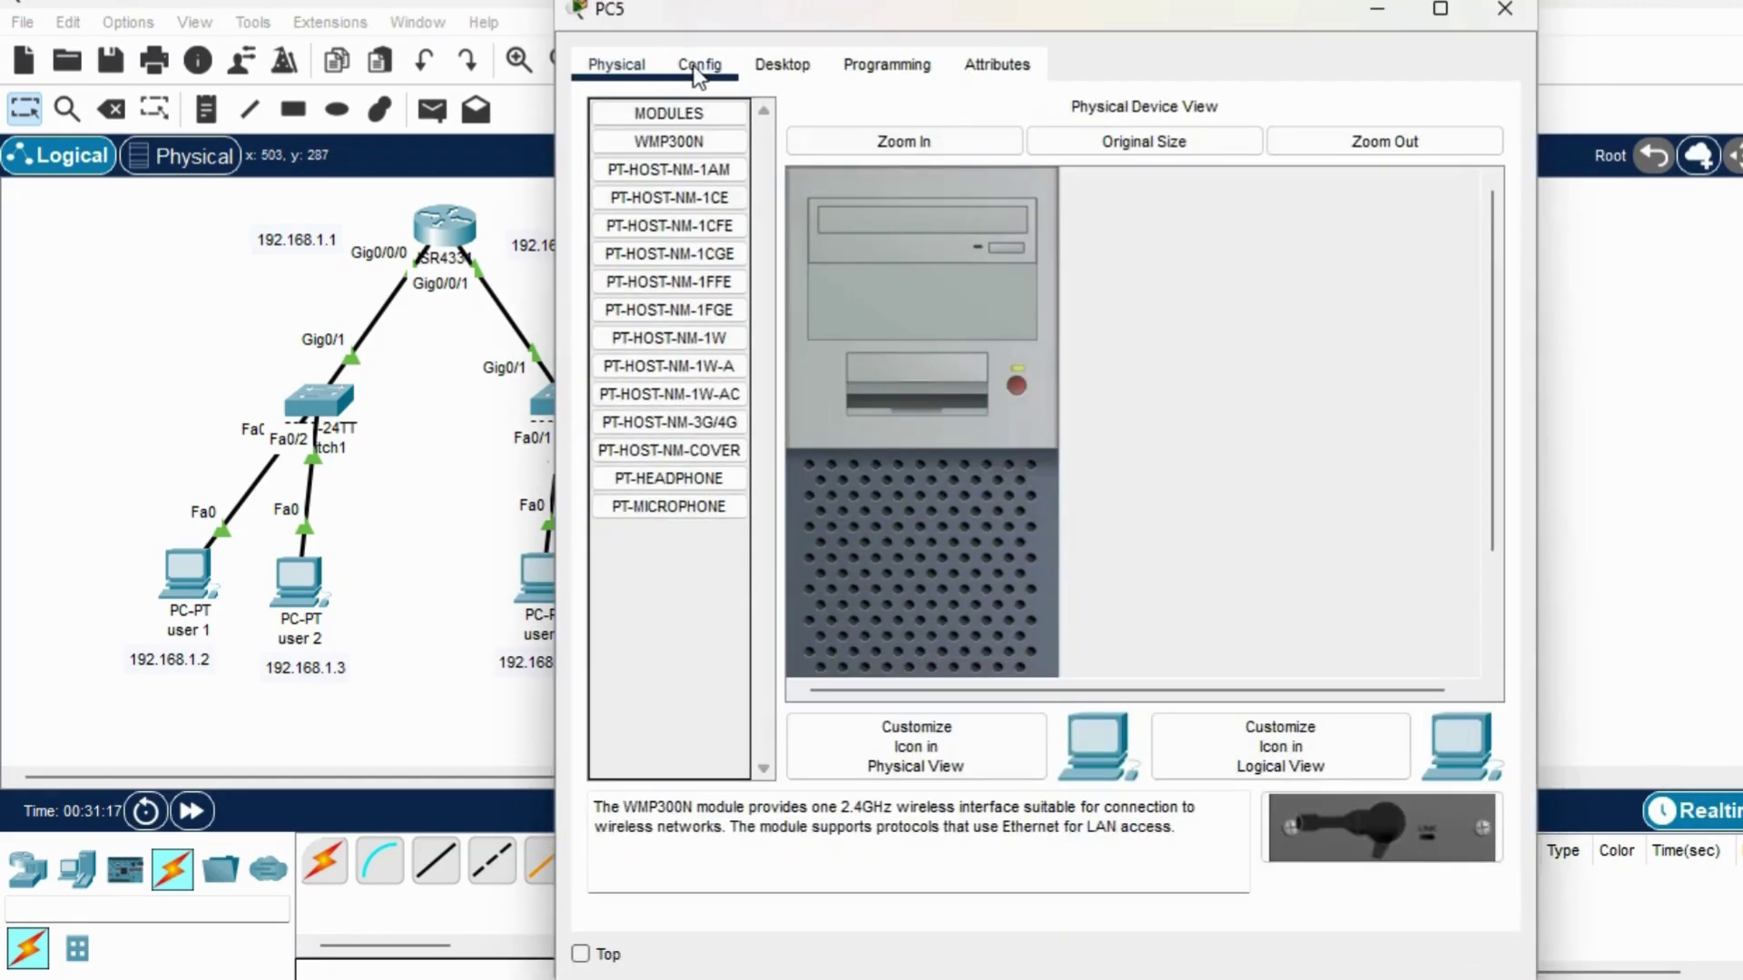
left_click(1005, 190)
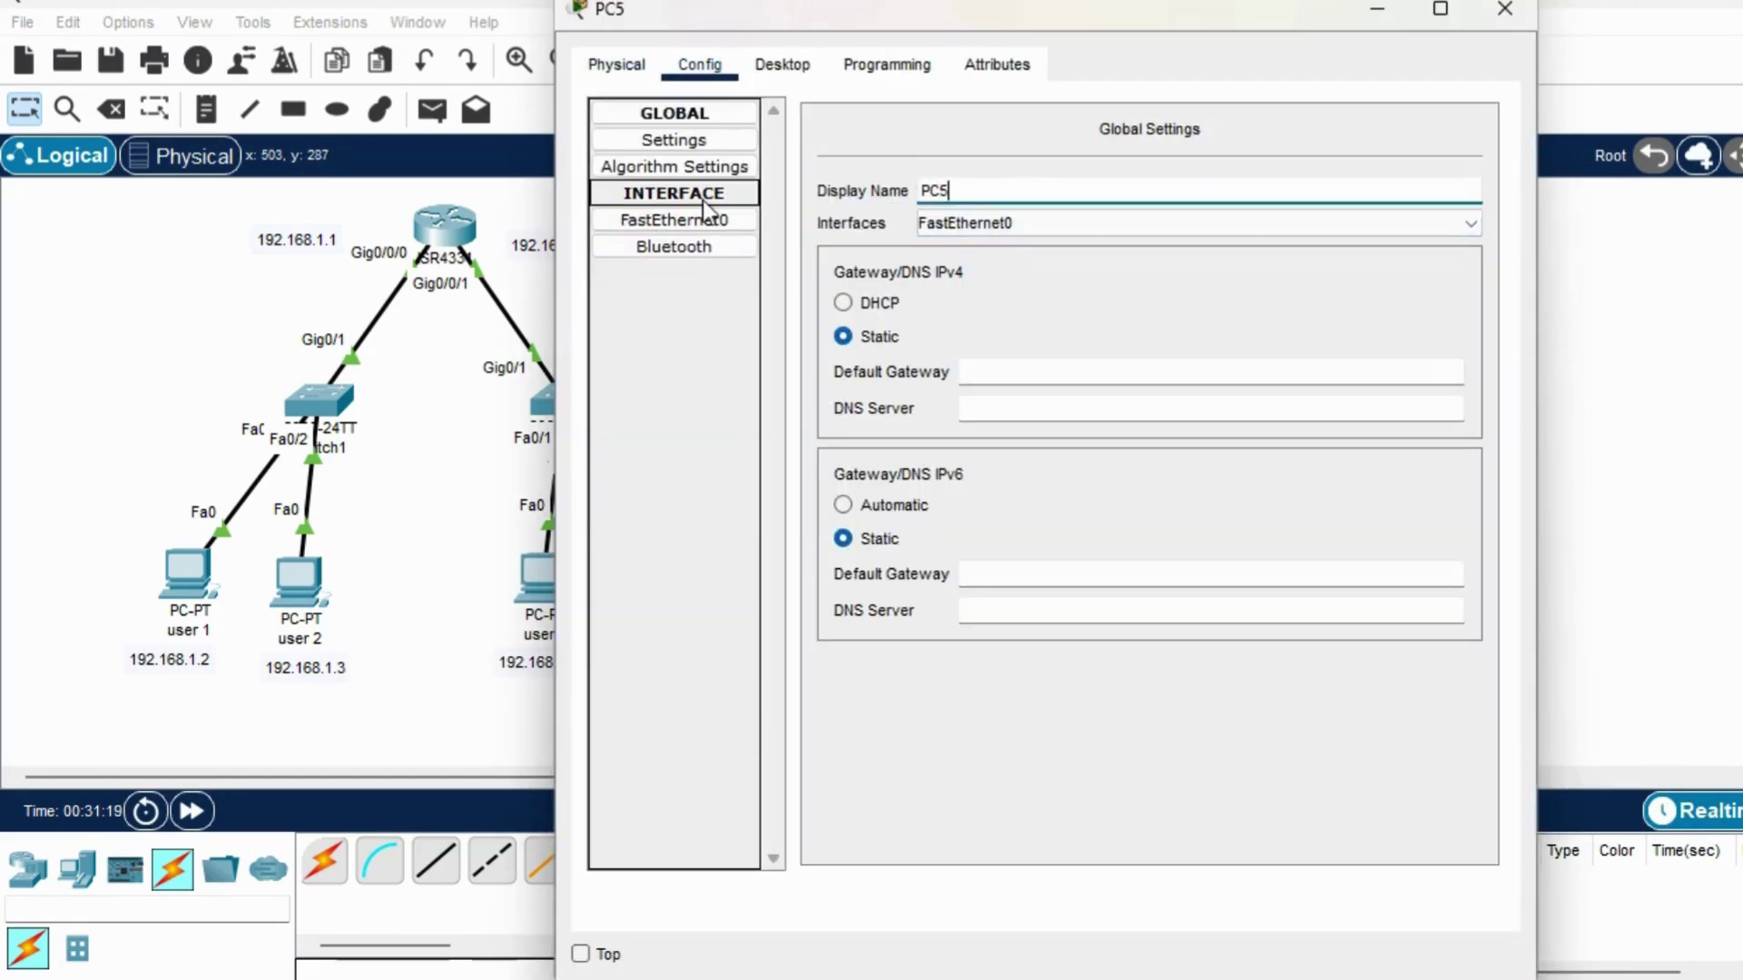
double_click(946, 190)
type("u")
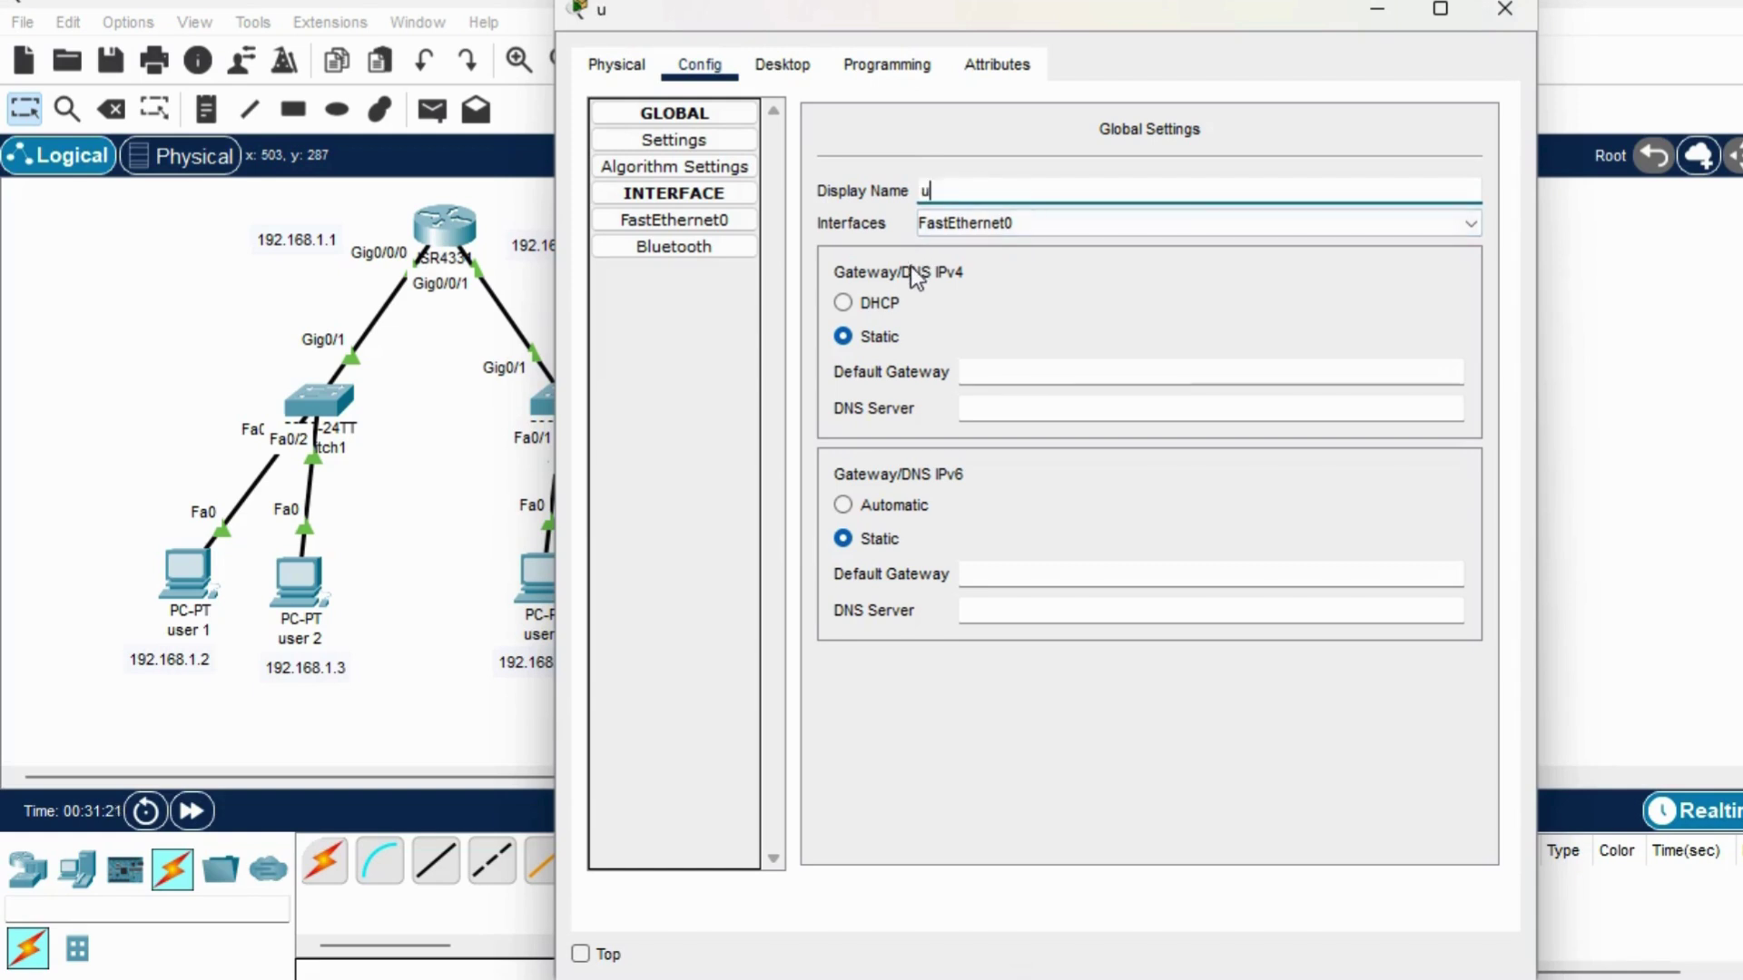
type("ser4")
Set user4's static IPv4 address to 192.168.2.3 with subnet mask 255.255.255.0, moving its window clear of the network diagram.
left_click(786, 66)
left_click(710, 188)
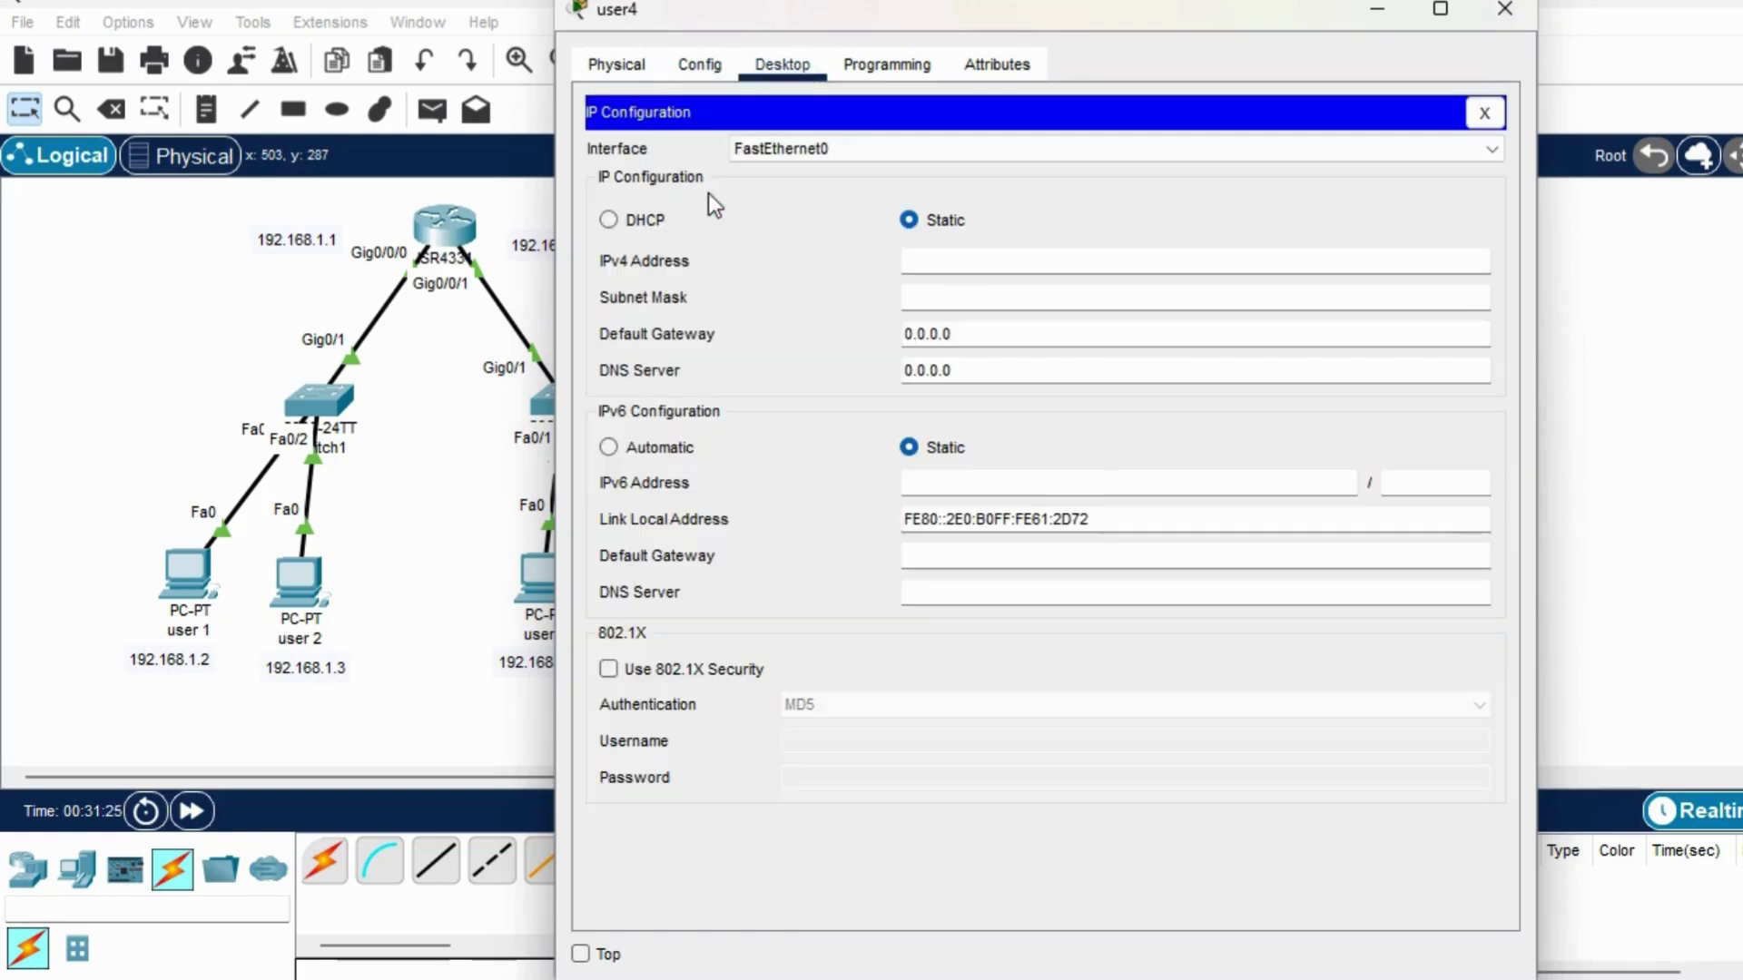
left_click(973, 259)
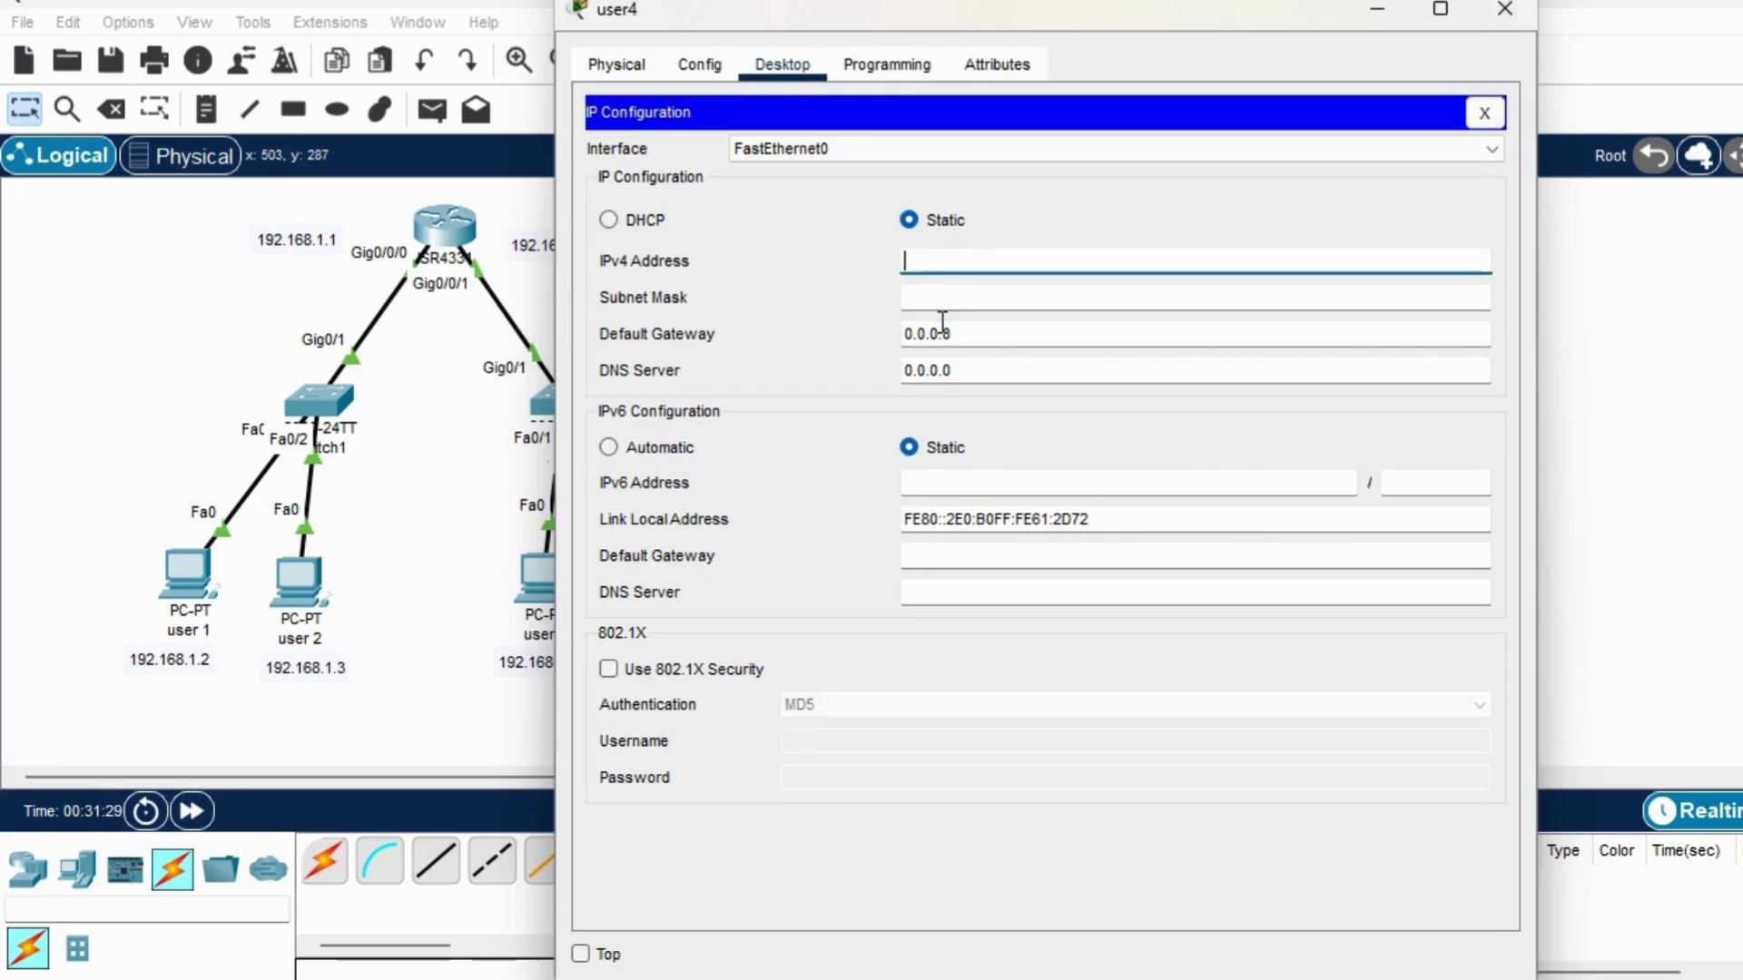
type("192.168.2.")
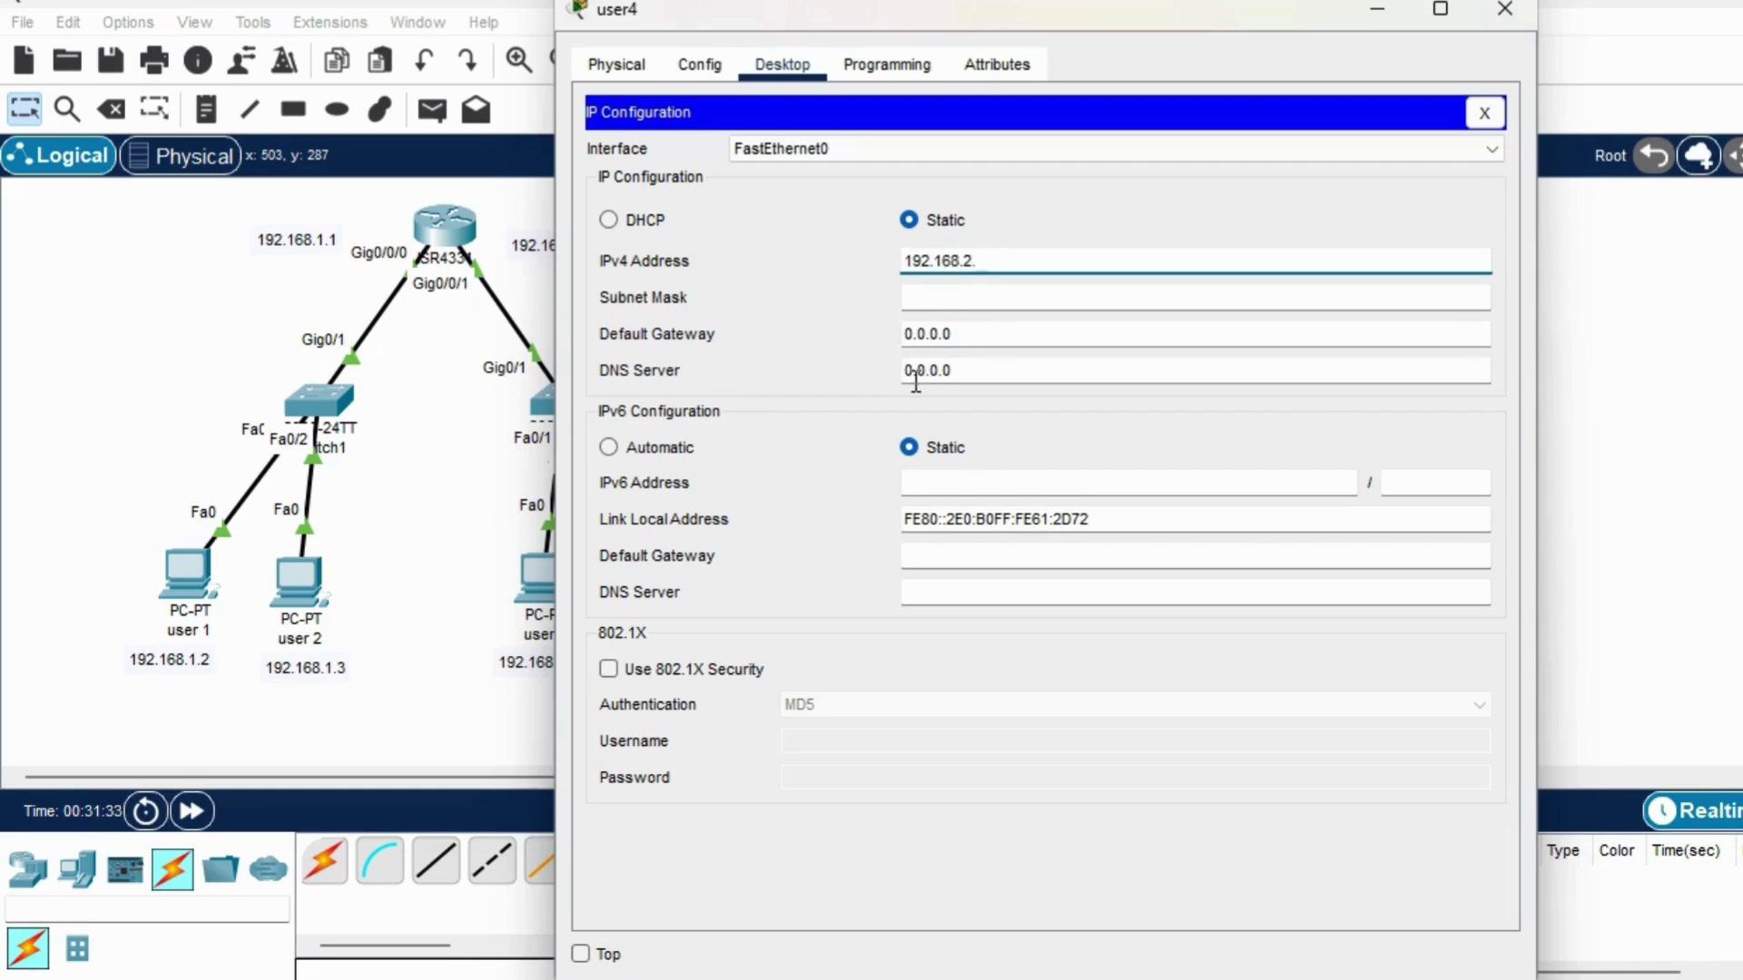
left_click_drag(899, 9, 1175, 13)
type(".")
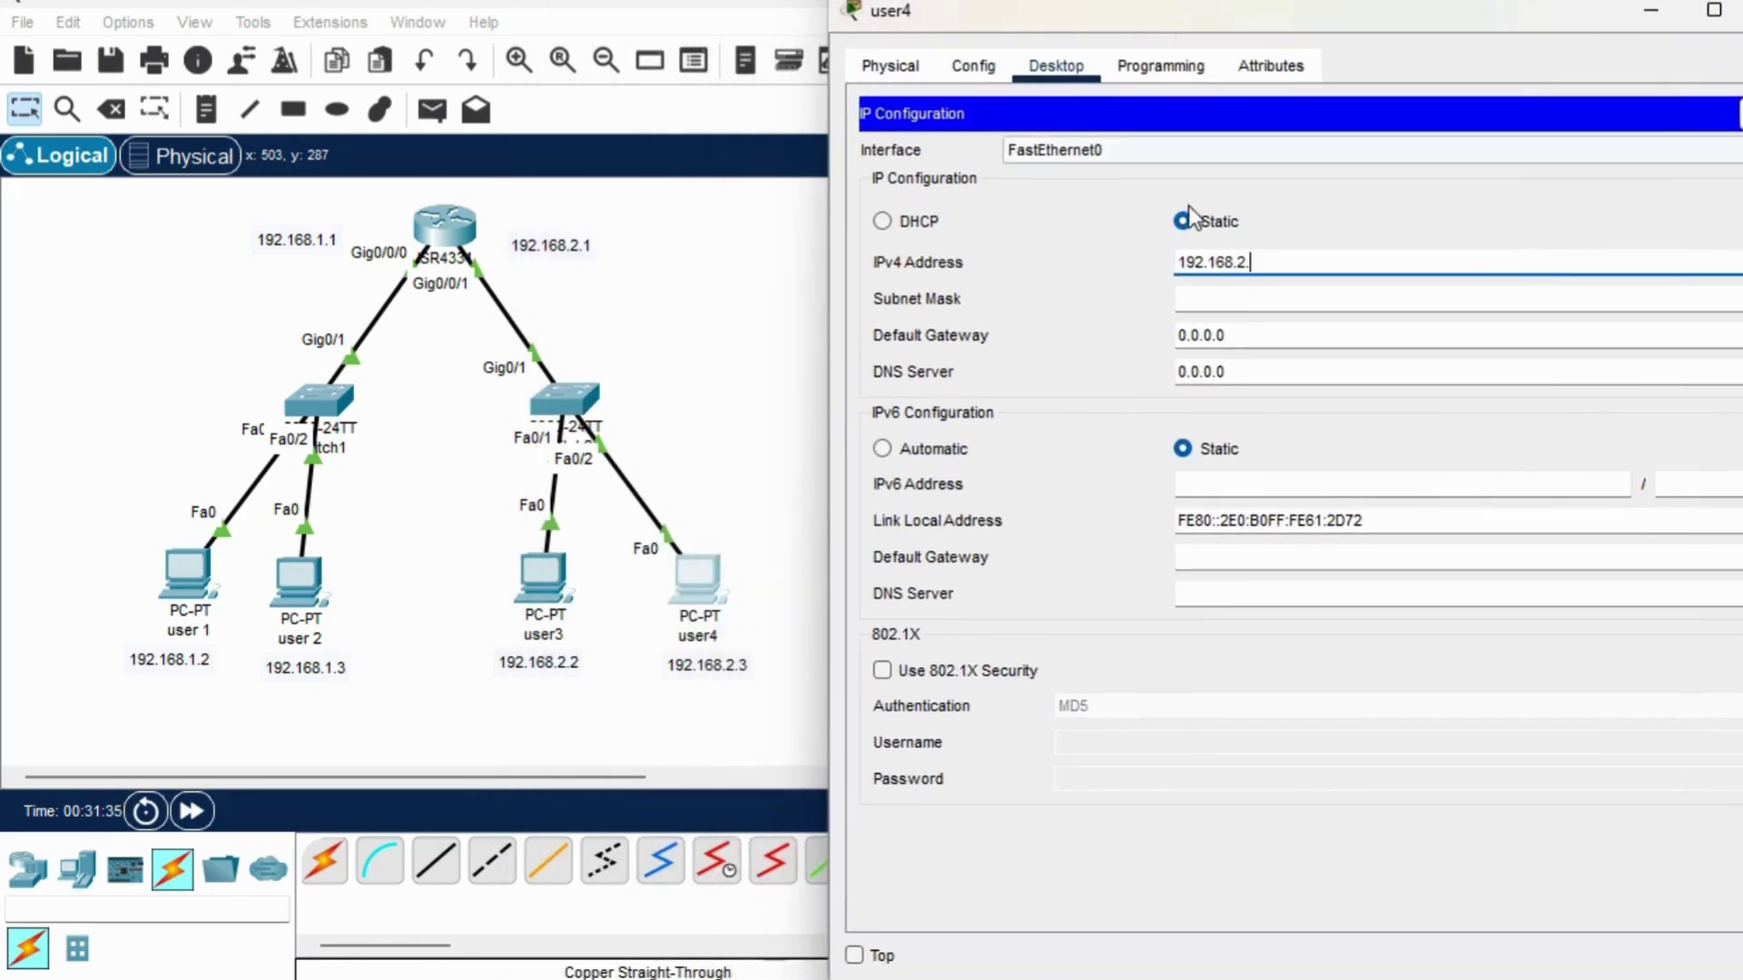
type("3")
Set user4's default gateway to 192.168.2.1 and close its configuration window.
left_click(1285, 333)
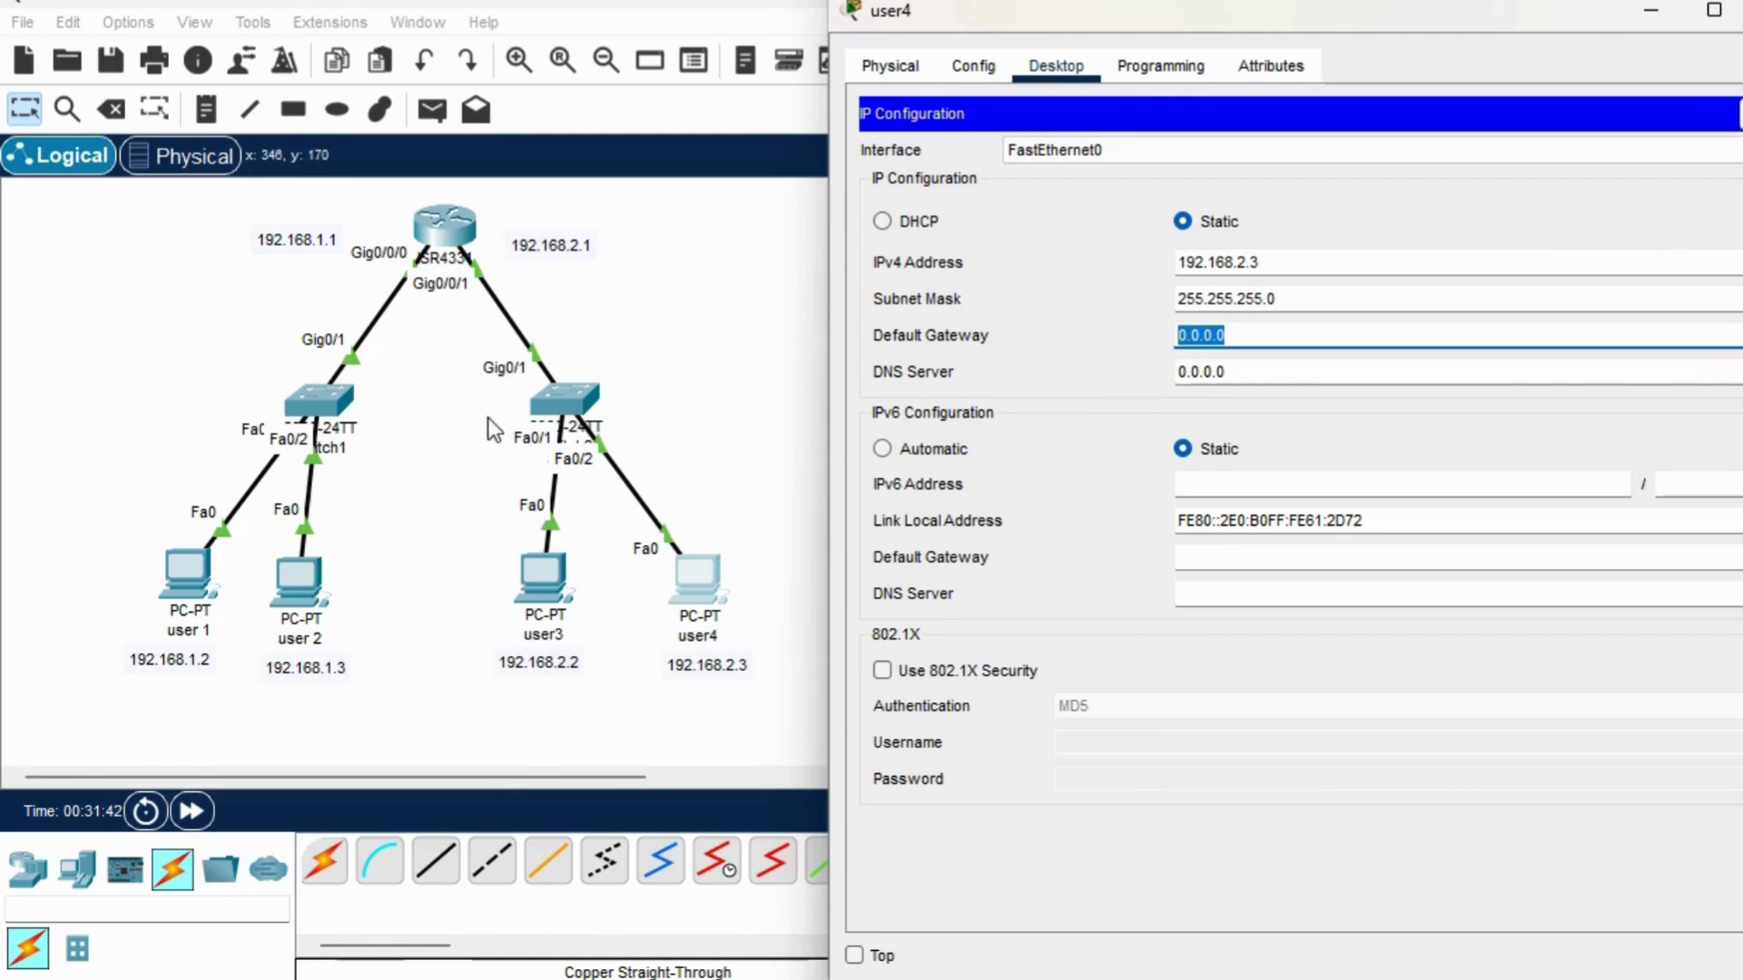
type("192.168.2.1")
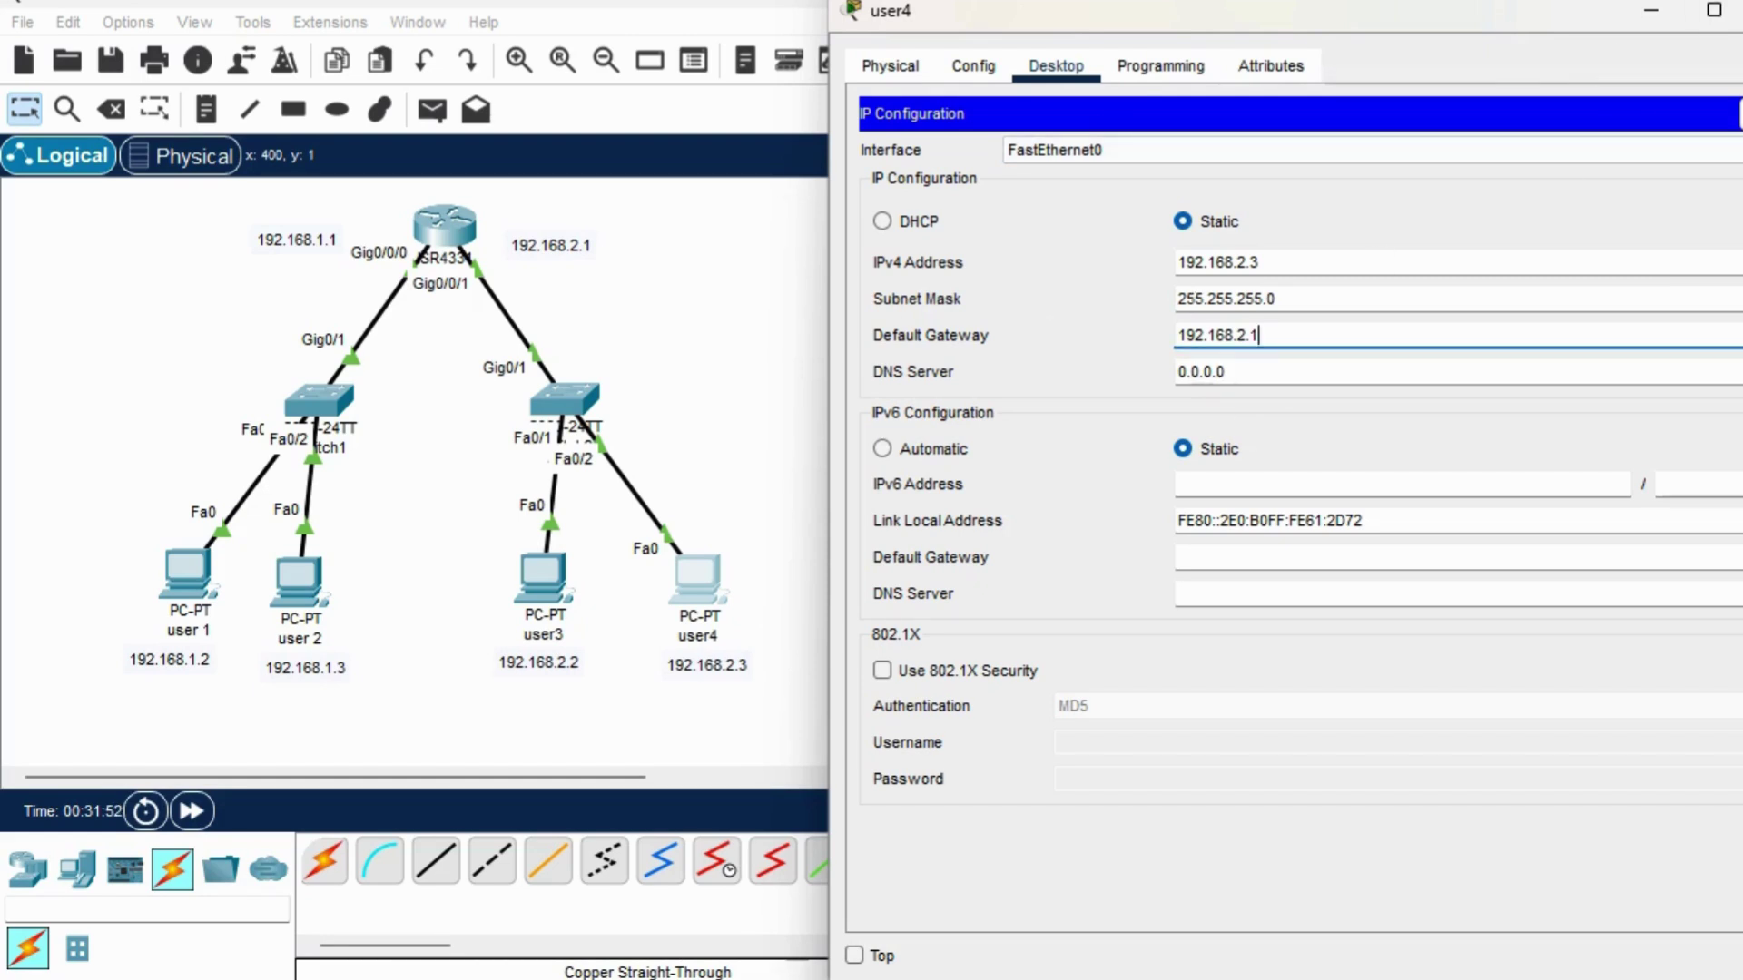
key("alt+F4")
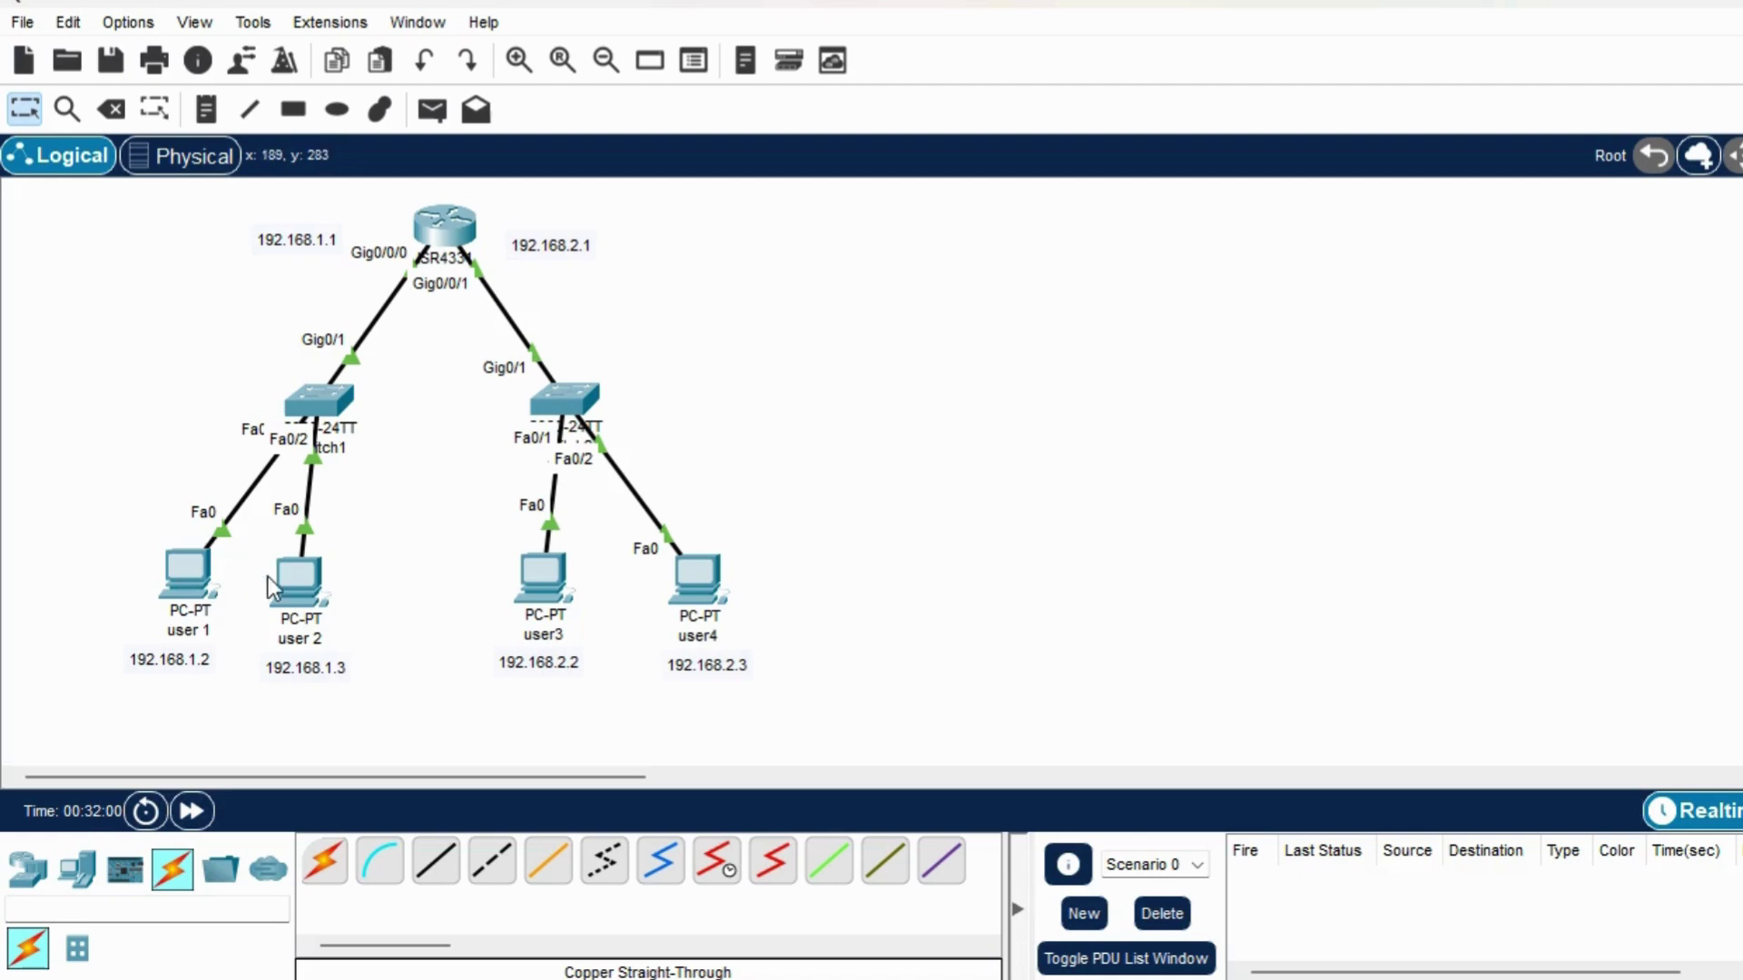
Ping 192.168.1.3 from user 1's Command Prompt, moving its window aside to uncover the network diagram.
left_click(198, 580)
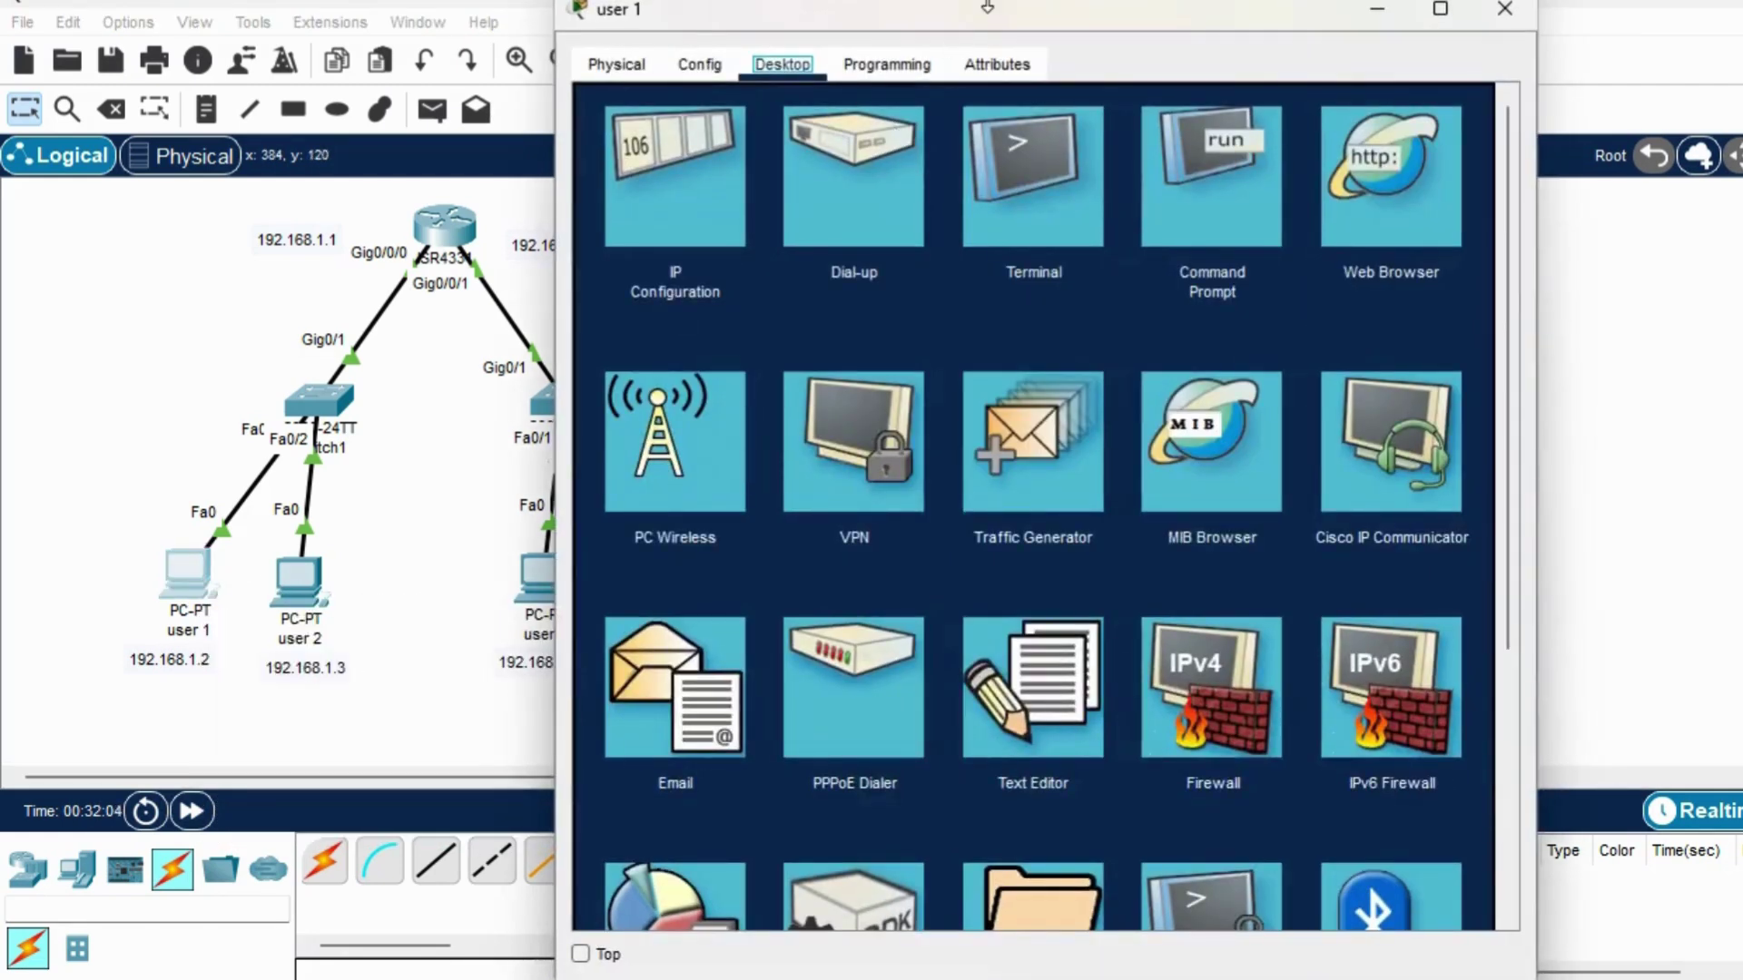
left_click_drag(987, 7, 1141, 9)
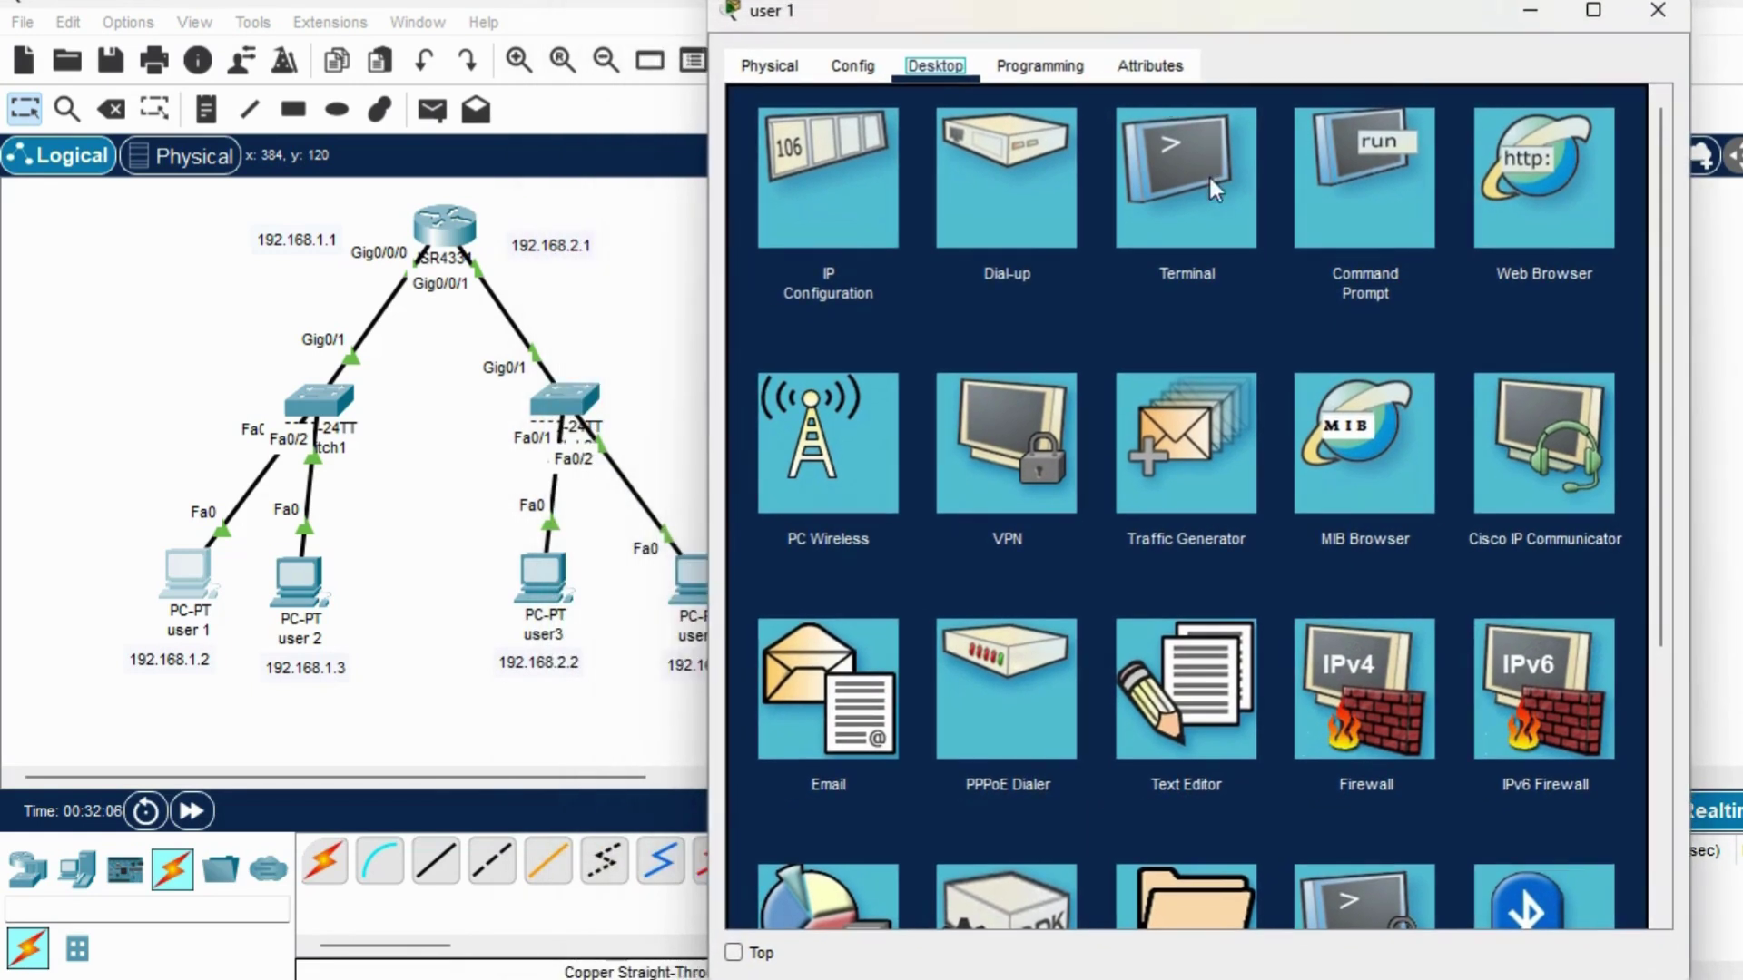
left_click(1408, 205)
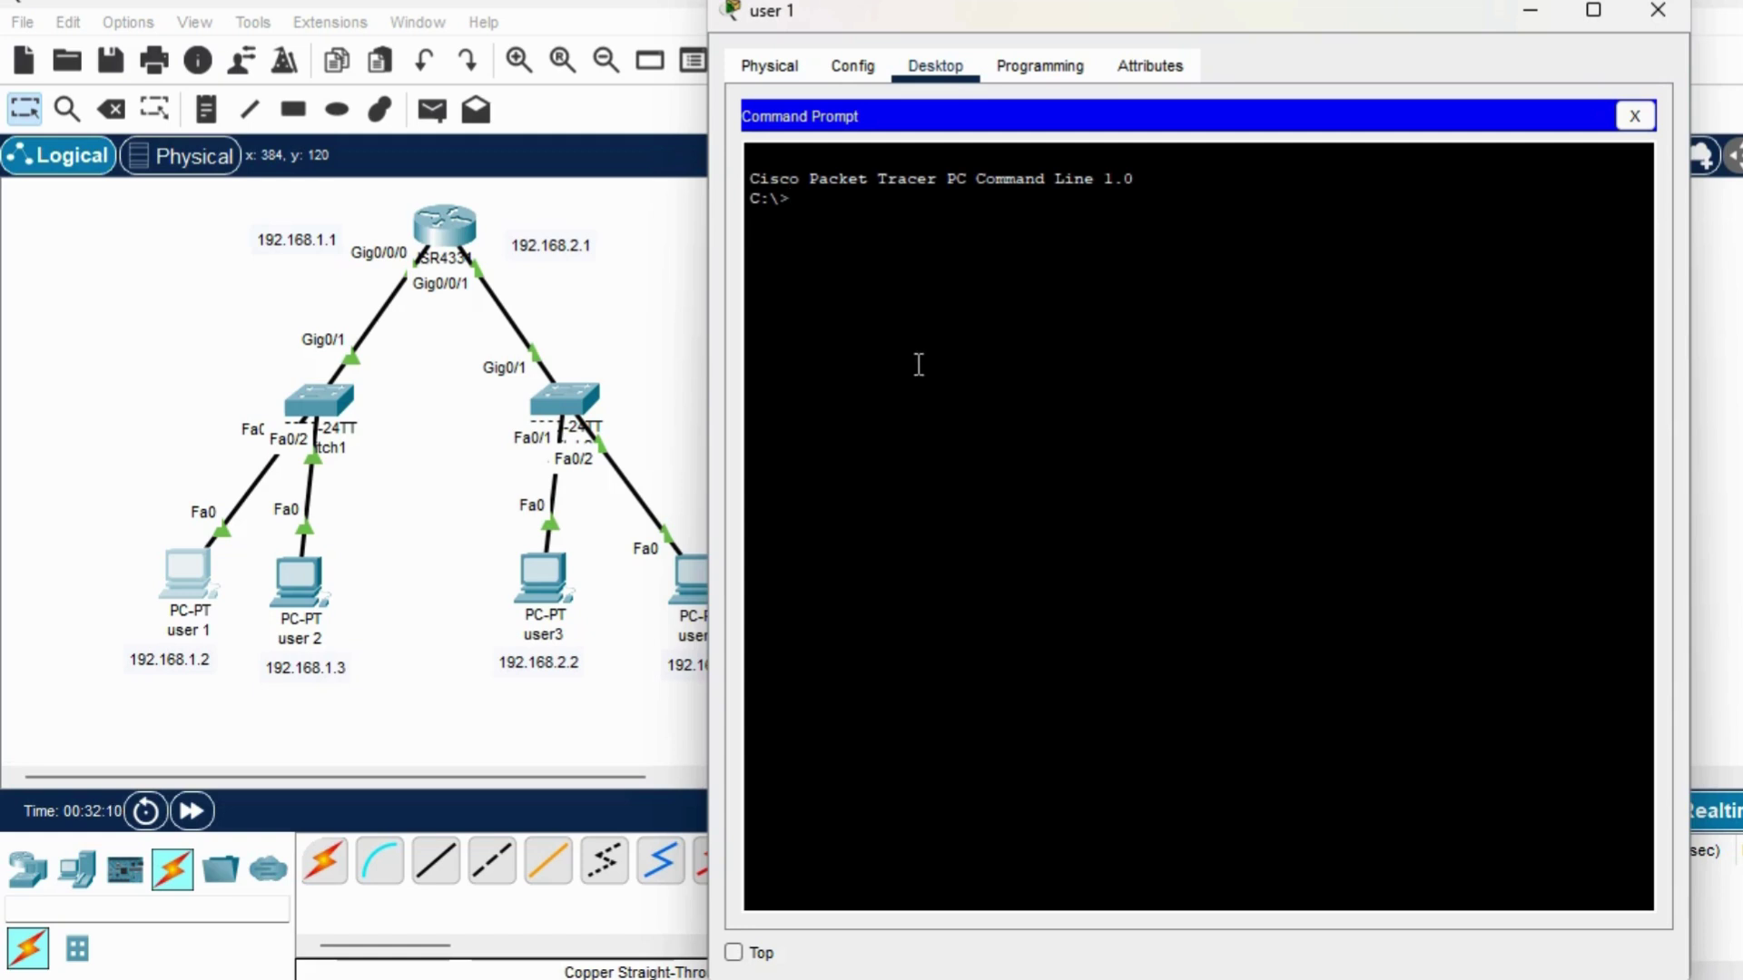
type("ping ")
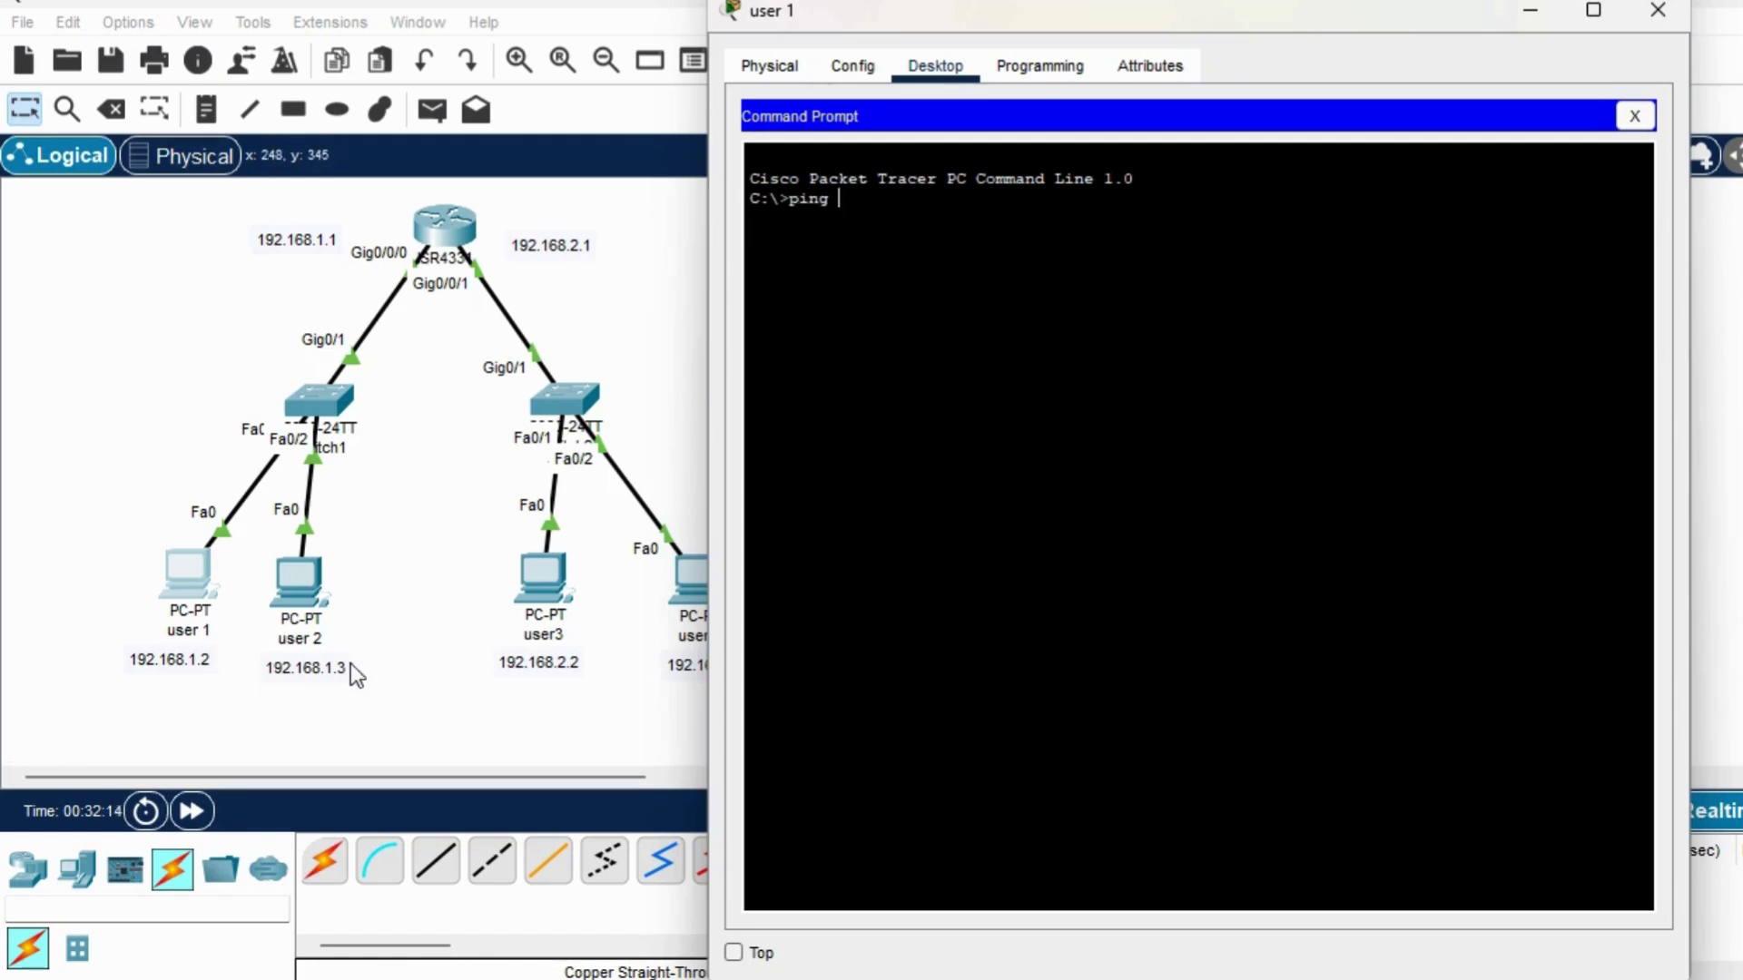
type("192.168.1.3")
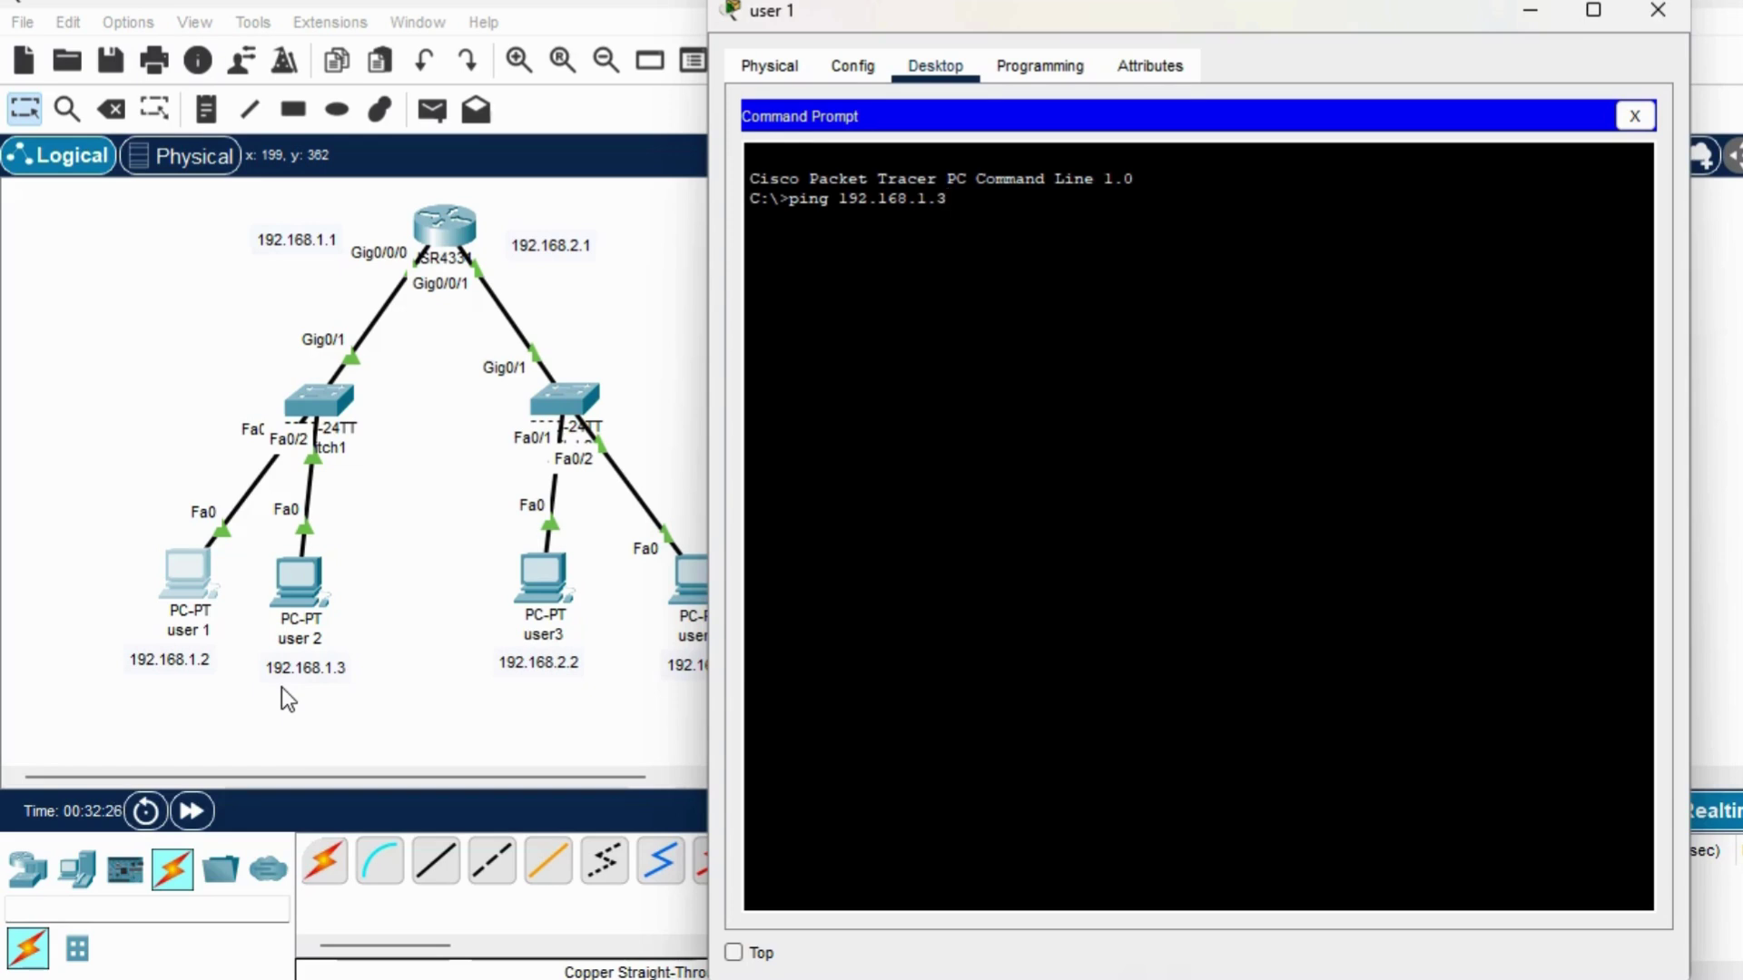
key("Return")
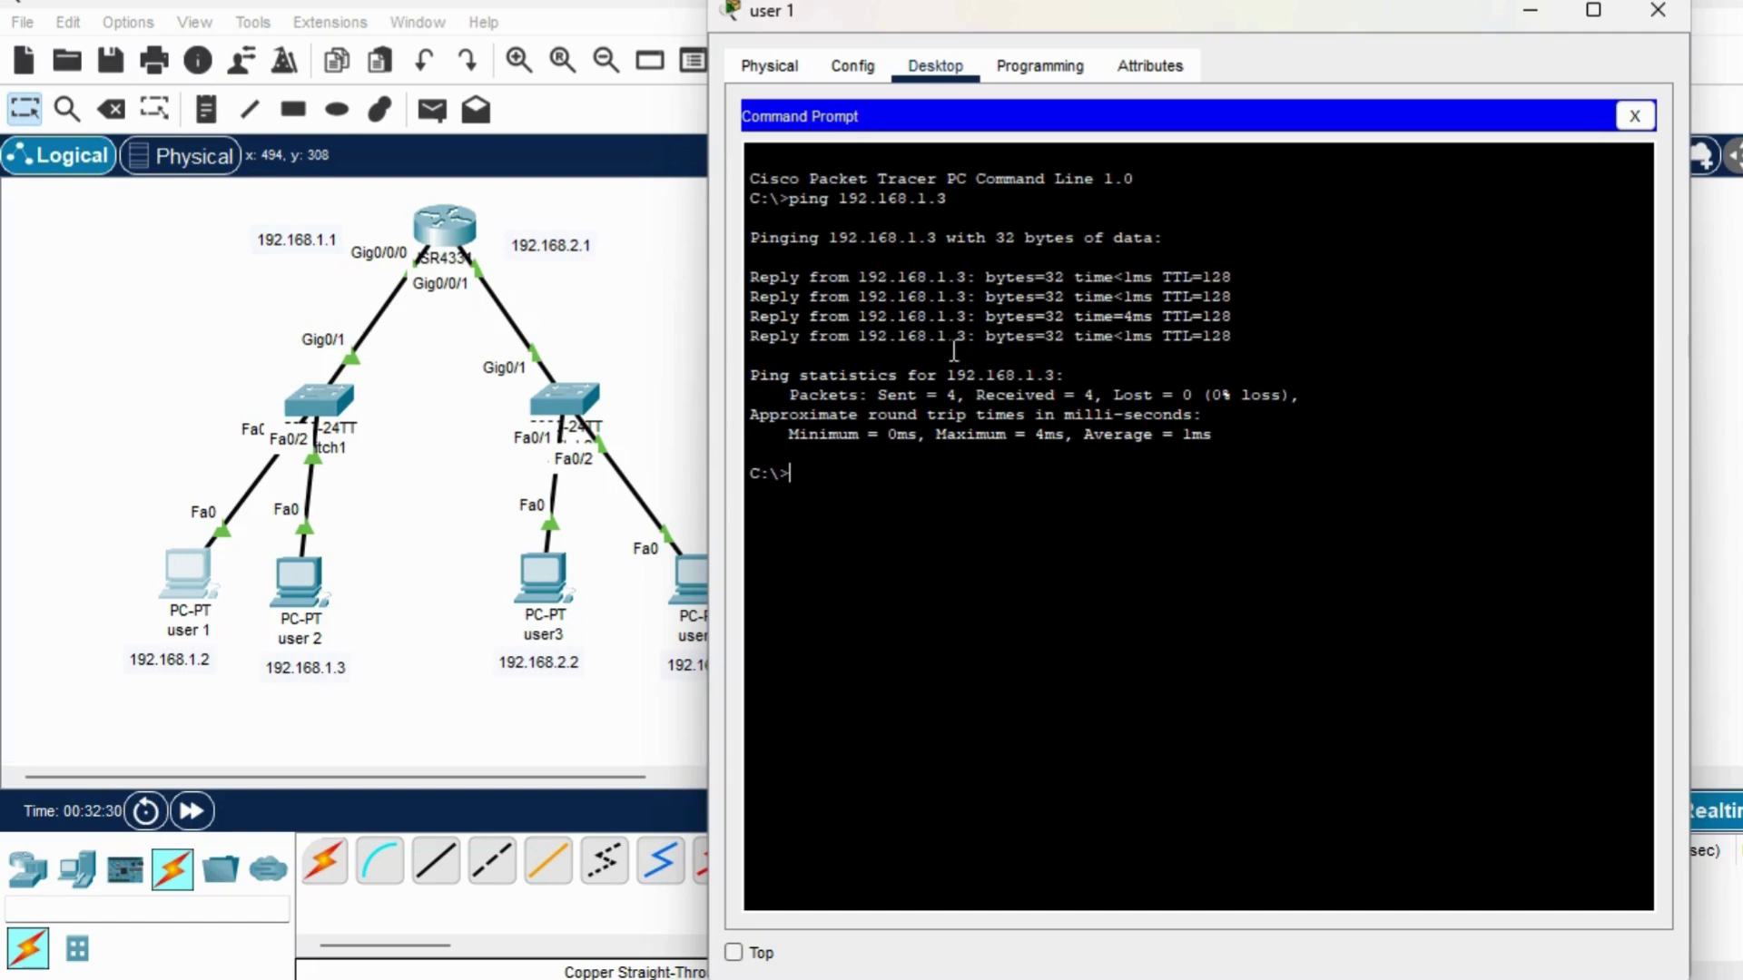
Open user 2's Command Prompt and try running the bare address 192.168.1.2 as a command.
left_click(296, 579)
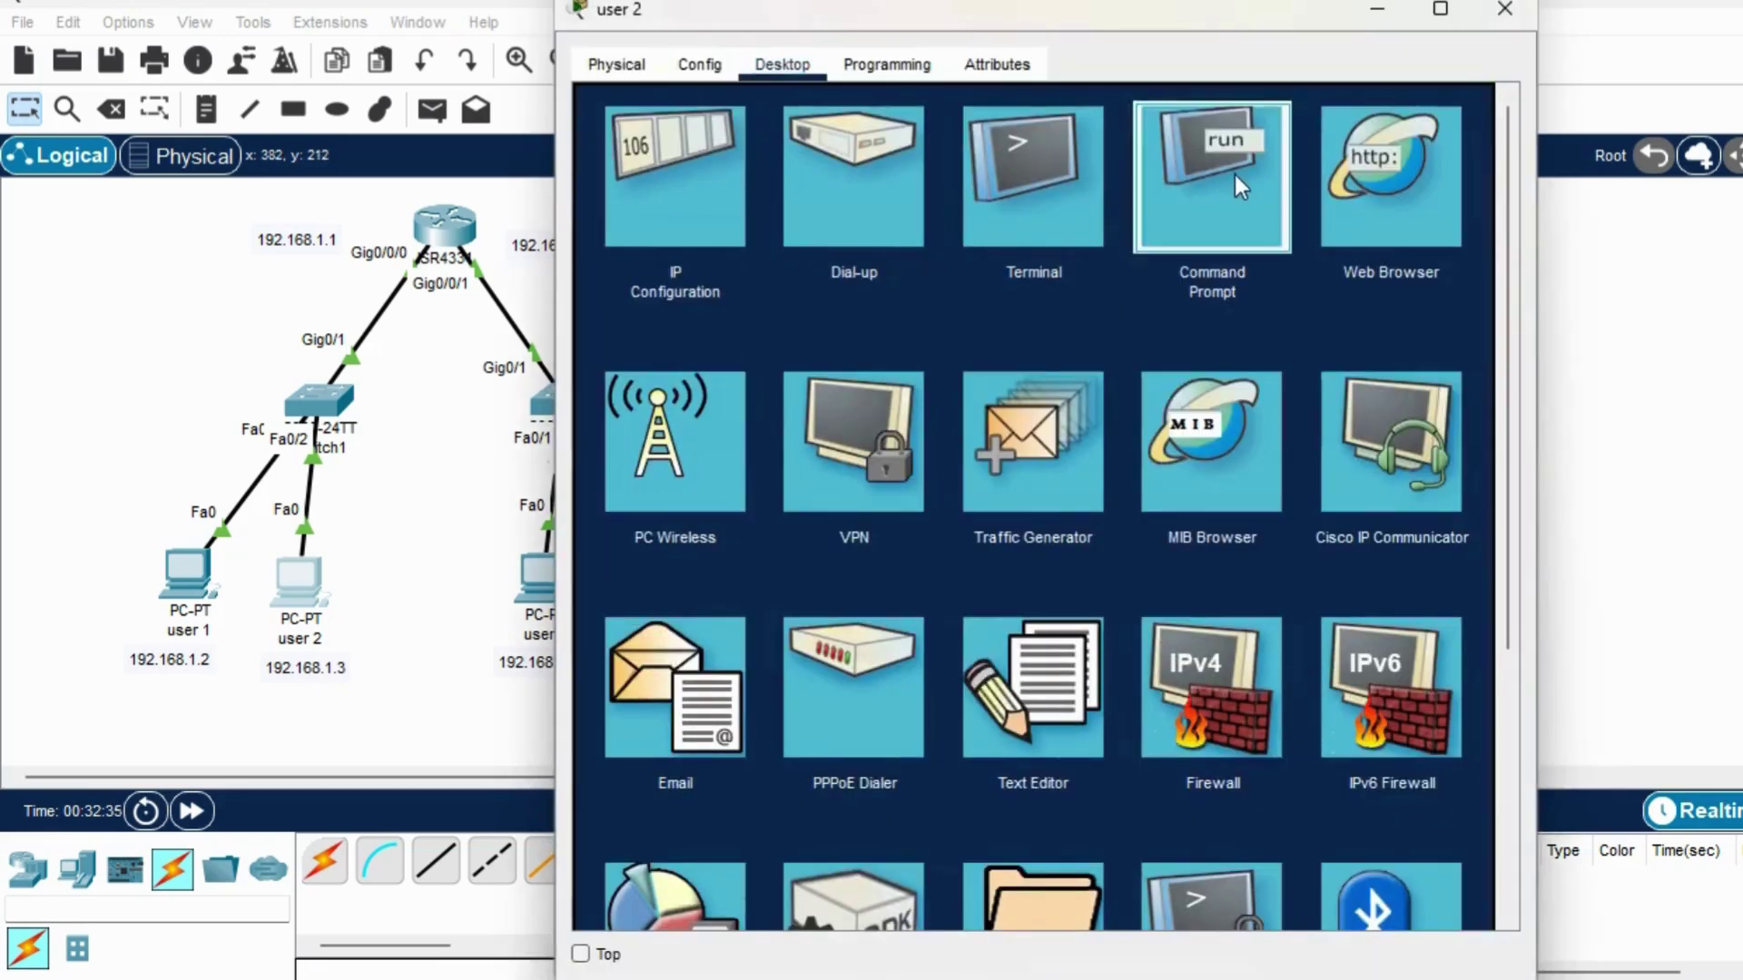
left_click(1234, 175)
type("192")
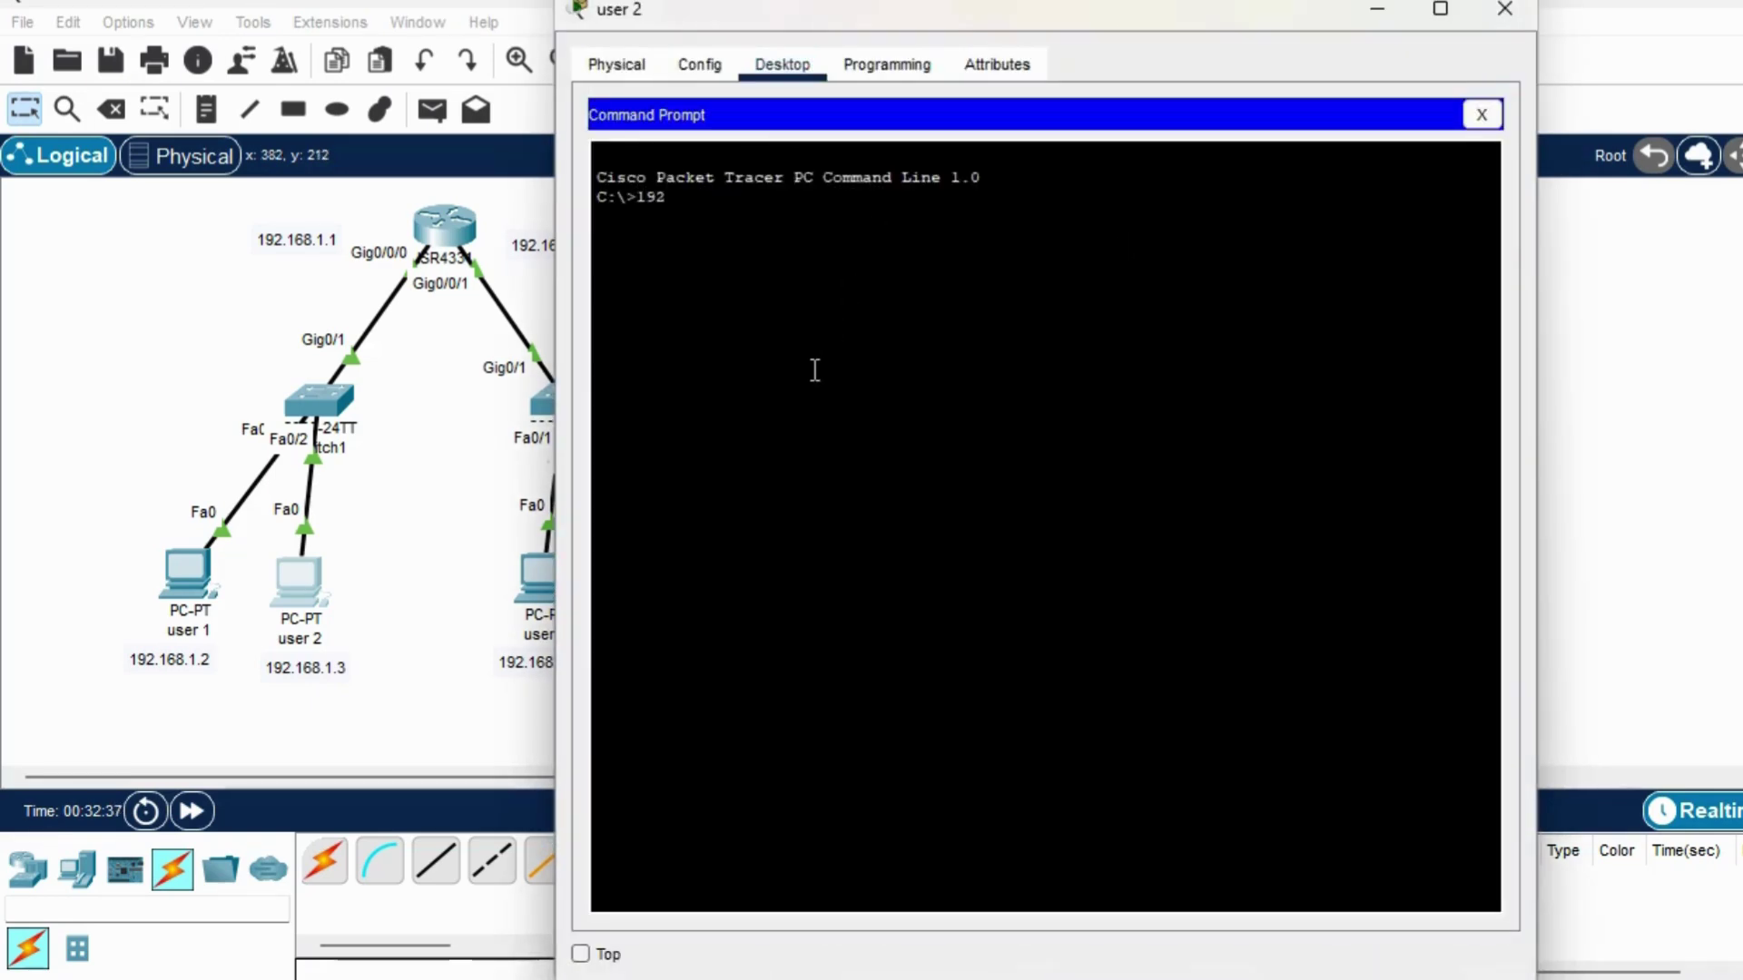
type(".168.1.2")
key("Return")
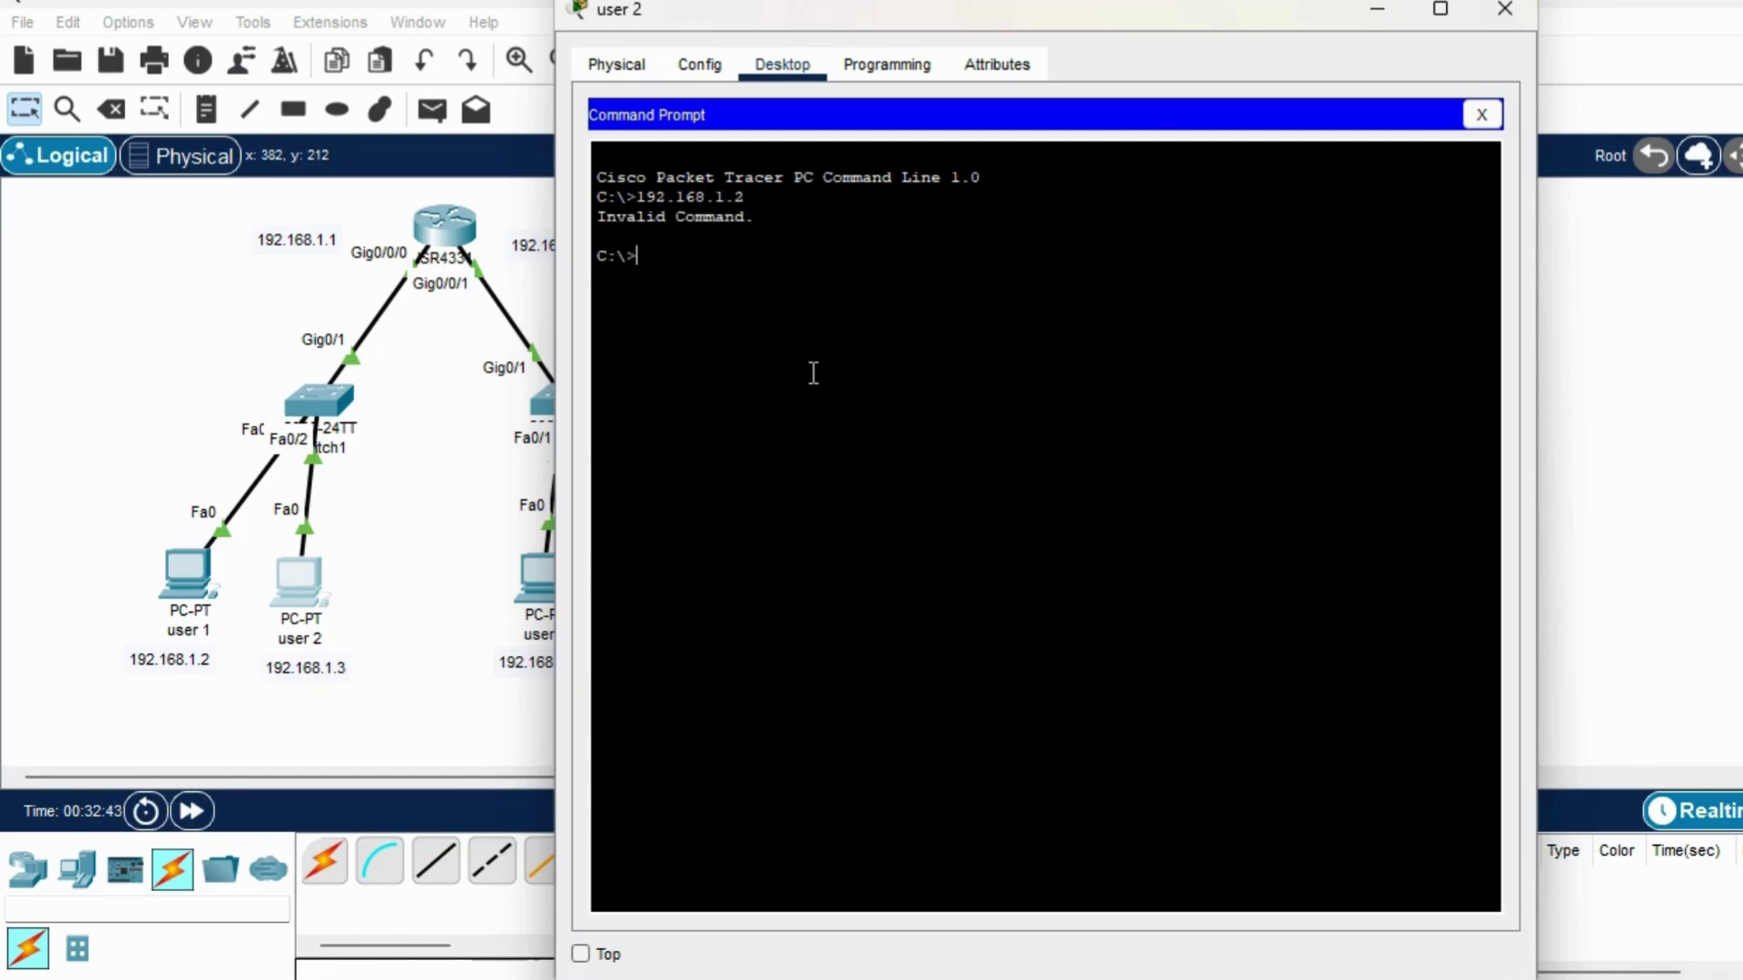
Run ping 192.168.1.2 from user 2's Command Prompt and close its window.
key("Up")
key("BackSpace")
key("BackSpace")
key("BackSpace")
key("BackSpace")
key("BackSpace")
key("BackSpace")
key("BackSpace")
key("BackSpace")
key("BackSpace")
key("BackSpace")
type("ping 192.168.1.2")
key("Return")
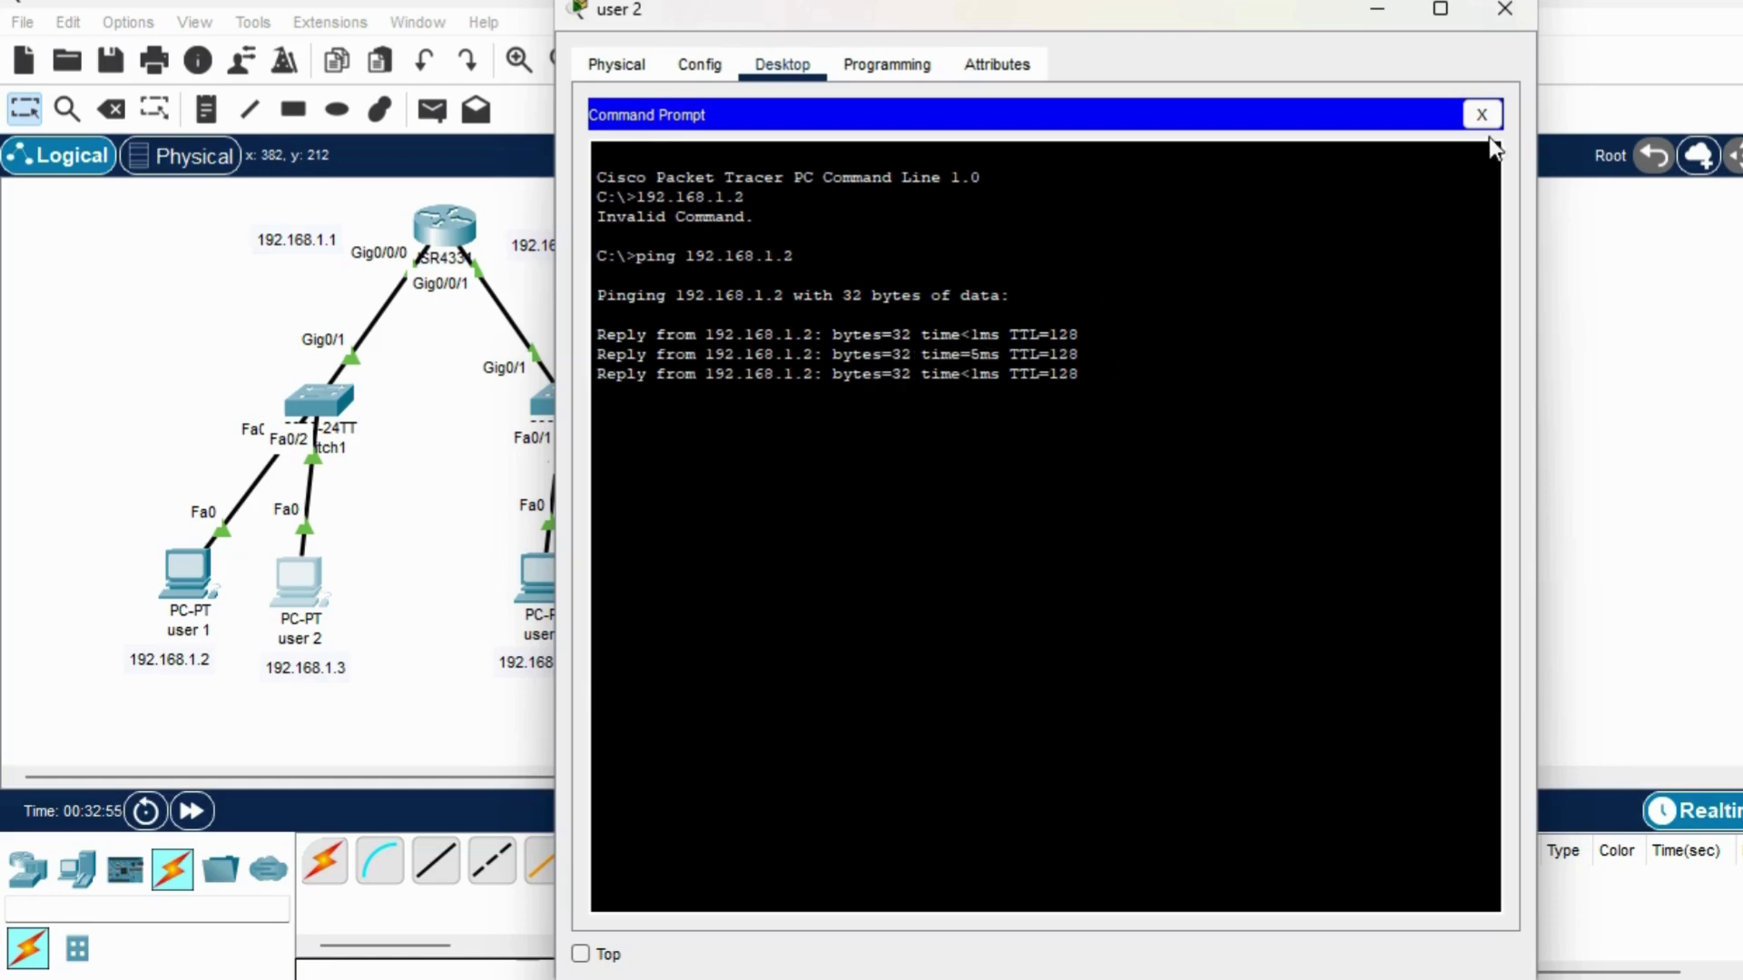
left_click(1502, 9)
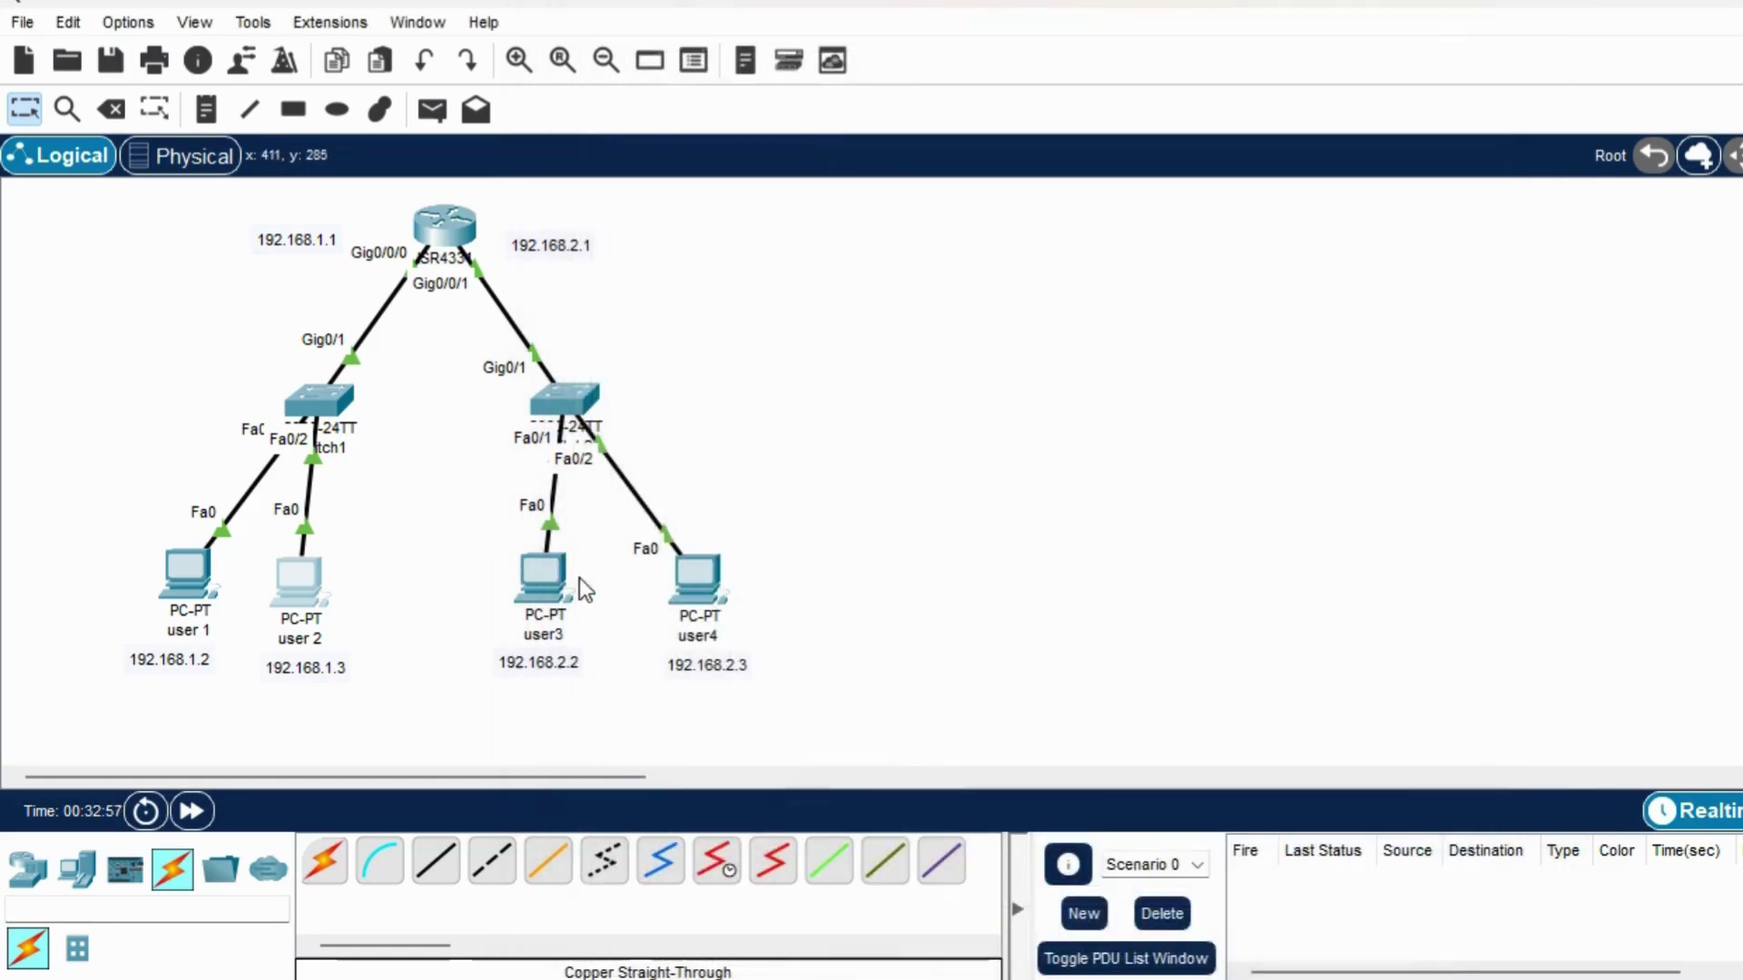
Open user3's Command Prompt with its window clear of the diagram and enter the address 192.168.2.3 without running it.
left_click(541, 581)
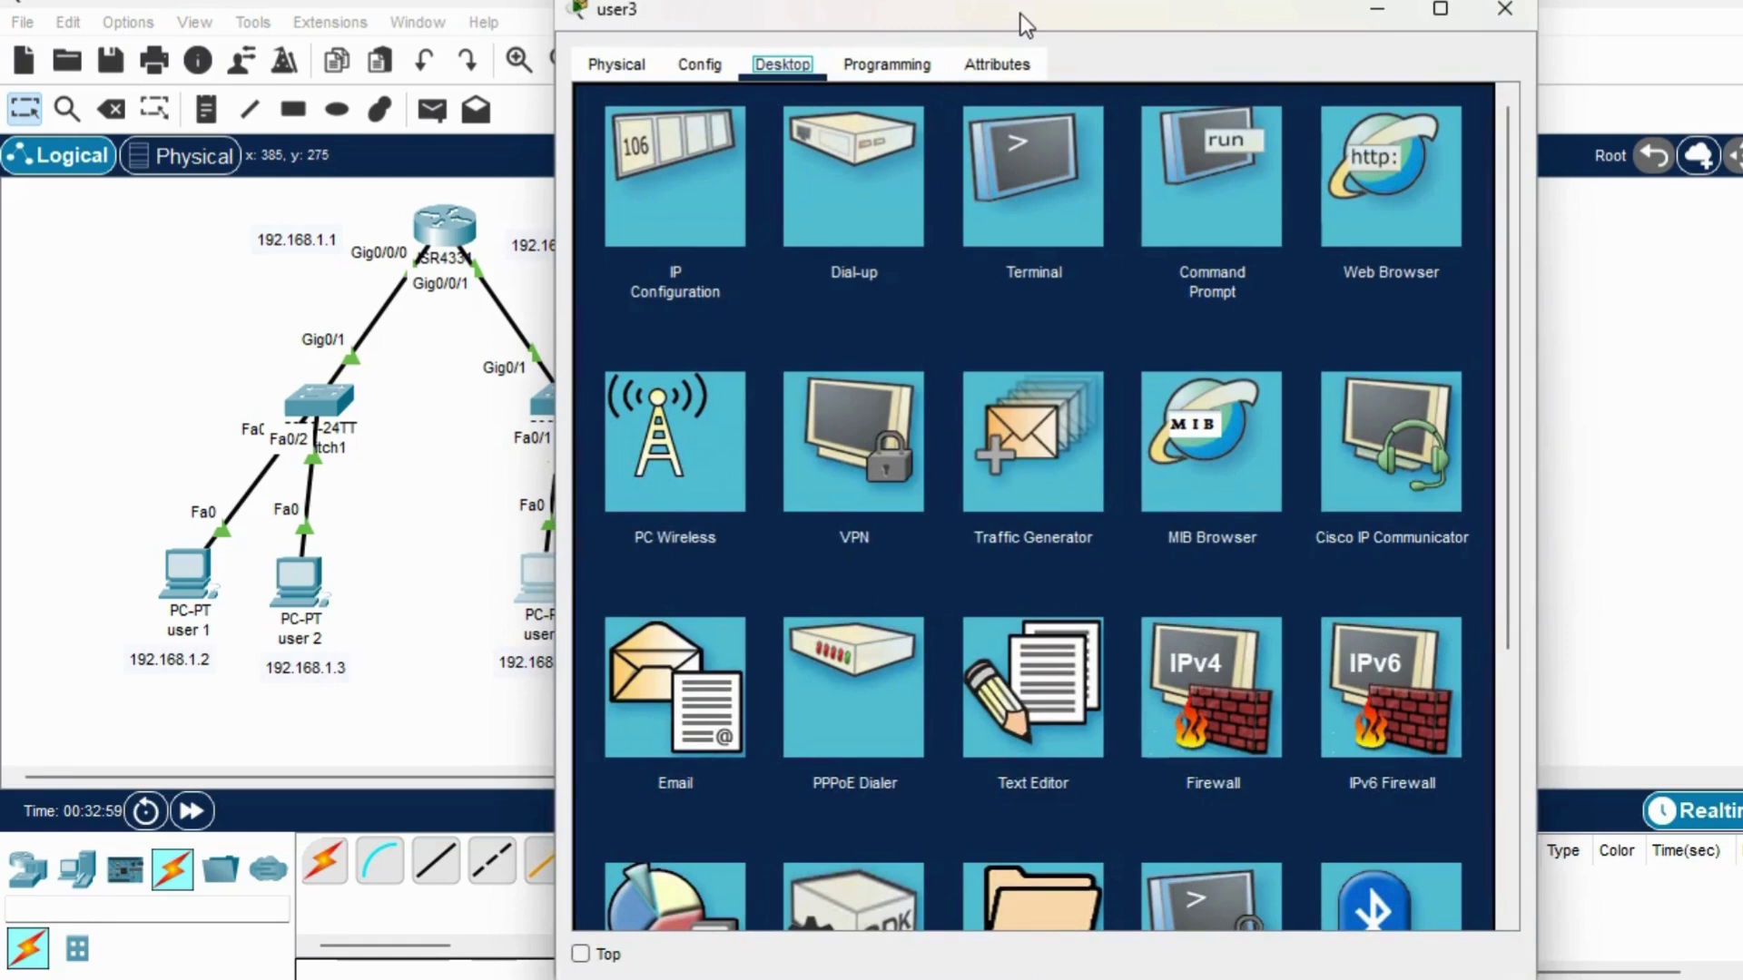
left_click_drag(1021, 14, 1277, 17)
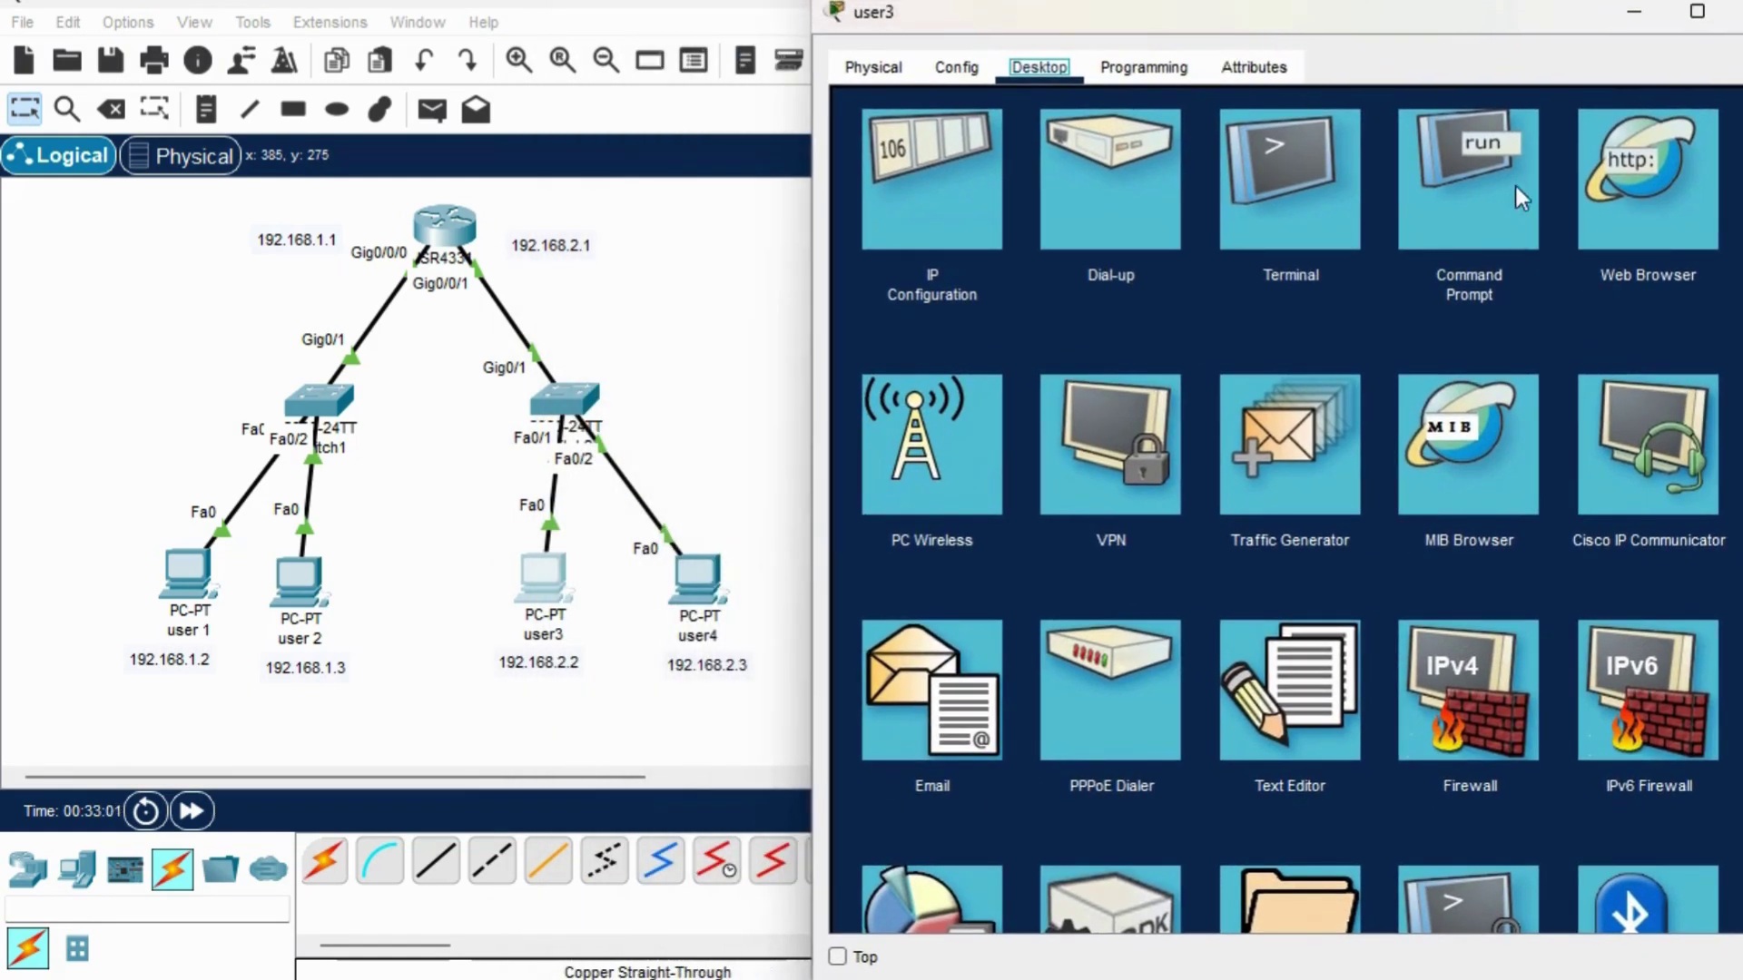
left_click(1448, 218)
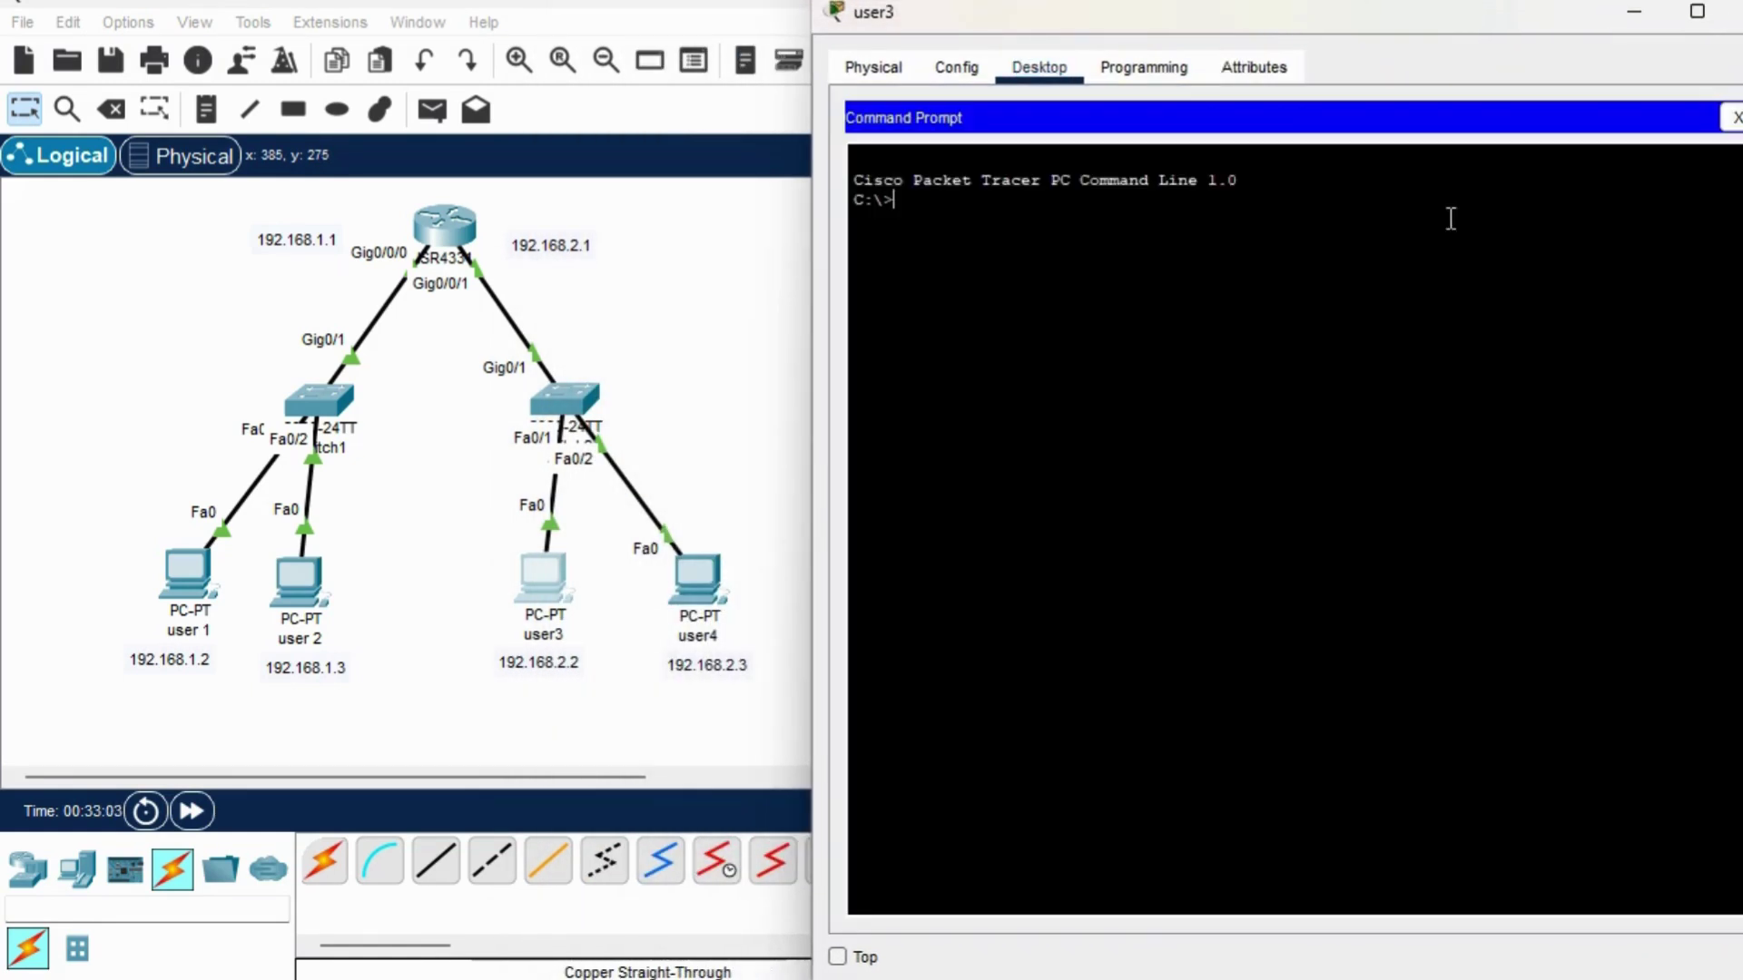
type("192.168.")
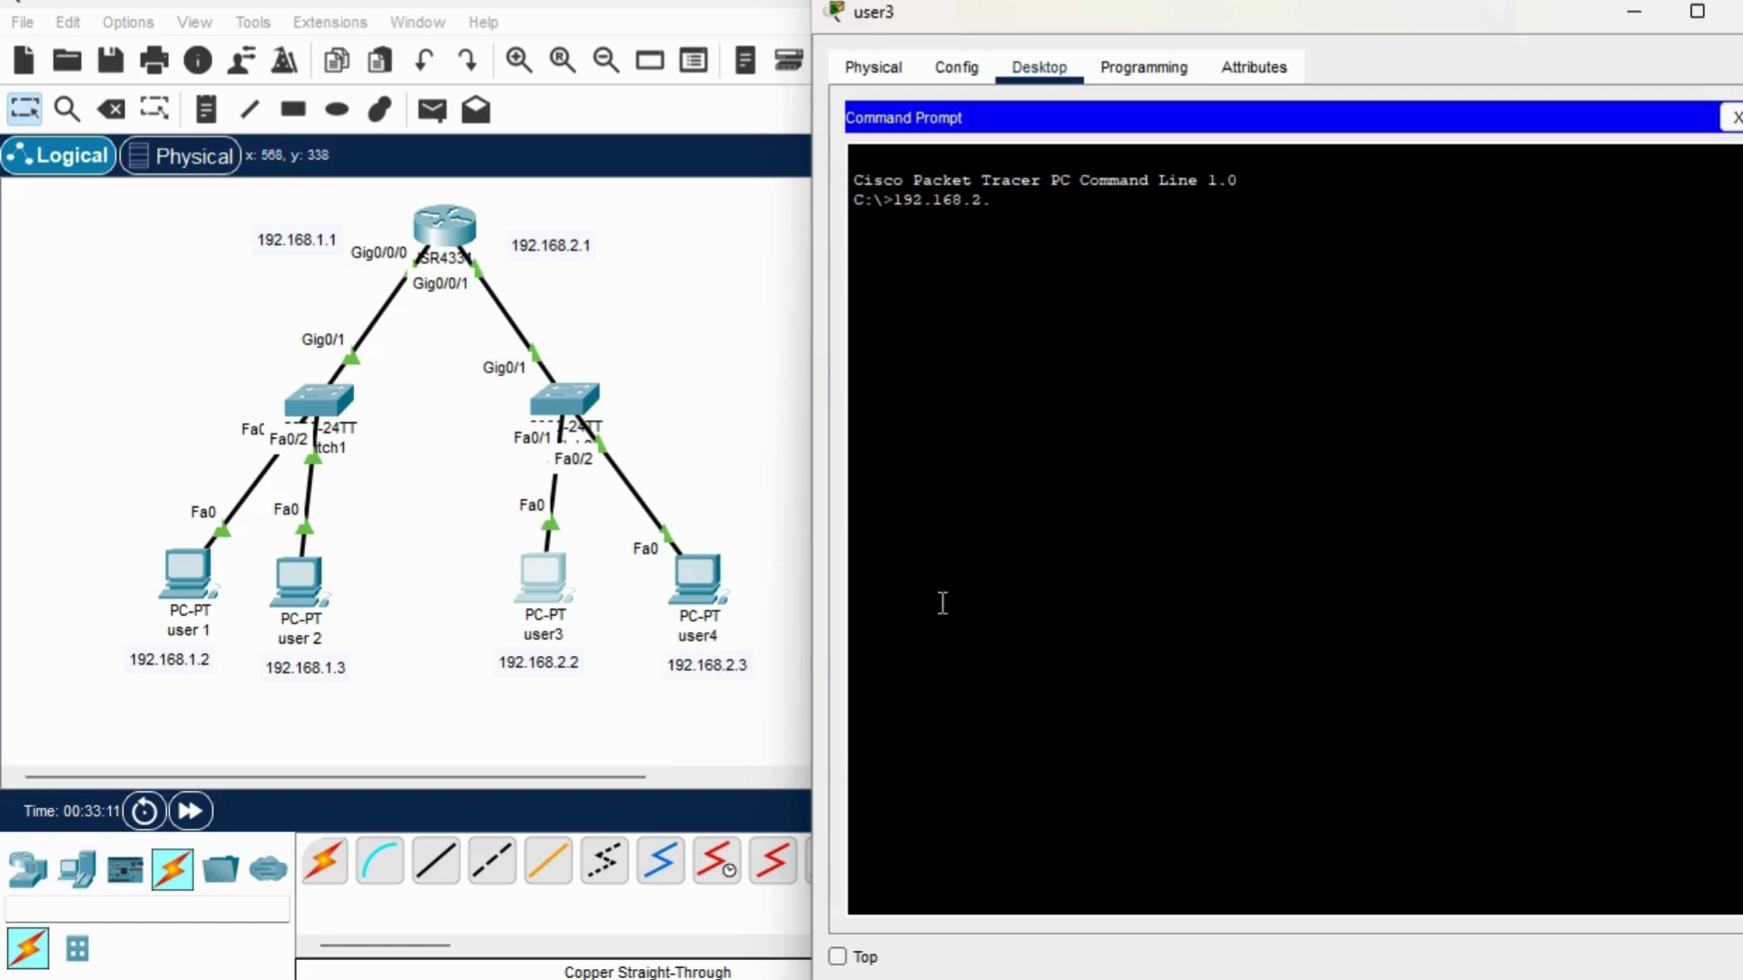
type("2.3")
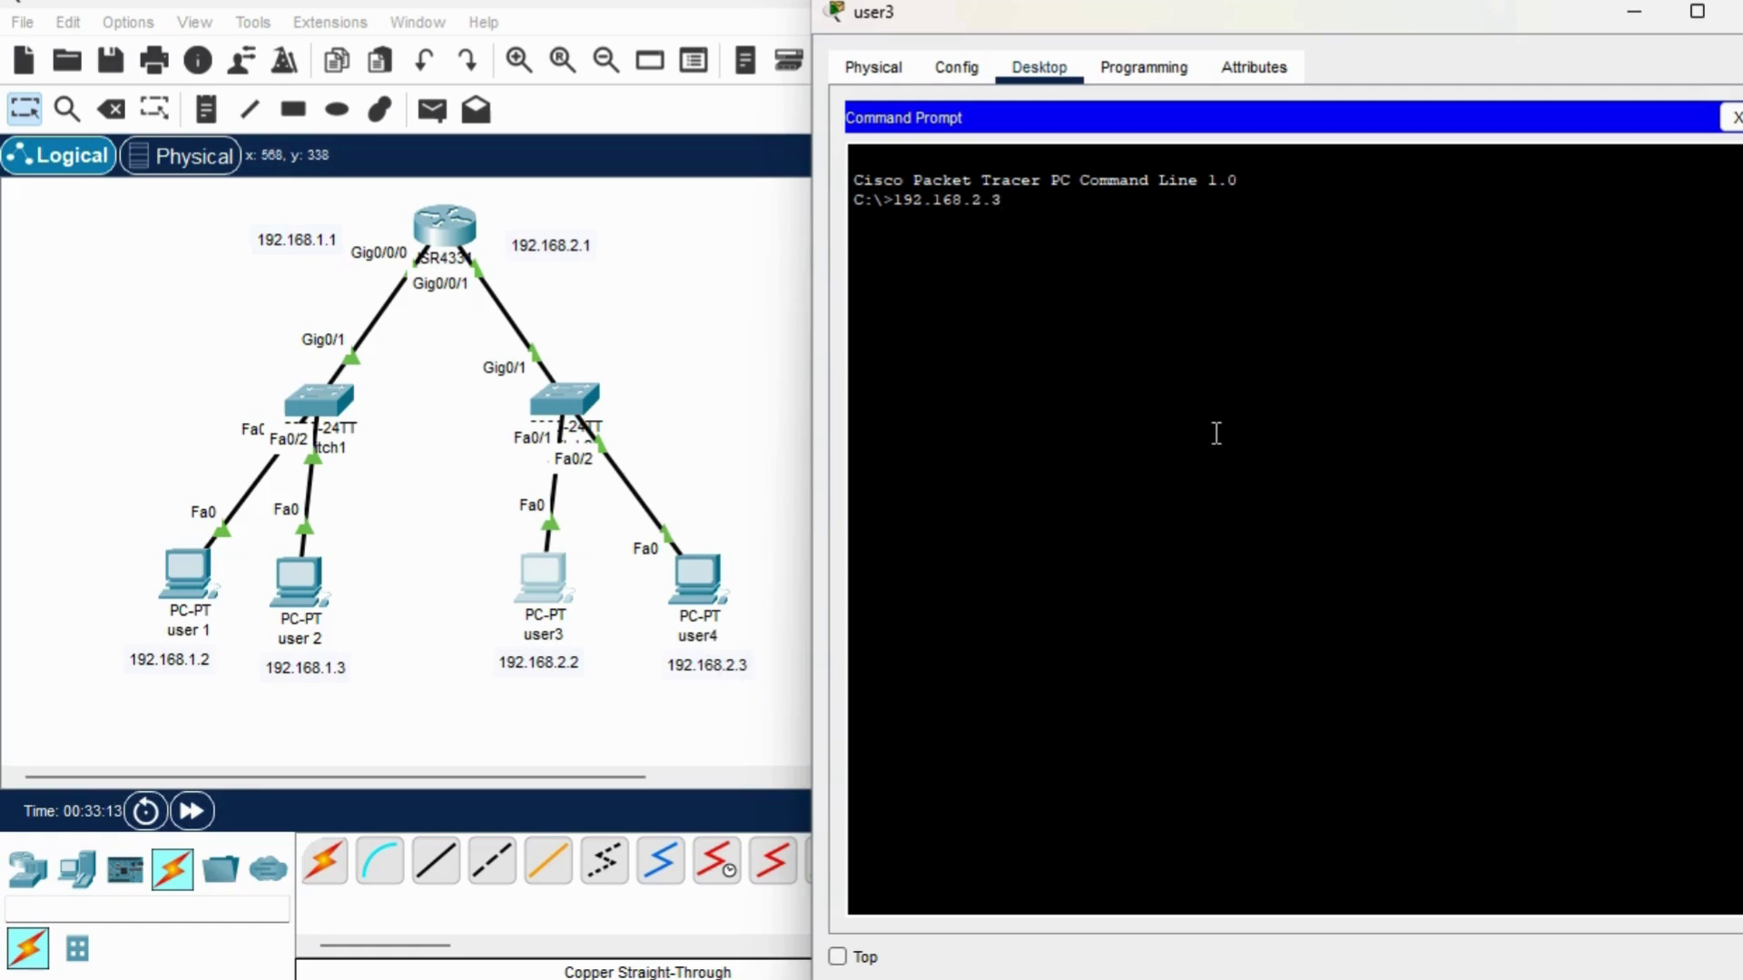
Insert ping in front of the entered address, run ping 192.168.2.3 and close user3's window.
key("Left")
key("Left")
key("Left")
key("Left")
key("Left")
key("Left")
key("Left")
key("Left")
key("Left")
type("ping")
key("Return")
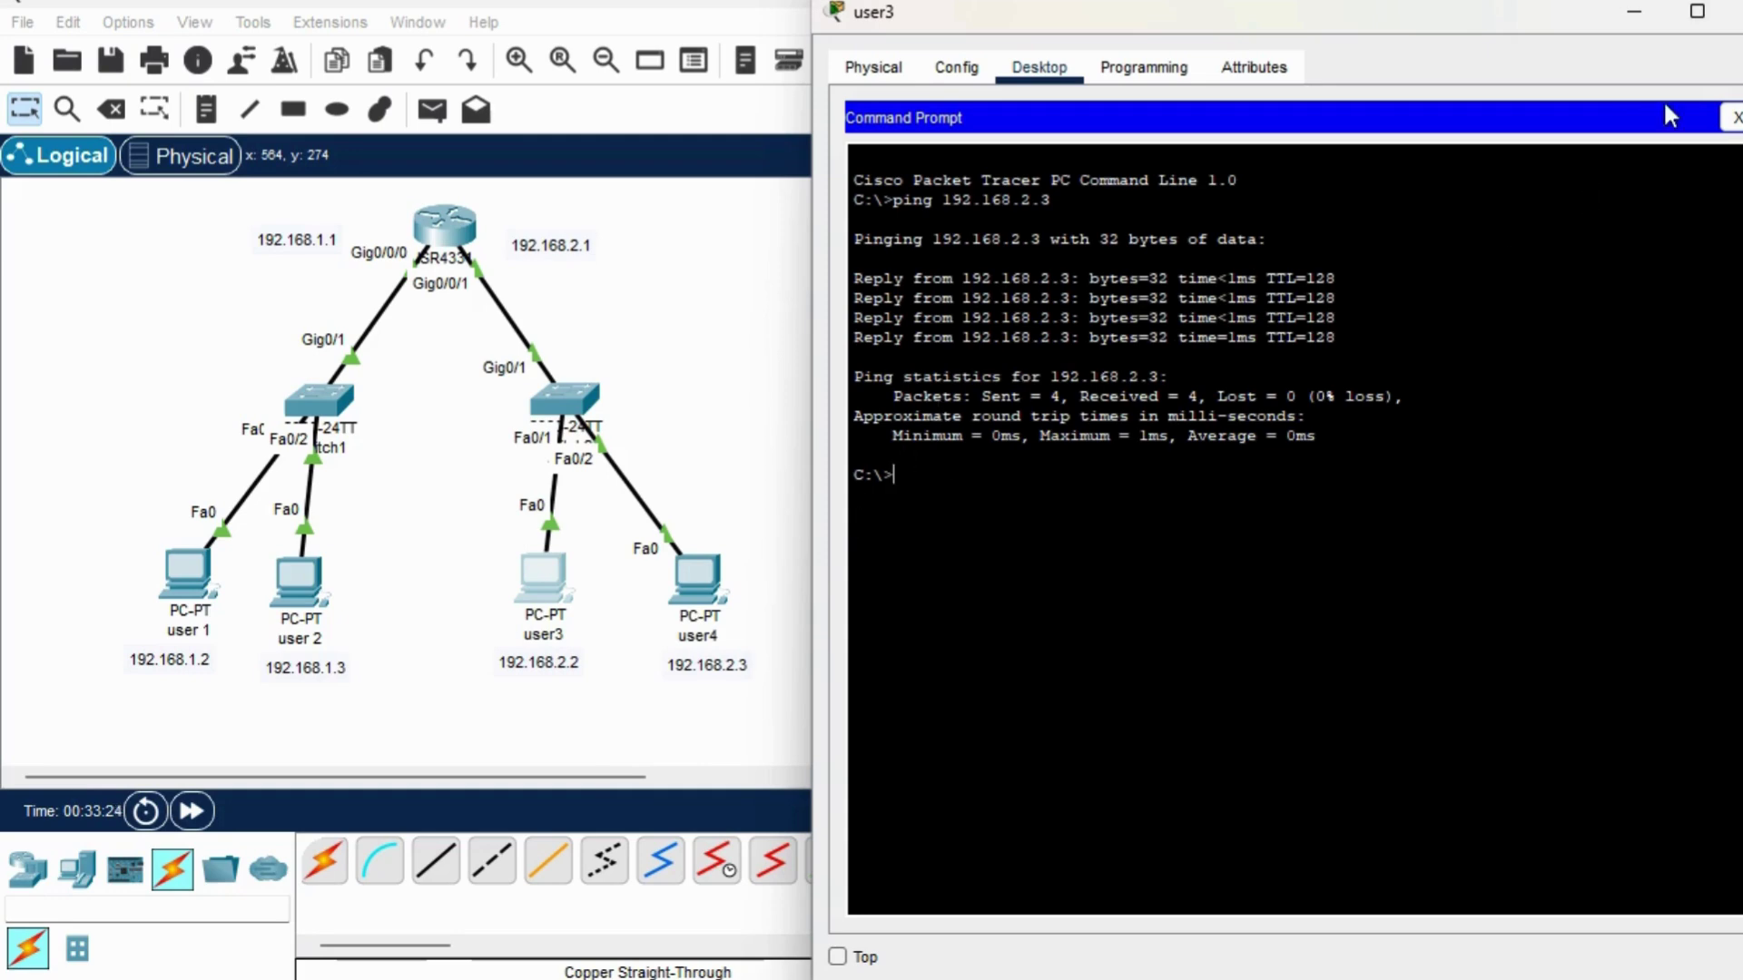
left_click(1735, 11)
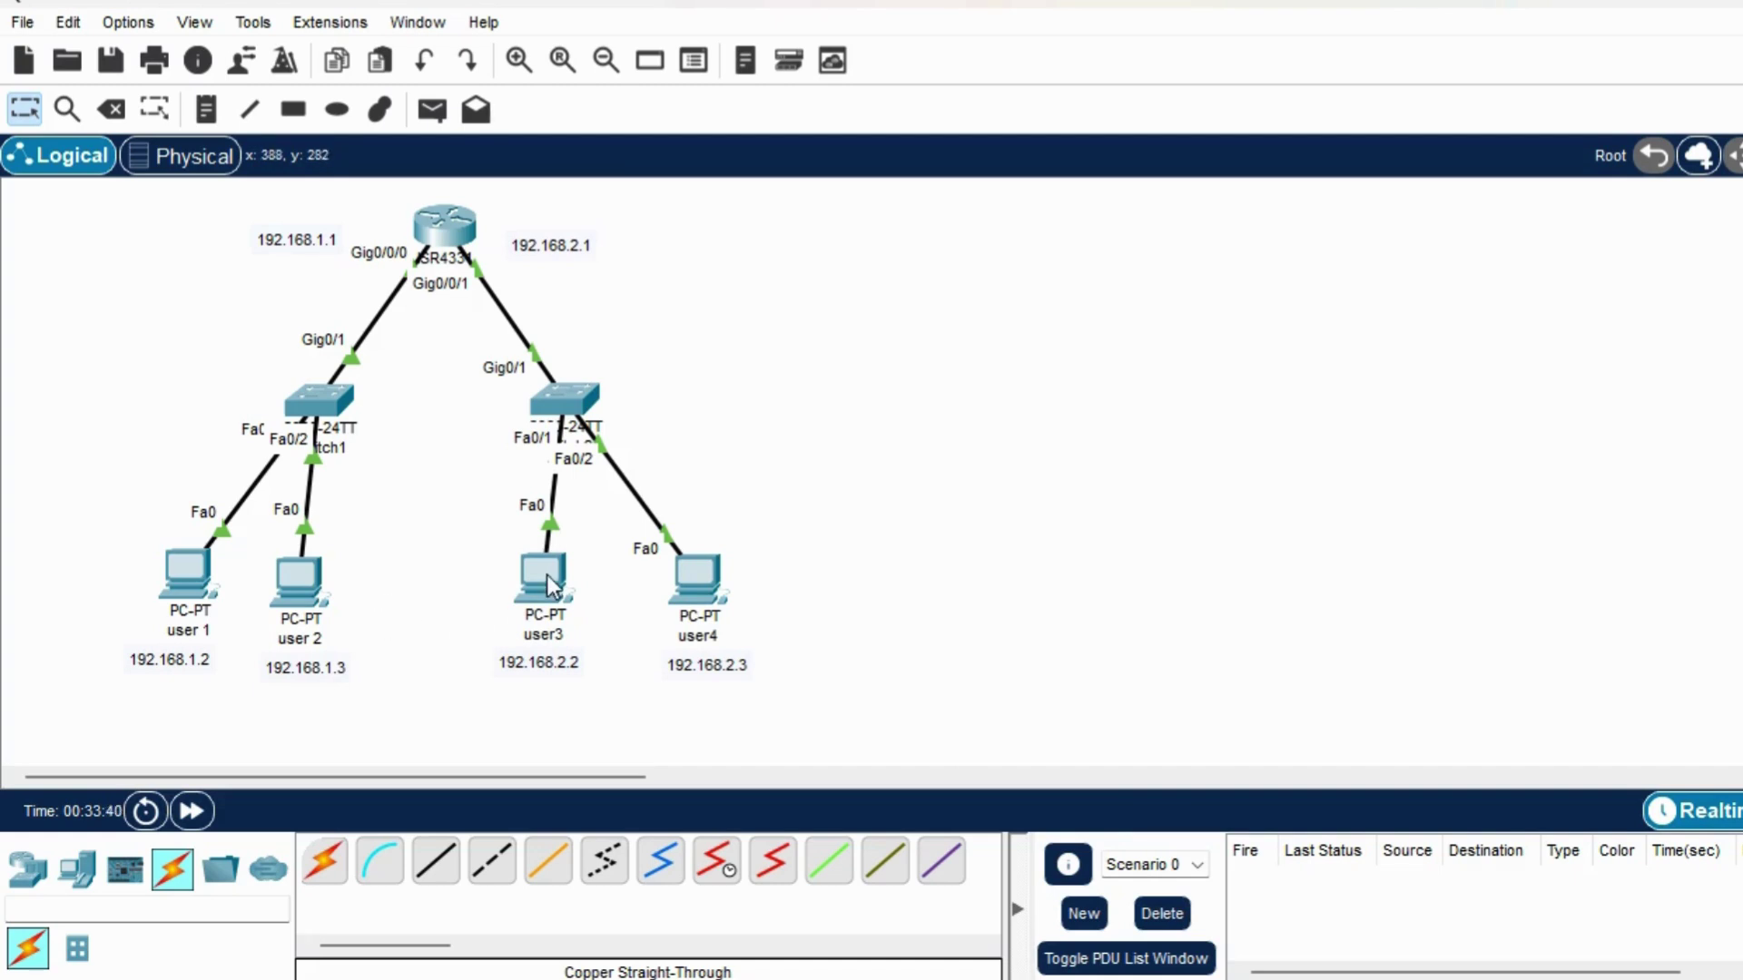
Reopen user 2's Command Prompt, move its window off the diagram and ping user3 at 192.168.2.2.
mouse_move(315, 601)
left_click(307, 572)
left_click_drag(1077, 17, 1352, 44)
left_click(1504, 251)
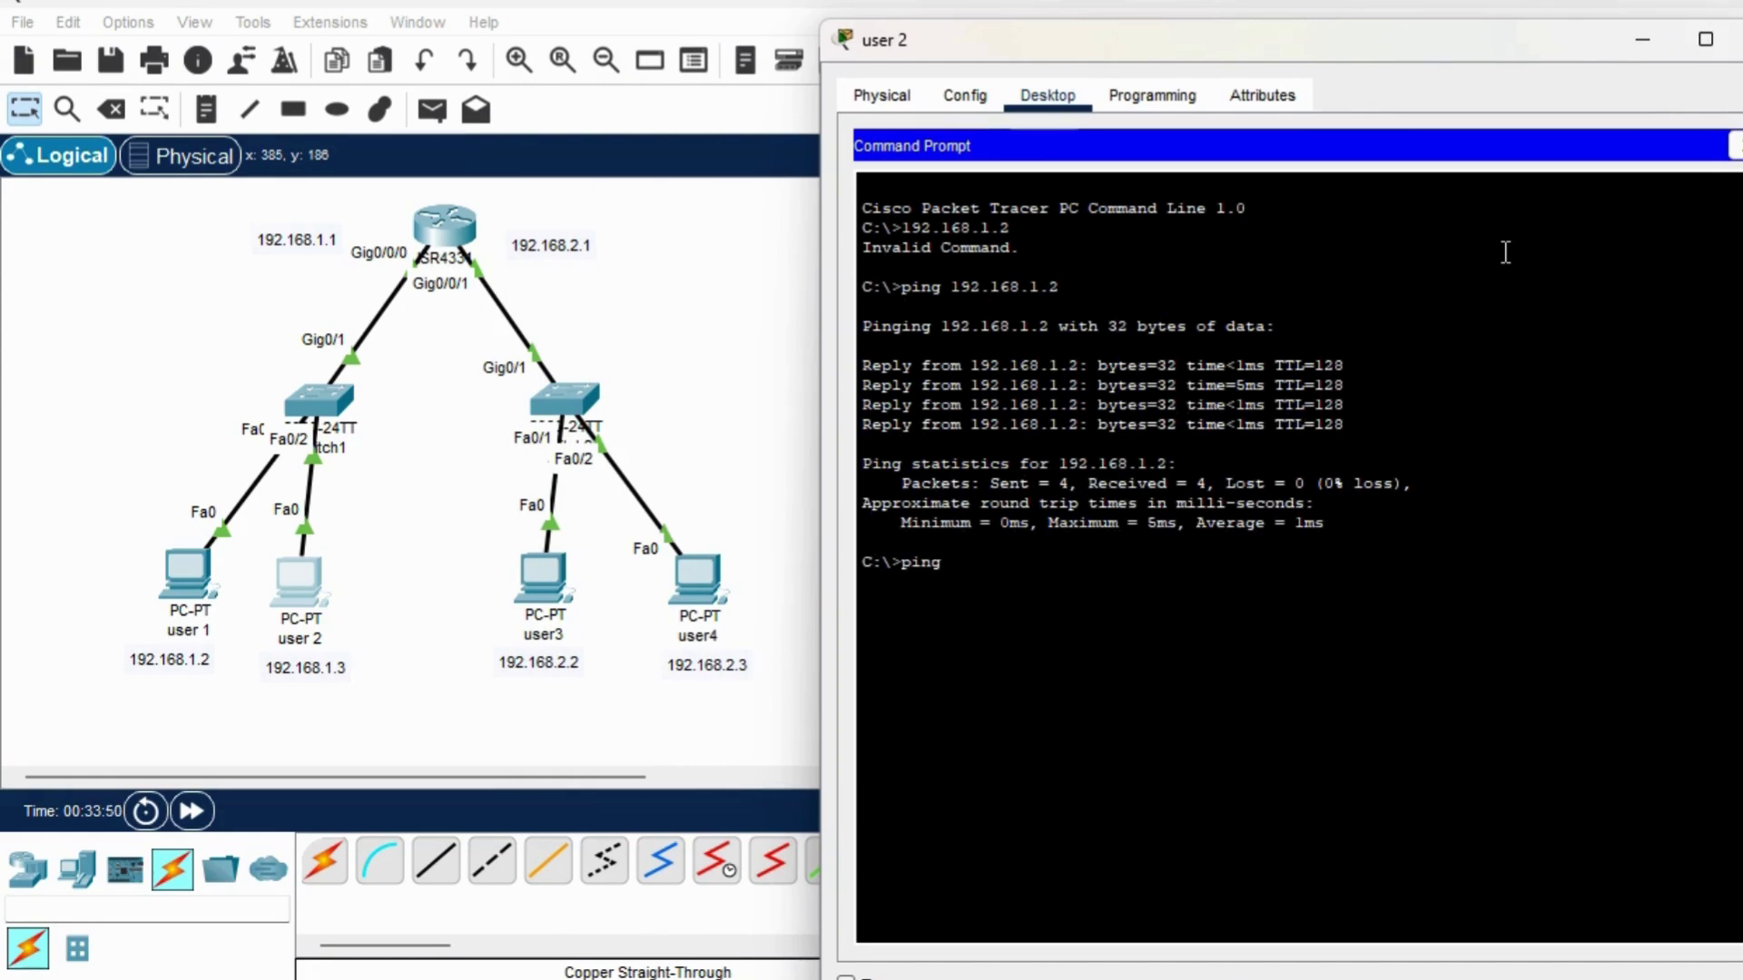
type("19")
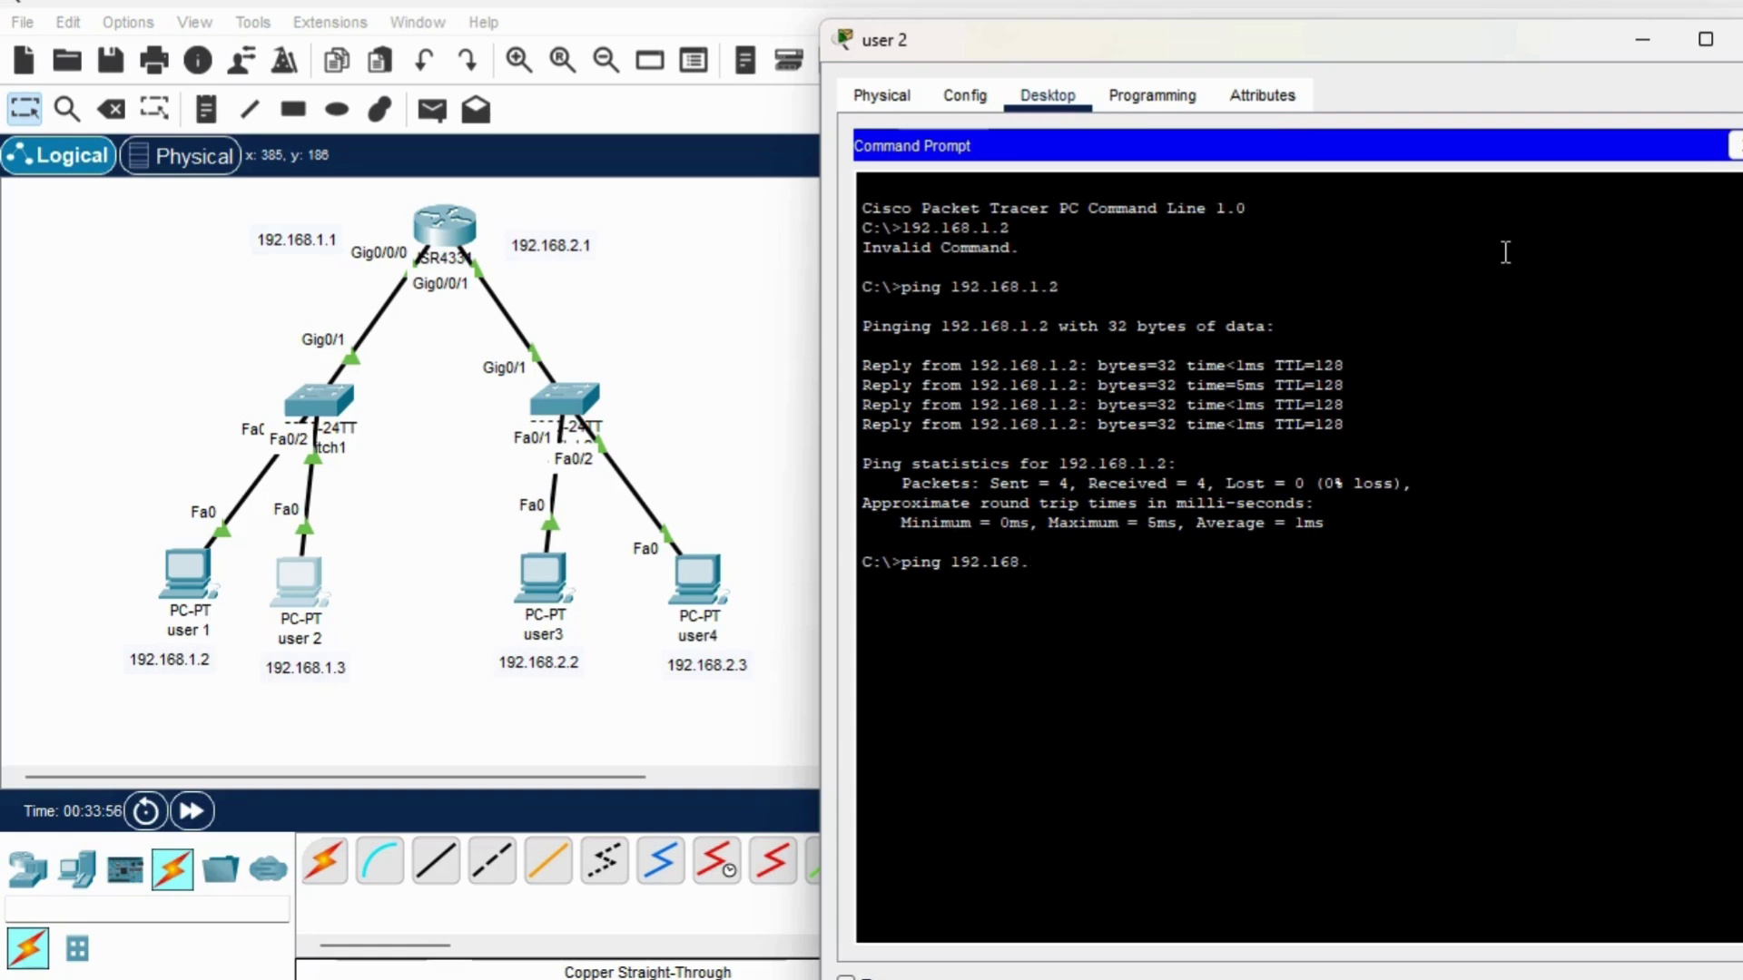
type("2.2")
key("Return")
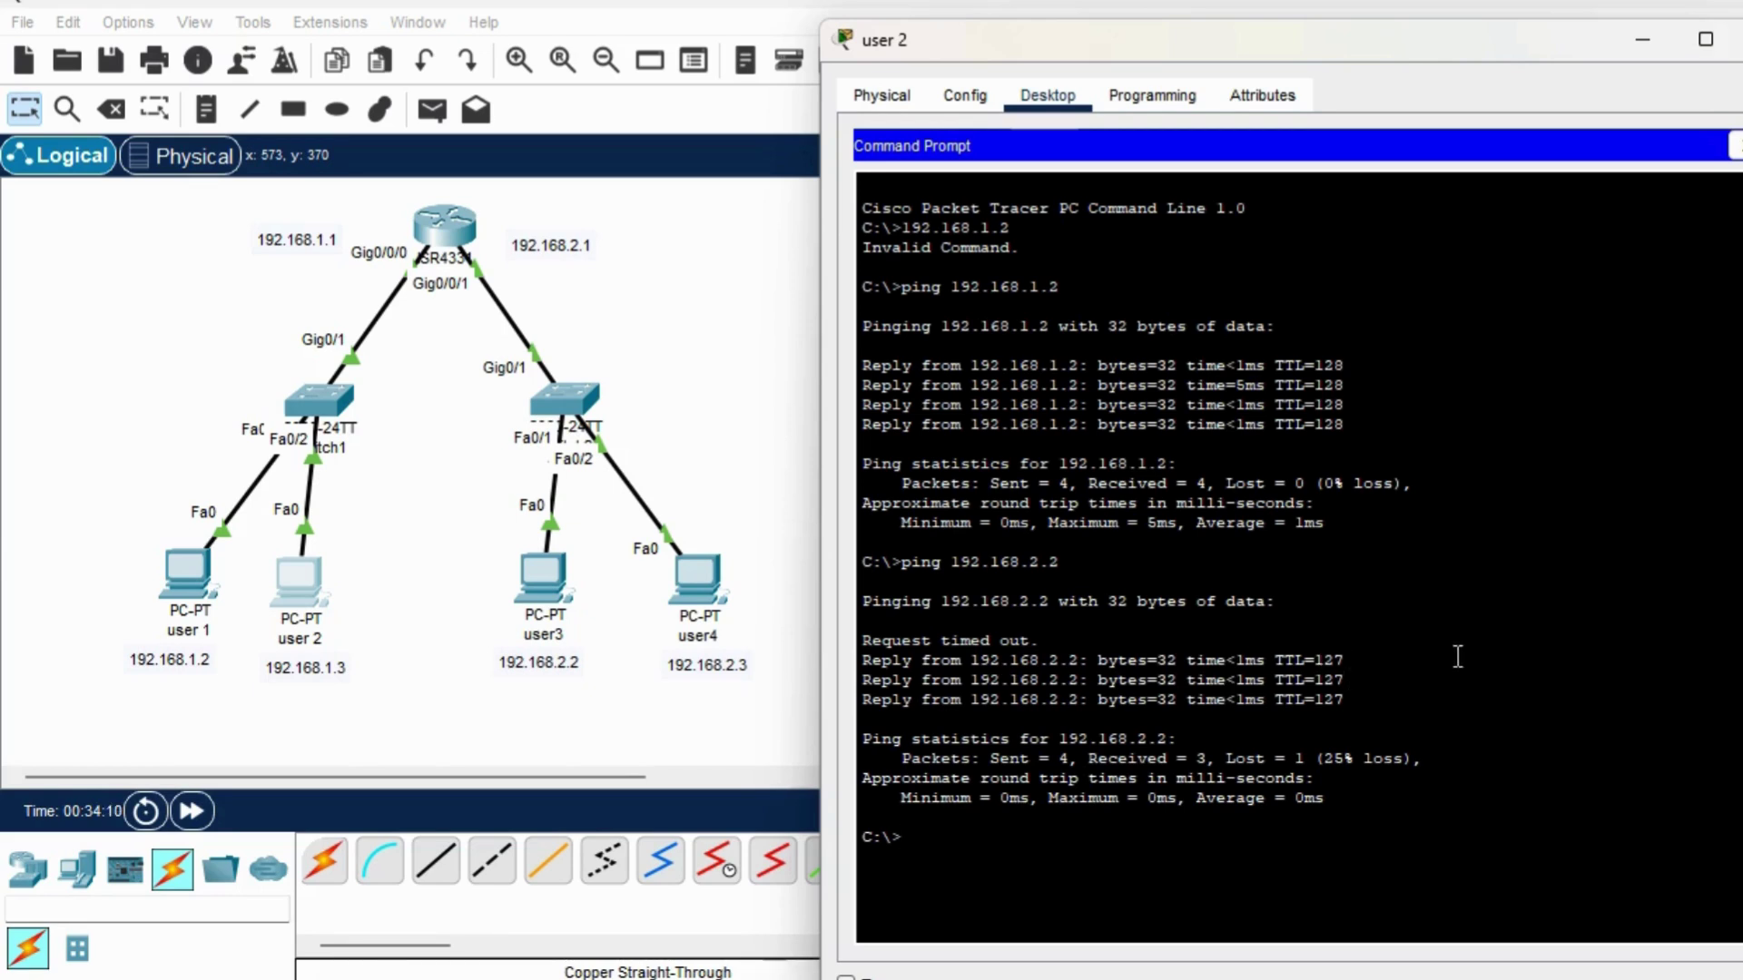
Ping user4 at 192.168.2.3 from user 2, shift the window to show the output, and repeat the same ping.
key("Up")
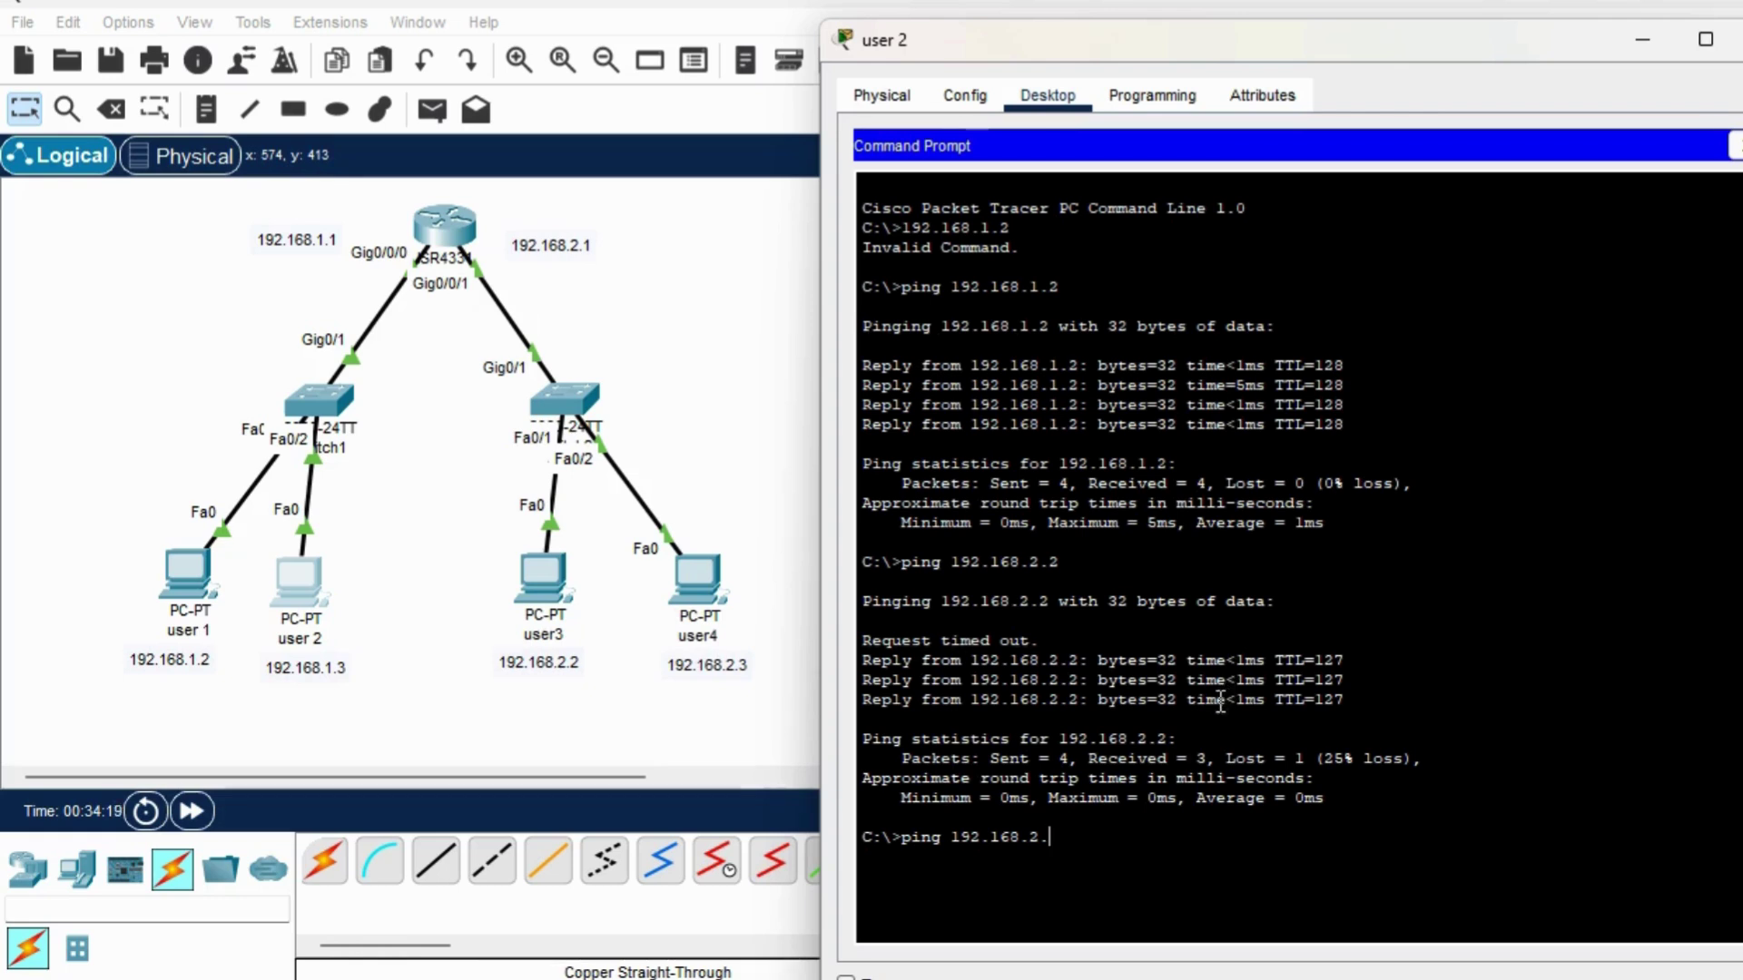
type("3")
key("Return")
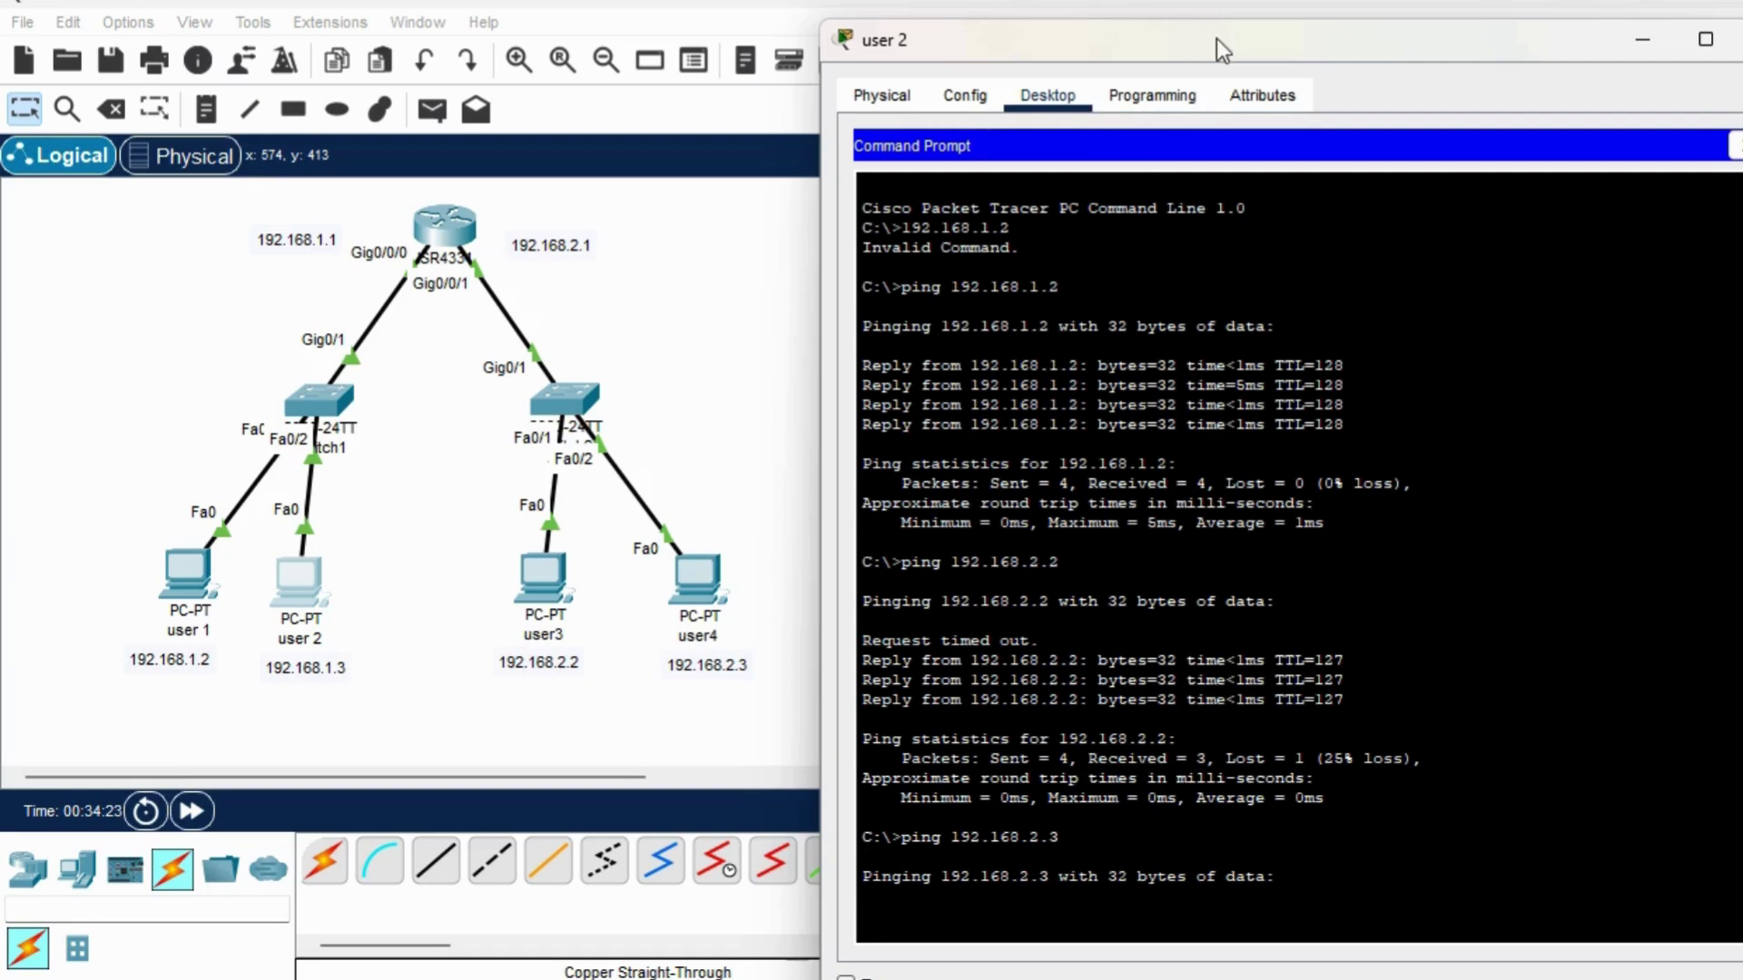
left_click_drag(1216, 38, 1183, 22)
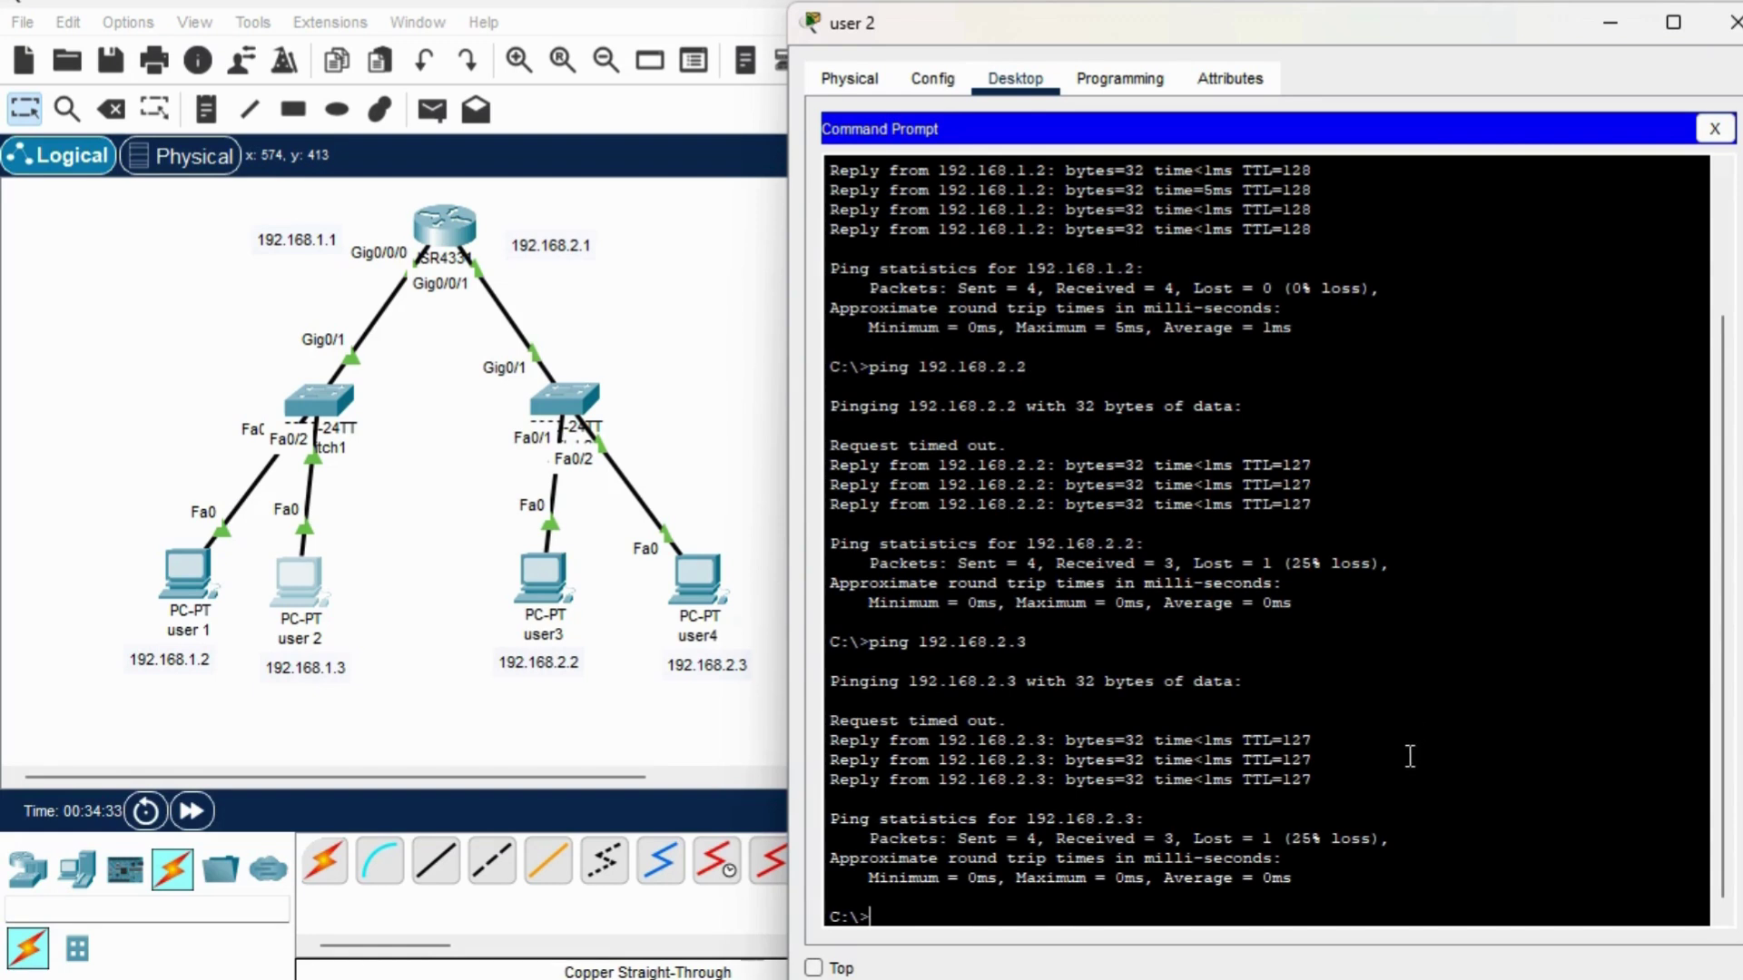
key("Up")
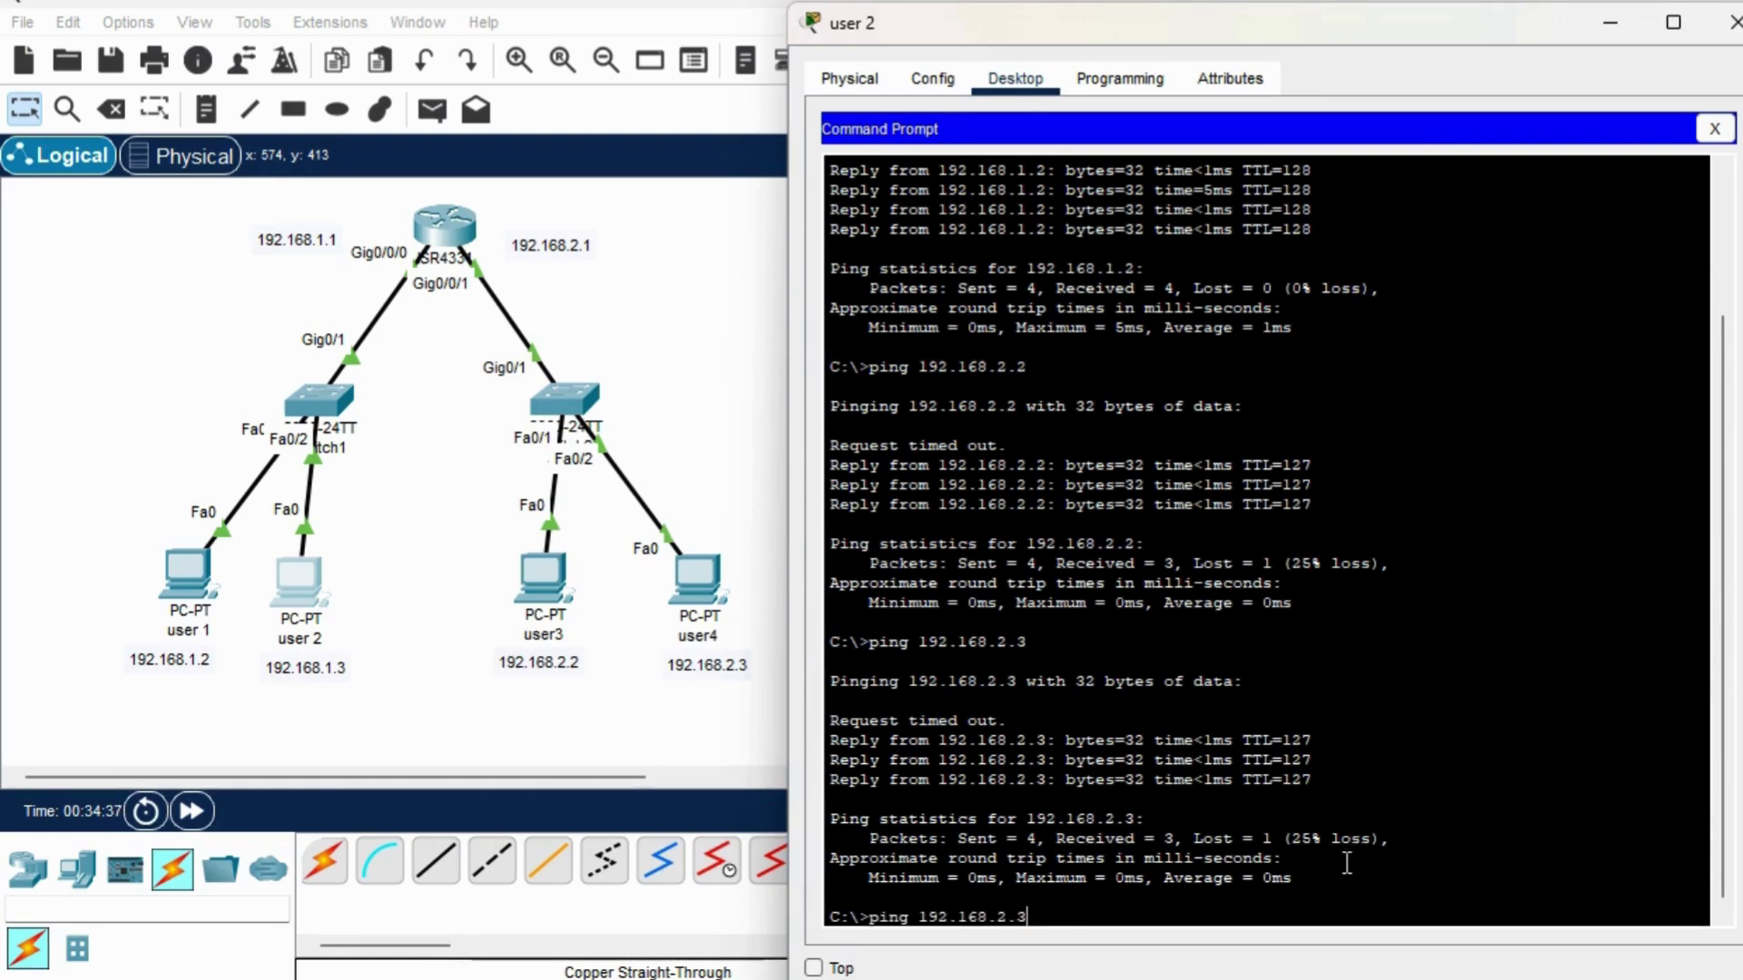
key("Return")
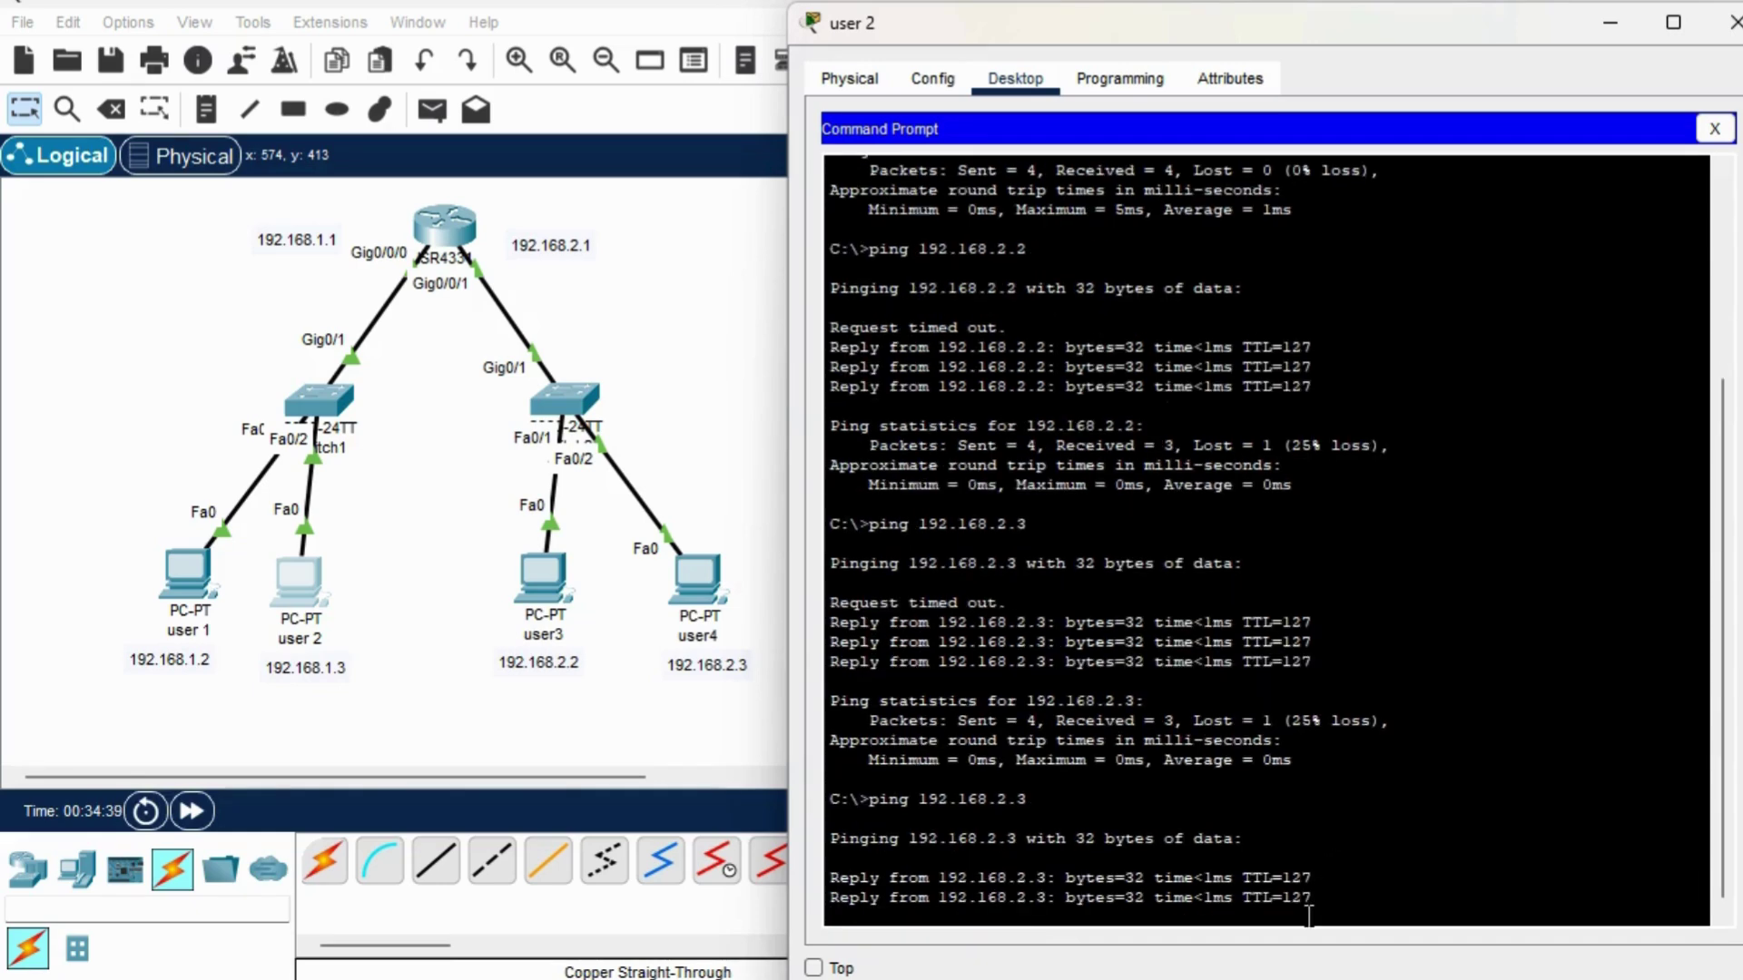